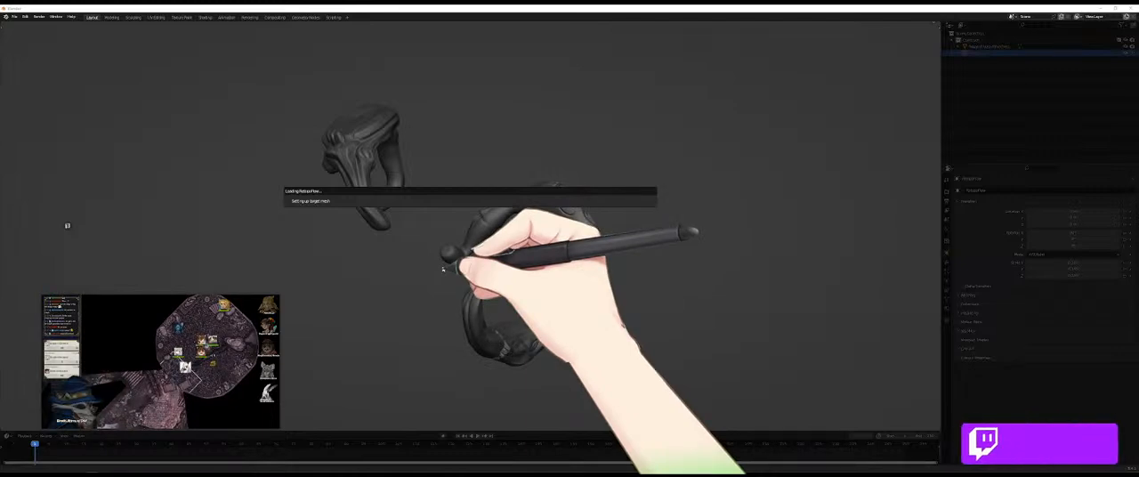
- Reposition the retopology mesh vertices around the tapered end of the broad upper surface with PolyPen
{"action": "mouse_move", "coordinate": [161, 425]}
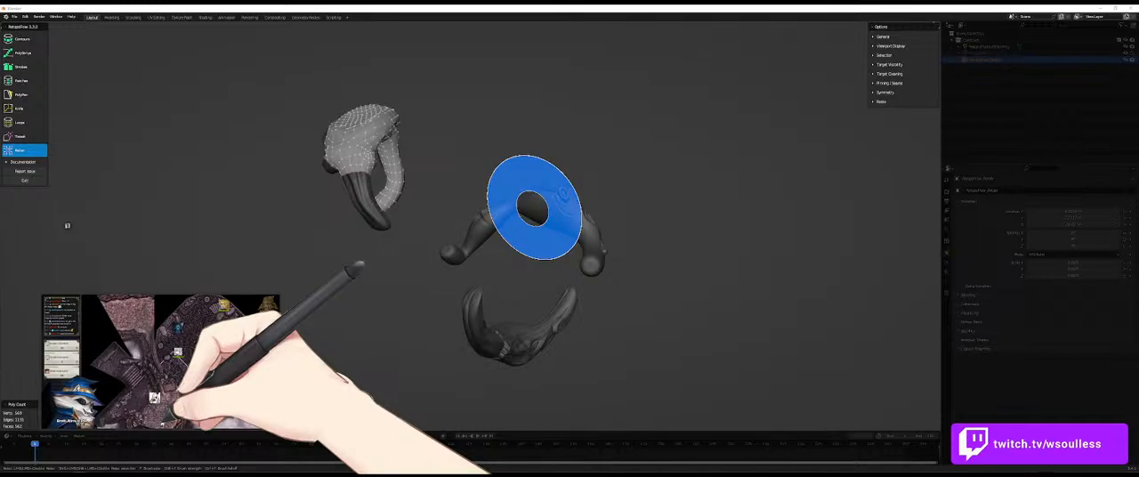
{"action": "mouse_move", "coordinate": [235, 422]}
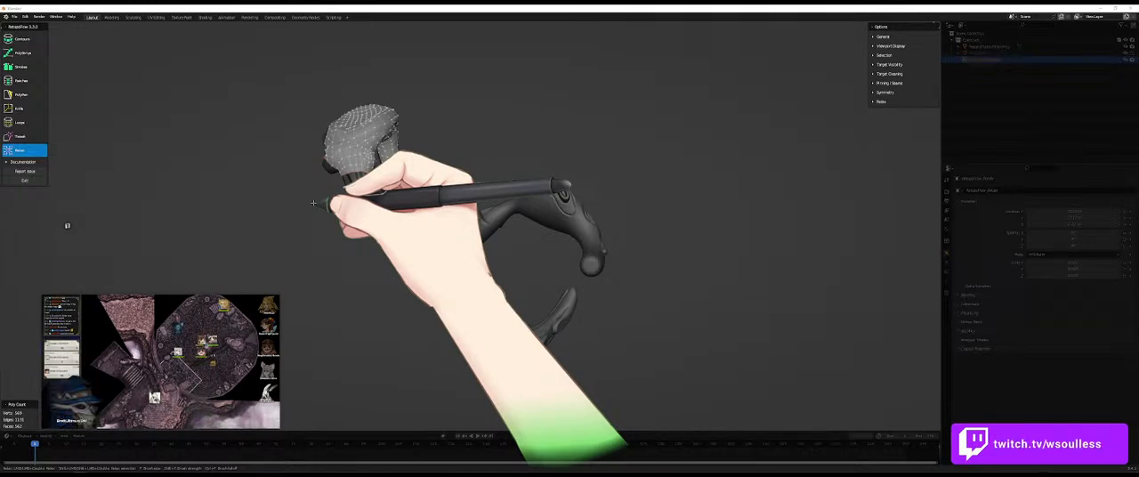
{"action": "mouse_move", "coordinate": [393, 189]}
{"action": "middle_mouse_down"}
{"action": "mouse_move", "coordinate": [424, 246]}
{"action": "mouse_move", "coordinate": [402, 252]}
{"action": "middle_mouse_up"}
{"action": "scroll", "coordinate": [425, 247], "scroll_direction": "up", "scroll_amount": 4}
{"action": "key", "text": "5"}
{"action": "middle_click_drag", "start_coordinate": [201, 121], "coordinate": [238, 147]}
{"action": "key", "text": "7"}
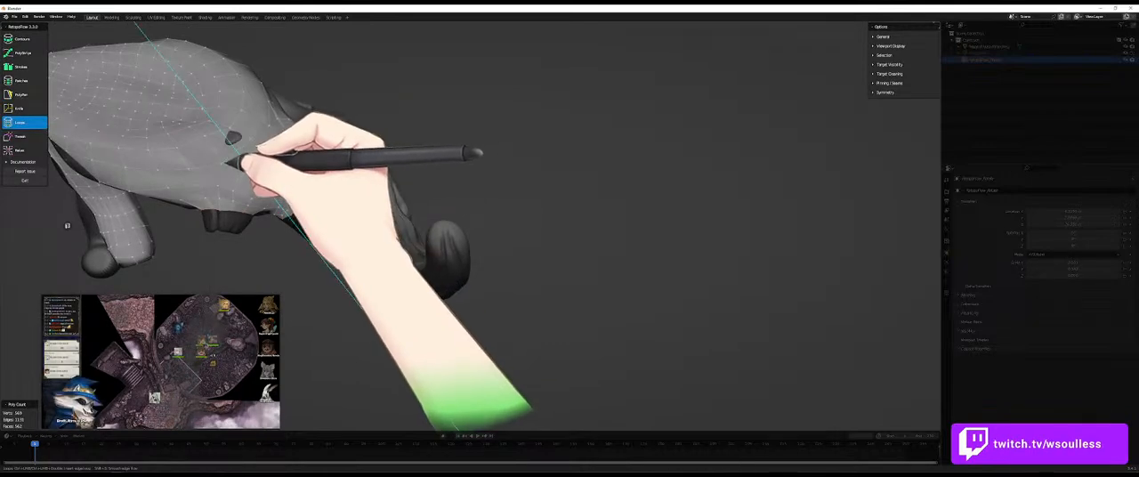
{"action": "key", "text": "5"}
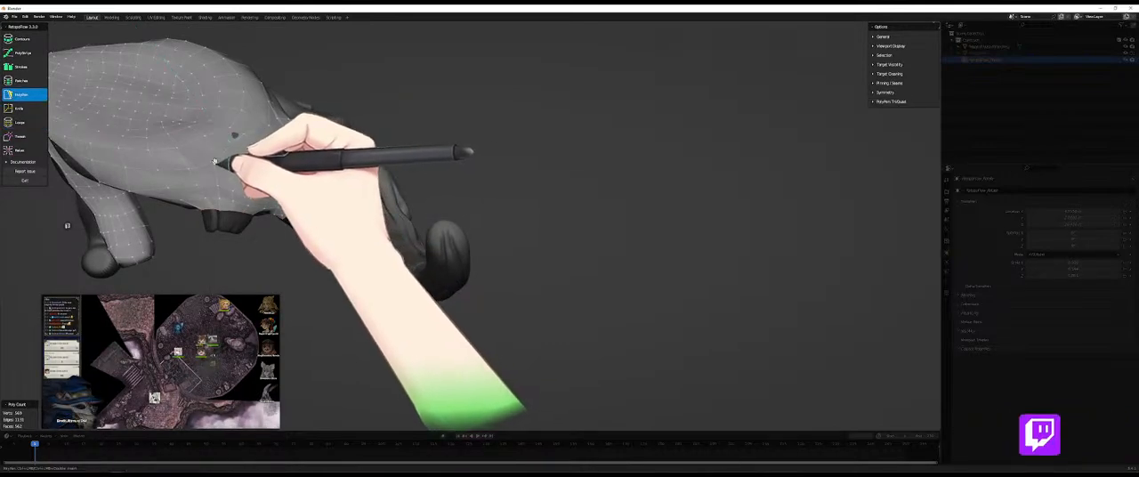
{"action": "mouse_move", "coordinate": [212, 151]}
{"action": "middle_mouse_down"}
{"action": "mouse_move", "coordinate": [285, 178]}
{"action": "mouse_move", "coordinate": [249, 170]}
{"action": "mouse_move", "coordinate": [369, 184]}
{"action": "mouse_move", "coordinate": [247, 169]}
{"action": "mouse_move", "coordinate": [285, 245]}
{"action": "mouse_move", "coordinate": [288, 163]}
{"action": "mouse_move", "coordinate": [213, 233]}
{"action": "mouse_move", "coordinate": [204, 150]}
{"action": "mouse_move", "coordinate": [229, 184]}
{"action": "mouse_move", "coordinate": [364, 262]}
{"action": "mouse_move", "coordinate": [427, 148]}
{"action": "mouse_move", "coordinate": [255, 158]}
{"action": "mouse_move", "coordinate": [229, 117]}
{"action": "mouse_move", "coordinate": [234, 140]}
{"action": "mouse_move", "coordinate": [279, 158]}
{"action": "mouse_move", "coordinate": [215, 161]}
{"action": "middle_mouse_up"}
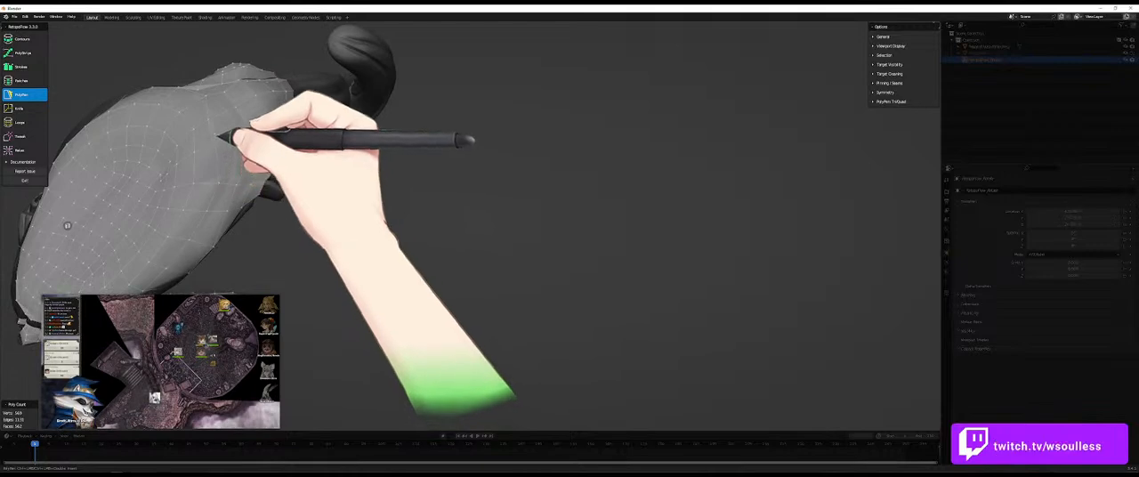
{"action": "middle_click_drag", "start_coordinate": [234, 133], "coordinate": [262, 152]}
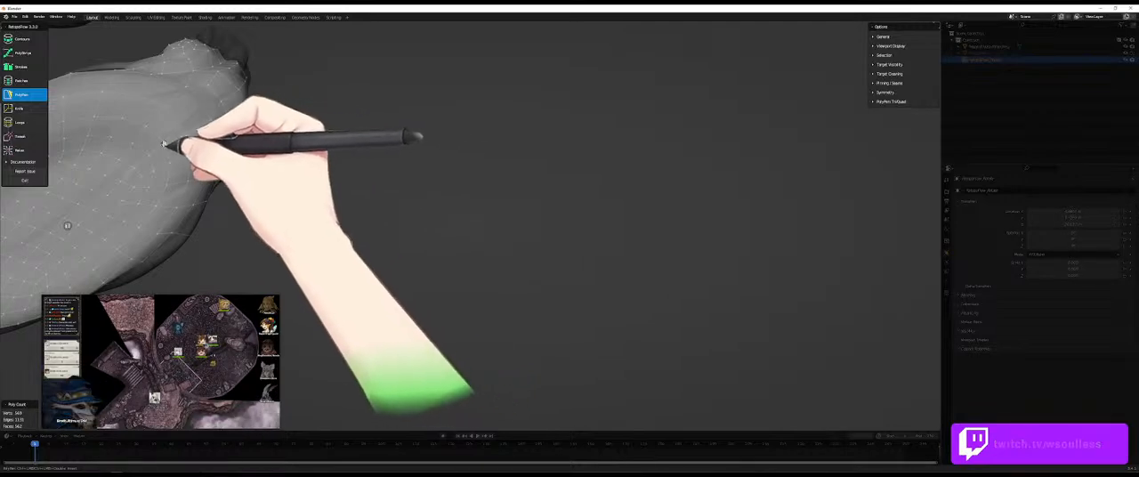
{"action": "middle_click_drag", "start_coordinate": [178, 147], "coordinate": [175, 188]}
{"action": "middle_click_drag", "start_coordinate": [310, 190], "coordinate": [382, 186]}
- Insert two edge loops across the tapered end of the mesh with Loops, and return to PolyPen to tidy the nearby vertices
{"action": "key", "text": "7"}
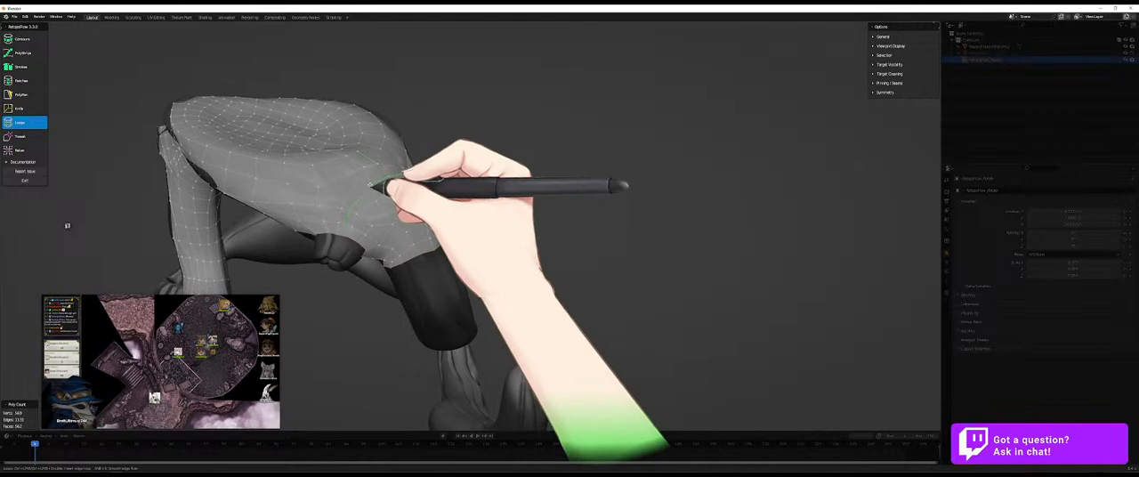
{"action": "mouse_move", "coordinate": [368, 186]}
{"action": "left_mouse_down", "text": "ctrl"}
{"action": "mouse_move", "coordinate": [382, 189]}
{"action": "mouse_move", "coordinate": [366, 171]}
{"action": "left_mouse_up", "text": "ctrl"}
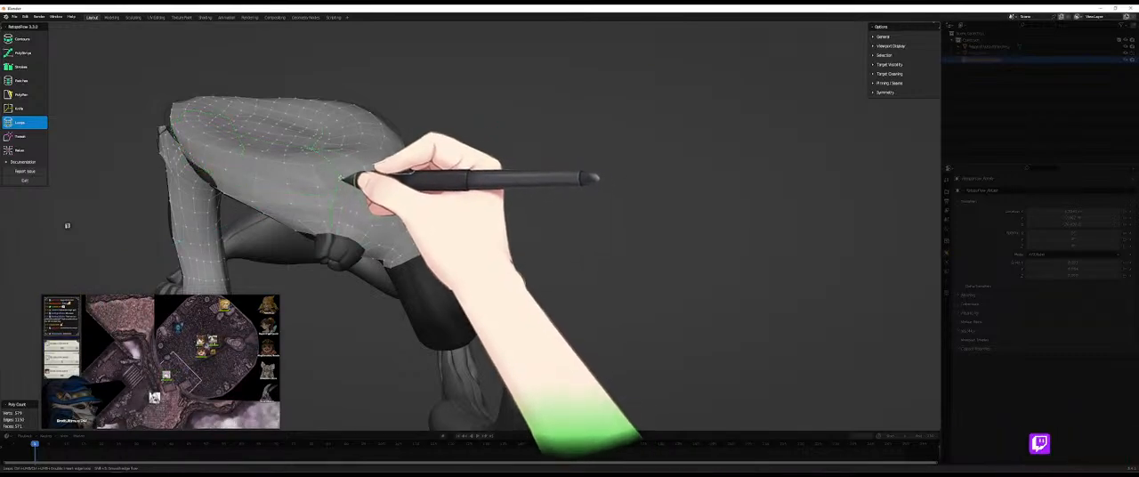
{"action": "middle_click_drag", "start_coordinate": [343, 207], "coordinate": [376, 196]}
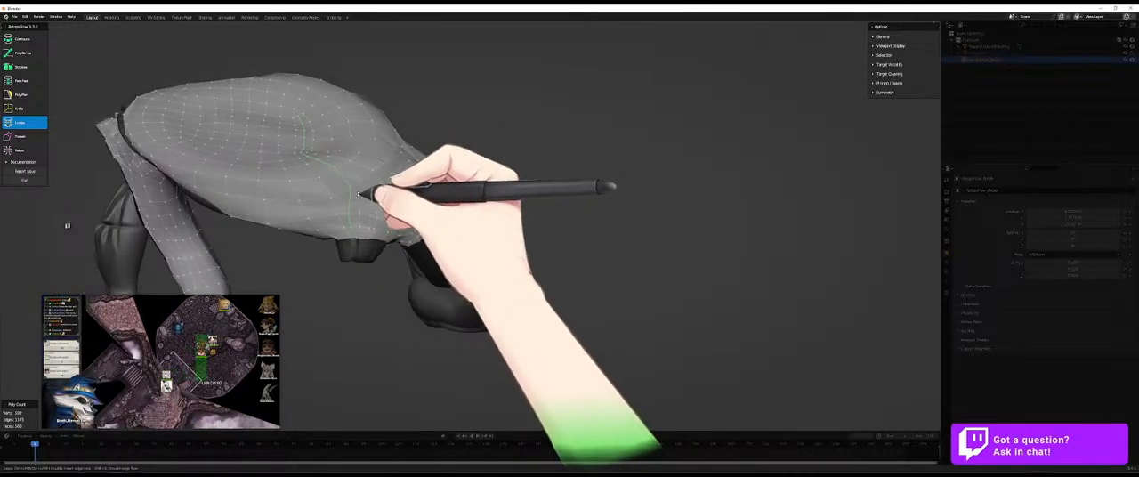
{"action": "key", "text": "5"}
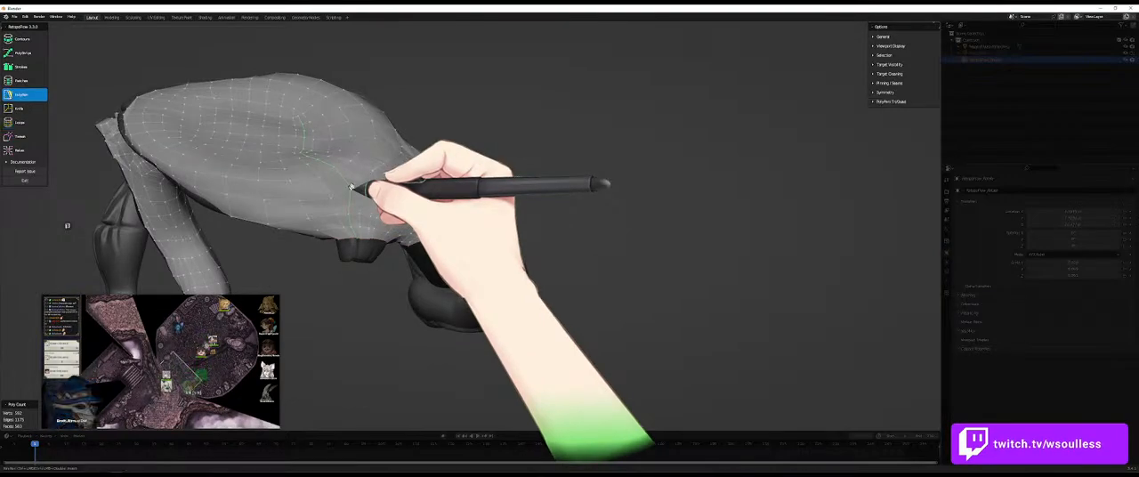
{"action": "middle_click_drag", "start_coordinate": [373, 229], "coordinate": [383, 180]}
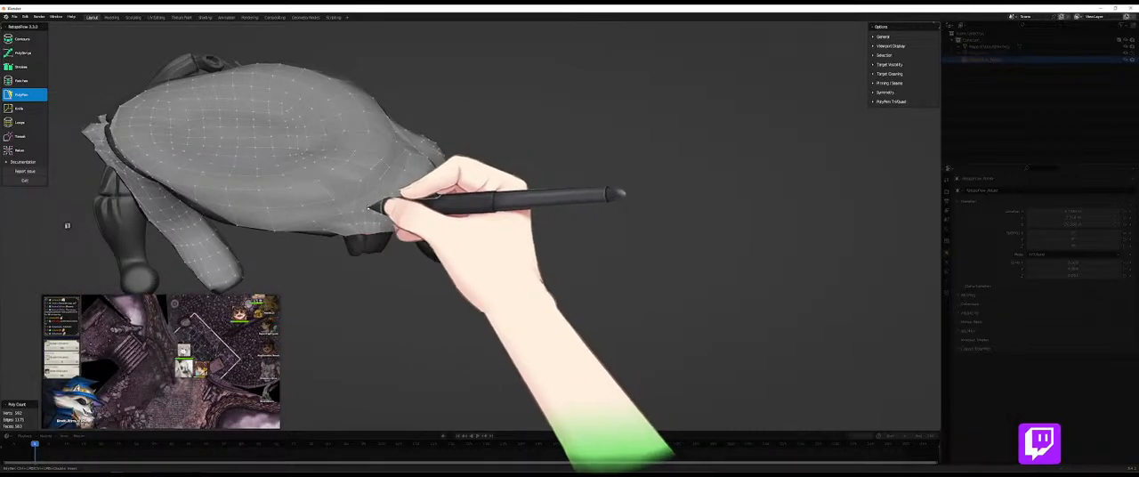
- Cut additional edges into the faces near the tapered end of the mesh with Knife
{"action": "key", "text": "k"}
{"action": "key", "text": "q"}
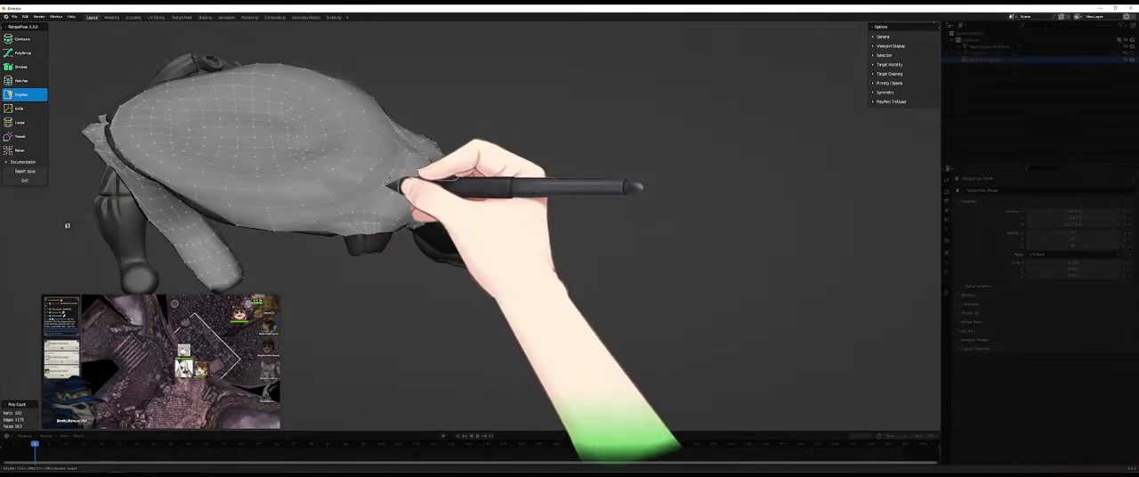
{"action": "key", "text": "k"}
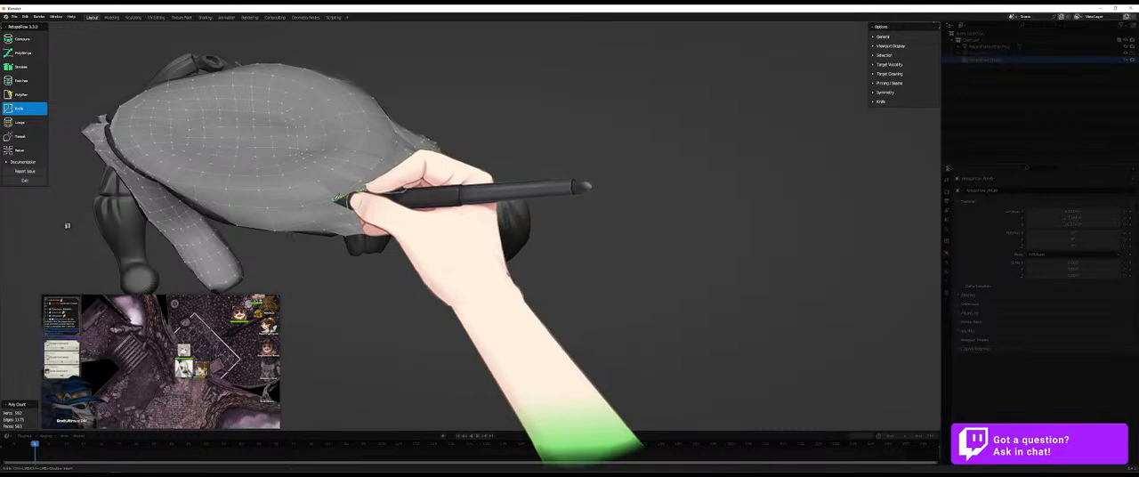
{"action": "key", "text": "q"}
{"action": "middle_click_drag", "start_coordinate": [433, 191], "coordinate": [469, 240]}
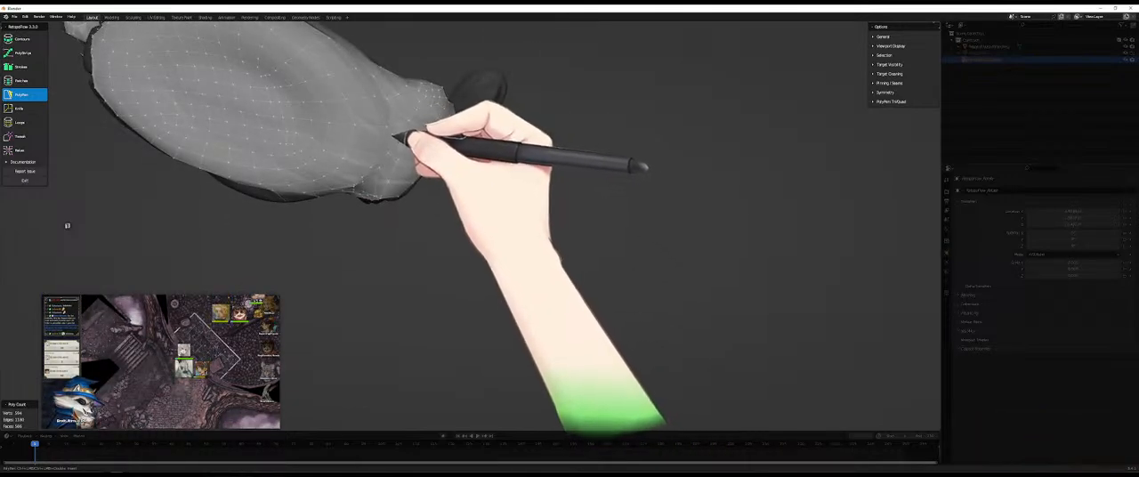
- Even out the vertices around the freshly cut edges near the tapered end with PolyPen
{"action": "mouse_move", "coordinate": [400, 133]}
{"action": "middle_mouse_down"}
{"action": "mouse_move", "coordinate": [364, 145]}
{"action": "mouse_move", "coordinate": [389, 112]}
{"action": "mouse_move", "coordinate": [416, 142]}
{"action": "middle_mouse_up"}
{"action": "middle_click_drag", "start_coordinate": [389, 174], "coordinate": [393, 125]}
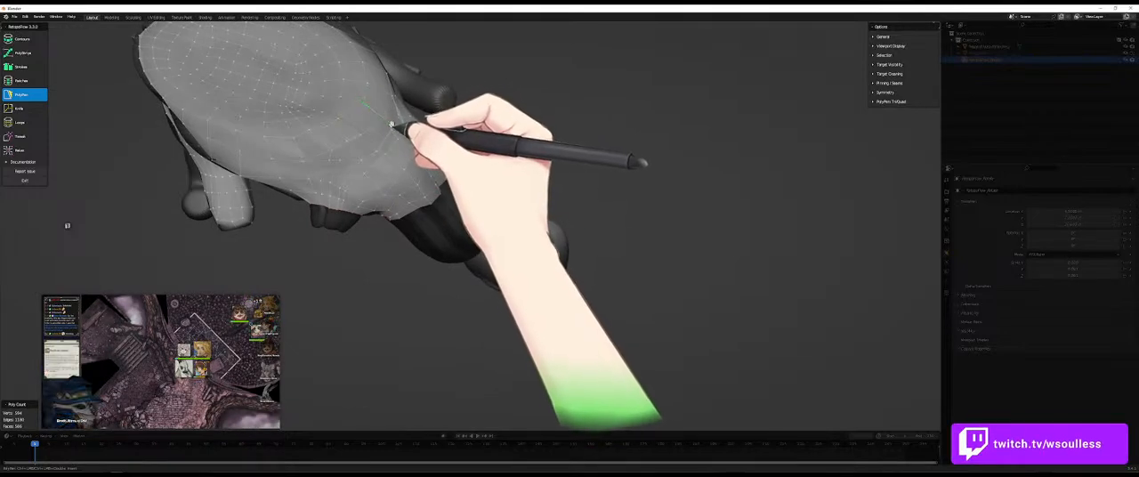
{"action": "middle_click_drag", "start_coordinate": [399, 119], "coordinate": [327, 152]}
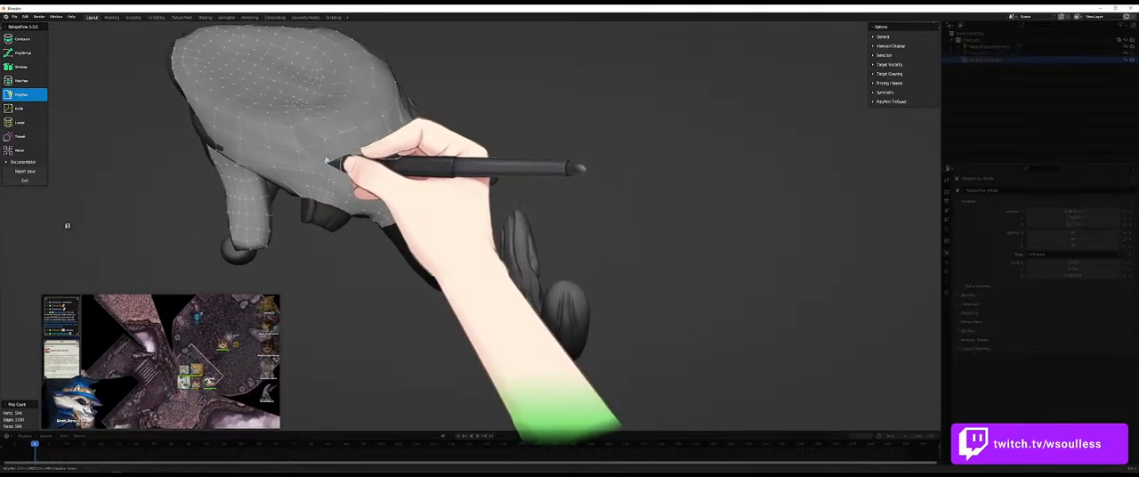
{"action": "middle_click_drag", "start_coordinate": [331, 164], "coordinate": [345, 148]}
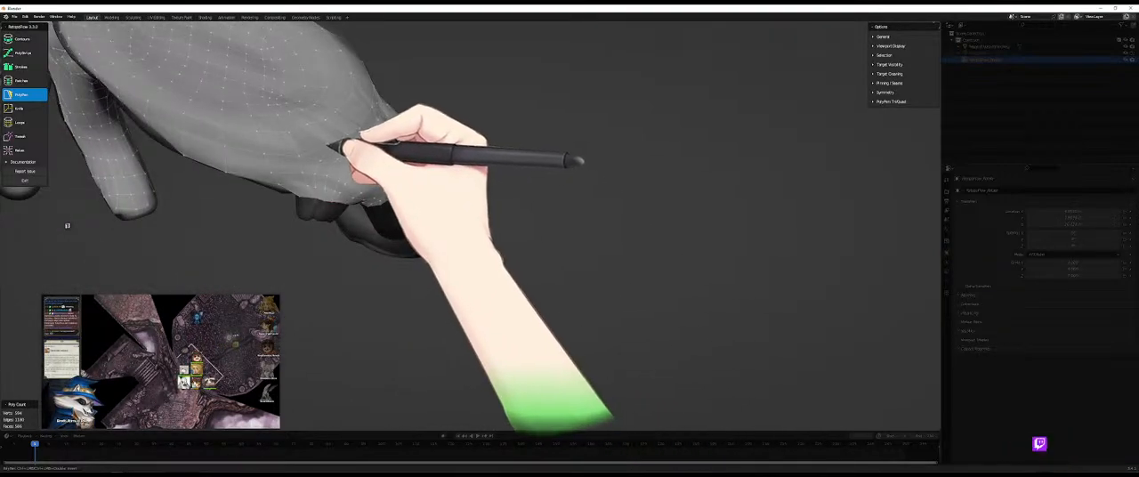
{"action": "middle_click_drag", "start_coordinate": [334, 144], "coordinate": [312, 125]}
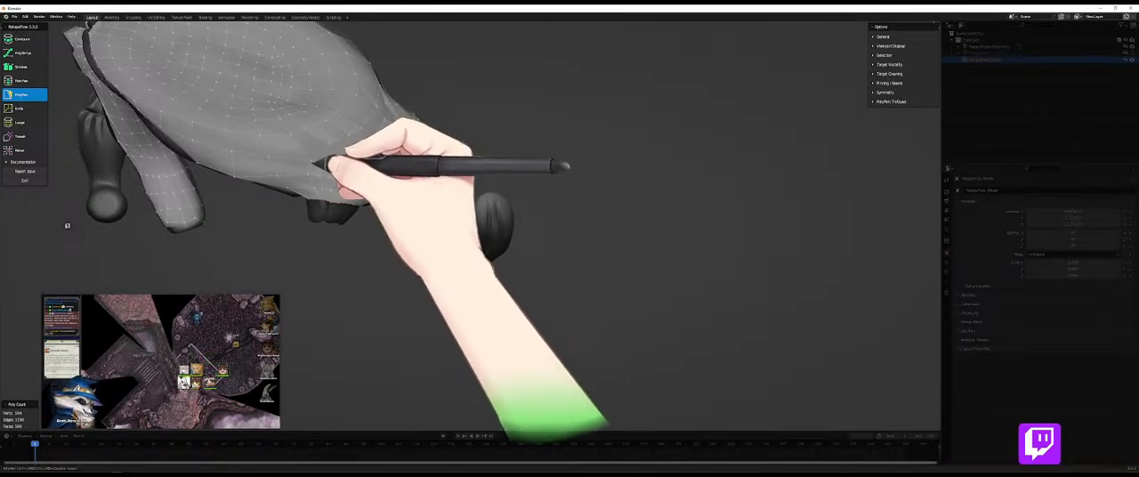
- Dissolve the triangle and its neighbouring quad into one face and delete that face
{"action": "left_click", "coordinate": [308, 139]}
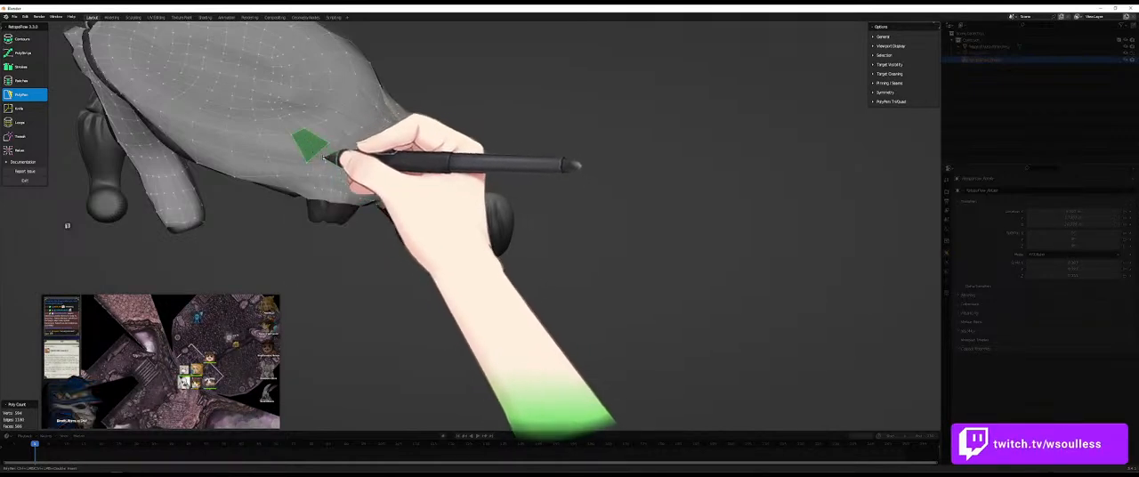
{"action": "key", "text": "x"}
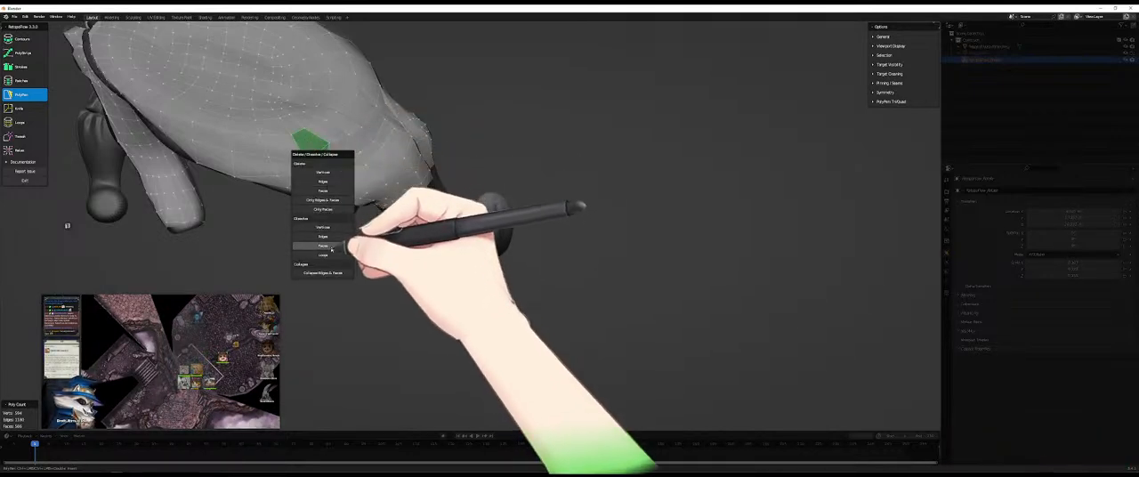
{"action": "left_click", "coordinate": [332, 245]}
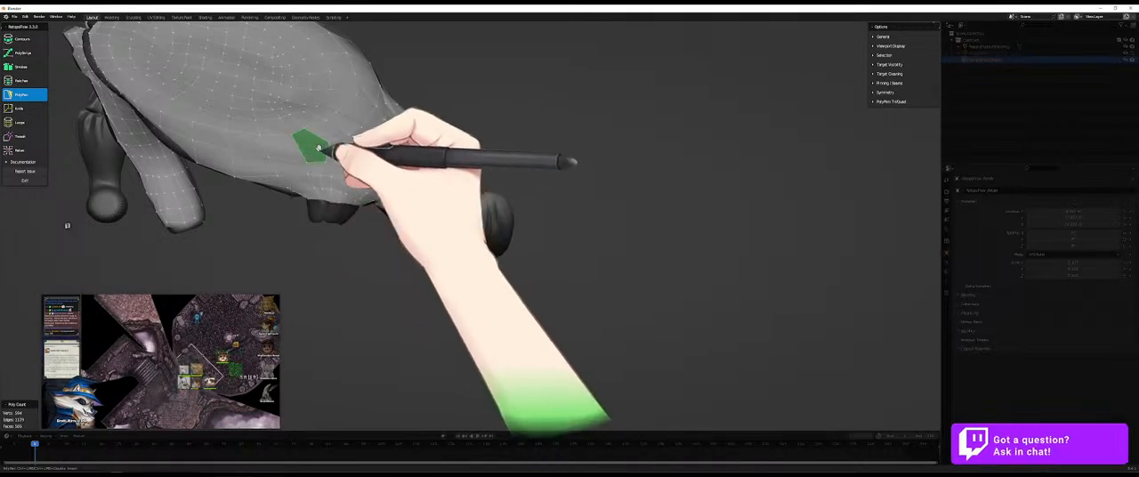
{"action": "key", "text": "x"}
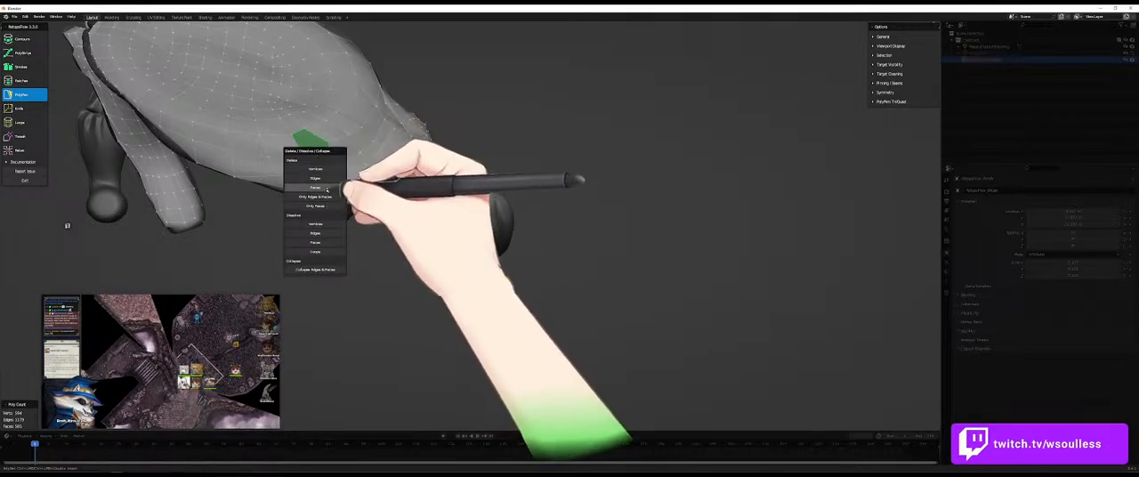
{"action": "left_click", "coordinate": [327, 189]}
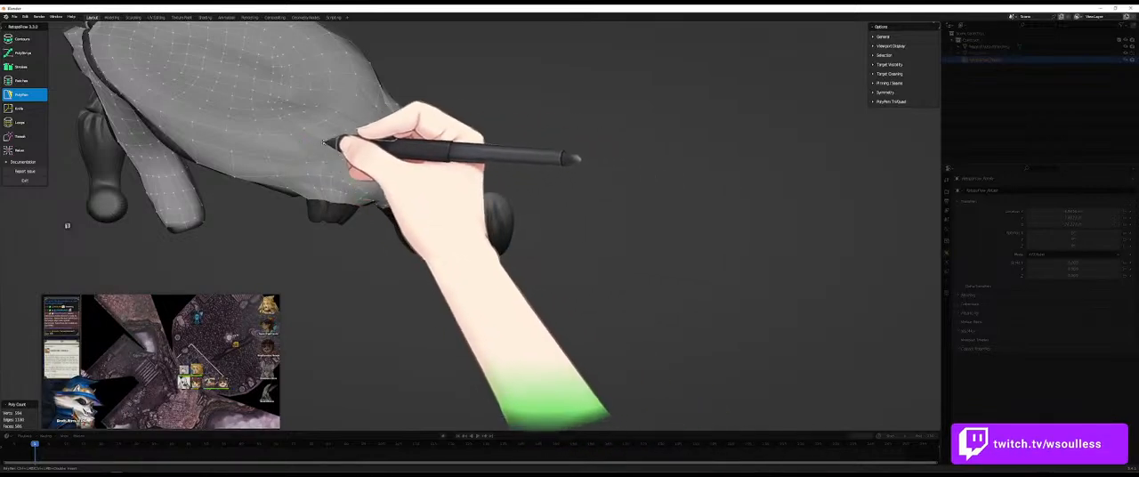
- Adjust the vertices beside the recess and insert an edge loop running from the recess toward the tapered end
{"action": "middle_click_drag", "start_coordinate": [359, 134], "coordinate": [394, 149]}
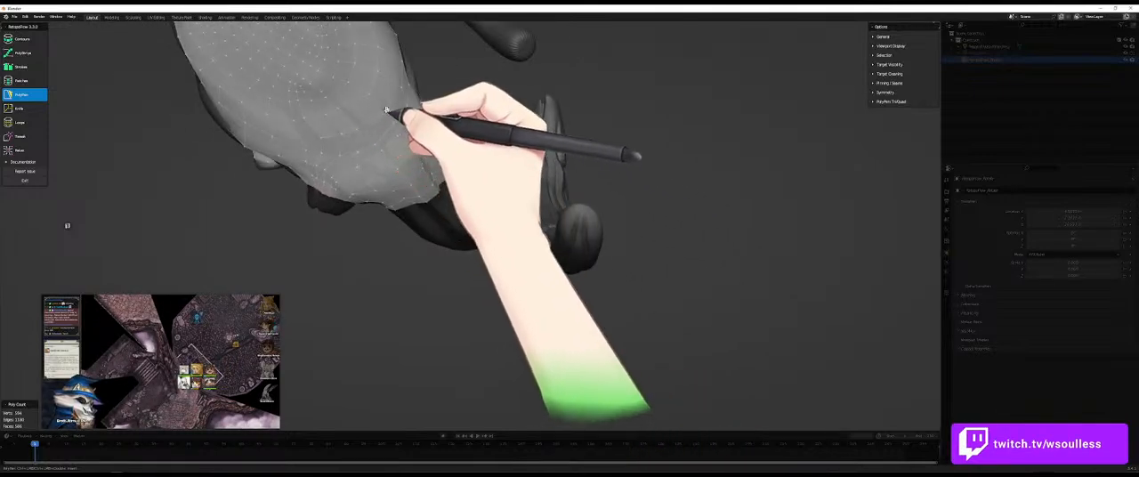
{"action": "mouse_move", "coordinate": [369, 125]}
{"action": "middle_mouse_down"}
{"action": "mouse_move", "coordinate": [356, 152]}
{"action": "mouse_move", "coordinate": [312, 94]}
{"action": "mouse_move", "coordinate": [371, 95]}
{"action": "mouse_move", "coordinate": [367, 142]}
{"action": "mouse_move", "coordinate": [381, 159]}
{"action": "middle_mouse_up"}
{"action": "key", "text": "7"}
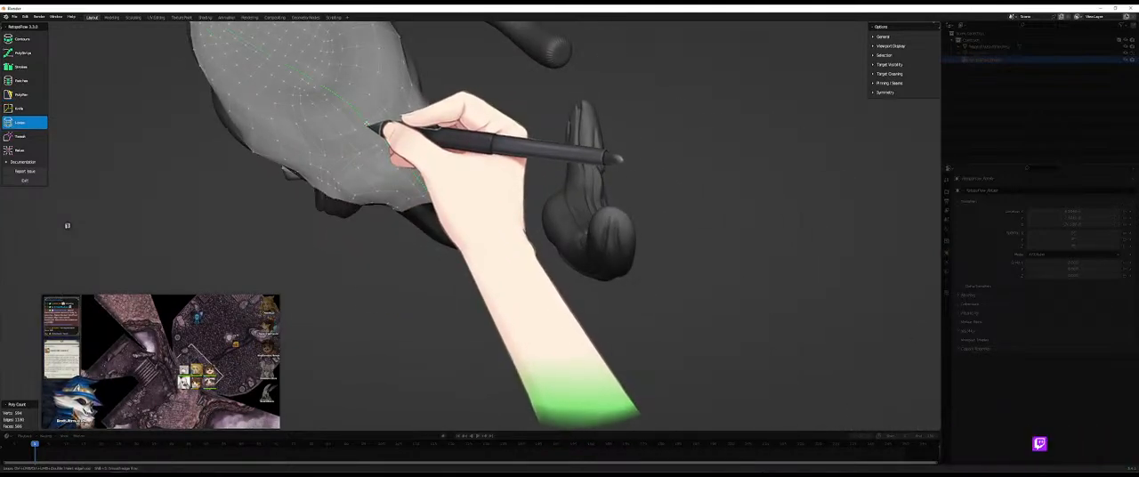
{"action": "left_click", "coordinate": [368, 125]}
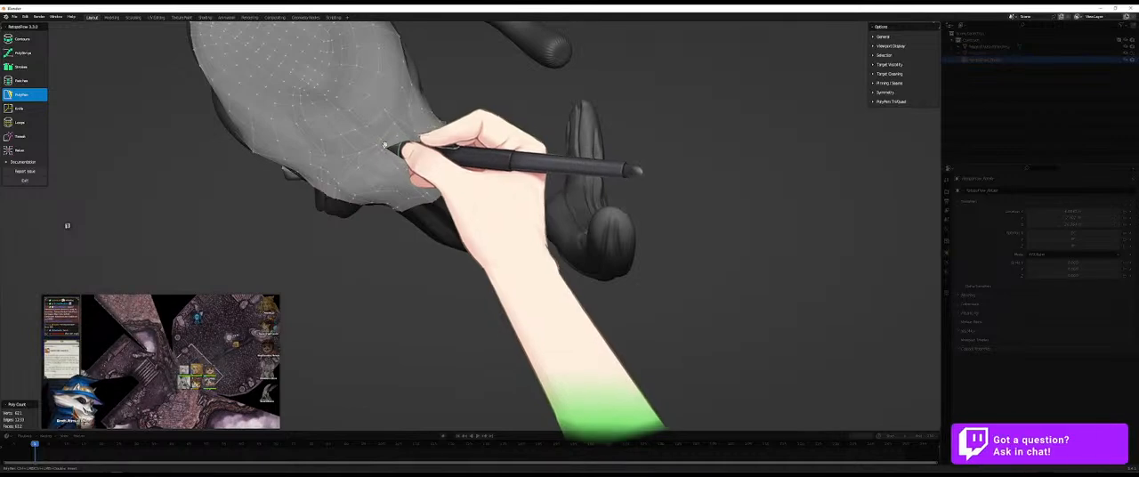
- Select the two-by-two block of faces below the recess and bring up the delete and dissolve options
{"action": "middle_click_drag", "start_coordinate": [397, 129], "coordinate": [331, 98]}
{"action": "mouse_move", "coordinate": [329, 96]}
{"action": "left_mouse_down"}
{"action": "mouse_move", "coordinate": [342, 107]}
{"action": "mouse_move", "coordinate": [333, 115]}
{"action": "mouse_move", "coordinate": [314, 97]}
{"action": "left_mouse_up"}
{"action": "mouse_move", "coordinate": [358, 134]}
{"action": "middle_mouse_down"}
{"action": "mouse_move", "coordinate": [356, 84]}
{"action": "mouse_move", "coordinate": [377, 119]}
{"action": "mouse_move", "coordinate": [353, 143]}
{"action": "middle_mouse_up"}
{"action": "key", "text": "x"}
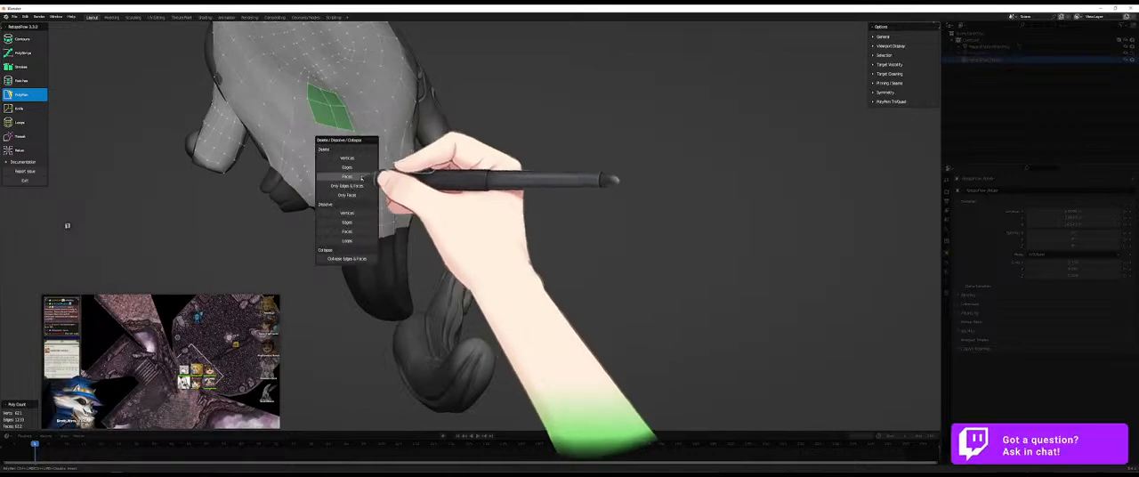
{"action": "key", "text": "x"}
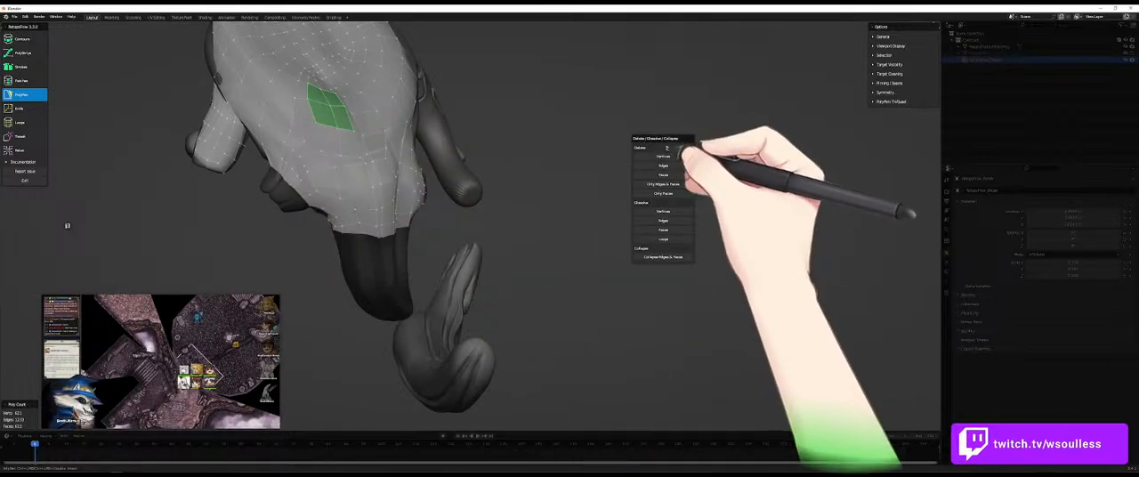
- Pin the selected block of faces with geometry pinning
{"action": "left_click", "coordinate": [884, 103]}
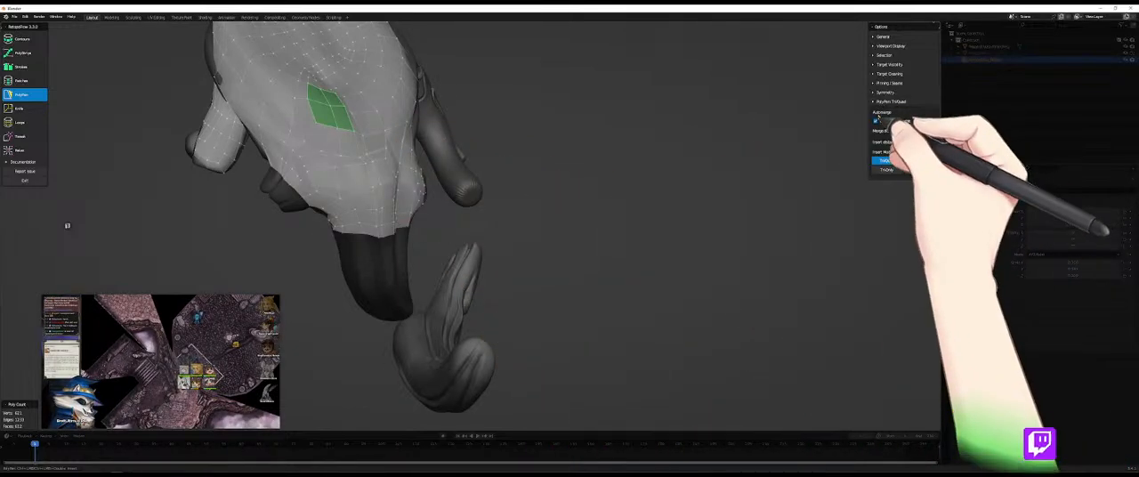
{"action": "left_click", "coordinate": [890, 102]}
{"action": "left_click", "coordinate": [889, 83]}
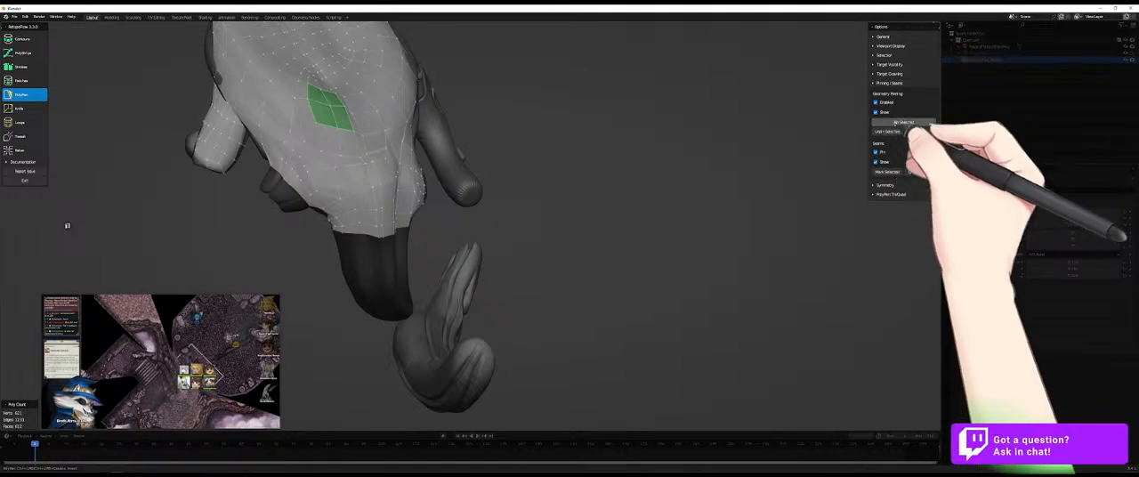
{"action": "left_click", "coordinate": [902, 123]}
{"action": "middle_click_drag", "start_coordinate": [420, 221], "coordinate": [444, 203]}
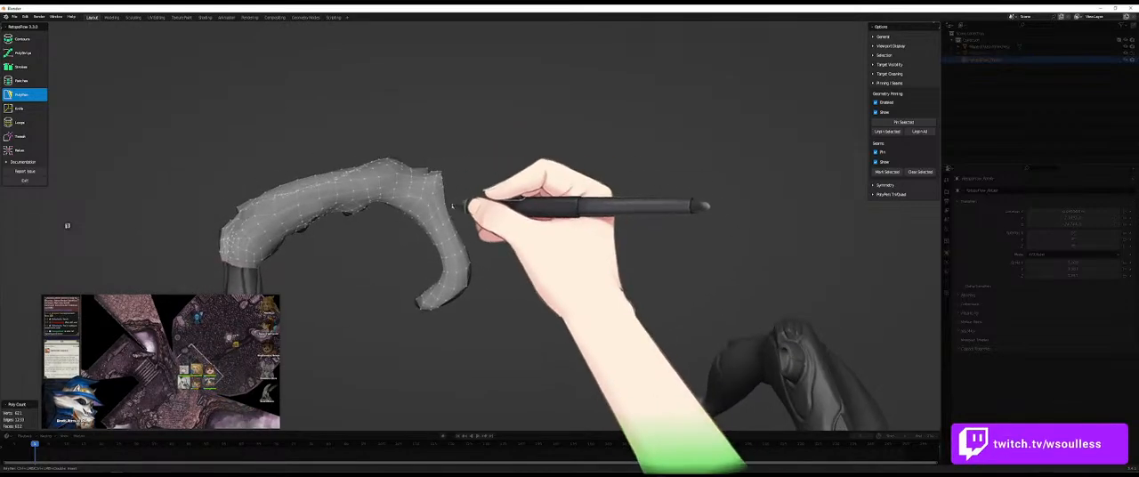
- Leave RetopoFlow for Edit Mode, display the viewport as wireframe and hide the original sculpt mesh
{"action": "key", "text": "Tab"}
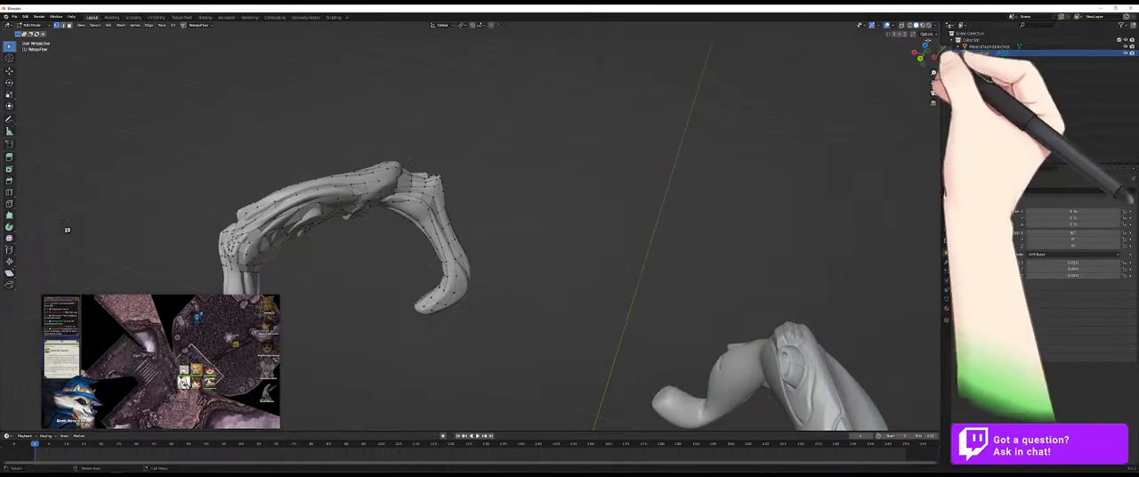
{"action": "left_click", "coordinate": [924, 25]}
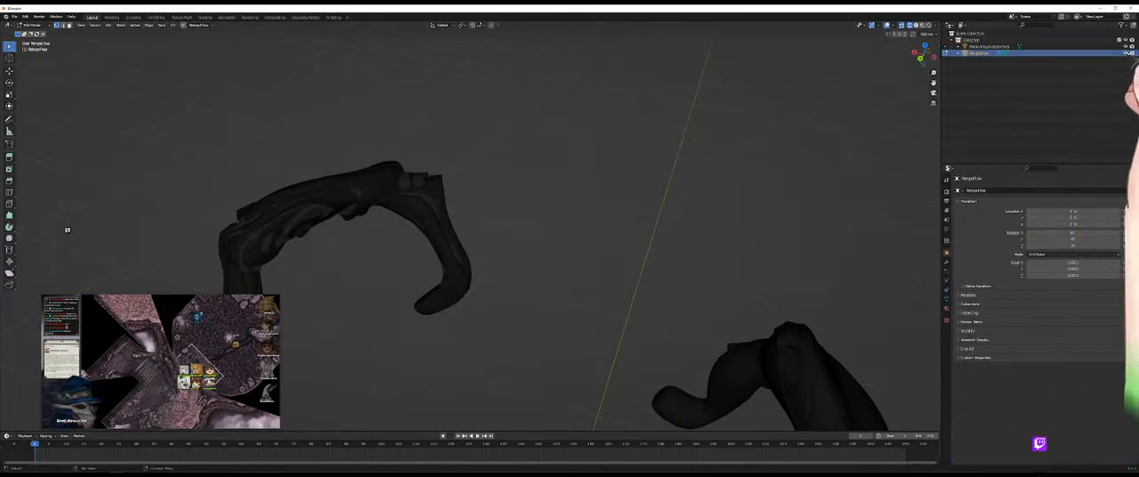
{"action": "left_click", "coordinate": [1125, 46]}
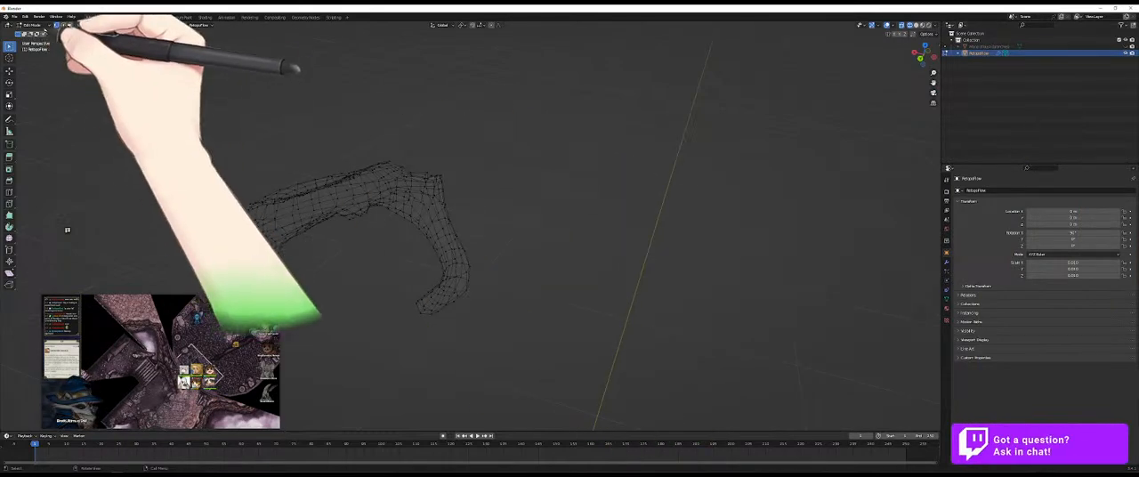
- Switch to face selection and select the faces of the curved arm at the end of the retopology mesh
{"action": "left_click_drag", "start_coordinate": [10, 47], "coordinate": [61, 86]}
{"action": "mouse_move", "coordinate": [426, 157]}
{"action": "left_mouse_down"}
{"action": "mouse_move", "coordinate": [402, 242]}
{"action": "mouse_move", "coordinate": [569, 213]}
{"action": "mouse_move", "coordinate": [476, 142]}
{"action": "mouse_move", "coordinate": [407, 183]}
{"action": "mouse_move", "coordinate": [526, 323]}
{"action": "mouse_move", "coordinate": [541, 163]}
{"action": "mouse_move", "coordinate": [488, 206]}
{"action": "left_mouse_up"}
{"action": "left_click", "coordinate": [483, 150]}
{"action": "key", "text": "3"}
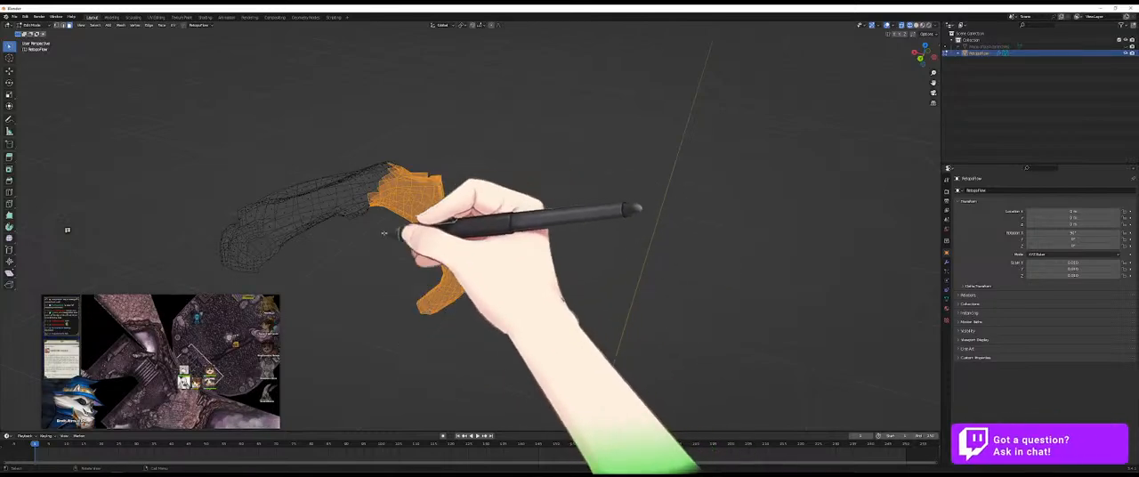
{"action": "left_click_drag", "start_coordinate": [375, 207], "coordinate": [339, 212], "text": "shift"}
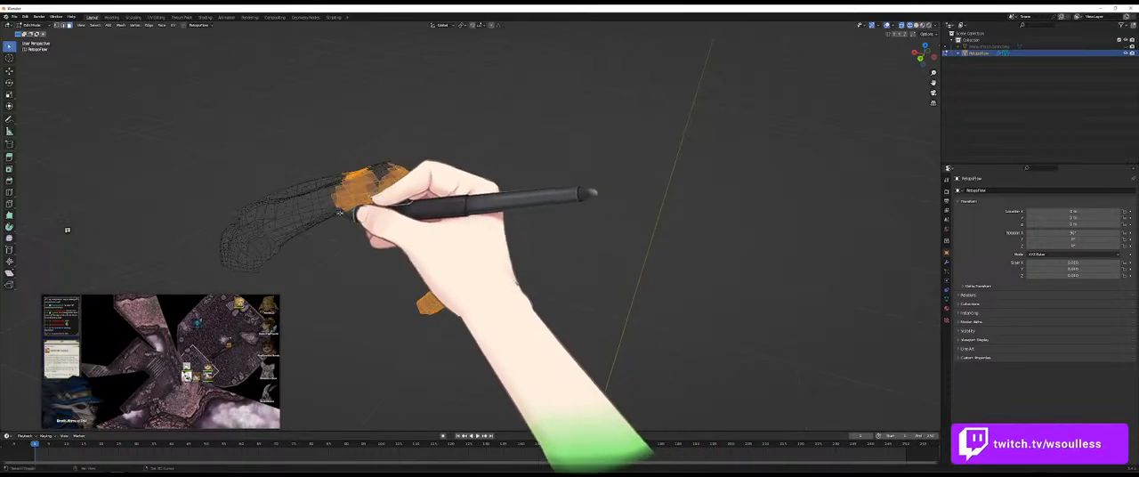
{"action": "key", "text": "ctrl+z"}
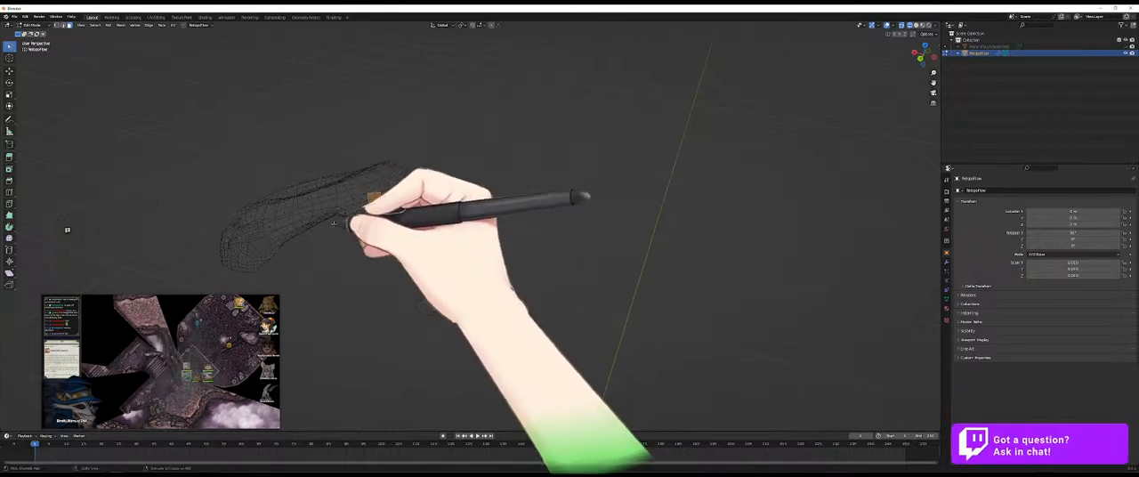
- Refine the face selection at the arm's junction so that it covers only the curved arm and excludes the main body
{"action": "middle_click_drag", "start_coordinate": [347, 220], "coordinate": [366, 220]}
{"action": "middle_click_drag", "start_coordinate": [389, 339], "coordinate": [437, 230]}
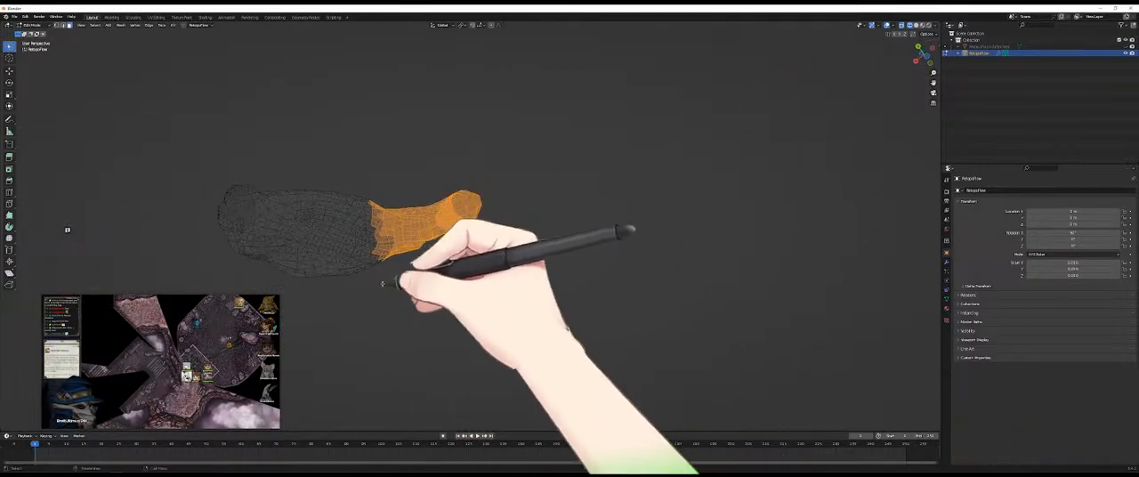
{"action": "right_click_drag", "start_coordinate": [367, 282], "coordinate": [380, 258], "text": "ctrl"}
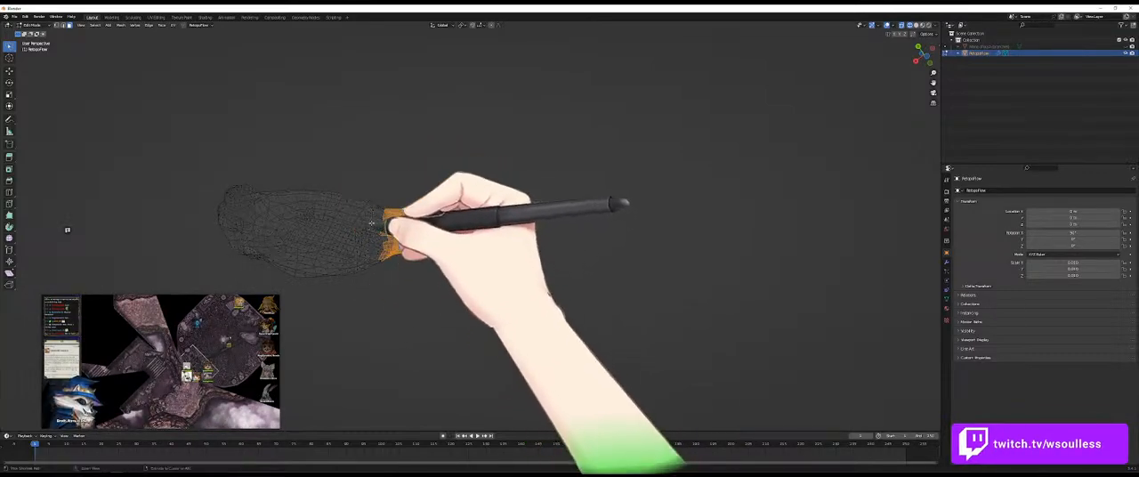
{"action": "right_click_drag", "start_coordinate": [371, 230], "coordinate": [378, 285], "text": "ctrl"}
{"action": "middle_click_drag", "start_coordinate": [367, 196], "coordinate": [452, 236]}
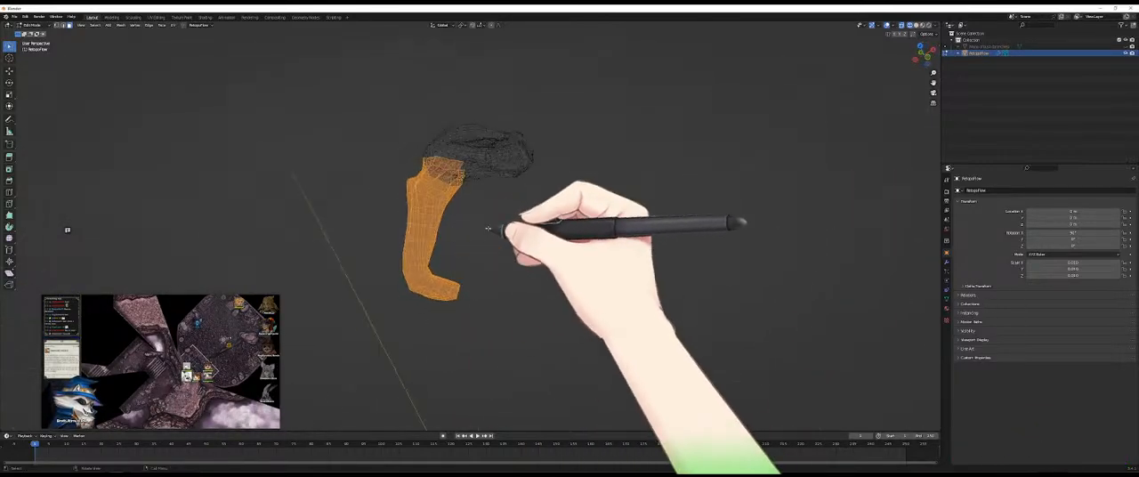
- Show the original sculpt mesh again, return the viewport to solid shading and restart RetopoFlow on the retopology mesh
{"action": "left_click", "coordinate": [1127, 47]}
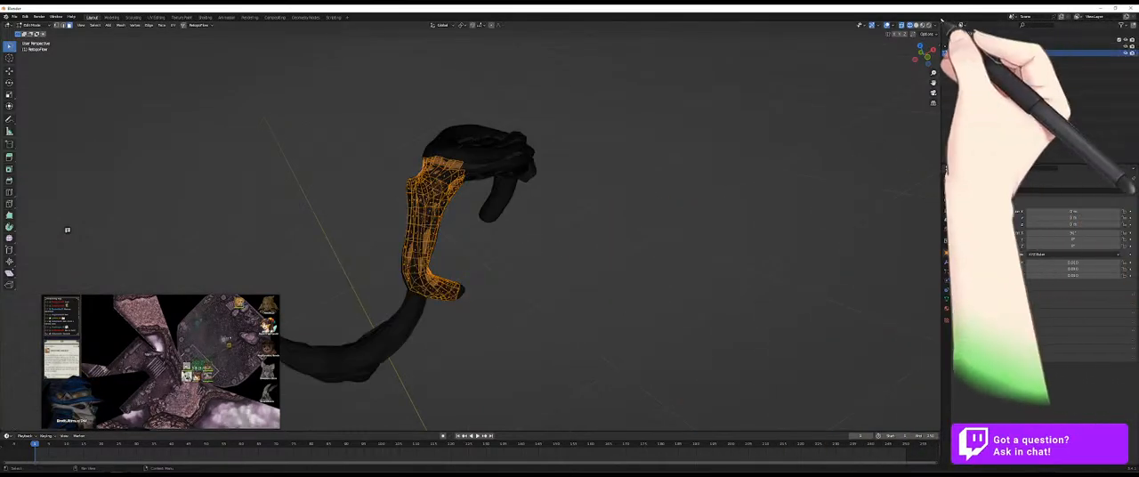
{"action": "left_click", "coordinate": [917, 25]}
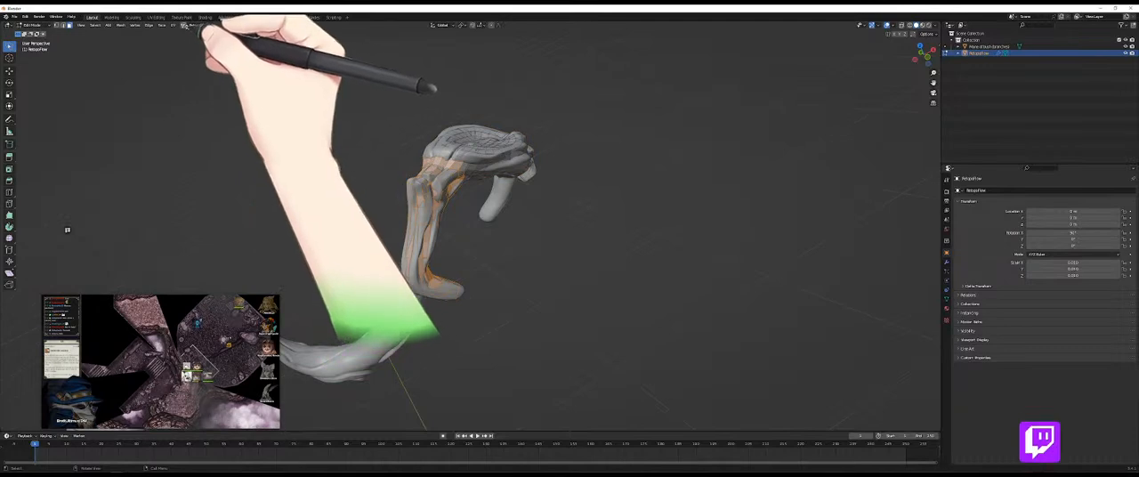
{"action": "left_click", "coordinate": [184, 26]}
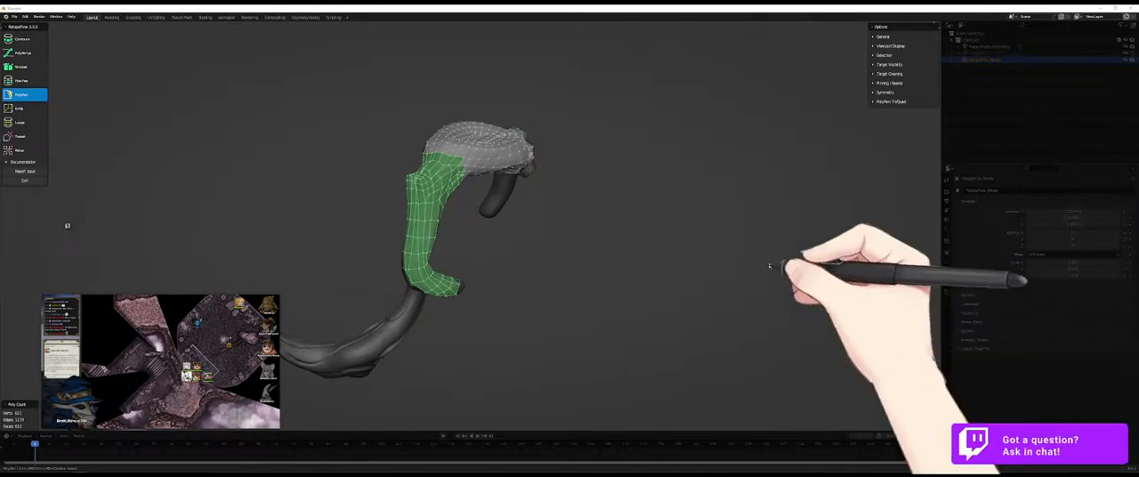
- Pin the selected faces of the curved arm with geometry pinning
{"action": "left_click", "coordinate": [883, 83]}
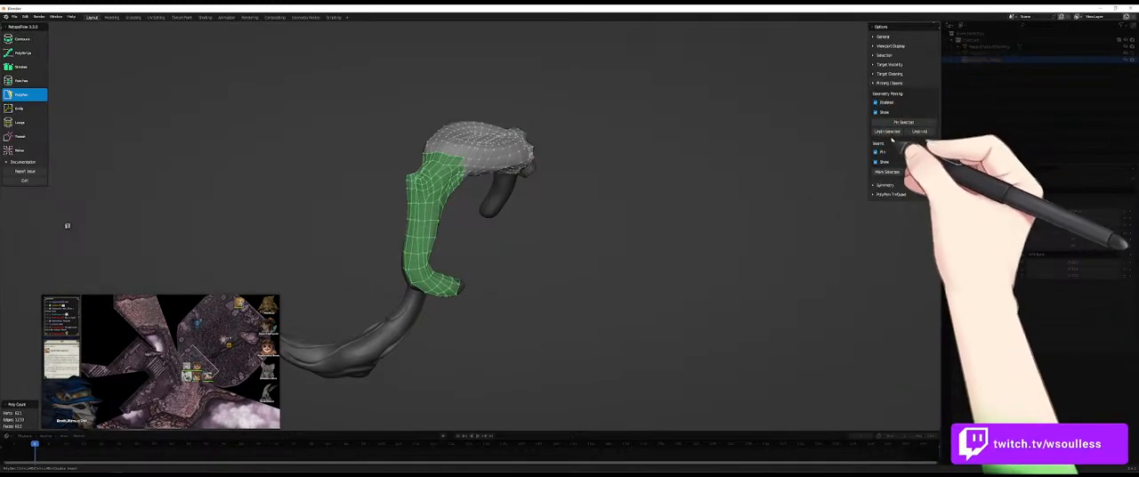
{"action": "middle_click_drag", "start_coordinate": [685, 276], "coordinate": [561, 326]}
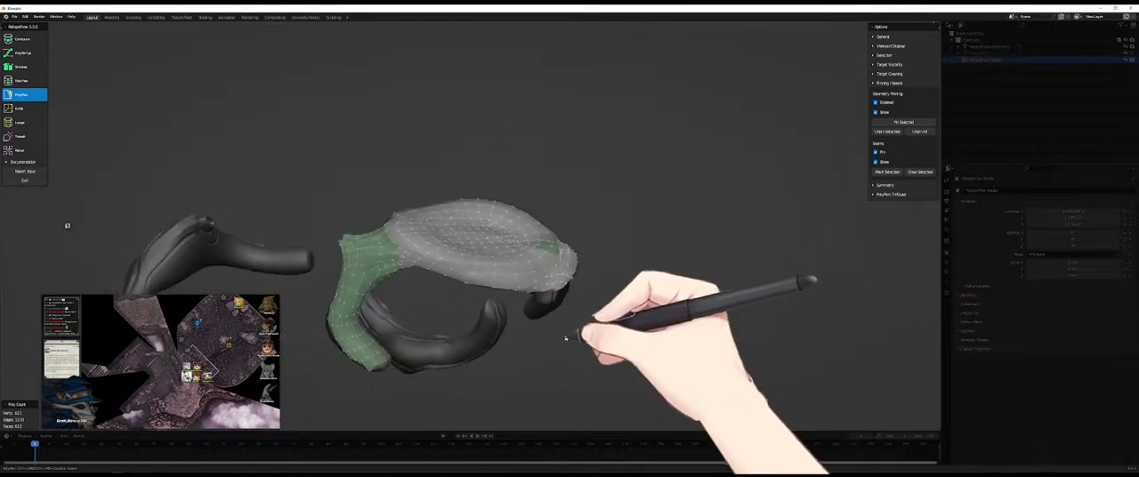
{"action": "middle_click_drag", "start_coordinate": [578, 245], "coordinate": [521, 178]}
{"action": "mouse_move", "coordinate": [483, 117]}
{"action": "middle_mouse_down"}
{"action": "mouse_move", "coordinate": [490, 178]}
{"action": "mouse_move", "coordinate": [467, 218]}
{"action": "middle_mouse_up"}
- Relax the unpinned faces on the main body beside the pinned arm, then return to PolyPen
{"action": "key", "text": "9"}
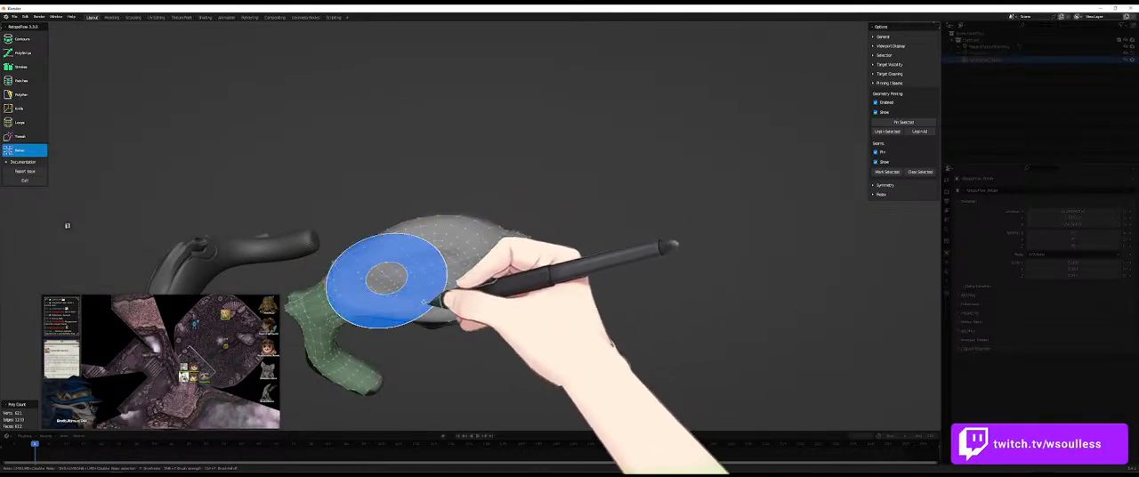
{"action": "key", "text": "5"}
{"action": "mouse_move", "coordinate": [591, 284]}
{"action": "middle_mouse_down"}
{"action": "mouse_move", "coordinate": [541, 259]}
{"action": "mouse_move", "coordinate": [473, 282]}
{"action": "mouse_move", "coordinate": [368, 286]}
{"action": "mouse_move", "coordinate": [479, 236]}
{"action": "mouse_move", "coordinate": [343, 277]}
{"action": "mouse_move", "coordinate": [387, 377]}
{"action": "mouse_move", "coordinate": [521, 407]}
{"action": "mouse_move", "coordinate": [649, 400]}
{"action": "mouse_move", "coordinate": [471, 394]}
{"action": "mouse_move", "coordinate": [789, 186]}
{"action": "middle_mouse_up"}
{"action": "middle_click_drag", "start_coordinate": [412, 272], "coordinate": [409, 222]}
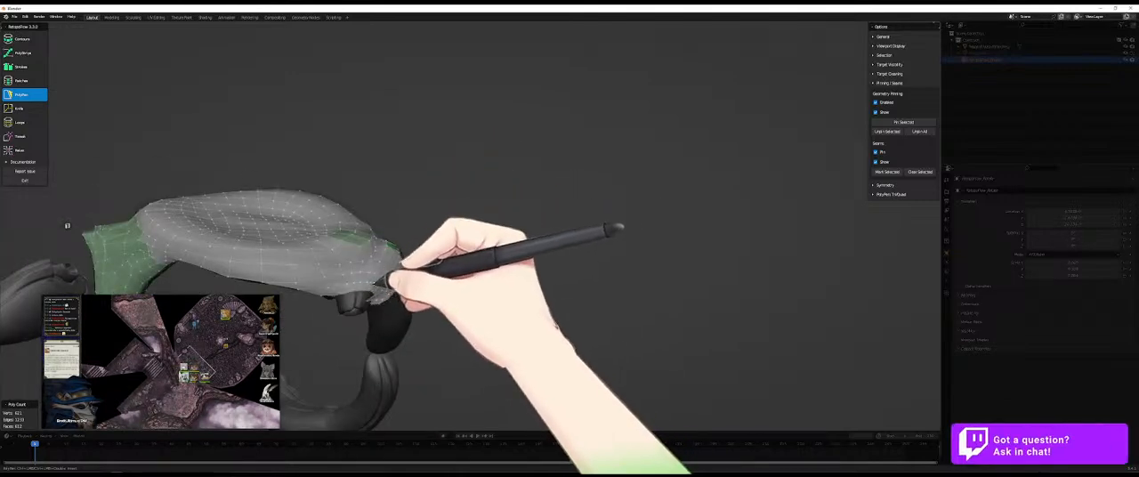
- Adjust the vertices at the lower edge of the tapered end with PolyPen and the Tweak and Relax brushes
{"action": "mouse_move", "coordinate": [367, 283]}
{"action": "middle_mouse_down"}
{"action": "mouse_move", "coordinate": [376, 272]}
{"action": "mouse_move", "coordinate": [364, 267]}
{"action": "mouse_move", "coordinate": [394, 257]}
{"action": "mouse_move", "coordinate": [342, 257]}
{"action": "mouse_move", "coordinate": [371, 269]}
{"action": "middle_mouse_up"}
{"action": "key", "text": "5"}
{"action": "key", "text": "8"}
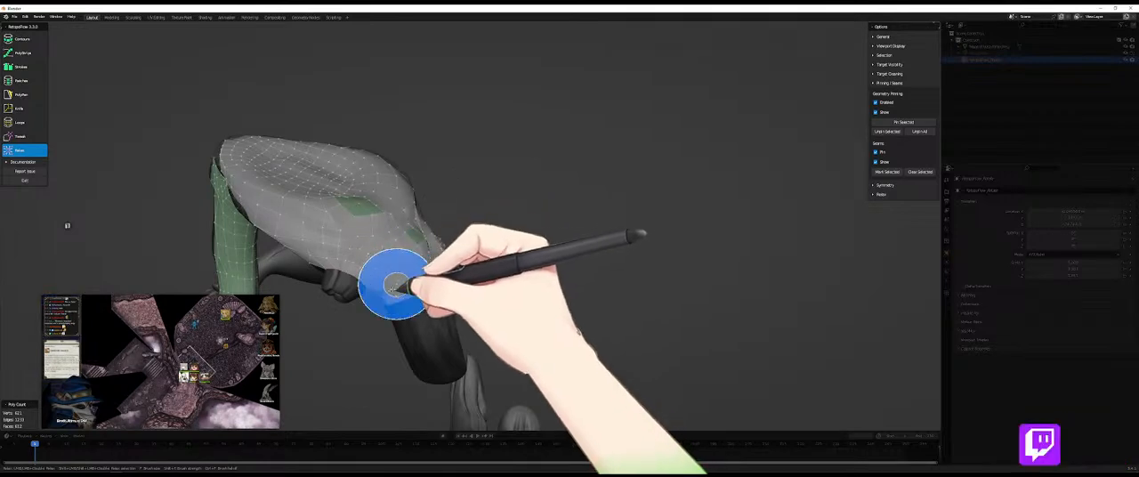
{"action": "key", "text": "5"}
{"action": "mouse_move", "coordinate": [391, 288]}
{"action": "middle_mouse_down"}
{"action": "mouse_move", "coordinate": [407, 254]}
{"action": "mouse_move", "coordinate": [399, 235]}
{"action": "mouse_move", "coordinate": [415, 234]}
{"action": "mouse_move", "coordinate": [376, 132]}
{"action": "mouse_move", "coordinate": [521, 256]}
{"action": "mouse_move", "coordinate": [528, 244]}
{"action": "mouse_move", "coordinate": [560, 283]}
{"action": "middle_mouse_up"}
- Relax the faces along the tapered end and the outer side of the main body around the small pinned block
{"action": "key", "text": "9"}
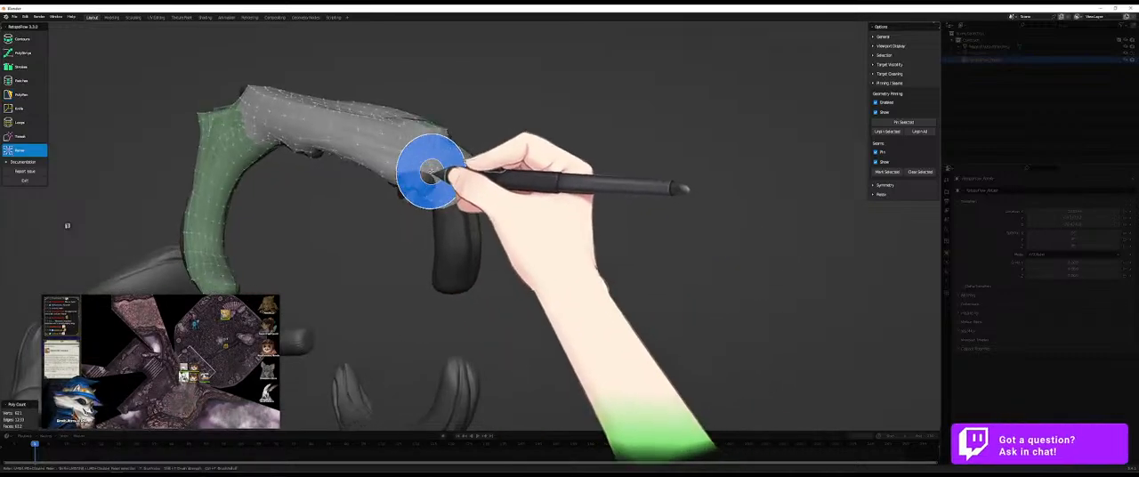
{"action": "mouse_move", "coordinate": [423, 163]}
{"action": "middle_mouse_down"}
{"action": "mouse_move", "coordinate": [470, 190]}
{"action": "mouse_move", "coordinate": [428, 224]}
{"action": "mouse_move", "coordinate": [475, 115]}
{"action": "mouse_move", "coordinate": [431, 119]}
{"action": "middle_mouse_up"}
{"action": "mouse_move", "coordinate": [481, 192]}
{"action": "middle_mouse_down"}
{"action": "mouse_move", "coordinate": [509, 236]}
{"action": "mouse_move", "coordinate": [631, 223]}
{"action": "mouse_move", "coordinate": [549, 311]}
{"action": "middle_mouse_up"}
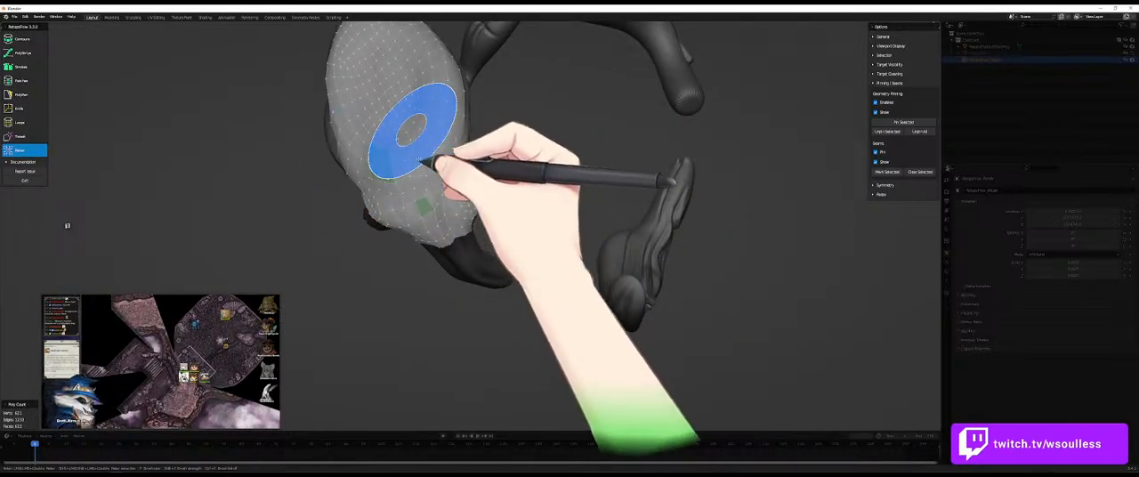
{"action": "left_click_drag", "start_coordinate": [409, 150], "coordinate": [432, 163]}
{"action": "mouse_move", "coordinate": [432, 166]}
{"action": "middle_mouse_down"}
{"action": "mouse_move", "coordinate": [458, 216]}
{"action": "mouse_move", "coordinate": [445, 165]}
{"action": "mouse_move", "coordinate": [396, 173]}
{"action": "mouse_move", "coordinate": [445, 229]}
{"action": "mouse_move", "coordinate": [466, 186]}
{"action": "mouse_move", "coordinate": [516, 178]}
{"action": "mouse_move", "coordinate": [458, 175]}
{"action": "mouse_move", "coordinate": [447, 196]}
{"action": "mouse_move", "coordinate": [409, 167]}
{"action": "middle_mouse_up"}
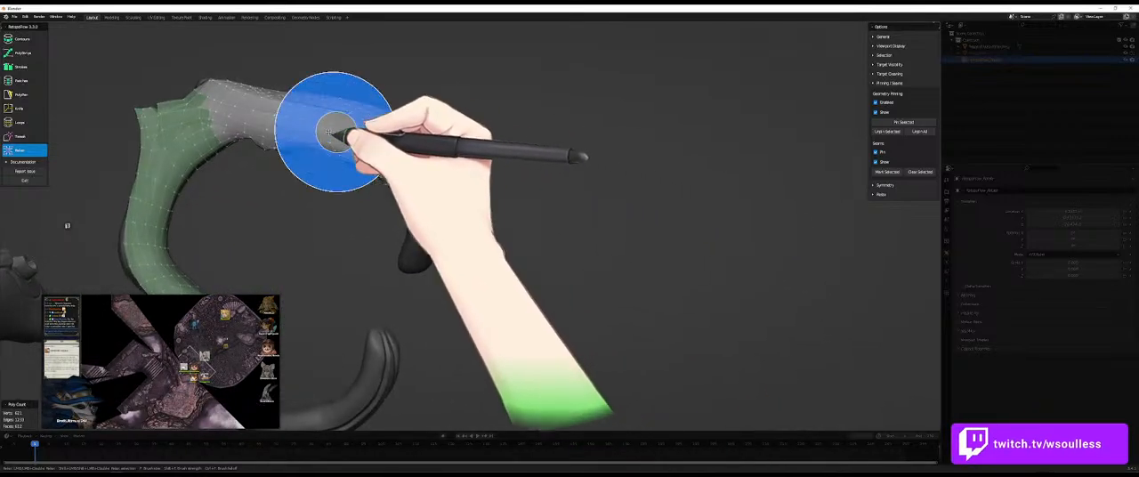
- Even out the vertex spacing along the body's underside and around the recess with the Relax brush
{"action": "key", "text": "5"}
{"action": "key", "text": "8"}
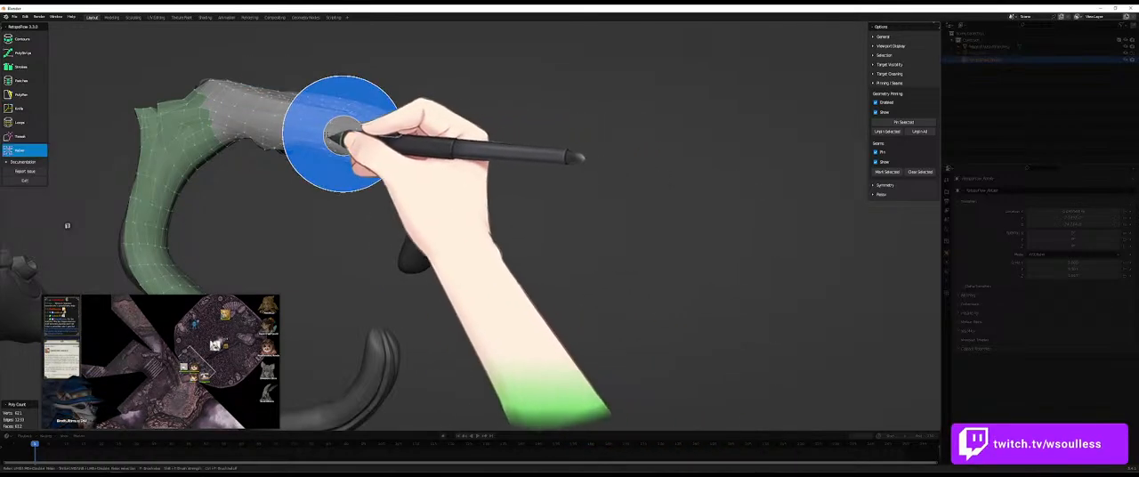
{"action": "key", "text": "5"}
{"action": "mouse_move", "coordinate": [316, 129]}
{"action": "middle_mouse_down"}
{"action": "mouse_move", "coordinate": [457, 184]}
{"action": "mouse_move", "coordinate": [427, 242]}
{"action": "mouse_move", "coordinate": [354, 237]}
{"action": "middle_mouse_up"}
{"action": "mouse_move", "coordinate": [276, 189]}
{"action": "middle_mouse_down"}
{"action": "mouse_move", "coordinate": [330, 247]}
{"action": "mouse_move", "coordinate": [440, 295]}
{"action": "mouse_move", "coordinate": [386, 344]}
{"action": "mouse_move", "coordinate": [293, 204]}
{"action": "middle_mouse_up"}
{"action": "key", "text": "9"}
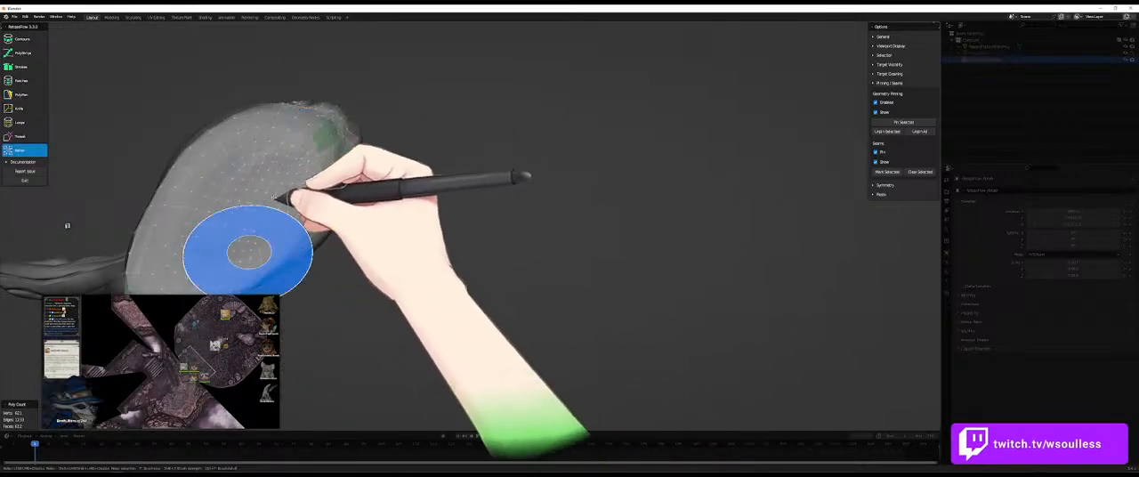
{"action": "mouse_move", "coordinate": [244, 178]}
{"action": "left_mouse_down"}
{"action": "mouse_move", "coordinate": [214, 219]}
{"action": "mouse_move", "coordinate": [274, 138]}
{"action": "mouse_move", "coordinate": [203, 219]}
{"action": "mouse_move", "coordinate": [303, 196]}
{"action": "mouse_move", "coordinate": [216, 177]}
{"action": "mouse_move", "coordinate": [299, 223]}
{"action": "left_mouse_up"}
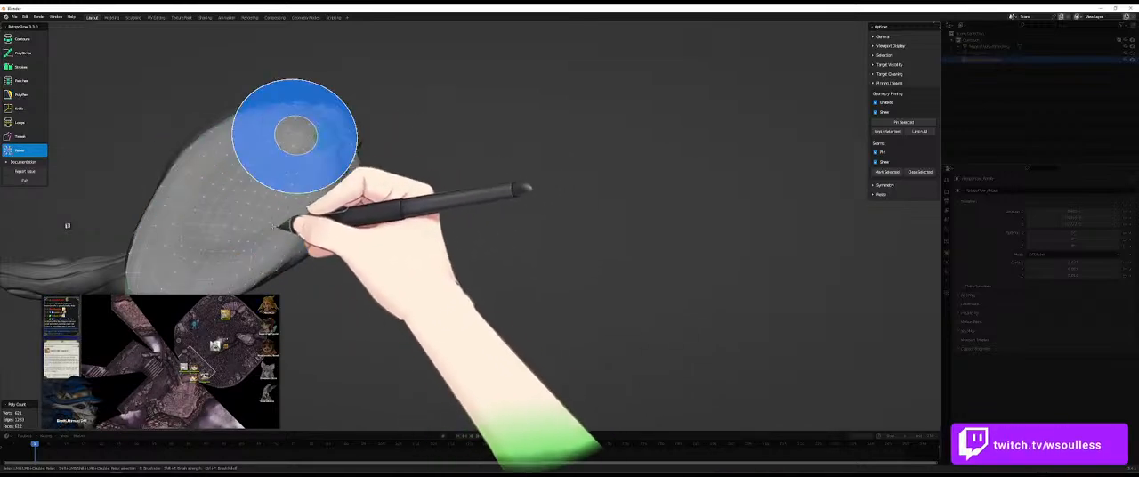
- Adjust and relax the vertices between the recess and the small pinned blocks near the tapered end
{"action": "key", "text": "5"}
{"action": "middle_click_drag", "start_coordinate": [305, 211], "coordinate": [227, 120]}
{"action": "key", "text": "9"}
{"action": "key", "text": "5"}
{"action": "mouse_move", "coordinate": [288, 151]}
{"action": "middle_mouse_down"}
{"action": "mouse_move", "coordinate": [407, 196]}
{"action": "mouse_move", "coordinate": [301, 158]}
{"action": "middle_mouse_up"}
{"action": "key", "text": "9"}
{"action": "mouse_move", "coordinate": [258, 116]}
{"action": "left_mouse_down"}
{"action": "mouse_move", "coordinate": [244, 104]}
{"action": "mouse_move", "coordinate": [248, 127]}
{"action": "mouse_move", "coordinate": [216, 108]}
{"action": "mouse_move", "coordinate": [219, 93]}
{"action": "left_mouse_up"}
- Smooth the edge flow on the body between the recess and the tapered end with PolyPen and Relax
{"action": "key", "text": "5"}
{"action": "mouse_move", "coordinate": [234, 132]}
{"action": "middle_mouse_down"}
{"action": "mouse_move", "coordinate": [242, 152]}
{"action": "mouse_move", "coordinate": [275, 127]}
{"action": "mouse_move", "coordinate": [301, 148]}
{"action": "mouse_move", "coordinate": [331, 101]}
{"action": "mouse_move", "coordinate": [419, 112]}
{"action": "mouse_move", "coordinate": [416, 195]}
{"action": "middle_mouse_up"}
{"action": "key", "text": "9"}
{"action": "left_click_drag", "start_coordinate": [416, 196], "coordinate": [337, 207]}
{"action": "mouse_move", "coordinate": [349, 185]}
{"action": "middle_mouse_down"}
{"action": "mouse_move", "coordinate": [465, 272]}
{"action": "mouse_move", "coordinate": [391, 192]}
{"action": "mouse_move", "coordinate": [526, 297]}
{"action": "mouse_move", "coordinate": [425, 190]}
{"action": "mouse_move", "coordinate": [504, 255]}
{"action": "mouse_move", "coordinate": [437, 178]}
{"action": "mouse_move", "coordinate": [383, 182]}
{"action": "middle_mouse_up"}
{"action": "key", "text": "5"}
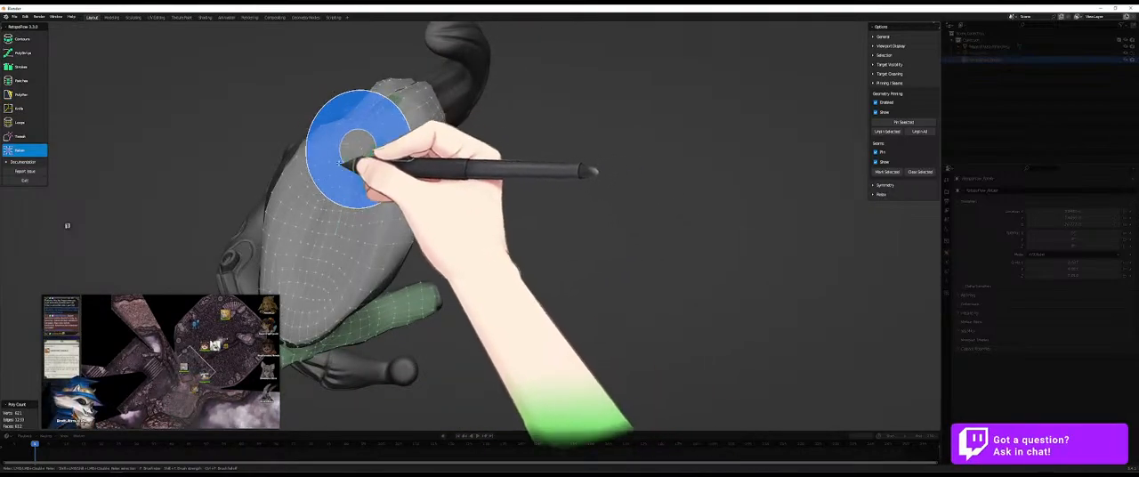
{"action": "middle_click_drag", "start_coordinate": [356, 146], "coordinate": [471, 229]}
{"action": "mouse_move", "coordinate": [370, 170]}
{"action": "middle_mouse_down"}
{"action": "mouse_move", "coordinate": [484, 231]}
{"action": "mouse_move", "coordinate": [490, 251]}
{"action": "mouse_move", "coordinate": [381, 158]}
{"action": "mouse_move", "coordinate": [489, 246]}
{"action": "mouse_move", "coordinate": [491, 223]}
{"action": "mouse_move", "coordinate": [455, 197]}
{"action": "middle_mouse_up"}
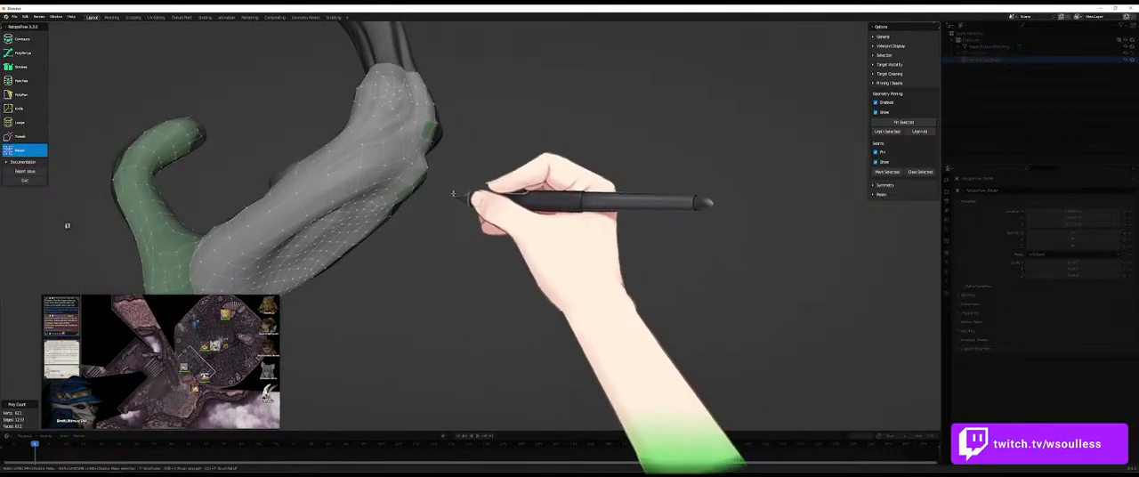
- Relax the faces around the open boundary of the tapered end
{"action": "key", "text": "9"}
{"action": "key", "text": "8"}
{"action": "key", "text": "9"}
{"action": "key", "text": "8"}
{"action": "mouse_move", "coordinate": [521, 170]}
{"action": "middle_mouse_down"}
{"action": "mouse_move", "coordinate": [533, 242]}
{"action": "mouse_move", "coordinate": [445, 185]}
{"action": "middle_mouse_up"}
{"action": "key", "text": "9"}
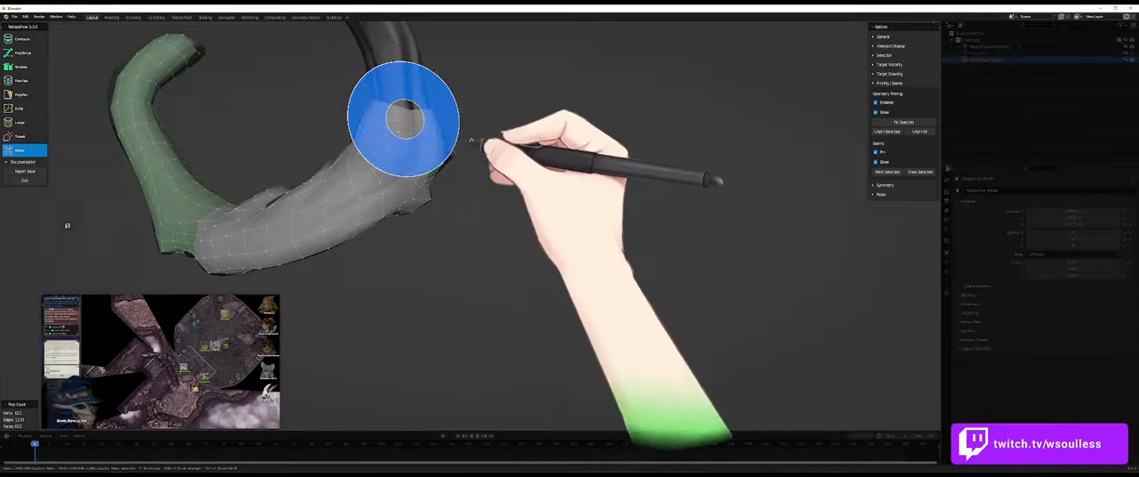
{"action": "middle_click_drag", "start_coordinate": [394, 119], "coordinate": [401, 131]}
- Tweak the vertices around the small pinned block near the open boundary of the tapered end
{"action": "key", "text": "8"}
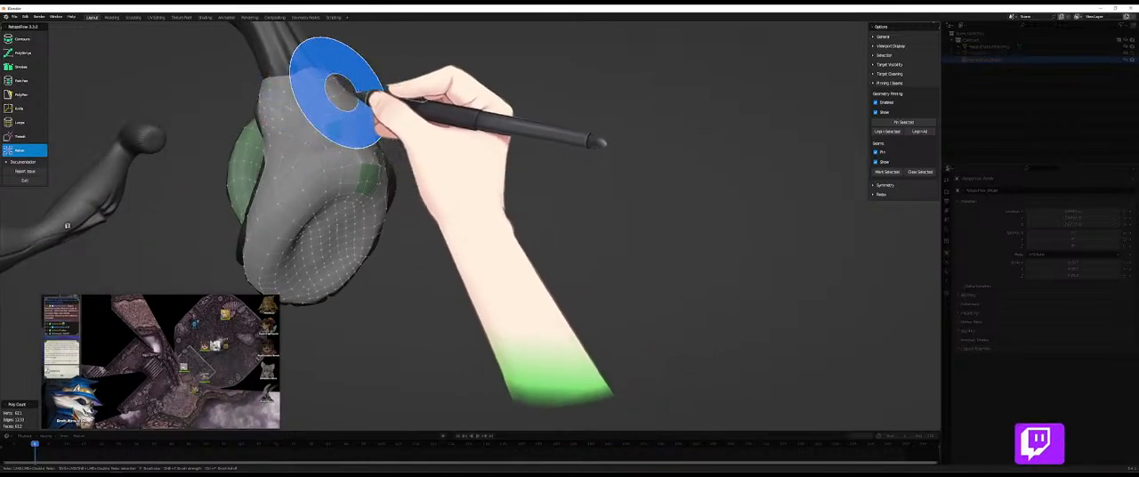
{"action": "key", "text": "8"}
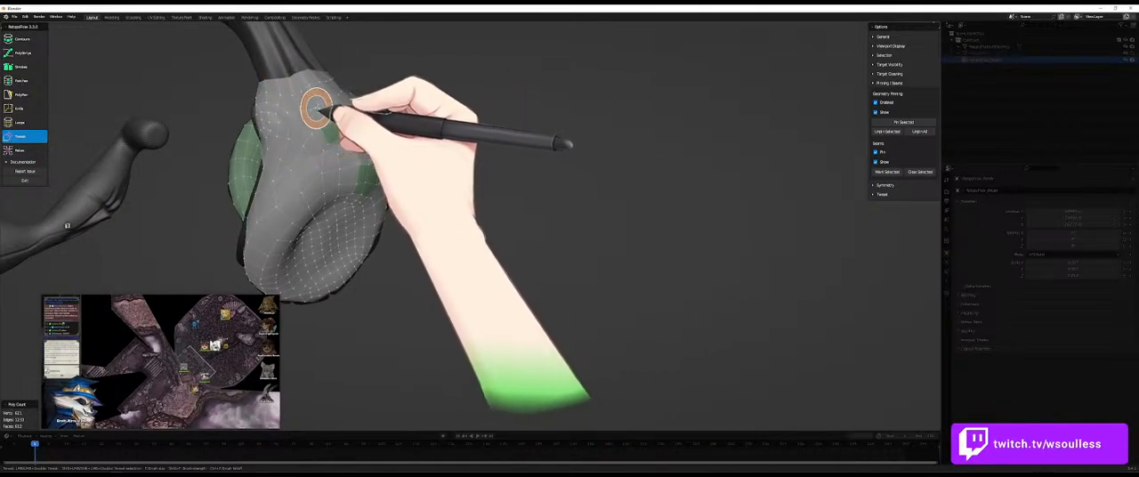
{"action": "middle_click_drag", "start_coordinate": [318, 116], "coordinate": [343, 158]}
{"action": "key", "text": "9"}
{"action": "key", "text": "8"}
{"action": "middle_click_drag", "start_coordinate": [429, 169], "coordinate": [387, 193]}
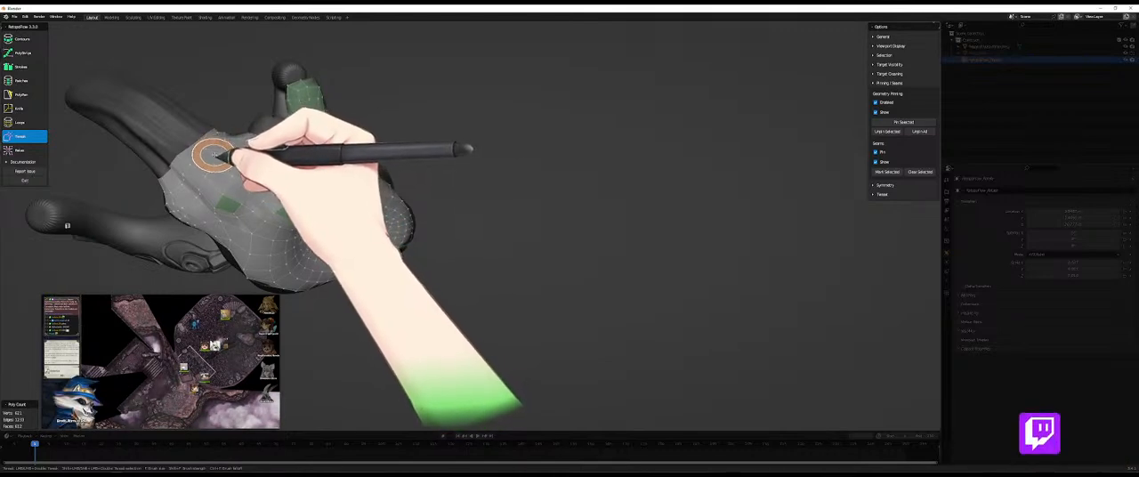
- Tweak and relax the vertices along the open edge beside the protruding horn
{"action": "key", "text": "9"}
{"action": "key", "text": "8"}
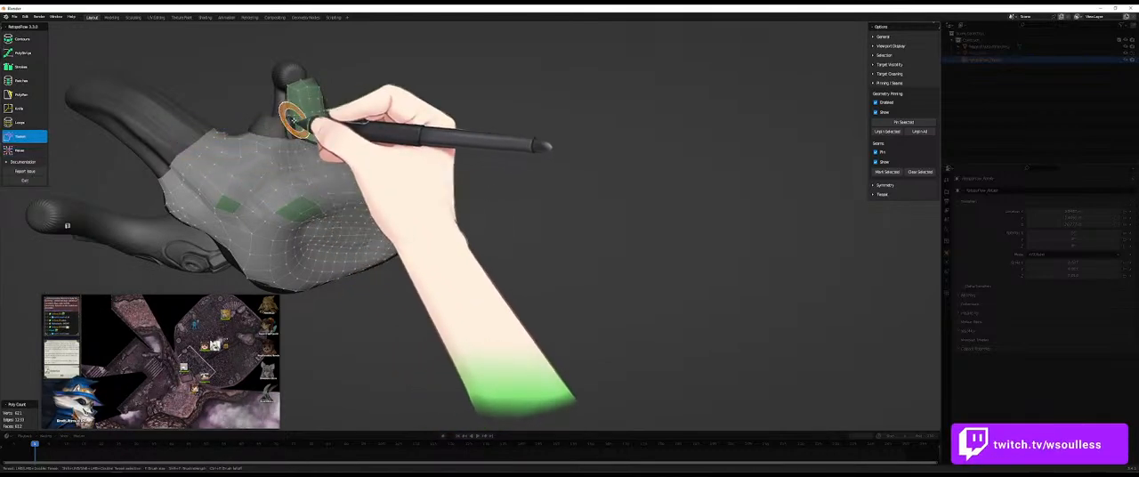
{"action": "key", "text": "9"}
{"action": "middle_click_drag", "start_coordinate": [254, 127], "coordinate": [255, 191]}
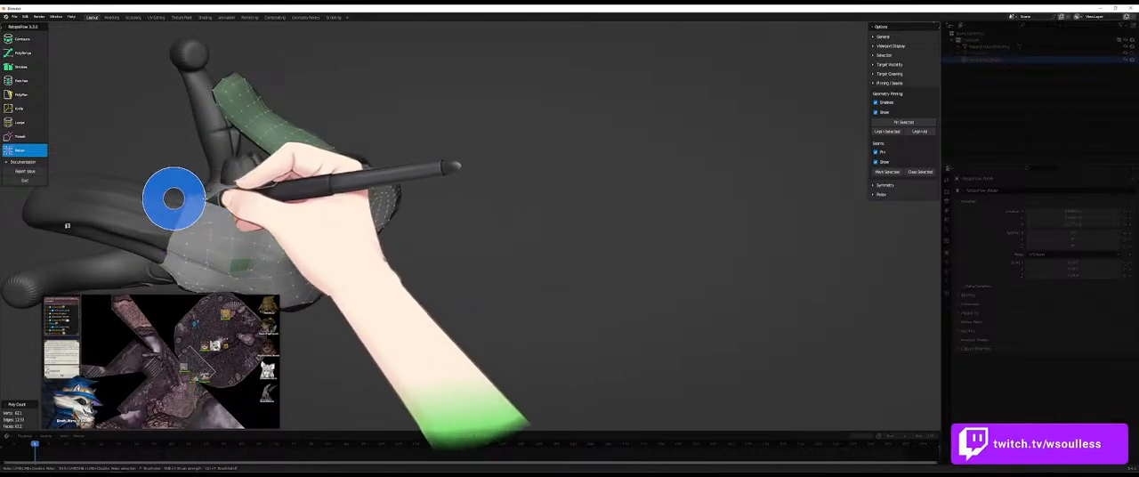
{"action": "mouse_move", "coordinate": [211, 198]}
{"action": "middle_mouse_down"}
{"action": "mouse_move", "coordinate": [273, 224]}
{"action": "mouse_move", "coordinate": [275, 237]}
{"action": "mouse_move", "coordinate": [267, 188]}
{"action": "mouse_move", "coordinate": [308, 257]}
{"action": "mouse_move", "coordinate": [450, 264]}
{"action": "mouse_move", "coordinate": [445, 330]}
{"action": "middle_mouse_up"}
{"action": "key", "text": "8"}
{"action": "key", "text": "9"}
{"action": "middle_click_drag", "start_coordinate": [519, 211], "coordinate": [459, 280]}
- Build new faces with PolyPen along the mesh edge at the base of the protruding horn
{"action": "key", "text": "5"}
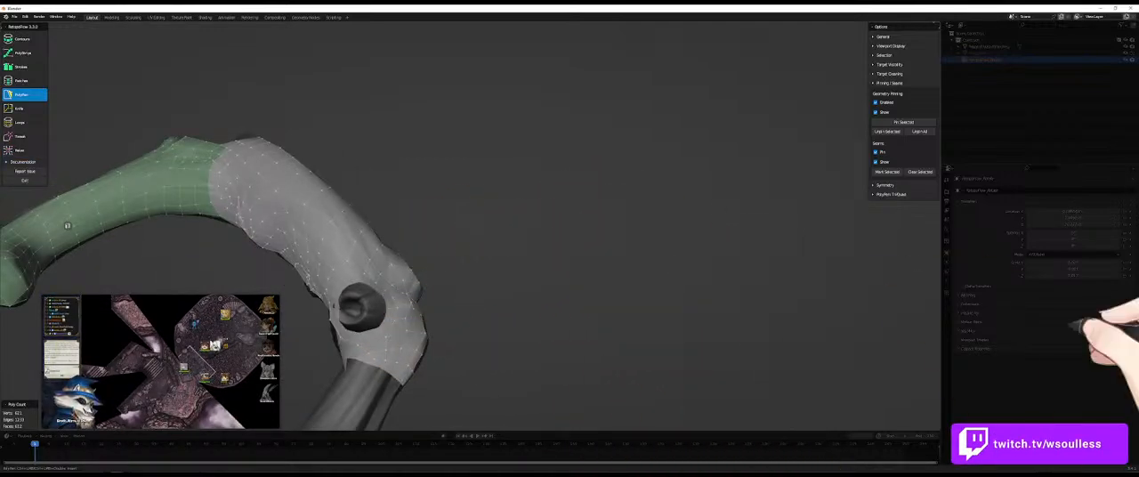
{"action": "middle_click_drag", "start_coordinate": [532, 212], "coordinate": [462, 254]}
{"action": "mouse_move", "coordinate": [300, 93]}
{"action": "middle_mouse_down"}
{"action": "mouse_move", "coordinate": [300, 115]}
{"action": "mouse_move", "coordinate": [338, 173]}
{"action": "mouse_move", "coordinate": [407, 127]}
{"action": "mouse_move", "coordinate": [319, 121]}
{"action": "mouse_move", "coordinate": [419, 162]}
{"action": "mouse_move", "coordinate": [337, 106]}
{"action": "mouse_move", "coordinate": [348, 115]}
{"action": "mouse_move", "coordinate": [338, 92]}
{"action": "mouse_move", "coordinate": [333, 115]}
{"action": "mouse_move", "coordinate": [301, 85]}
{"action": "middle_mouse_up"}
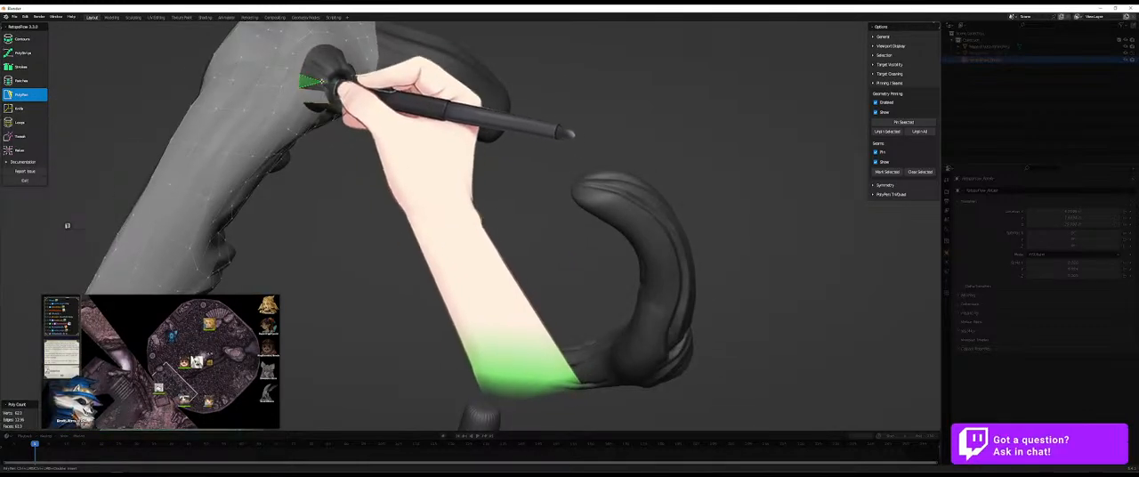
{"action": "middle_click_drag", "start_coordinate": [328, 71], "coordinate": [301, 75]}
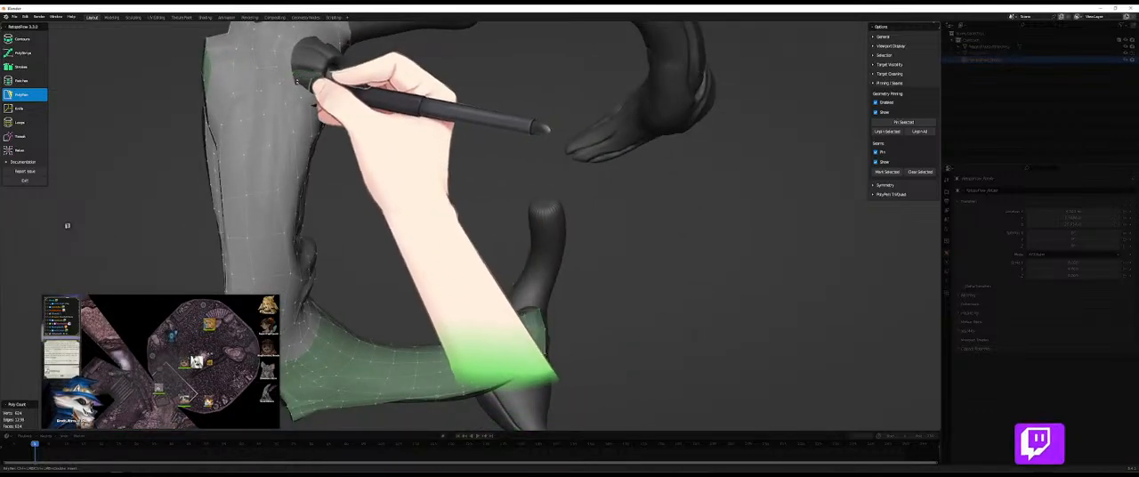
{"action": "middle_click_drag", "start_coordinate": [322, 82], "coordinate": [302, 85]}
{"action": "left_click", "coordinate": [318, 69]}
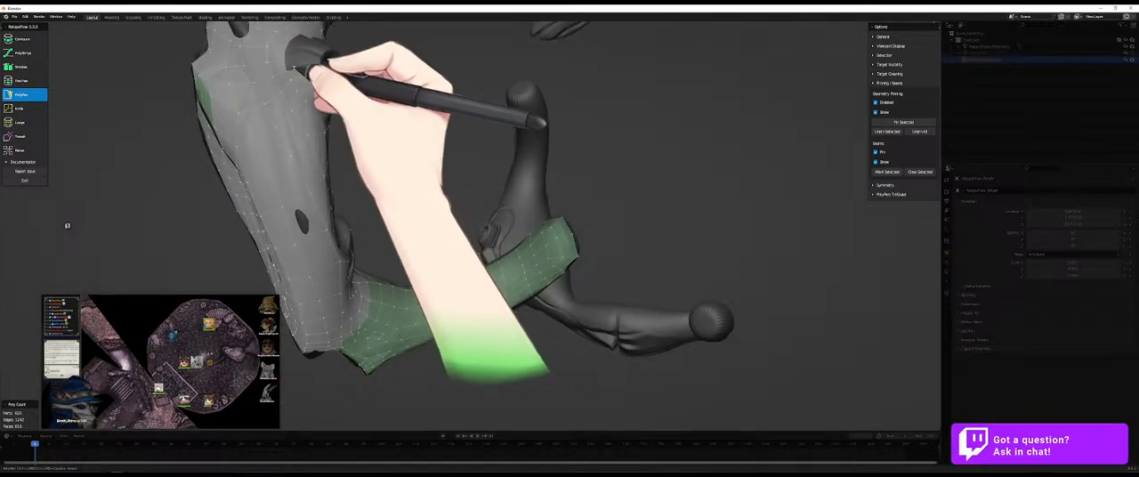
- Add PolyPen faces along the mesh edge around the horn's base and adjust their vertices against the sculpt
{"action": "middle_click_drag", "start_coordinate": [294, 46], "coordinate": [318, 163]}
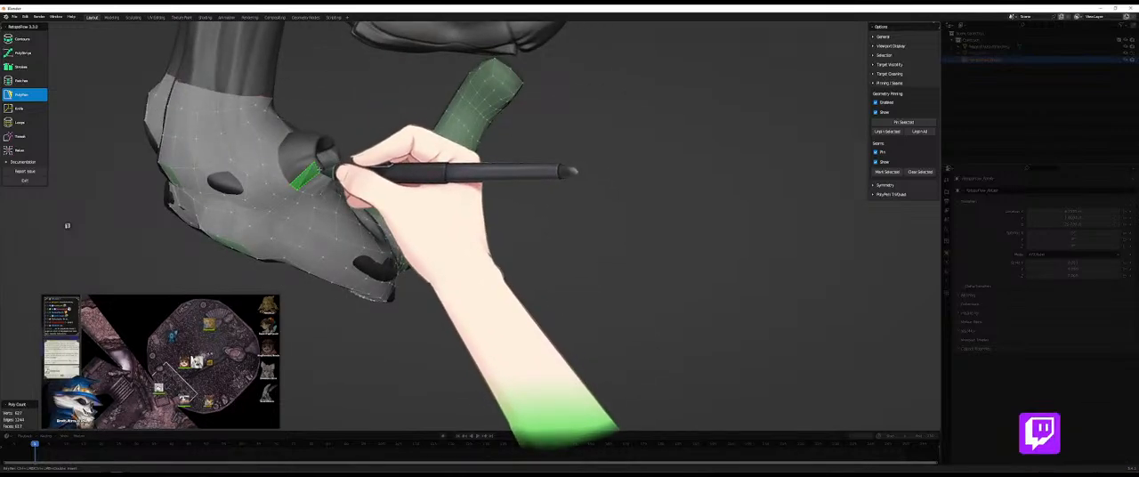
{"action": "left_click", "coordinate": [316, 166], "text": "ctrl"}
{"action": "left_click", "coordinate": [286, 179]}
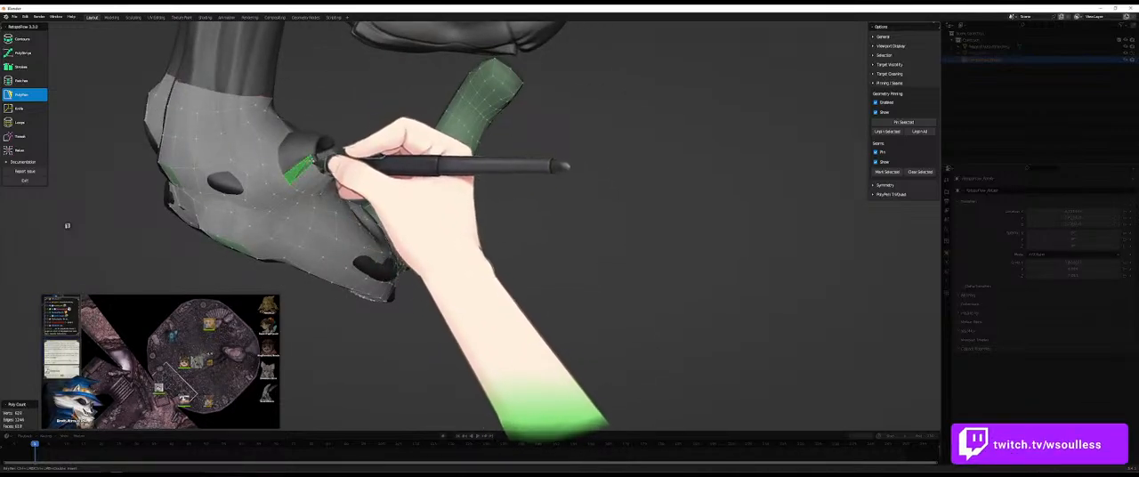
{"action": "middle_click_drag", "start_coordinate": [301, 118], "coordinate": [296, 135]}
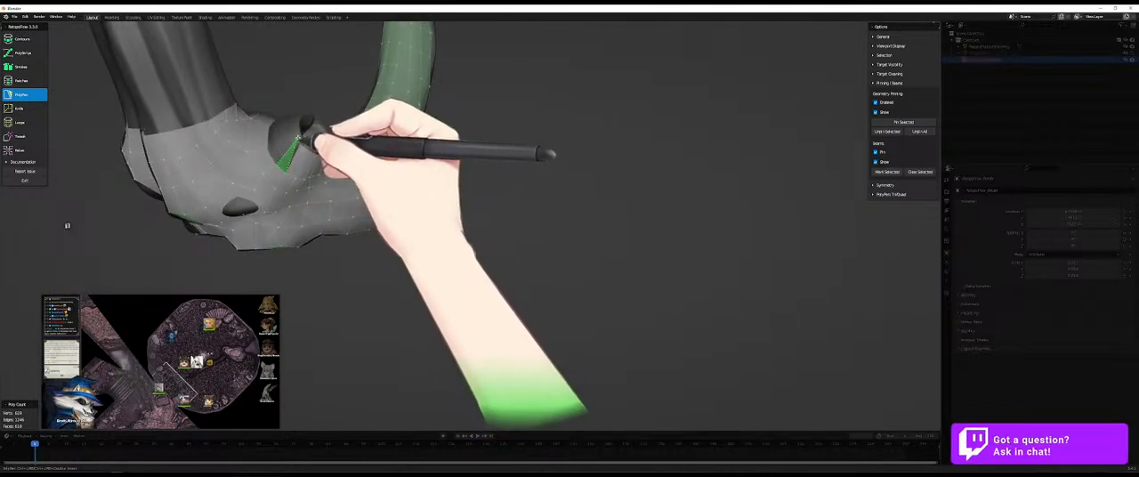
{"action": "middle_click_drag", "start_coordinate": [271, 158], "coordinate": [272, 122]}
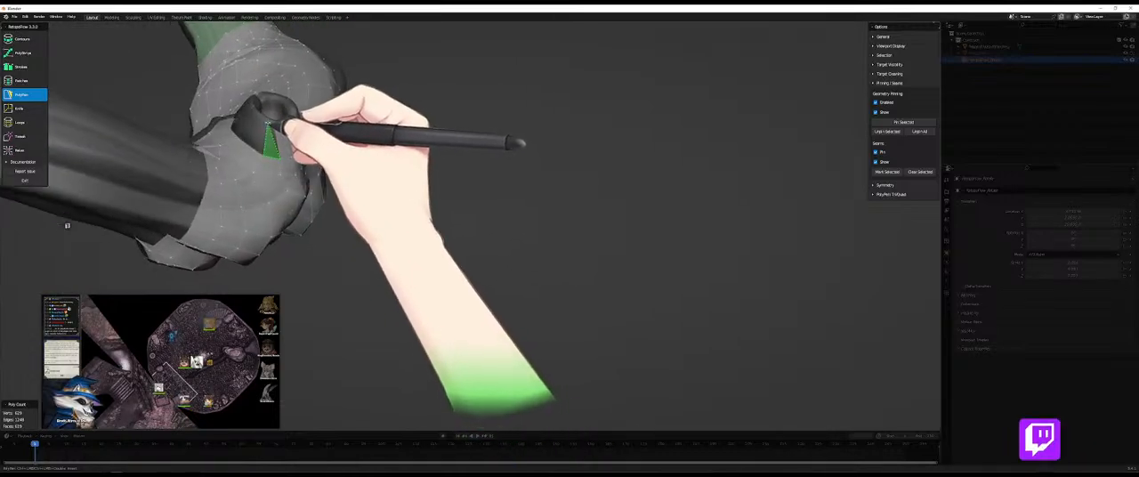
{"action": "left_click", "coordinate": [276, 127], "text": "ctrl"}
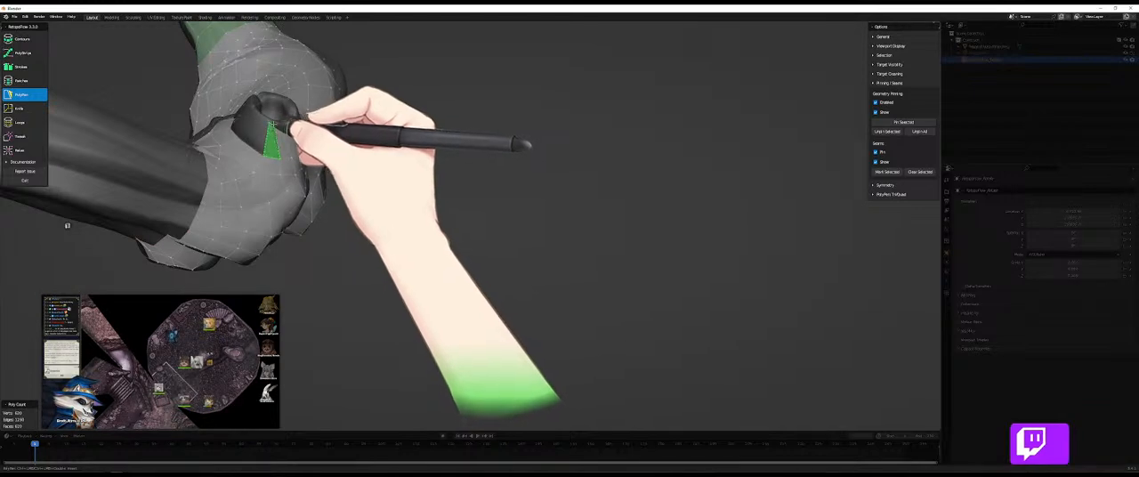
- Tweak the vertices beside the open gap at the horn's base, alternating with PolyPen
{"action": "key", "text": "8"}
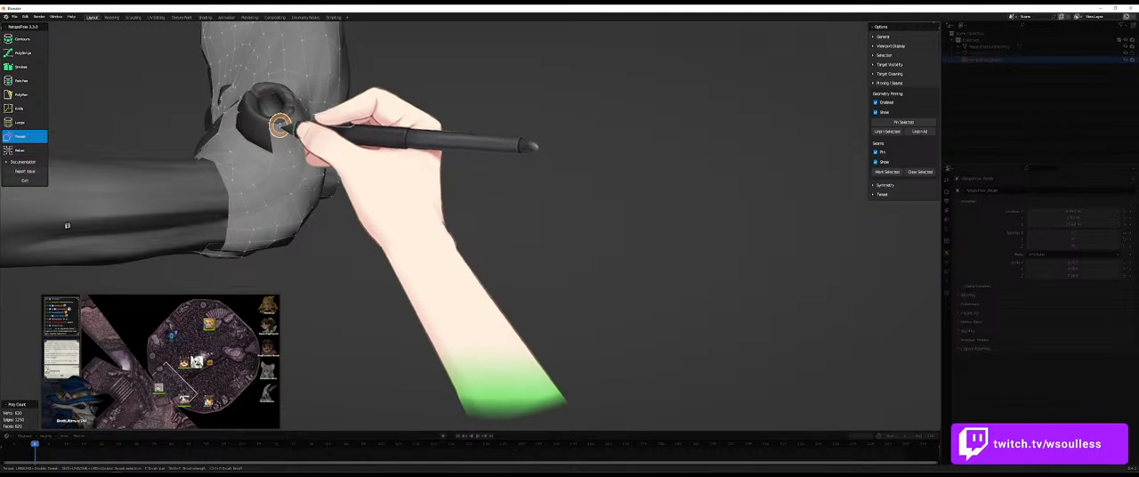
{"action": "key", "text": "5"}
{"action": "middle_click_drag", "start_coordinate": [408, 150], "coordinate": [292, 120]}
{"action": "key", "text": "8"}
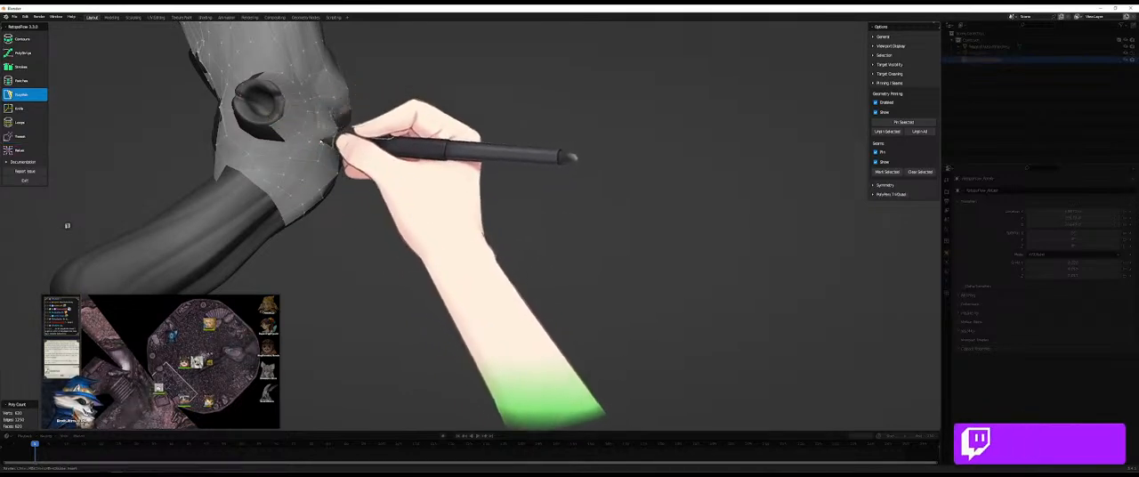
{"action": "key", "text": "5"}
{"action": "middle_click_drag", "start_coordinate": [299, 107], "coordinate": [305, 143]}
{"action": "middle_click_drag", "start_coordinate": [291, 111], "coordinate": [277, 123]}
{"action": "key", "text": "8"}
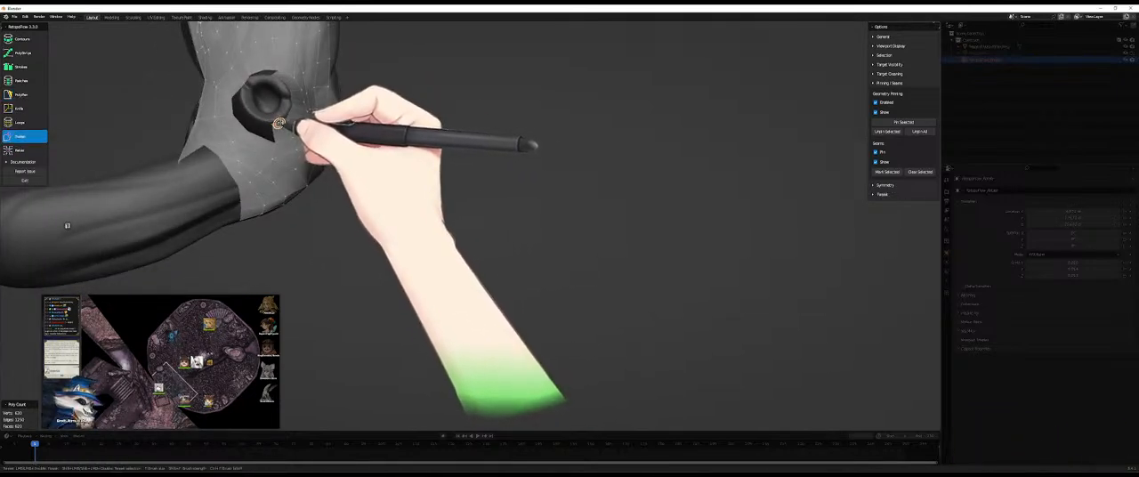
{"action": "key", "text": "5"}
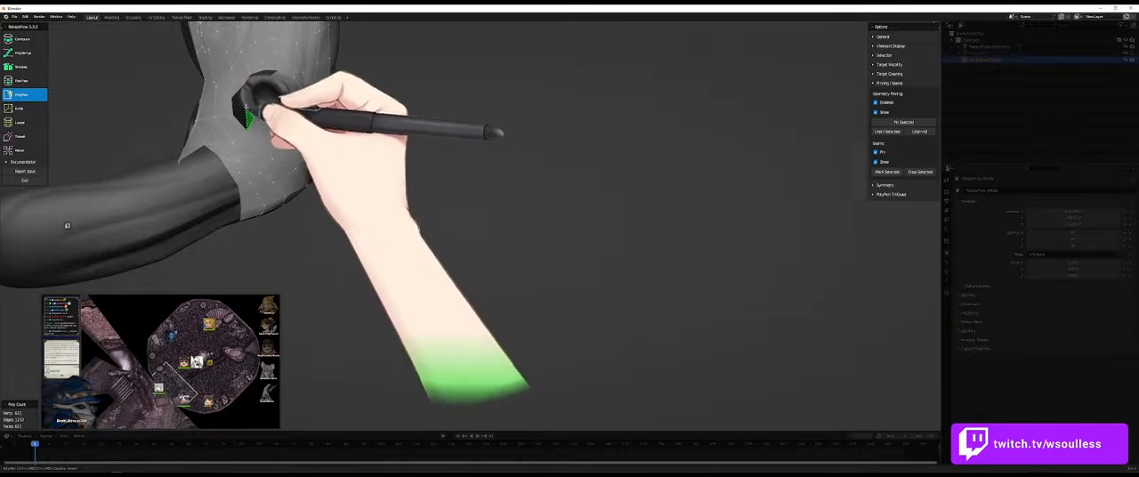
- Continue the PolyPen faces around the horn's base to close the gap between the body mesh and the horn
{"action": "middle_click_drag", "start_coordinate": [237, 89], "coordinate": [260, 109]}
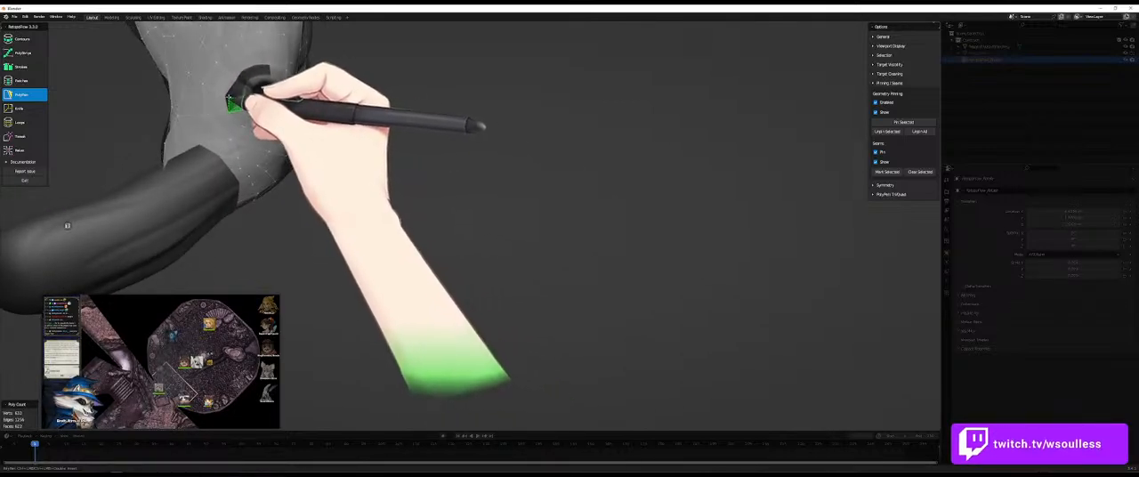
{"action": "left_click", "coordinate": [237, 80], "text": "ctrl"}
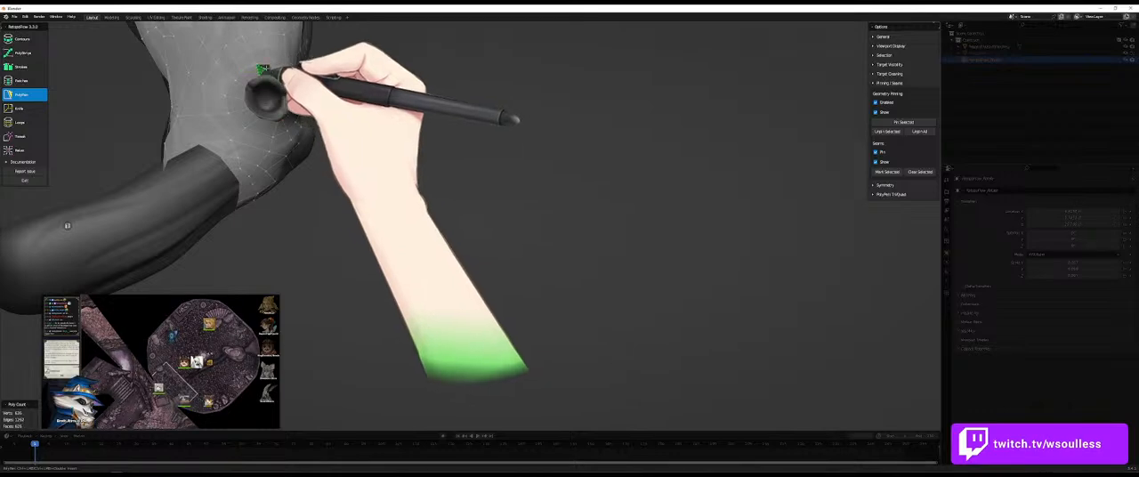
{"action": "middle_click_drag", "start_coordinate": [283, 71], "coordinate": [269, 101]}
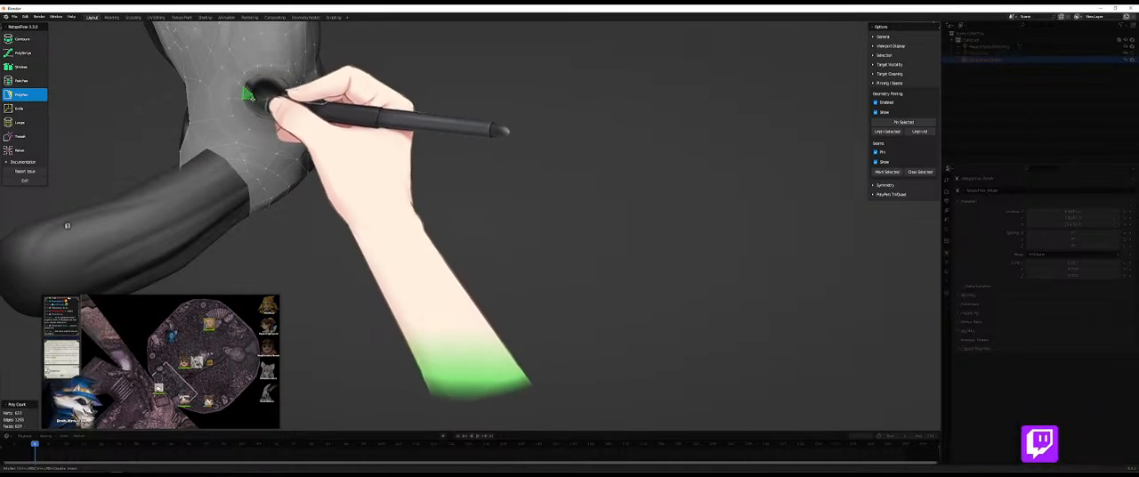
{"action": "middle_click_drag", "start_coordinate": [267, 99], "coordinate": [448, 215]}
{"action": "left_click", "coordinate": [263, 97], "text": "ctrl"}
{"action": "left_click", "coordinate": [449, 214], "text": "ctrl"}
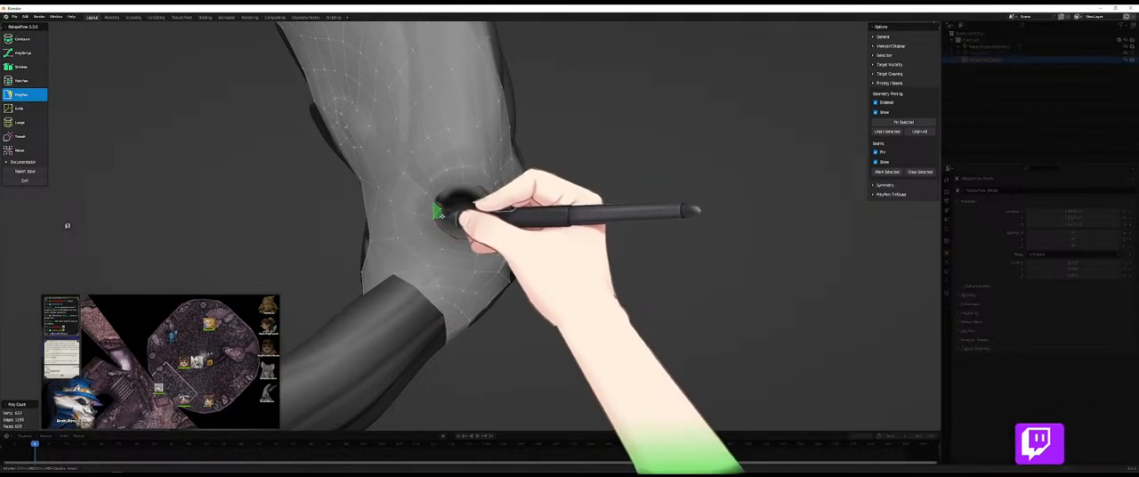
- Start another ring of PolyPen faces further up the horn, along the lower edge of its opening
{"action": "left_click", "coordinate": [443, 219], "text": "ctrl"}
{"action": "left_click", "coordinate": [438, 219]}
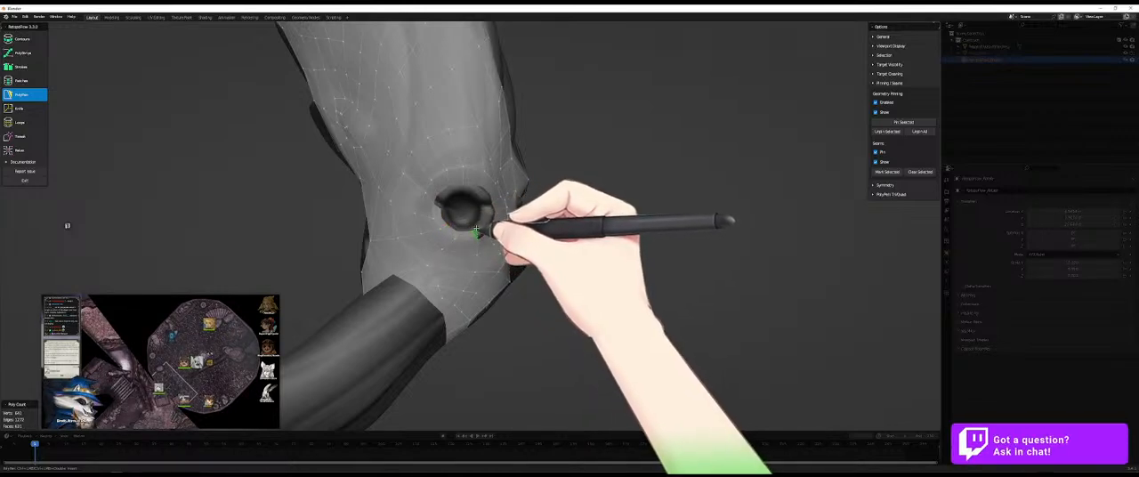
{"action": "mouse_move", "coordinate": [500, 234]}
{"action": "middle_mouse_down"}
{"action": "mouse_move", "coordinate": [480, 235]}
{"action": "mouse_move", "coordinate": [489, 241]}
{"action": "middle_mouse_up"}
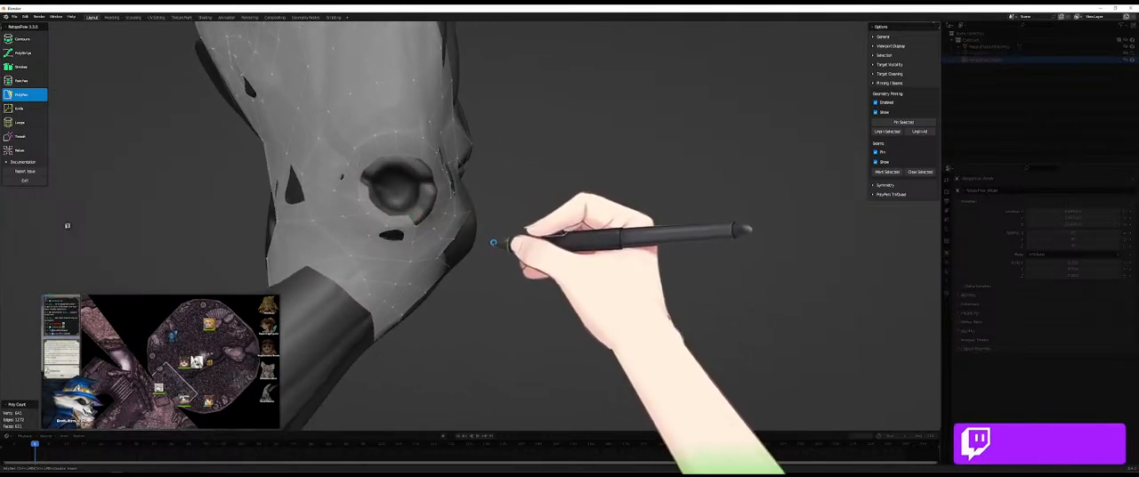
{"action": "middle_click_drag", "start_coordinate": [432, 220], "coordinate": [416, 198]}
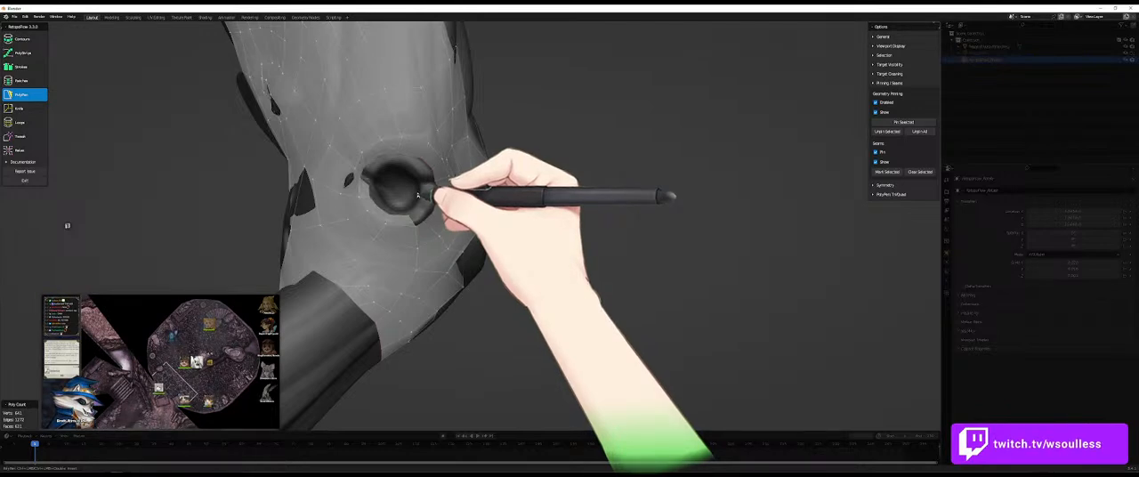
{"action": "middle_click_drag", "start_coordinate": [446, 237], "coordinate": [418, 225]}
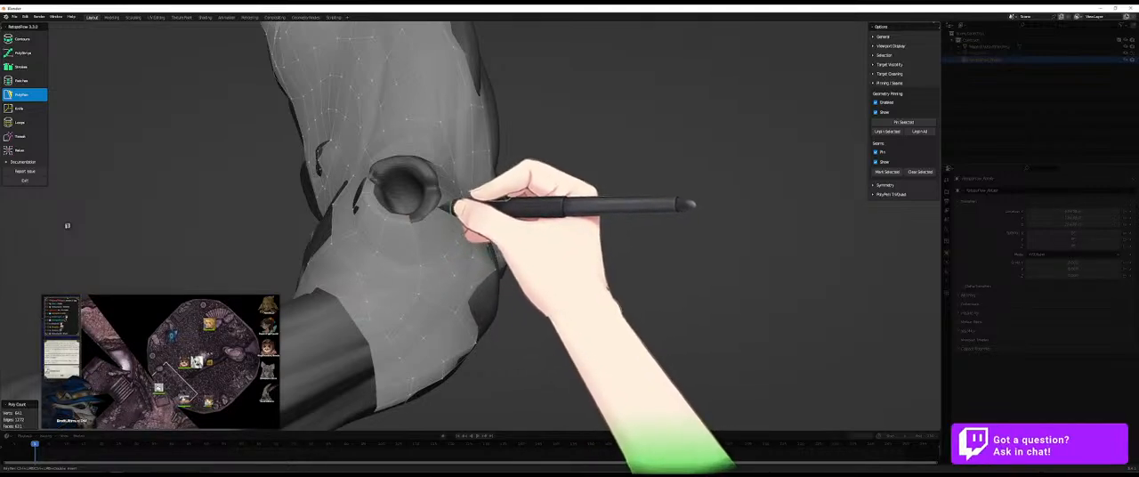
{"action": "middle_click_drag", "start_coordinate": [457, 200], "coordinate": [453, 219]}
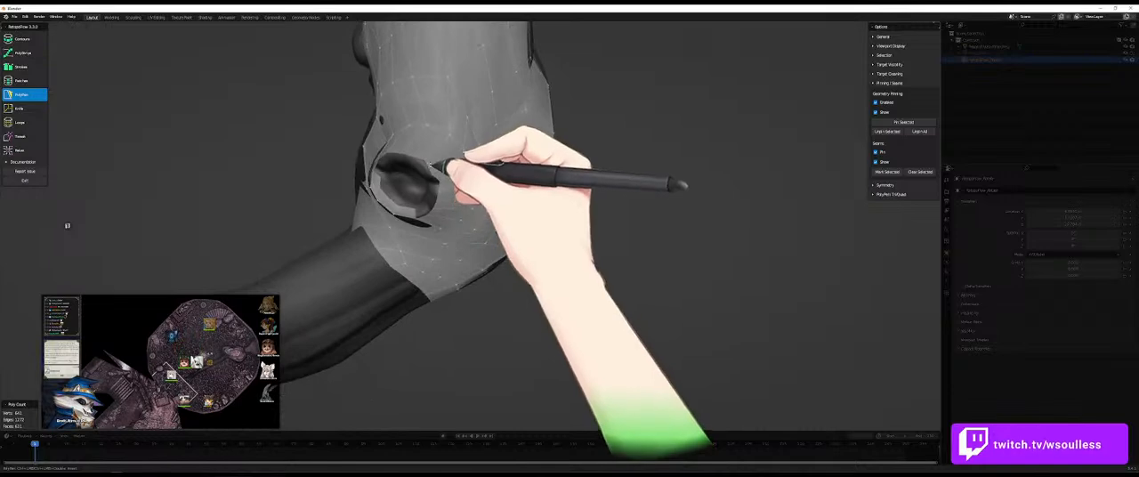
{"action": "middle_click_drag", "start_coordinate": [445, 173], "coordinate": [374, 176]}
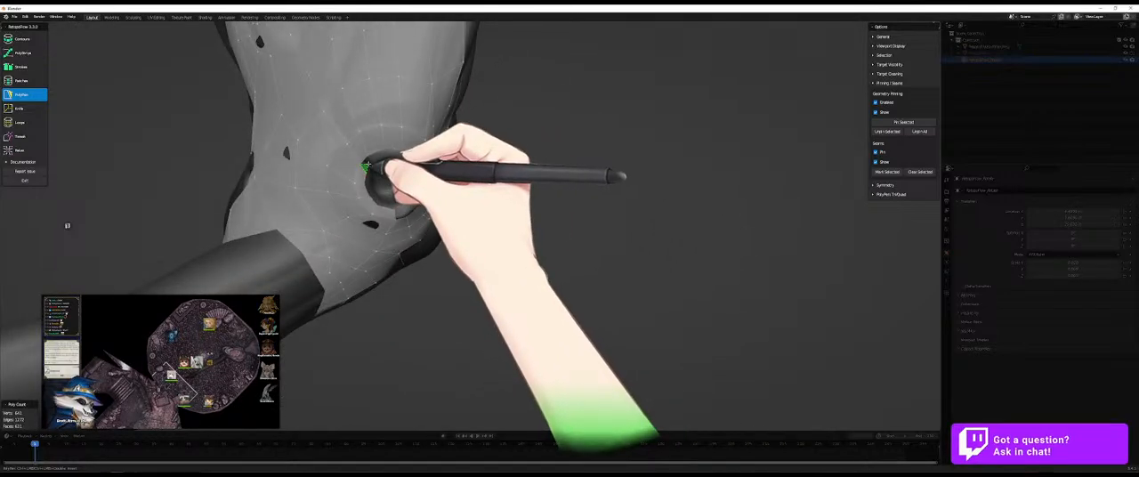
- Extend the new ring of PolyPen faces along the upper edge of the horn's opening and join its ends
{"action": "left_click", "coordinate": [369, 158], "text": "ctrl"}
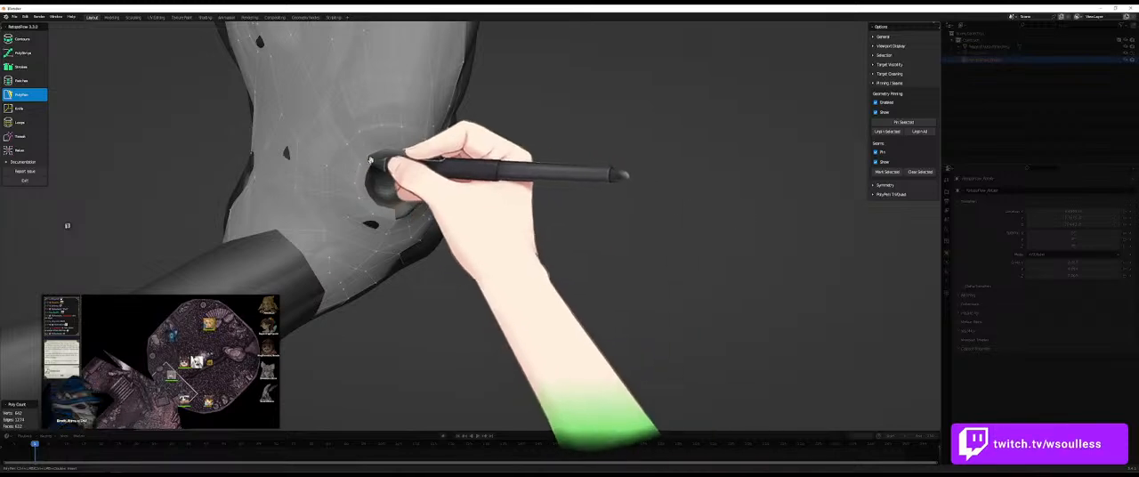
{"action": "middle_click_drag", "start_coordinate": [385, 155], "coordinate": [403, 165]}
{"action": "left_click", "coordinate": [401, 164], "text": "ctrl"}
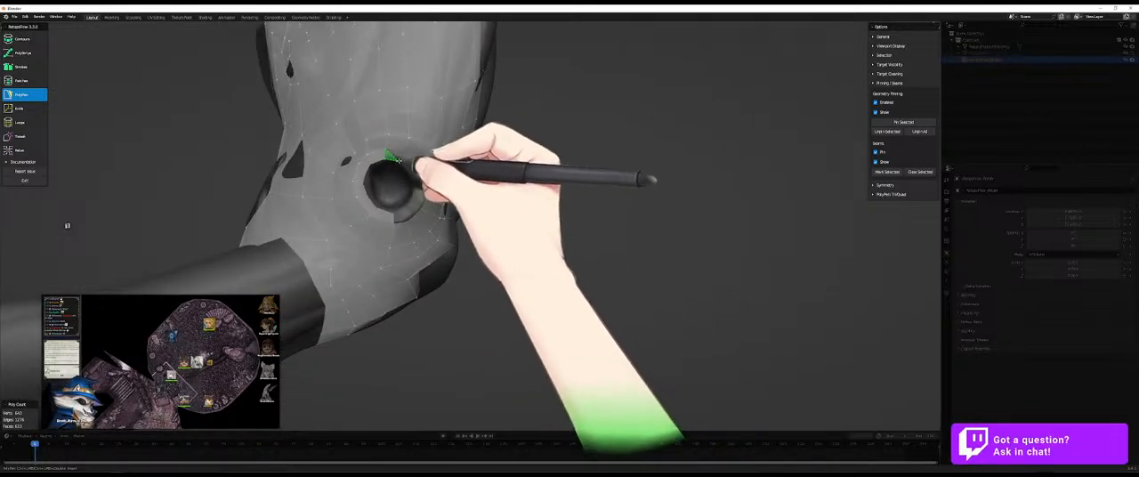
{"action": "left_click", "coordinate": [404, 157], "text": "ctrl"}
{"action": "left_click", "coordinate": [416, 170], "text": "ctrl"}
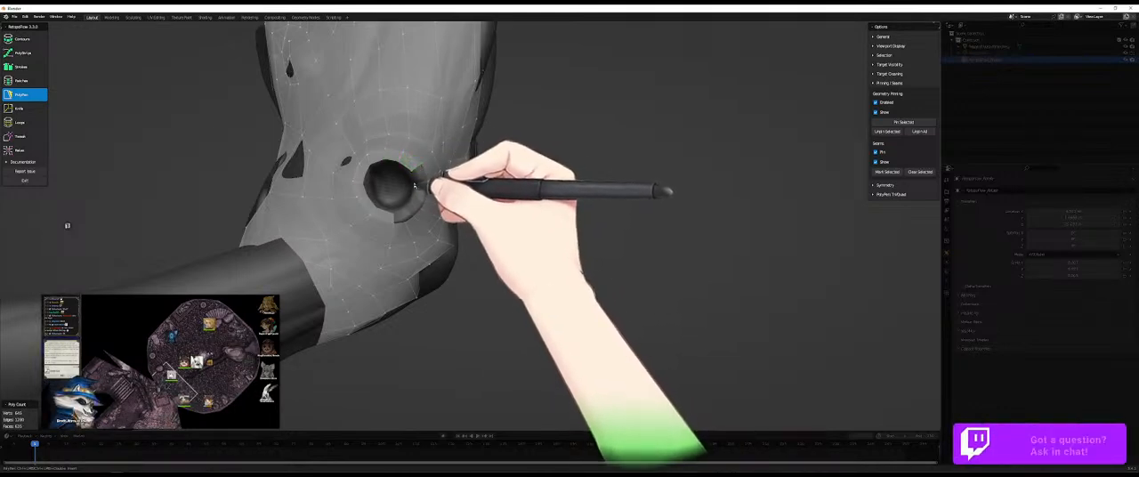
{"action": "middle_click_drag", "start_coordinate": [416, 171], "coordinate": [412, 178]}
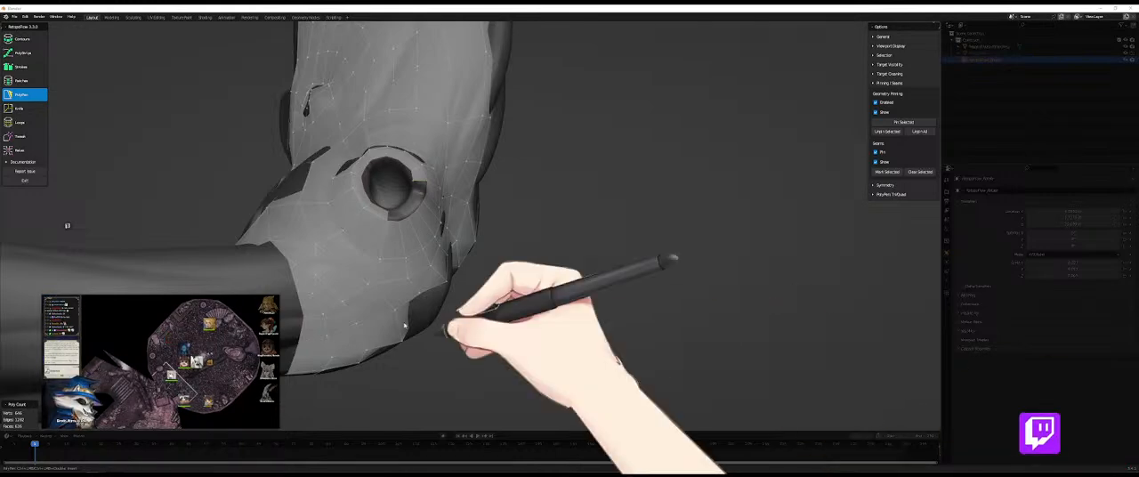
{"action": "middle_click_drag", "start_coordinate": [382, 215], "coordinate": [397, 214]}
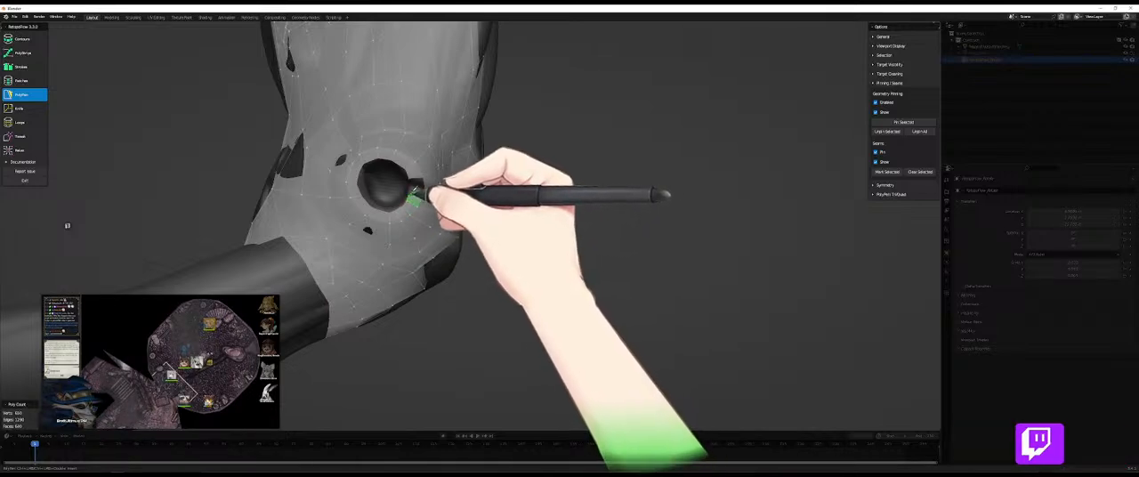
{"action": "middle_click_drag", "start_coordinate": [416, 190], "coordinate": [489, 188]}
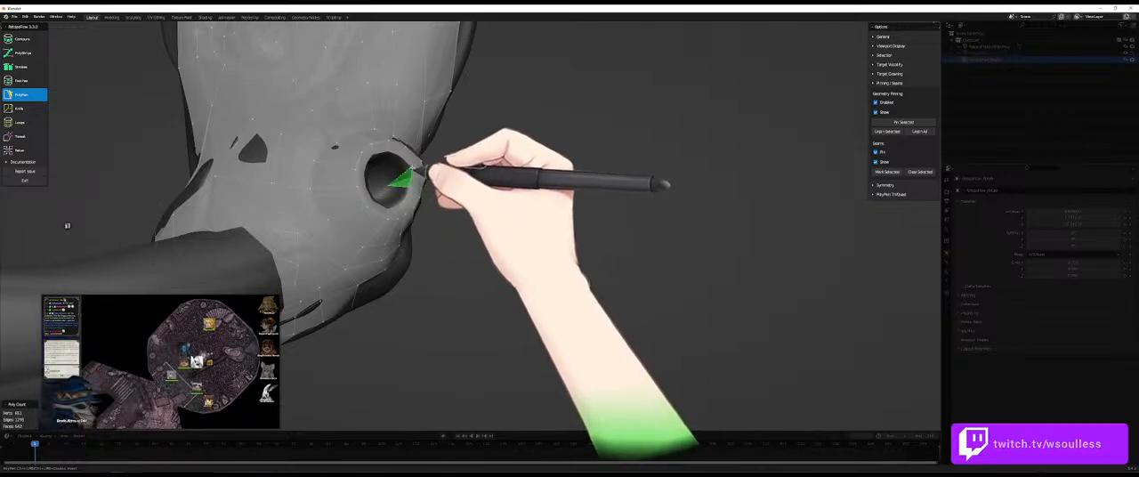
- Build PolyPen faces inward from the ring across the horn's open tip
{"action": "left_click", "coordinate": [405, 178]}
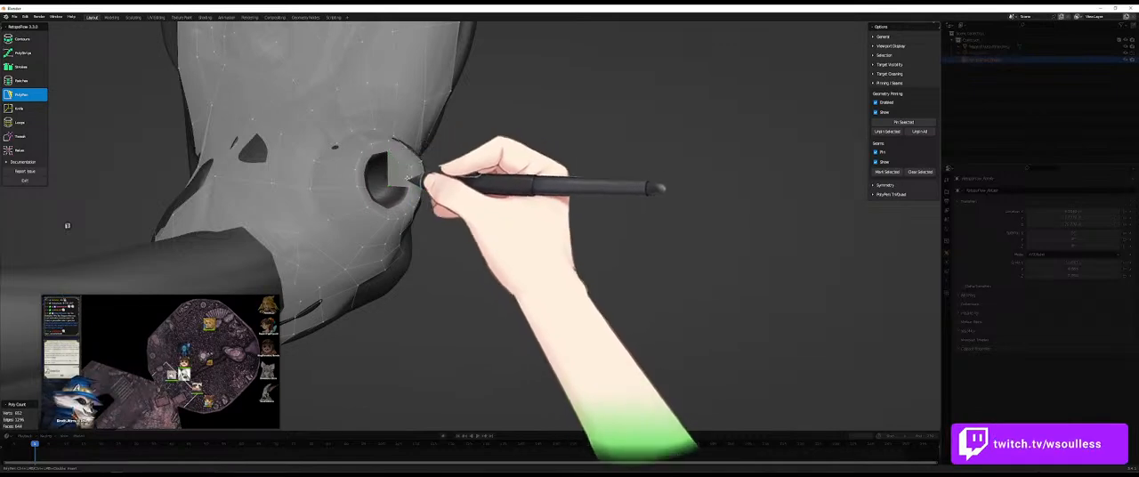
{"action": "middle_click_drag", "start_coordinate": [415, 178], "coordinate": [386, 174]}
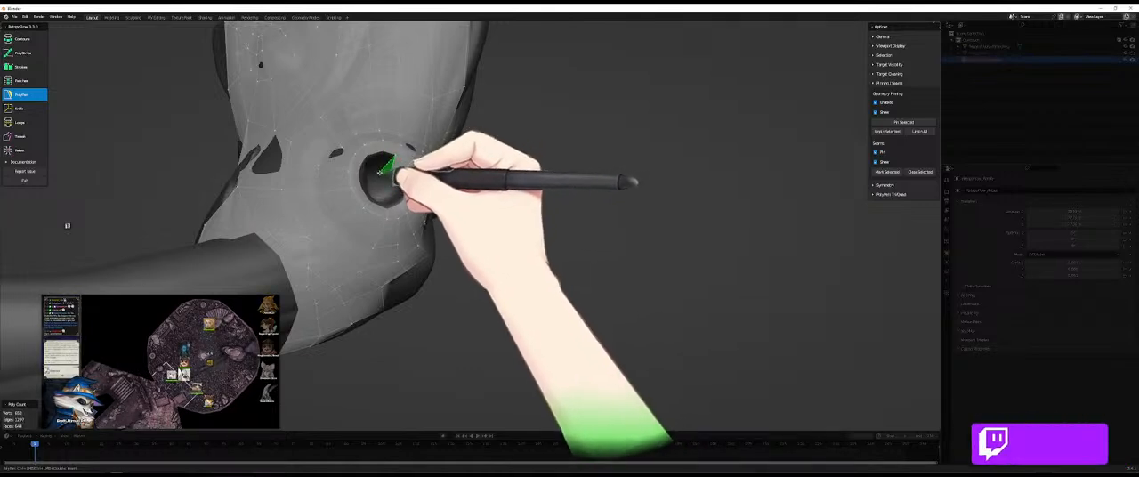
{"action": "mouse_move", "coordinate": [405, 182]}
{"action": "middle_mouse_down"}
{"action": "mouse_move", "coordinate": [380, 188]}
{"action": "mouse_move", "coordinate": [403, 178]}
{"action": "middle_mouse_up"}
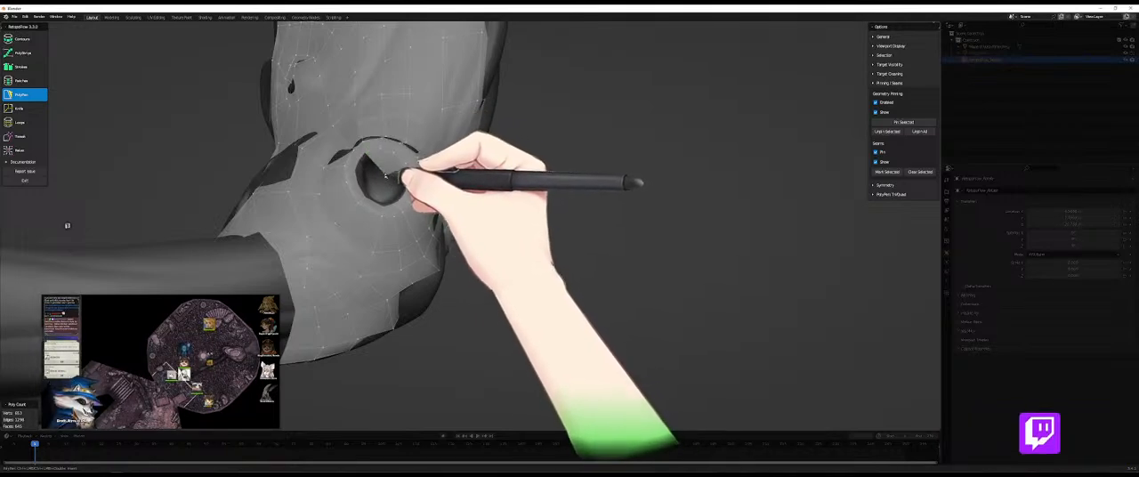
{"action": "middle_click_drag", "start_coordinate": [402, 167], "coordinate": [406, 204]}
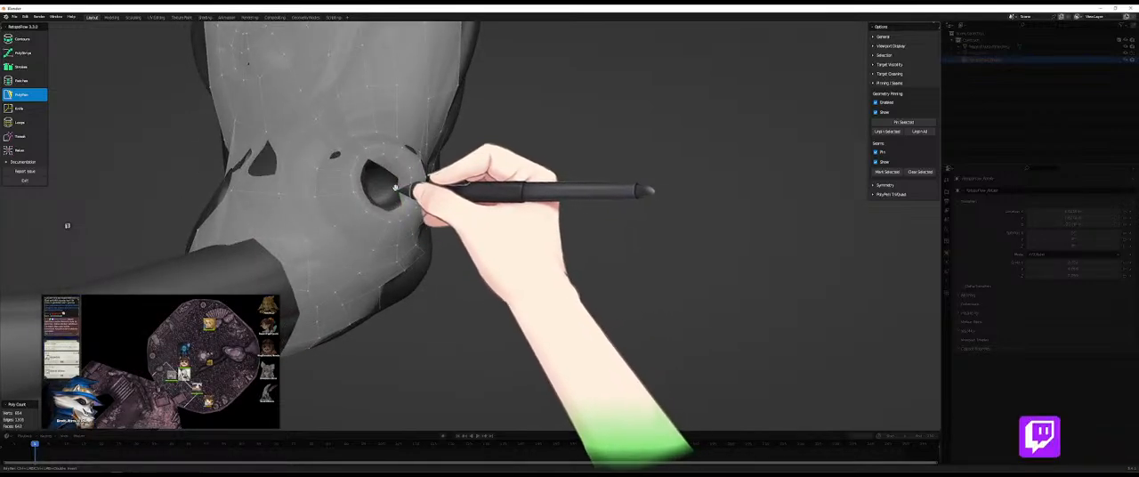
{"action": "middle_click_drag", "start_coordinate": [396, 190], "coordinate": [389, 194]}
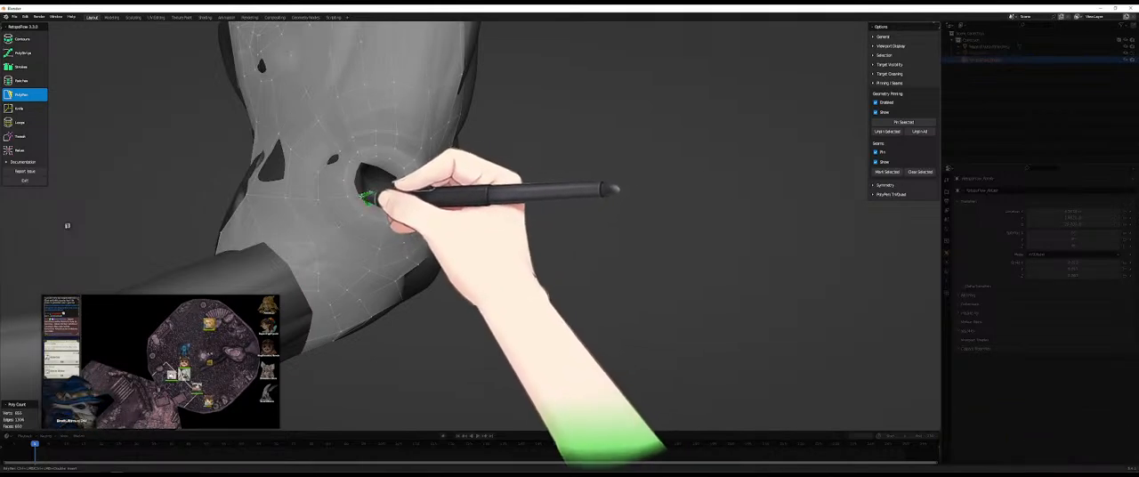
- Complete the innermost ring of faces on the horn and fill the remaining hole at its tip with PolyPen
{"action": "mouse_move", "coordinate": [365, 196]}
{"action": "middle_mouse_down"}
{"action": "mouse_move", "coordinate": [371, 172]}
{"action": "mouse_move", "coordinate": [363, 184]}
{"action": "middle_mouse_up"}
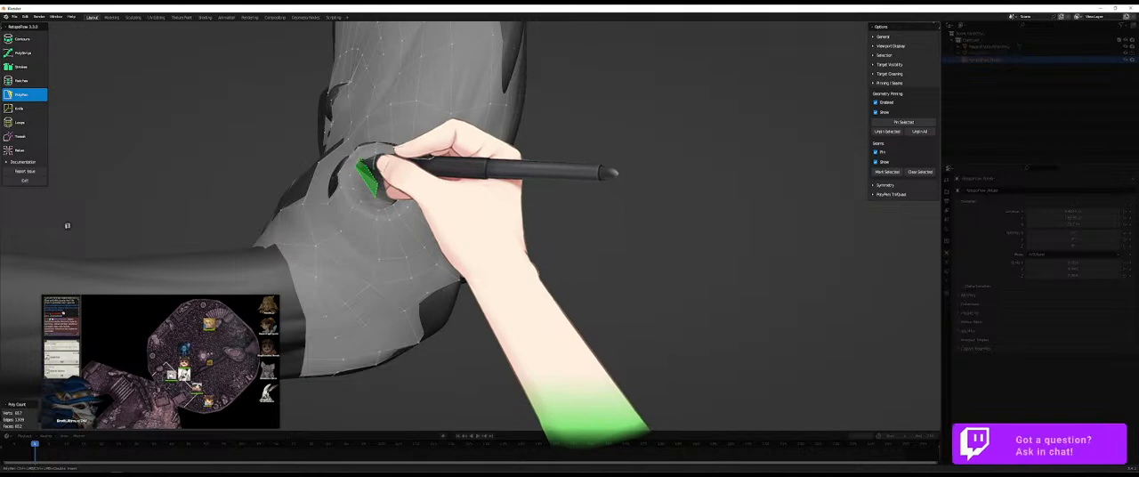
{"action": "middle_click_drag", "start_coordinate": [375, 182], "coordinate": [383, 185]}
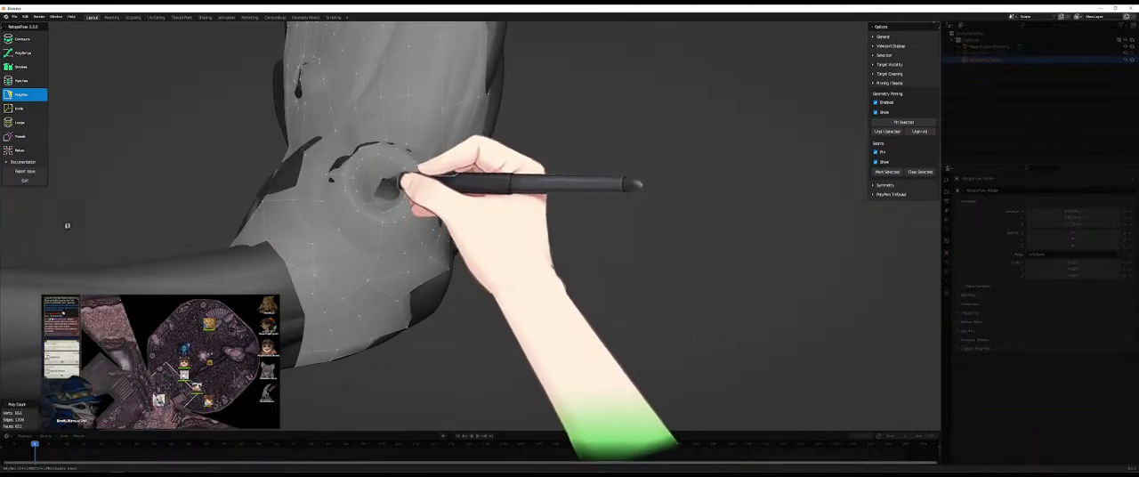
{"action": "middle_click_drag", "start_coordinate": [397, 177], "coordinate": [384, 203]}
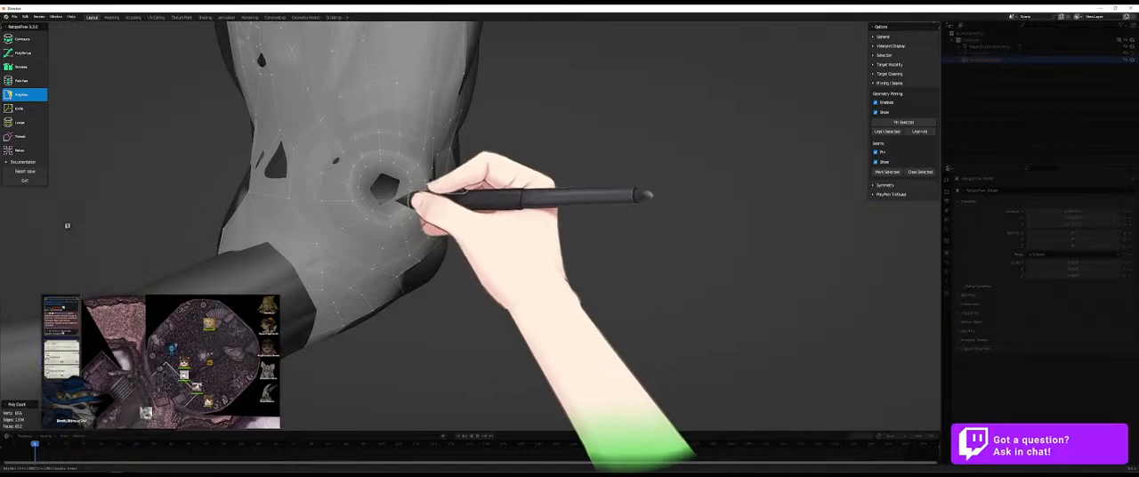
{"action": "middle_click_drag", "start_coordinate": [397, 199], "coordinate": [380, 184]}
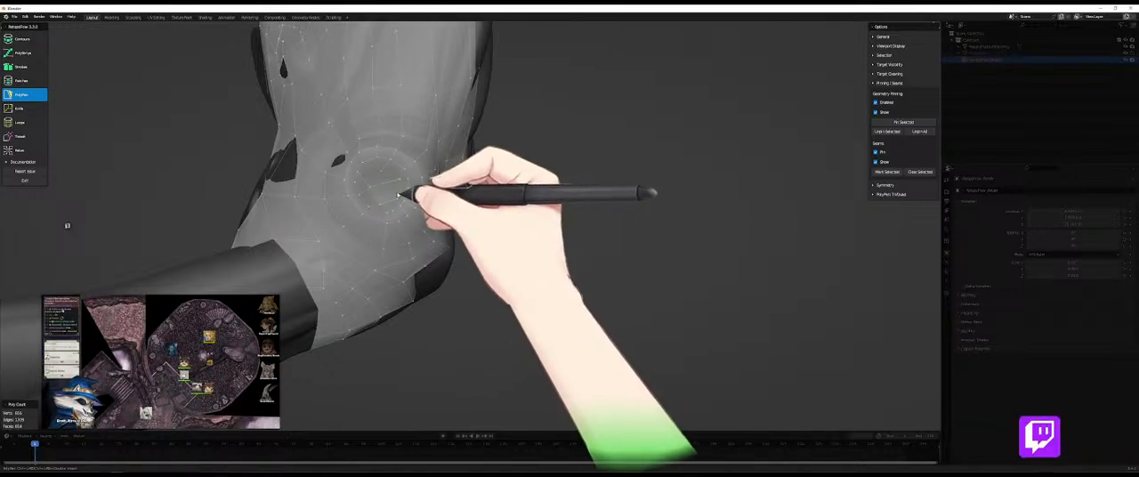
- Relax the faces at the horn's tip and along its sides with the Relax brush
{"action": "key", "text": "9"}
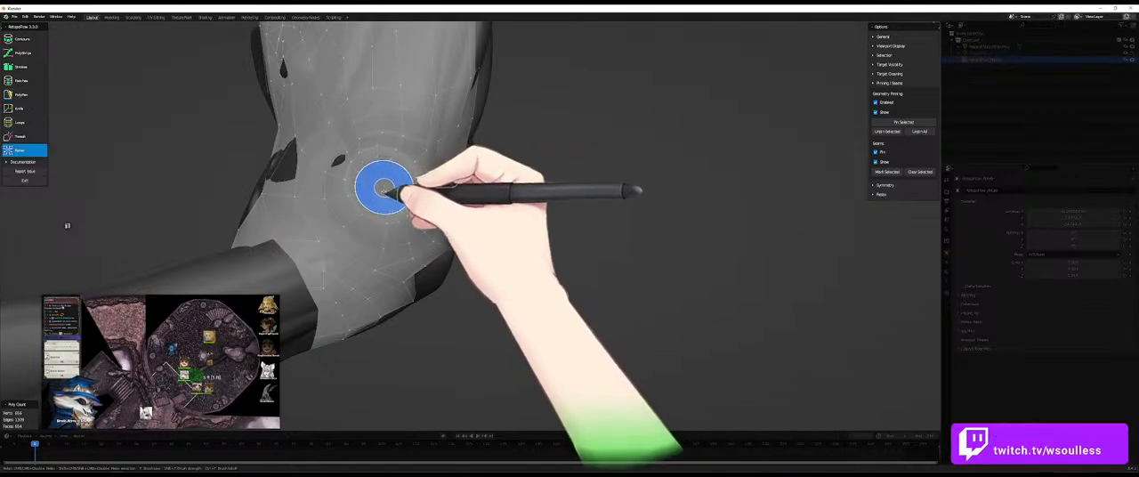
{"action": "mouse_move", "coordinate": [380, 196]}
{"action": "left_mouse_down"}
{"action": "mouse_move", "coordinate": [405, 222]}
{"action": "mouse_move", "coordinate": [415, 186]}
{"action": "mouse_move", "coordinate": [431, 196]}
{"action": "mouse_move", "coordinate": [439, 239]}
{"action": "left_mouse_up"}
{"action": "mouse_move", "coordinate": [552, 272]}
{"action": "middle_mouse_down"}
{"action": "mouse_move", "coordinate": [529, 238]}
{"action": "mouse_move", "coordinate": [530, 265]}
{"action": "mouse_move", "coordinate": [501, 262]}
{"action": "middle_mouse_up"}
{"action": "key", "text": "8"}
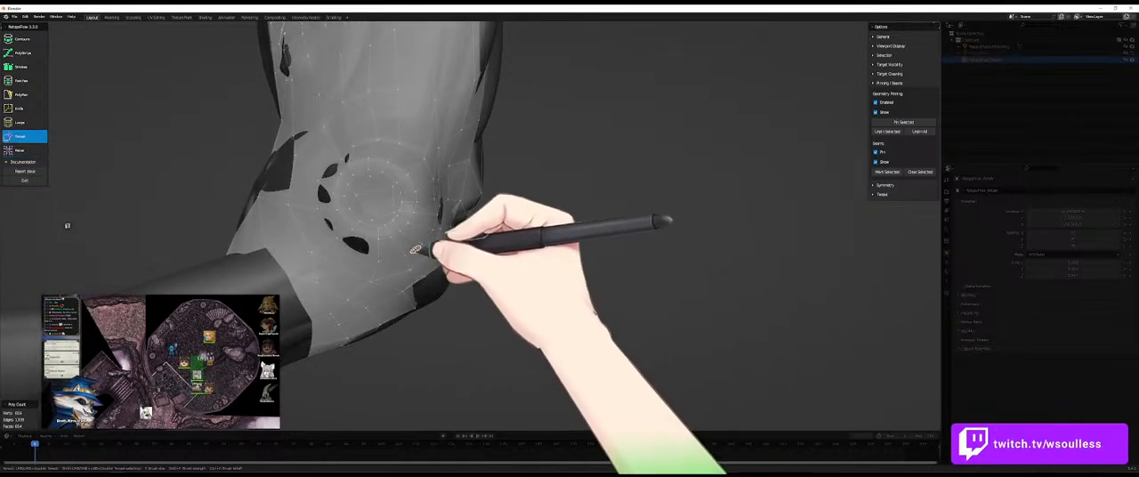
- Select the edge loop around the horn's base, pin it and insert another edge loop around the horn
{"action": "key", "text": "7"}
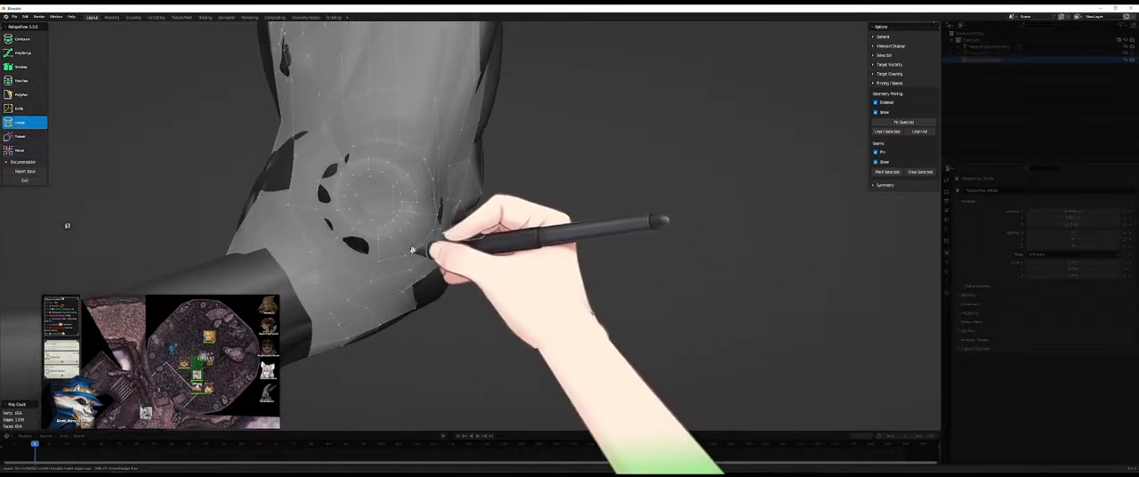
{"action": "left_click", "coordinate": [907, 123]}
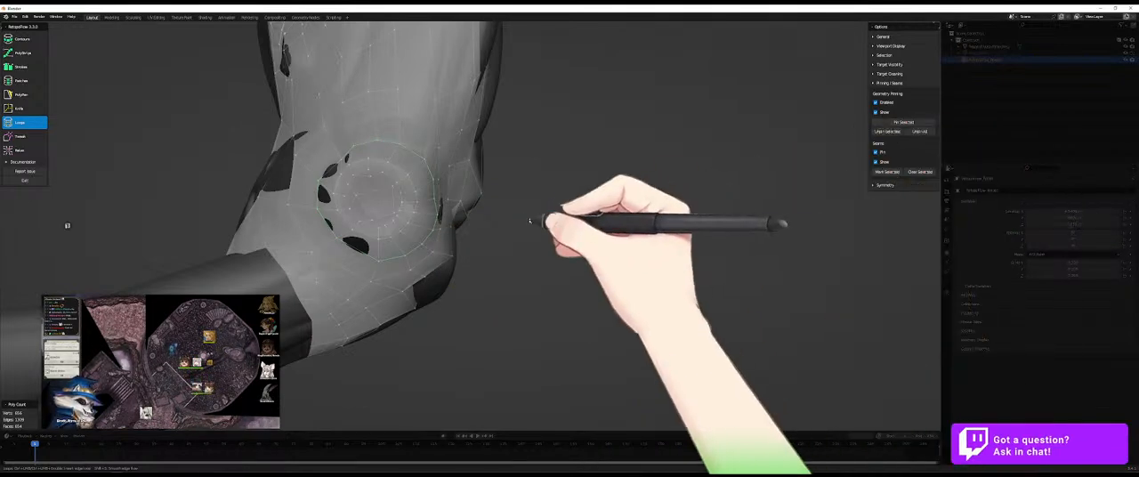
{"action": "key", "text": "9"}
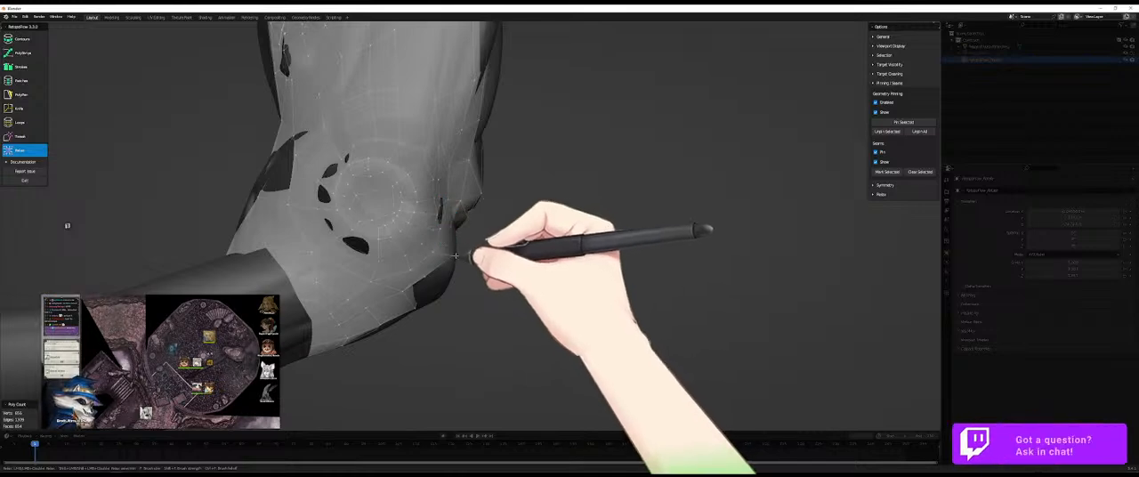
{"action": "key", "text": "7"}
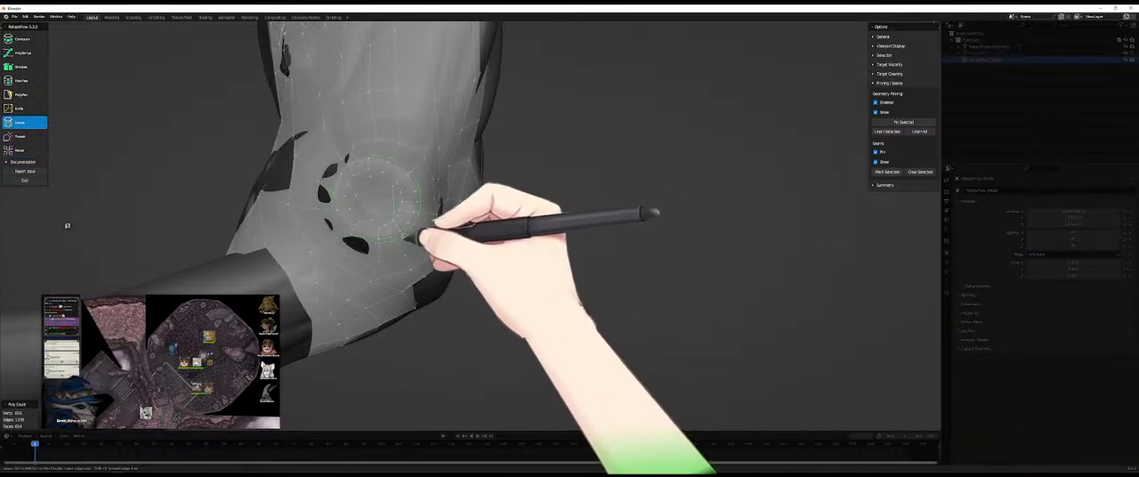
{"action": "left_click", "coordinate": [404, 236], "text": "ctrl"}
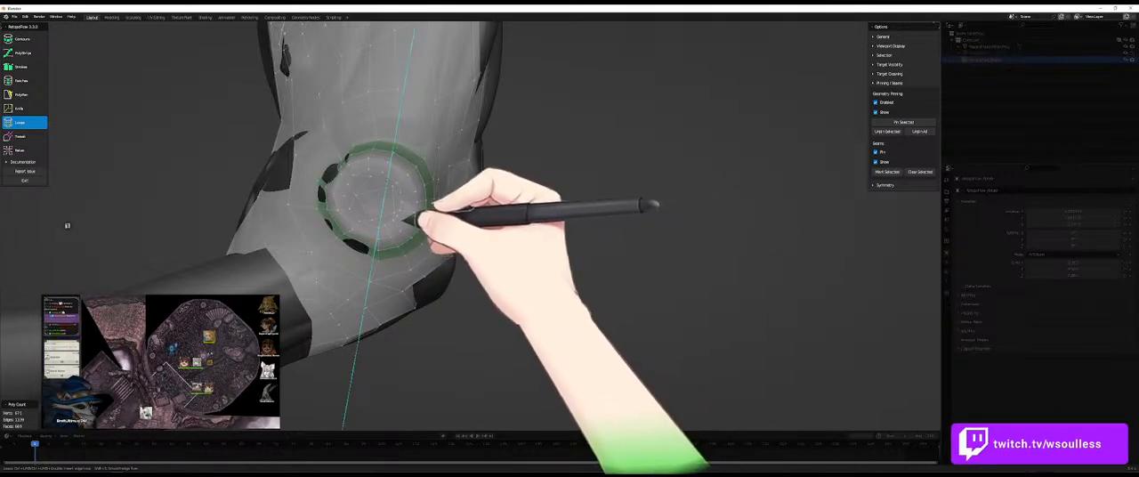
- Undo the last change on the horn's ring and pin the selected loop geometry around the horn again
{"action": "middle_click_drag", "start_coordinate": [453, 264], "coordinate": [403, 167]}
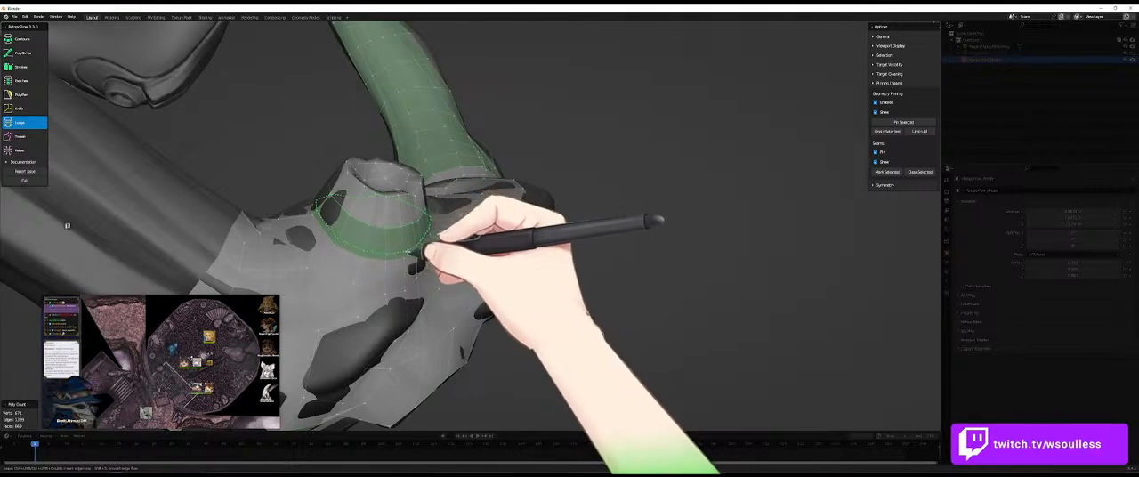
{"action": "key", "text": "ctrl+z"}
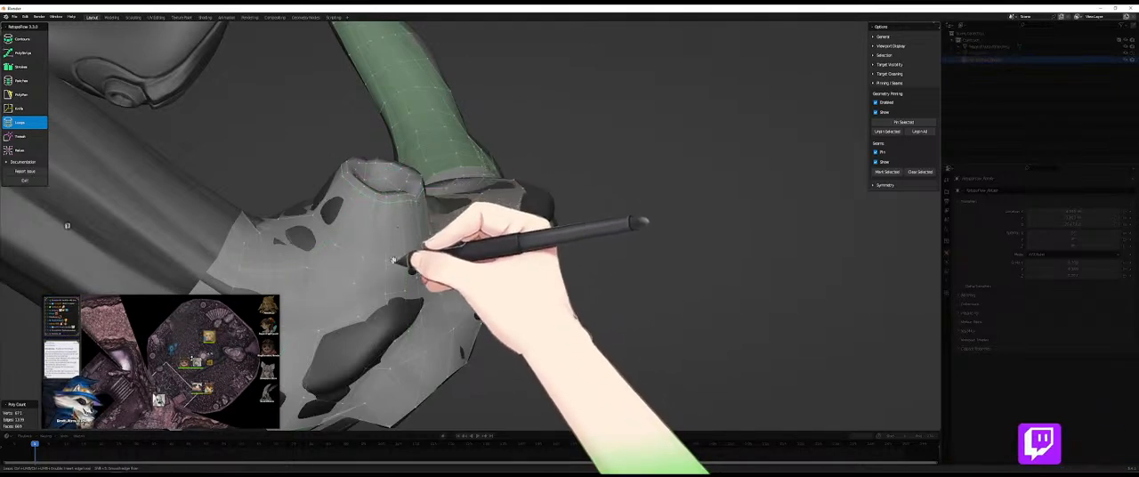
{"action": "left_click", "coordinate": [921, 122]}
{"action": "middle_click_drag", "start_coordinate": [663, 194], "coordinate": [610, 193]}
{"action": "middle_click_drag", "start_coordinate": [463, 267], "coordinate": [436, 293]}
- Relax the faces at the horn's tip inside the pinned ring and slide the edge loop around it
{"action": "key", "text": "9"}
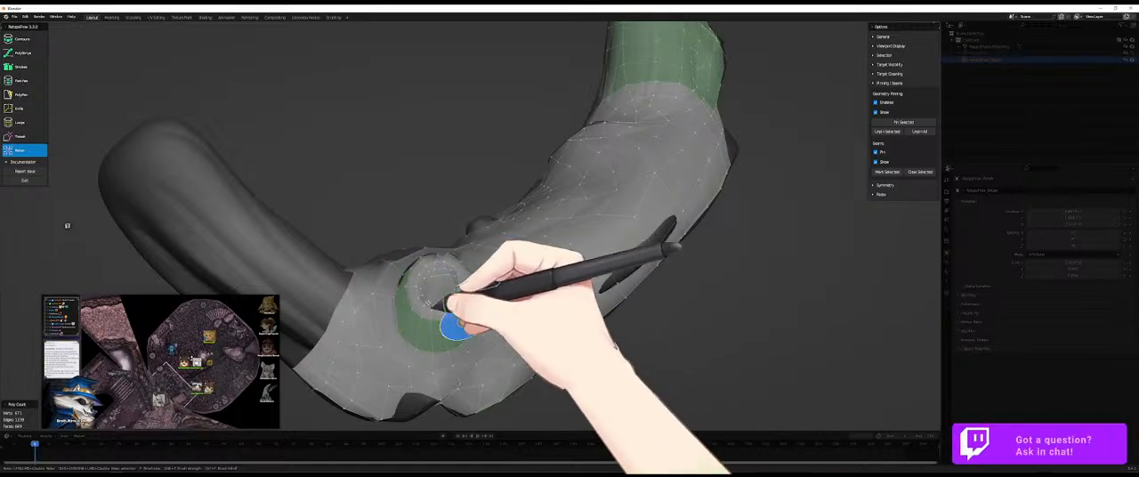
{"action": "middle_click_drag", "start_coordinate": [432, 315], "coordinate": [445, 307]}
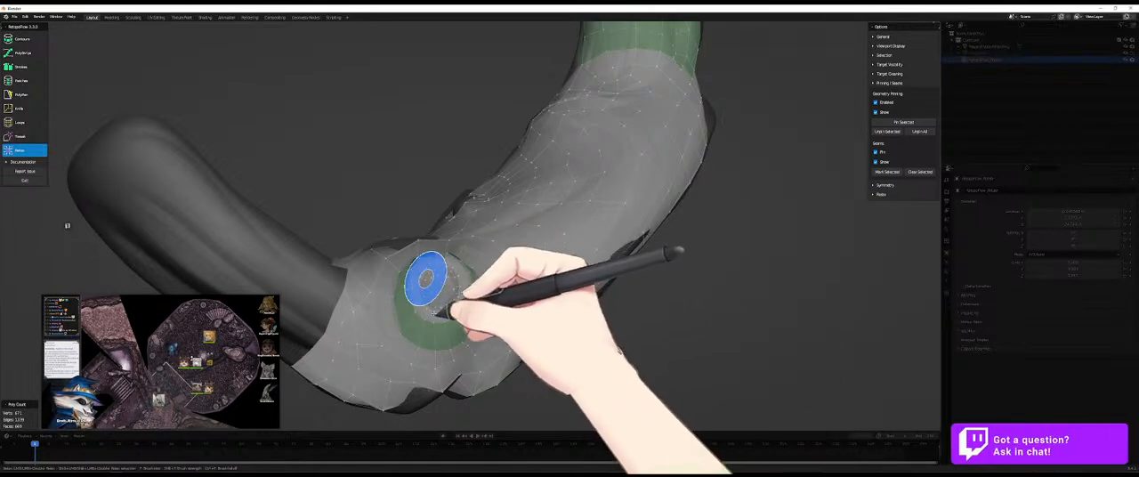
{"action": "key", "text": "7"}
{"action": "middle_click_drag", "start_coordinate": [429, 301], "coordinate": [438, 309]}
{"action": "key", "text": "9"}
{"action": "mouse_move", "coordinate": [475, 264]}
{"action": "middle_mouse_down"}
{"action": "mouse_move", "coordinate": [414, 304]}
{"action": "mouse_move", "coordinate": [391, 304]}
{"action": "middle_mouse_up"}
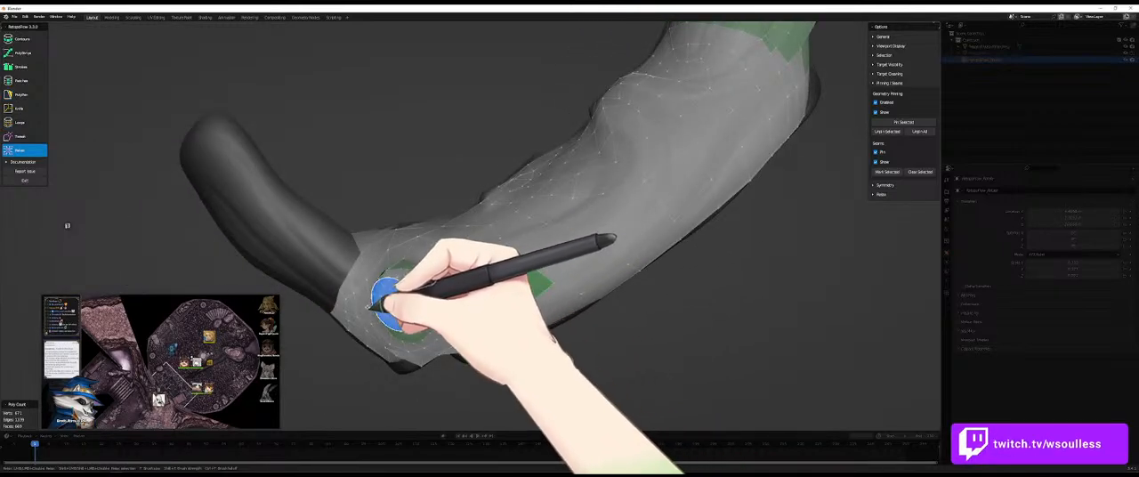
- Even out the vertices around the horn's rim by alternating PolyPen, Tweak and Relax adjustments
{"action": "key", "text": "5"}
{"action": "middle_click_drag", "start_coordinate": [462, 307], "coordinate": [543, 312]}
{"action": "key", "text": "9"}
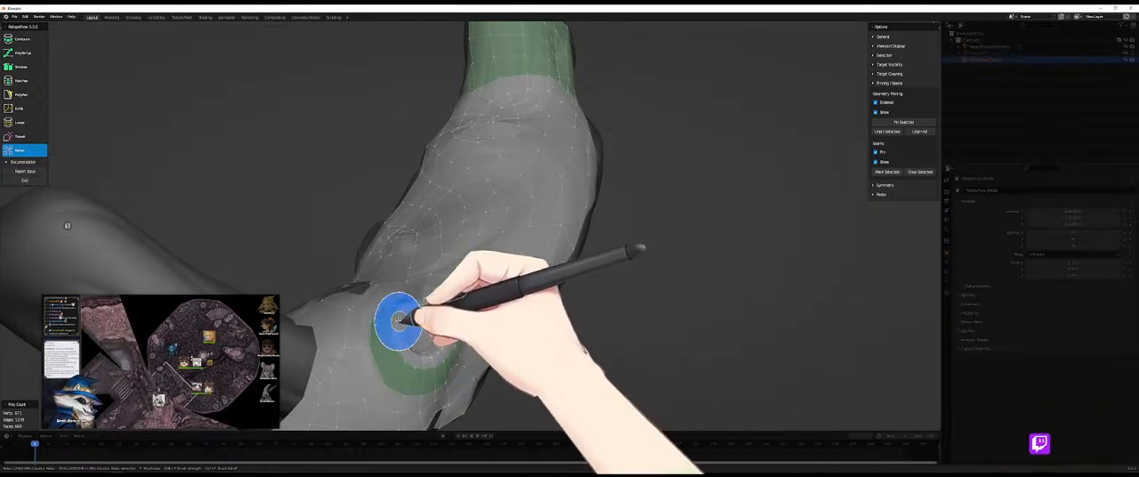
{"action": "key", "text": "8"}
{"action": "key", "text": "9"}
{"action": "key", "text": "8"}
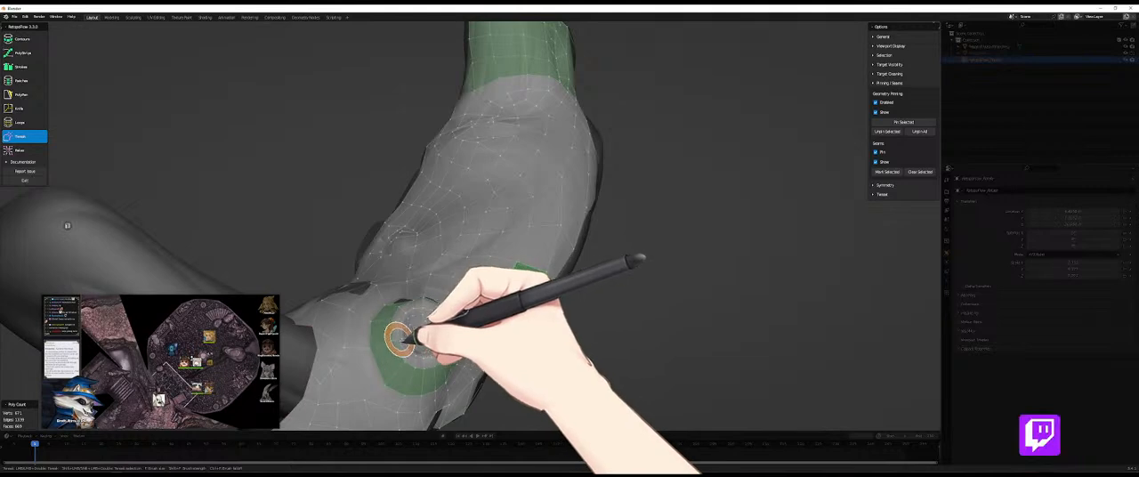
{"action": "key", "text": "9"}
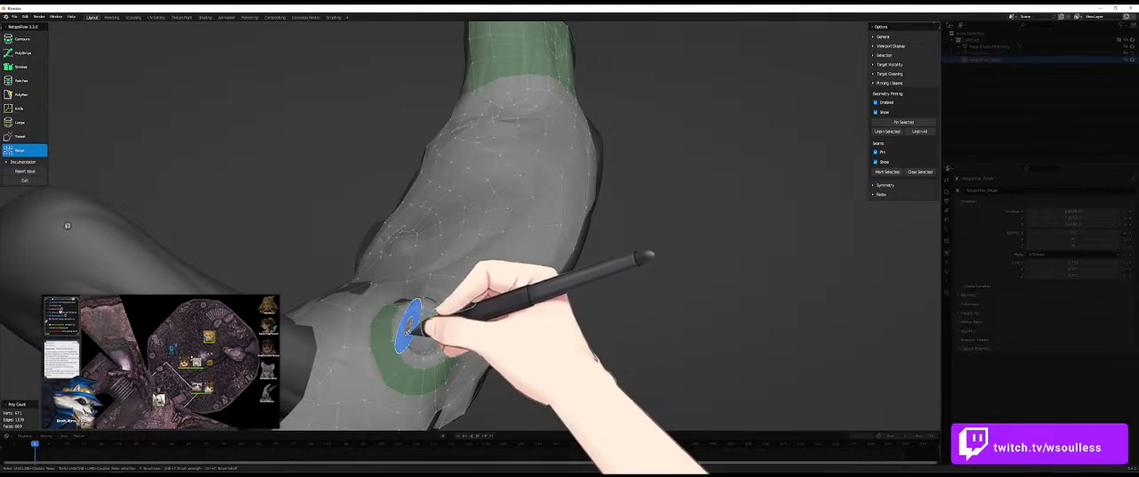
{"action": "middle_click_drag", "start_coordinate": [416, 338], "coordinate": [376, 329]}
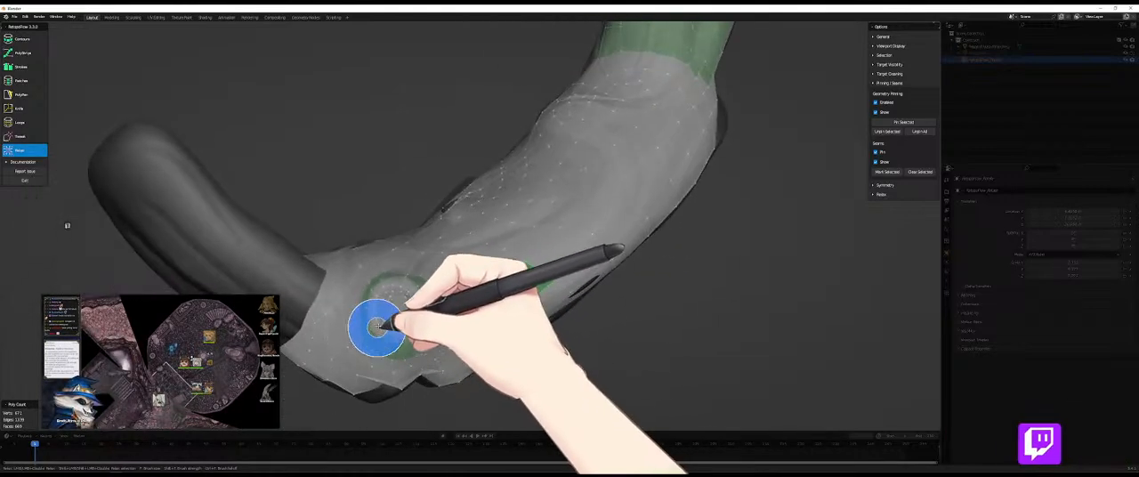
{"action": "key", "text": "8"}
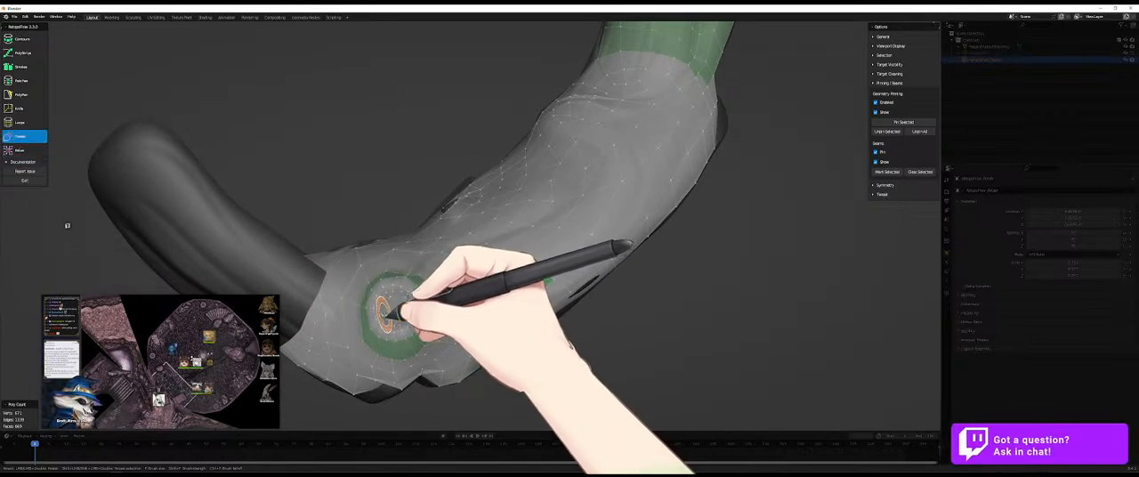
{"action": "key", "text": "9"}
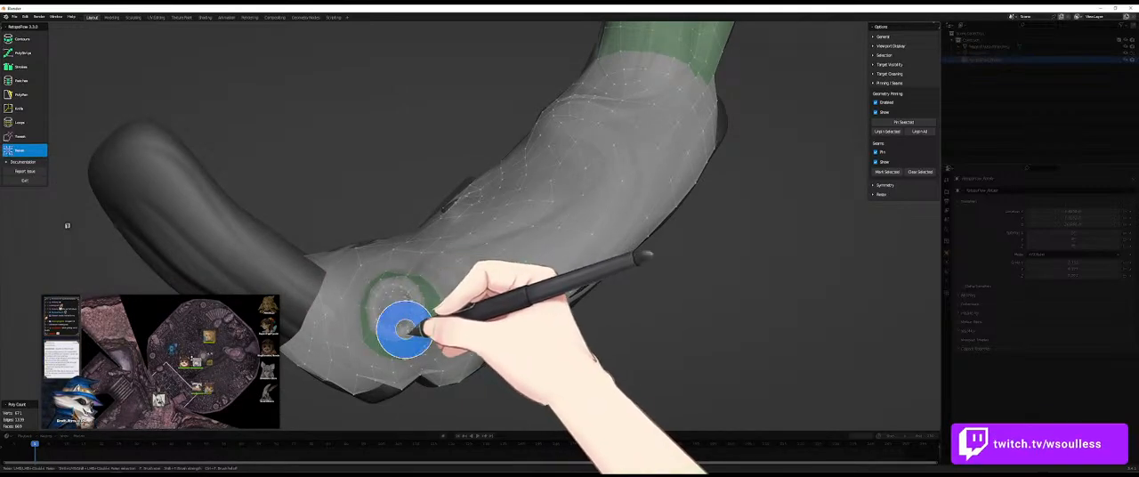
{"action": "middle_click_drag", "start_coordinate": [400, 326], "coordinate": [412, 332]}
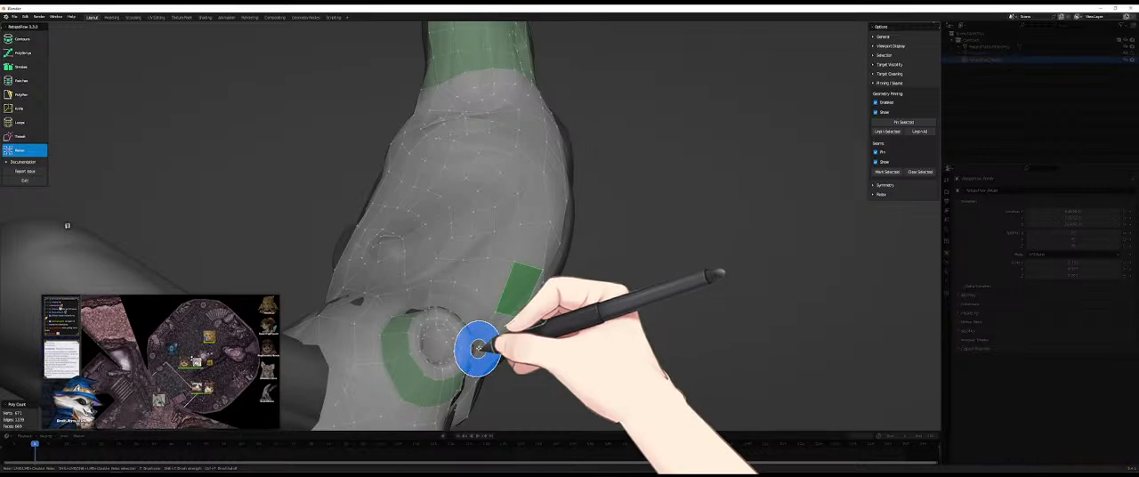
- Unpin the selected ring around the horn and slide its edge loops to space them evenly
{"action": "key", "text": "7"}
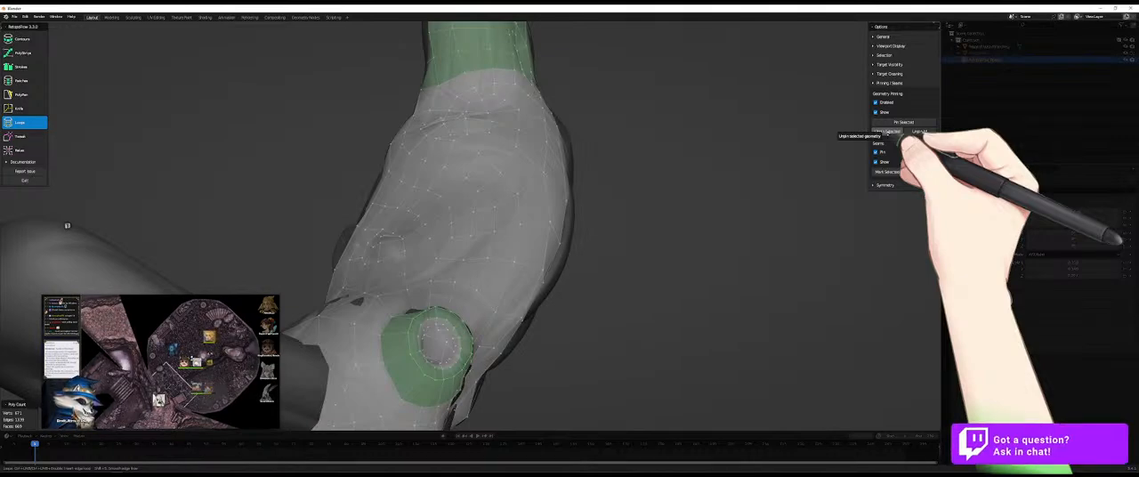
{"action": "left_click", "coordinate": [887, 132]}
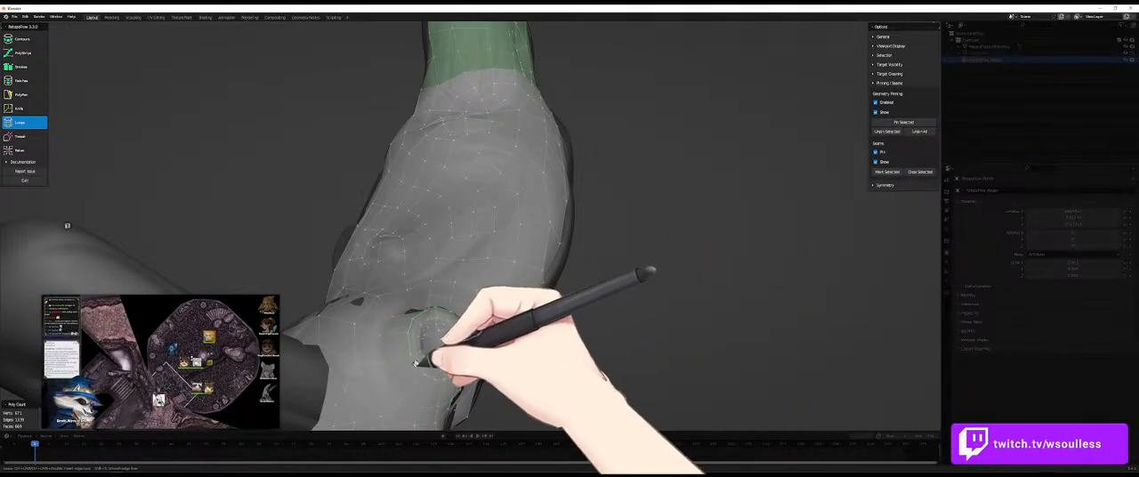
{"action": "left_click_drag", "start_coordinate": [417, 363], "coordinate": [424, 356]}
{"action": "middle_click_drag", "start_coordinate": [561, 336], "coordinate": [453, 364]}
{"action": "left_click_drag", "start_coordinate": [433, 366], "coordinate": [440, 365]}
{"action": "mouse_move", "coordinate": [691, 309]}
{"action": "middle_mouse_down"}
{"action": "mouse_move", "coordinate": [577, 299]}
{"action": "mouse_move", "coordinate": [681, 338]}
{"action": "mouse_move", "coordinate": [702, 321]}
{"action": "middle_mouse_up"}
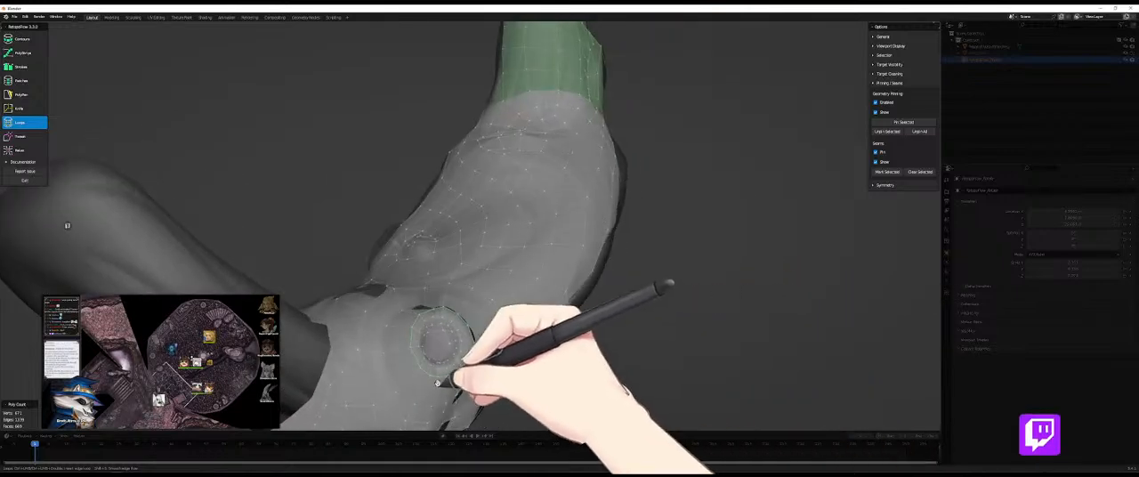
{"action": "left_click_drag", "start_coordinate": [457, 377], "coordinate": [459, 370]}
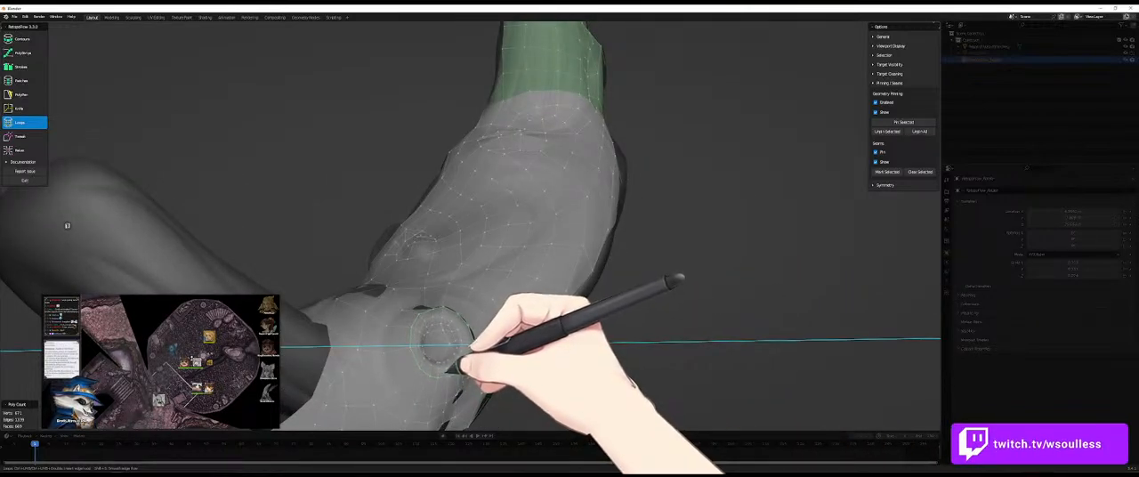
{"action": "left_click_drag", "start_coordinate": [461, 368], "coordinate": [467, 358]}
- Pin the selected ring around the horn again and relax the faces at its tip
{"action": "middle_click_drag", "start_coordinate": [475, 332], "coordinate": [411, 345]}
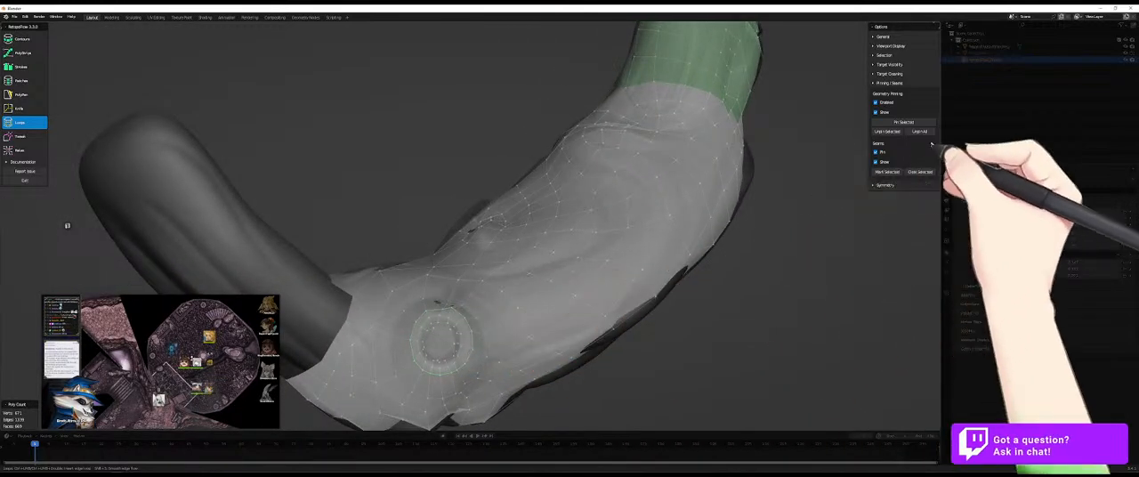
{"action": "left_click", "coordinate": [904, 122]}
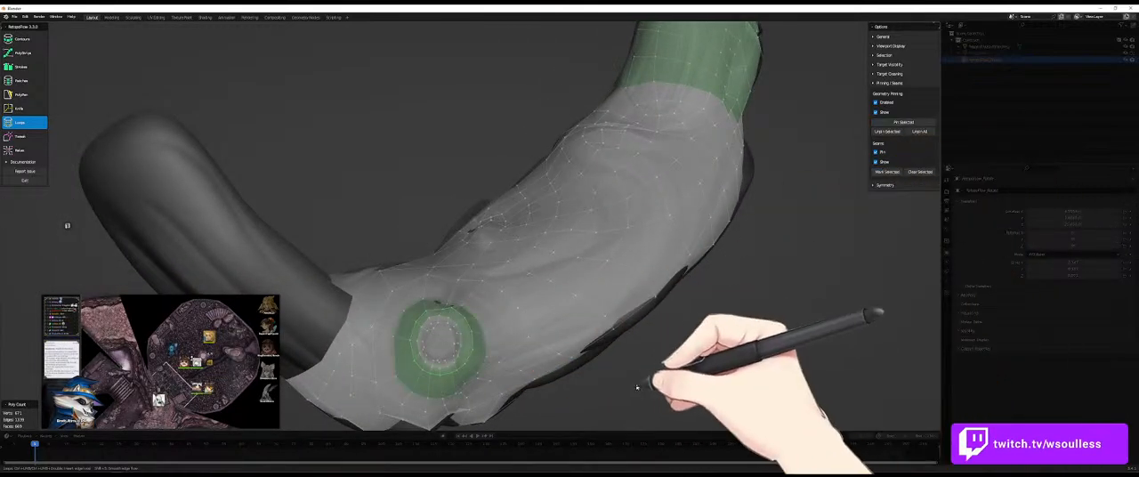
{"action": "middle_click_drag", "start_coordinate": [634, 386], "coordinate": [621, 322]}
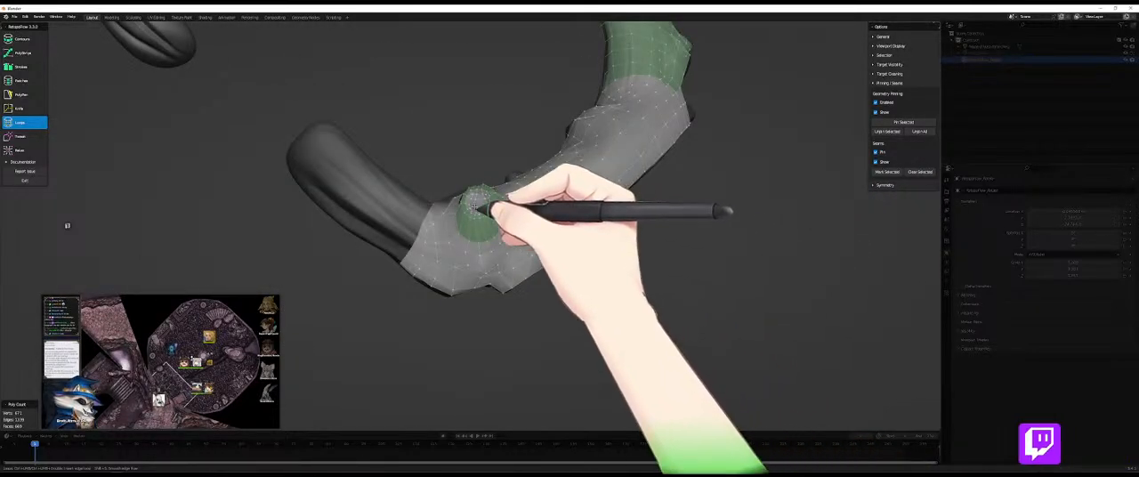
{"action": "key", "text": "shift+9"}
{"action": "mouse_move", "coordinate": [476, 207]}
{"action": "middle_mouse_down"}
{"action": "mouse_move", "coordinate": [514, 265]}
{"action": "mouse_move", "coordinate": [490, 280]}
{"action": "mouse_move", "coordinate": [479, 267]}
{"action": "middle_mouse_up"}
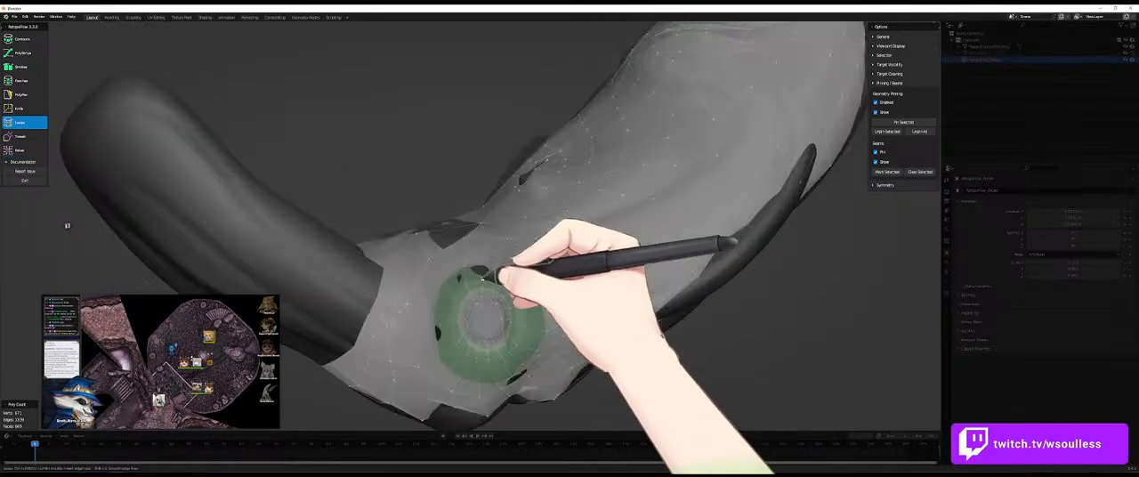
{"action": "key", "text": "shift+9"}
{"action": "mouse_move", "coordinate": [492, 318]}
{"action": "middle_mouse_down"}
{"action": "mouse_move", "coordinate": [522, 267]}
{"action": "mouse_move", "coordinate": [489, 305]}
{"action": "mouse_move", "coordinate": [517, 334]}
{"action": "mouse_move", "coordinate": [403, 352]}
{"action": "mouse_move", "coordinate": [477, 294]}
{"action": "middle_mouse_up"}
- Cut new edges with the Knife across the faces beside the uncovered patches below the horn
{"action": "key", "text": "7"}
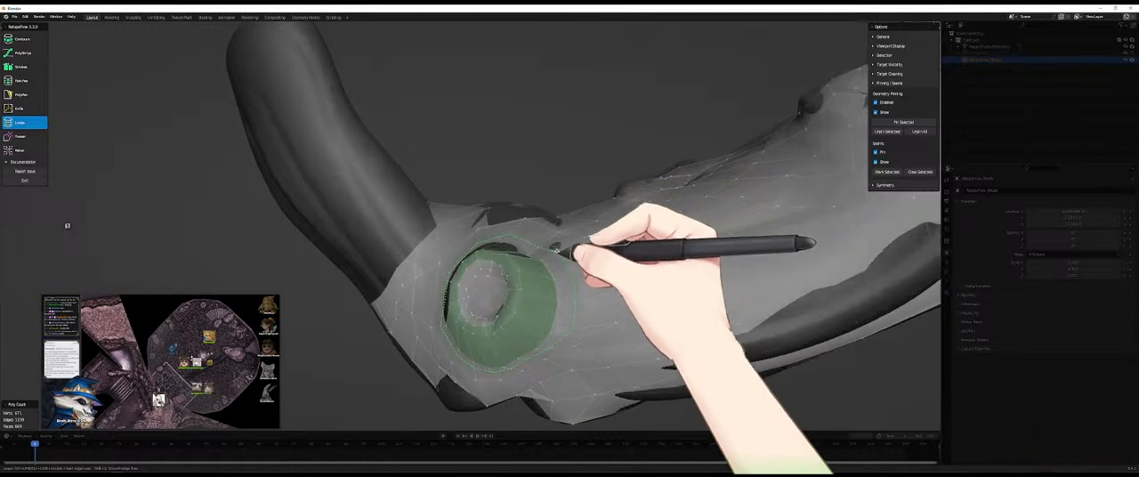
{"action": "scroll", "coordinate": [580, 254], "scroll_direction": "down", "scroll_amount": 4}
{"action": "key", "text": "5"}
{"action": "middle_click_drag", "start_coordinate": [454, 260], "coordinate": [610, 205]}
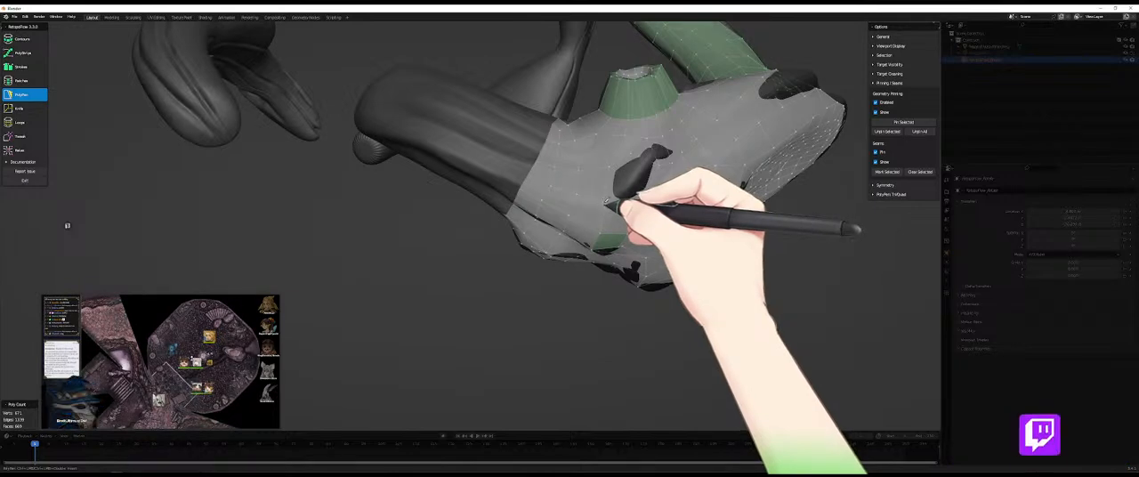
{"action": "key", "text": "k"}
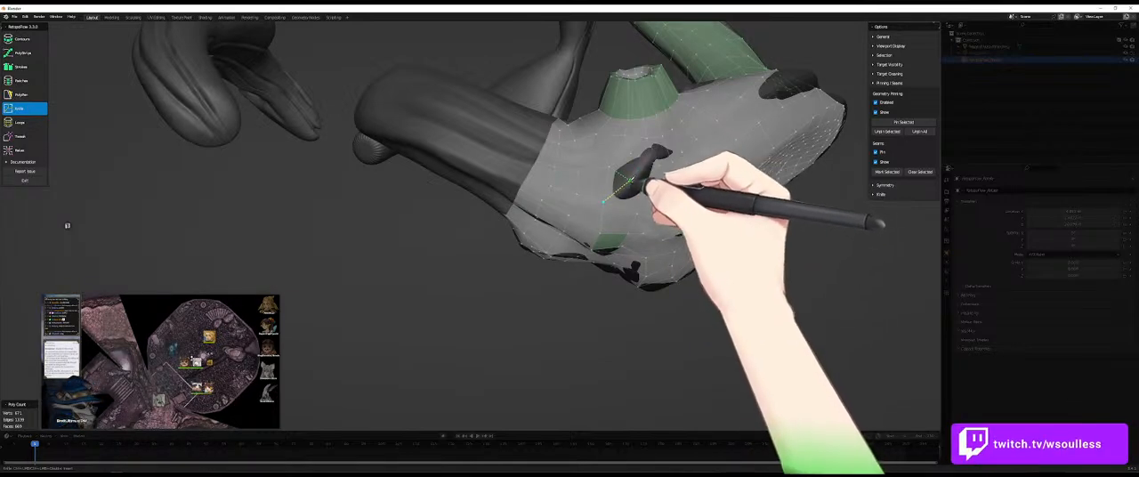
{"action": "mouse_move", "coordinate": [654, 156]}
{"action": "middle_mouse_down"}
{"action": "mouse_move", "coordinate": [656, 186]}
{"action": "mouse_move", "coordinate": [654, 158]}
{"action": "middle_mouse_up"}
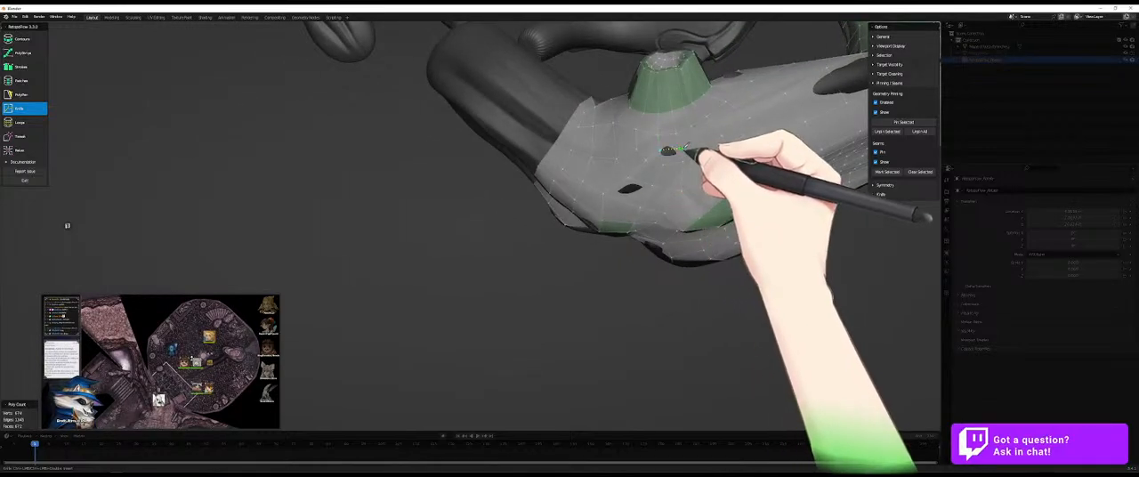
{"action": "left_click", "coordinate": [679, 147], "text": "ctrl"}
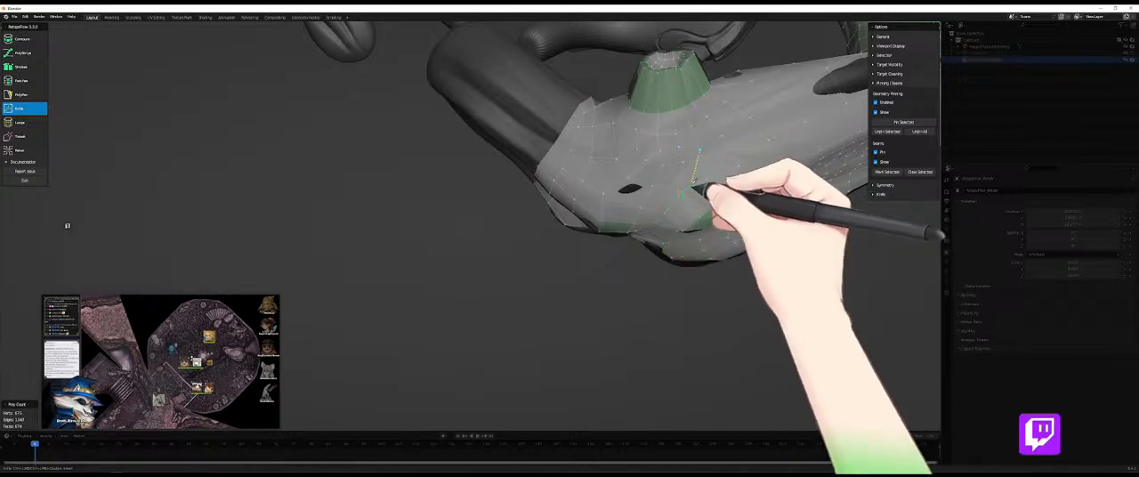
- Merge the surplus vertices around the new knife cuts below the horn with PolyPen
{"action": "key", "text": "5"}
{"action": "middle_click_drag", "start_coordinate": [698, 185], "coordinate": [738, 246]}
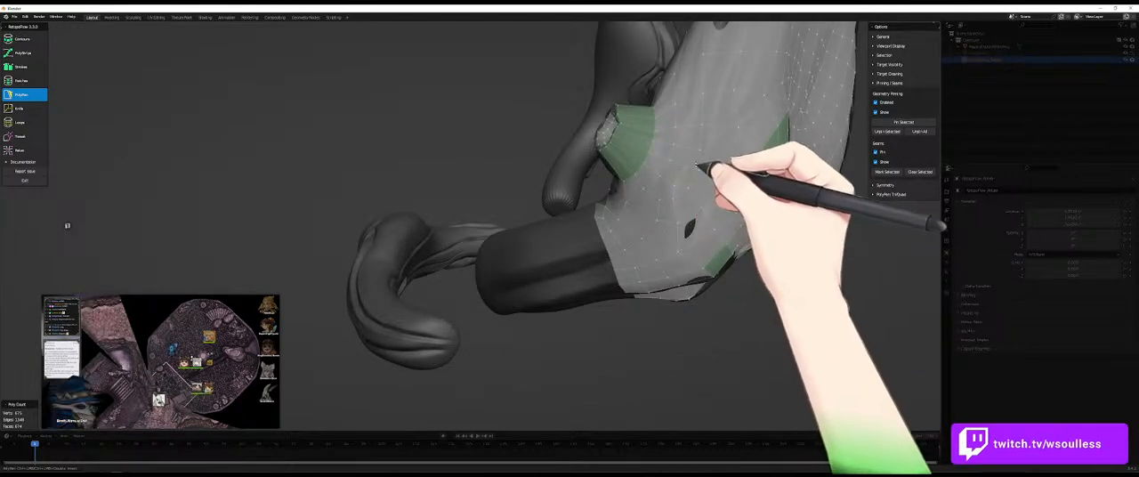
{"action": "left_click_drag", "start_coordinate": [691, 173], "coordinate": [687, 188]}
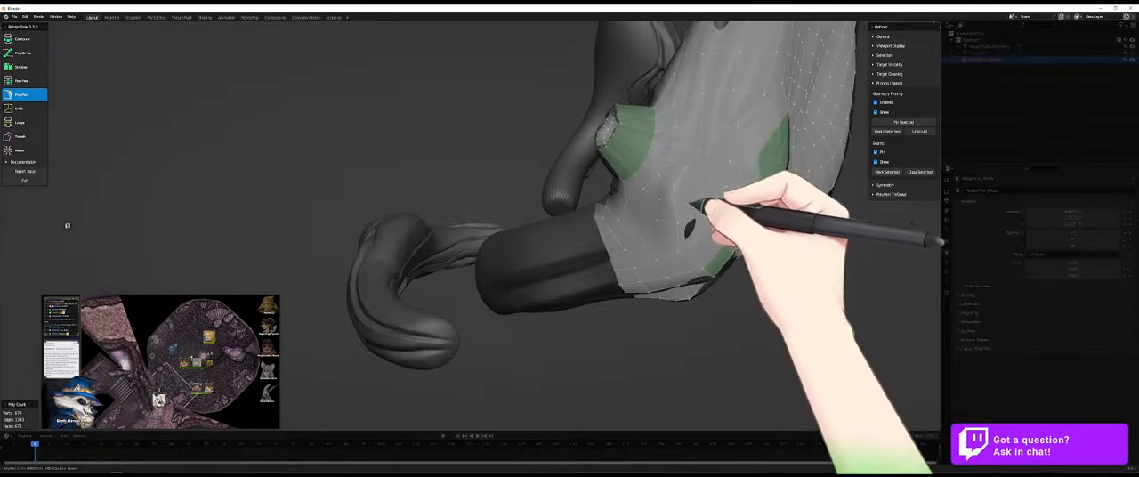
{"action": "middle_click_drag", "start_coordinate": [685, 194], "coordinate": [719, 169]}
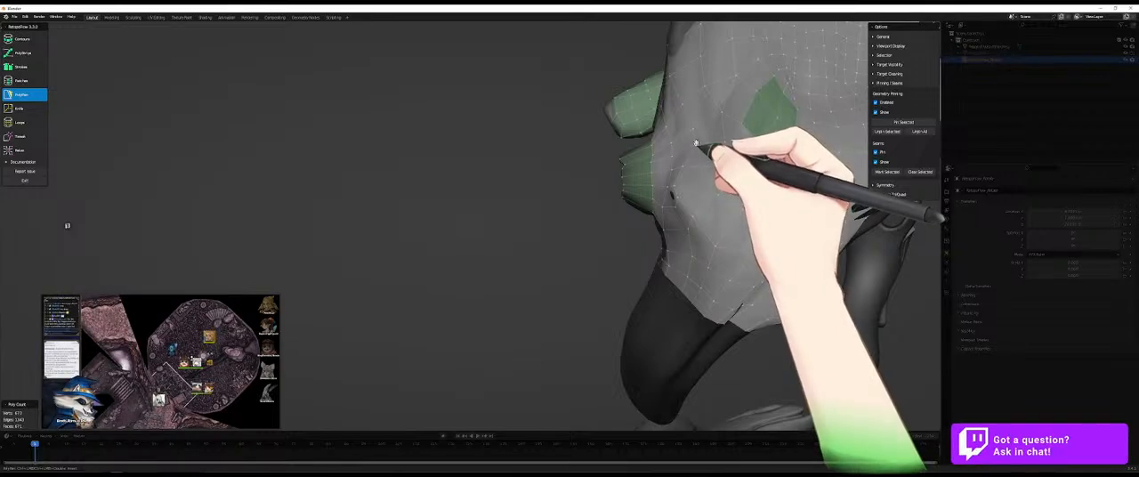
- Cut new edges with the Knife across the faces between the two pinned patches and beside the lower patch
{"action": "key", "text": "k"}
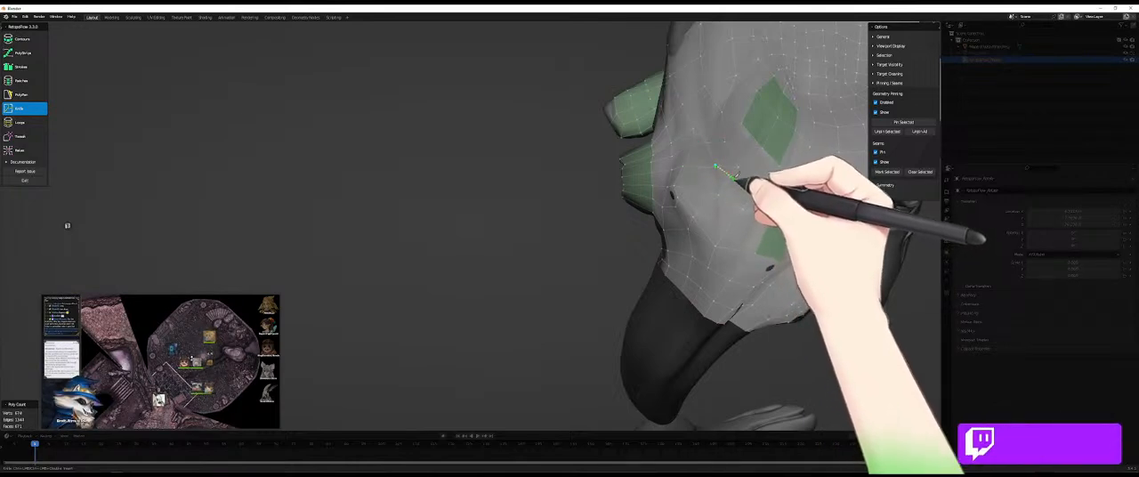
{"action": "key", "text": "ctrl+z"}
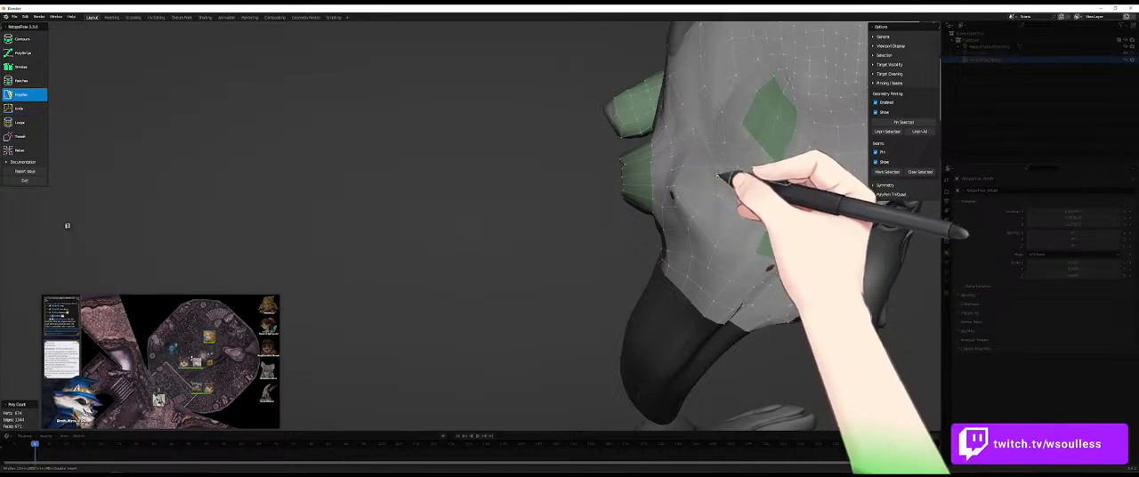
{"action": "key", "text": "ctrl+5"}
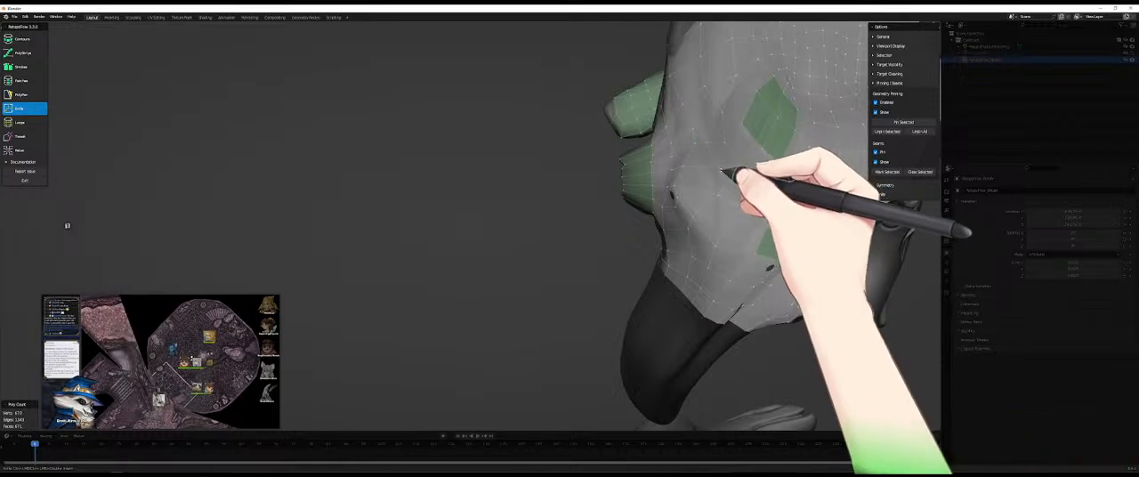
{"action": "left_click", "coordinate": [731, 169], "text": "ctrl"}
{"action": "middle_click_drag", "start_coordinate": [762, 202], "coordinate": [728, 168]}
{"action": "left_click", "coordinate": [733, 175], "text": "ctrl"}
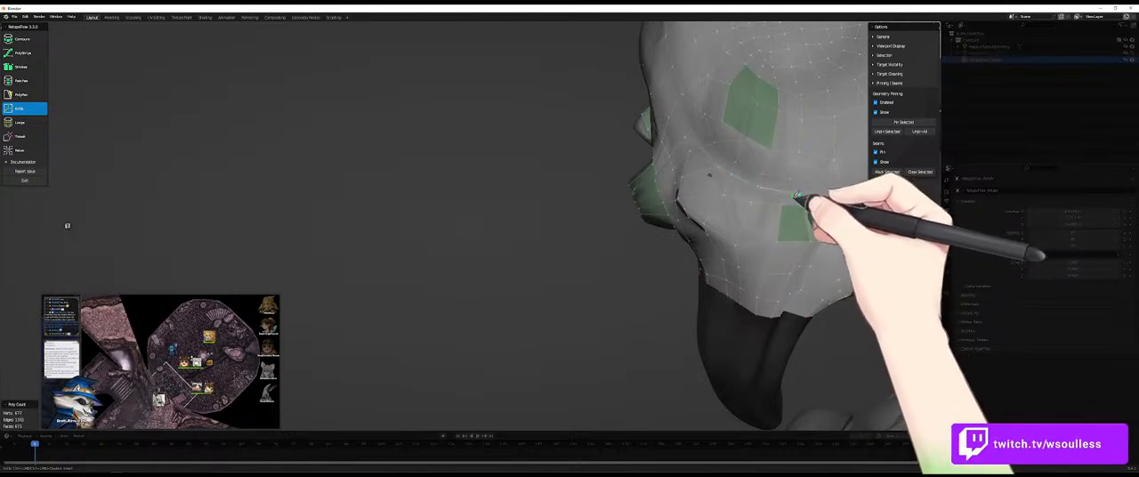
{"action": "left_click", "coordinate": [813, 195], "text": "ctrl"}
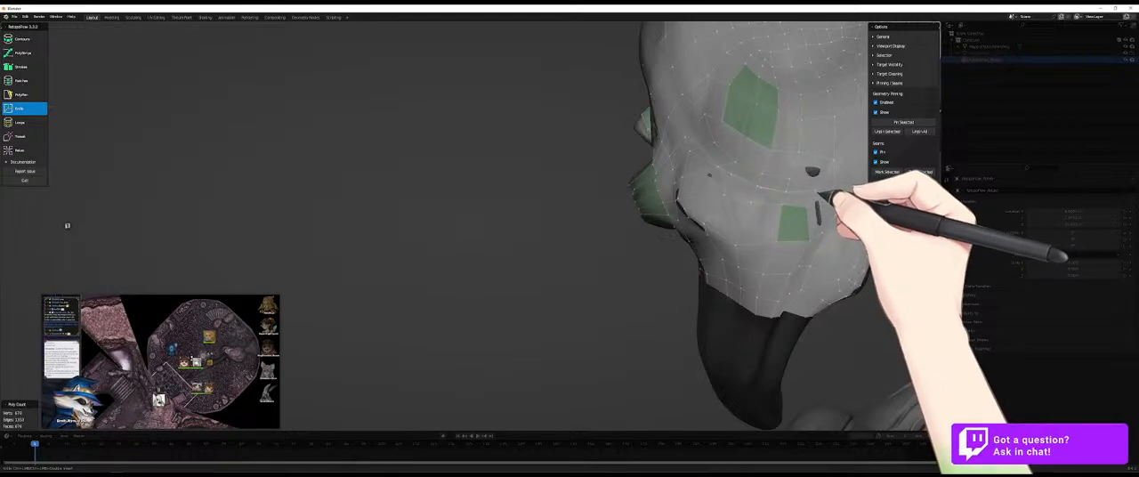
{"action": "middle_click_drag", "start_coordinate": [817, 196], "coordinate": [797, 214]}
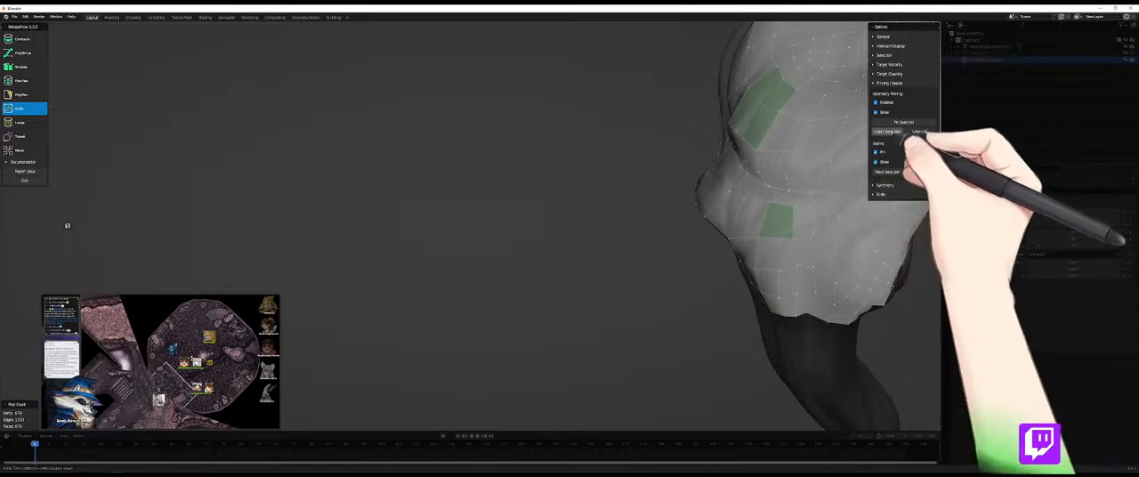
- Unpin and re-pin the lower green patch, and continue the Knife cuts across the faces beside it
{"action": "left_click", "coordinate": [890, 131]}
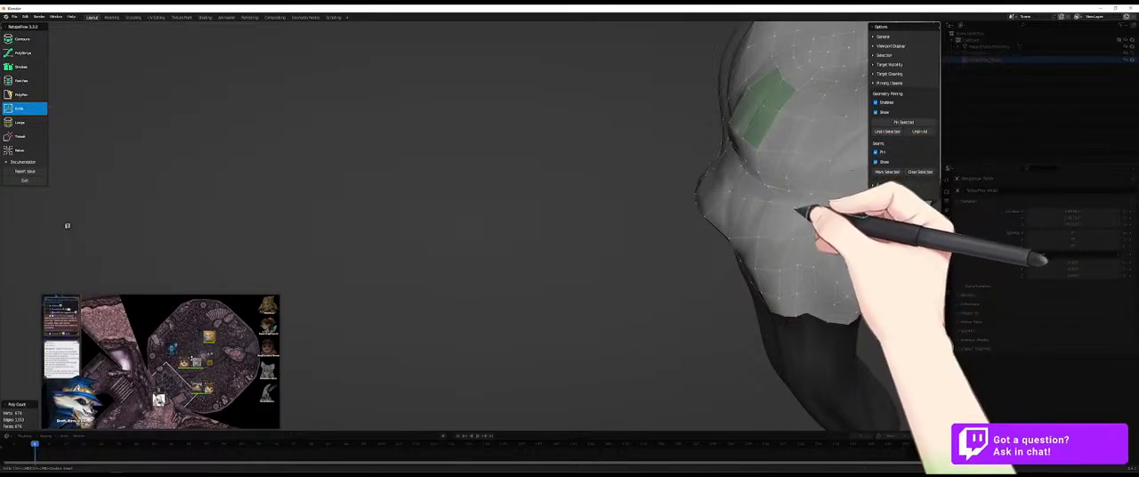
{"action": "left_click", "coordinate": [903, 122]}
{"action": "middle_click_drag", "start_coordinate": [728, 239], "coordinate": [712, 188]}
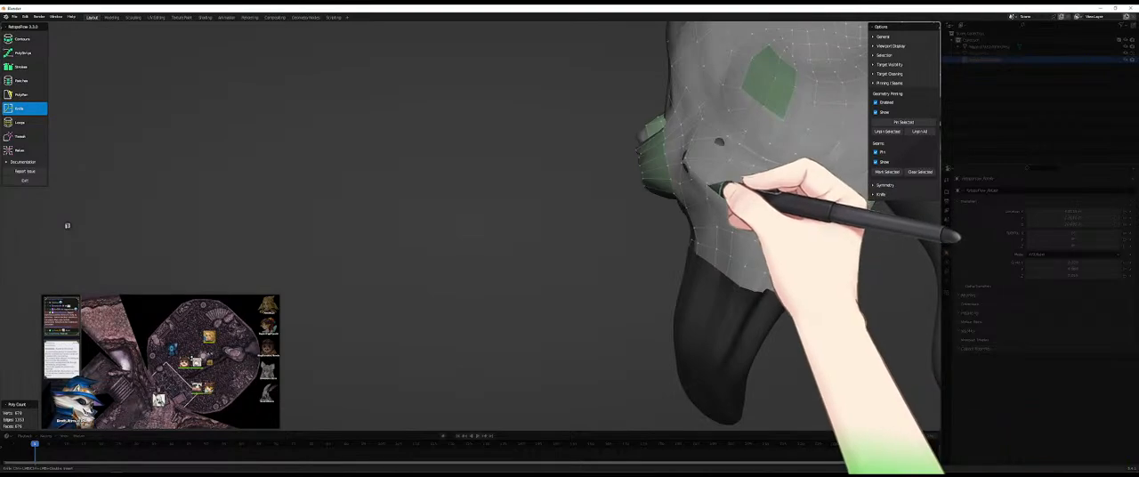
{"action": "middle_click_drag", "start_coordinate": [700, 170], "coordinate": [687, 198]}
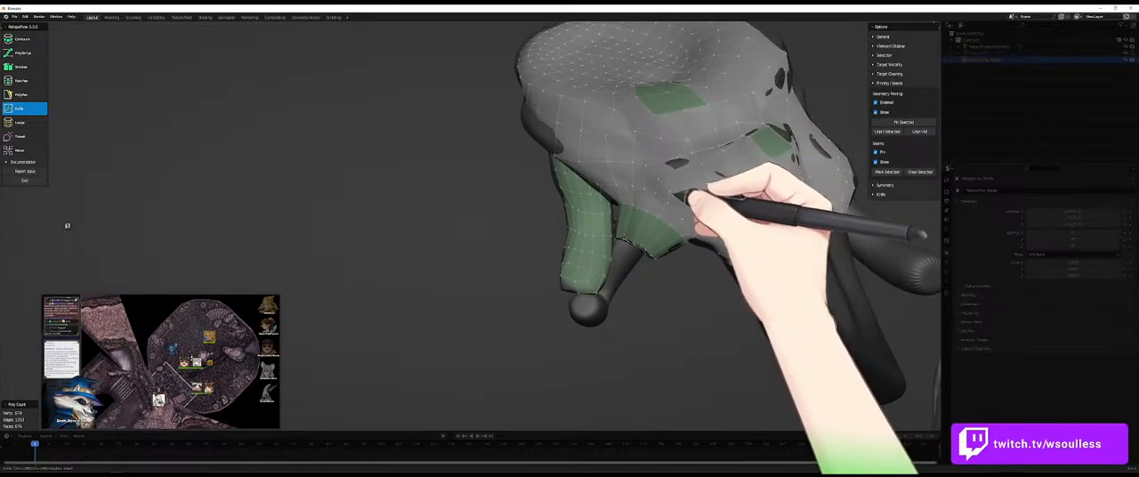
{"action": "middle_click_drag", "start_coordinate": [687, 196], "coordinate": [711, 180]}
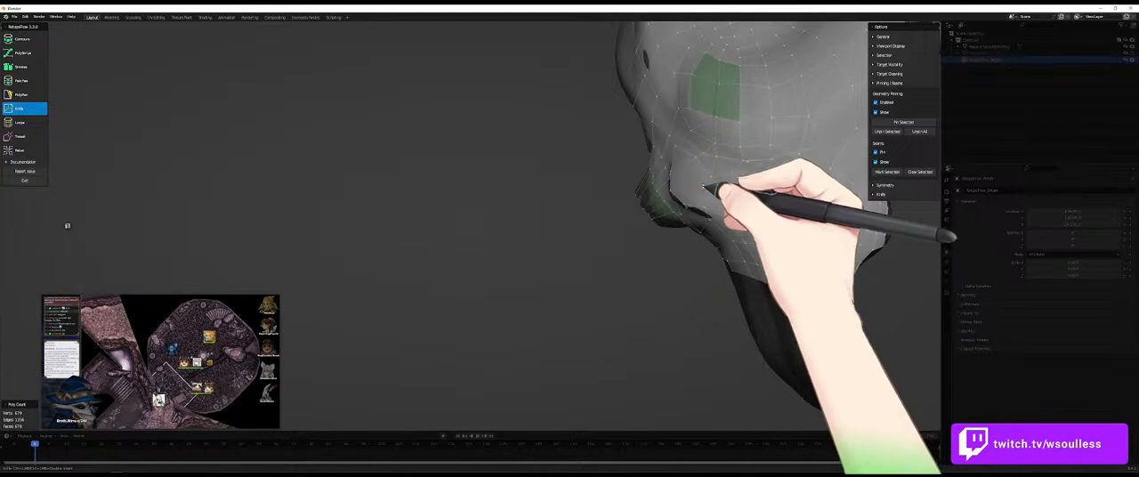
{"action": "mouse_move", "coordinate": [702, 186]}
{"action": "middle_mouse_down"}
{"action": "mouse_move", "coordinate": [720, 228]}
{"action": "mouse_move", "coordinate": [682, 193]}
{"action": "mouse_move", "coordinate": [710, 183]}
{"action": "mouse_move", "coordinate": [737, 214]}
{"action": "mouse_move", "coordinate": [702, 189]}
{"action": "middle_mouse_up"}
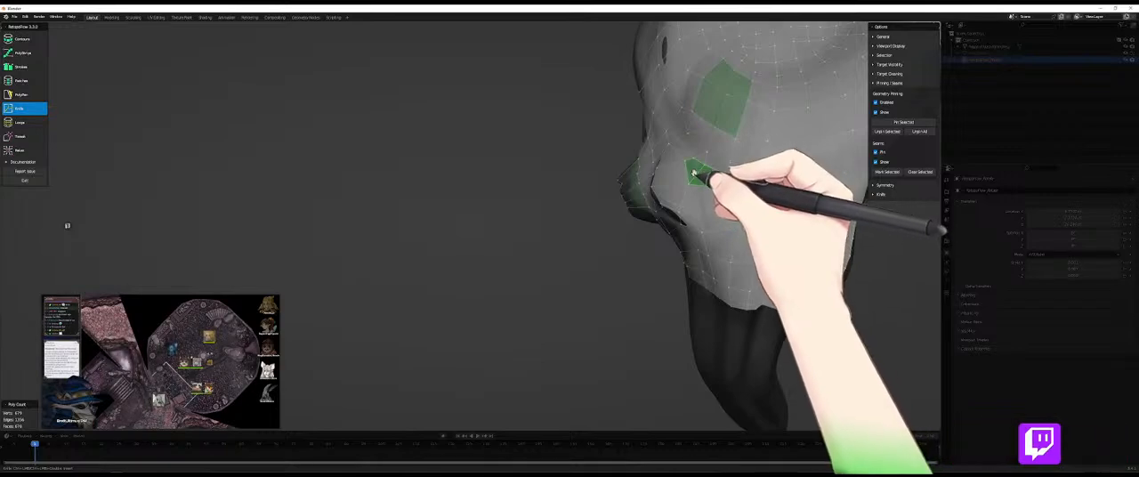
- Delete the selected faces beside the lower pinned patch and refill the opening with new PolyPen faces
{"action": "key", "text": "x"}
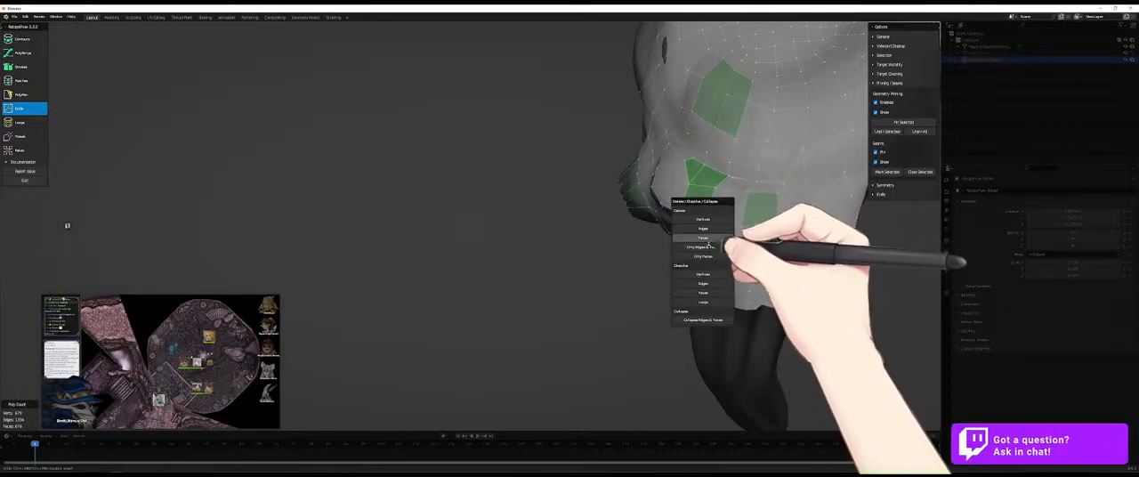
{"action": "left_click", "coordinate": [705, 238]}
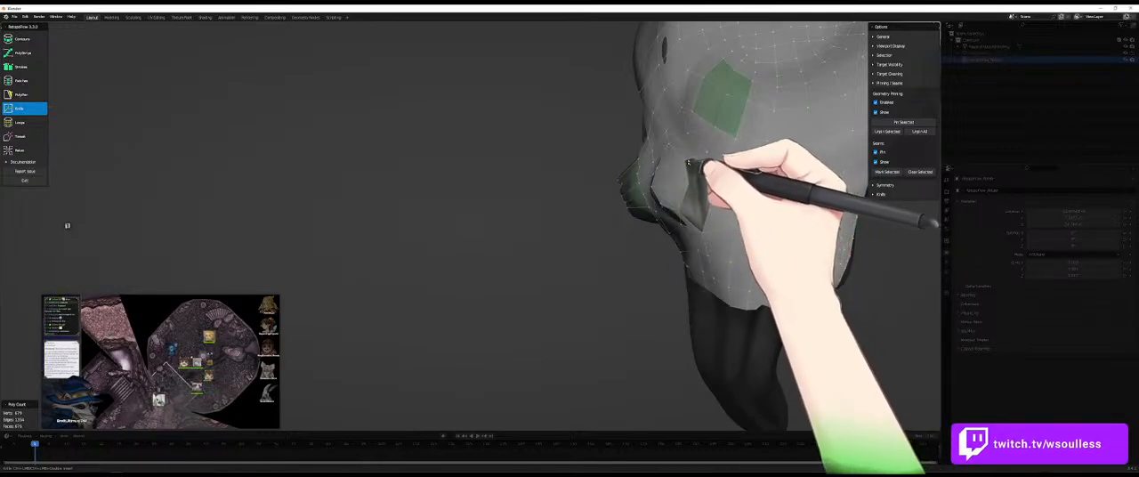
{"action": "key", "text": "5"}
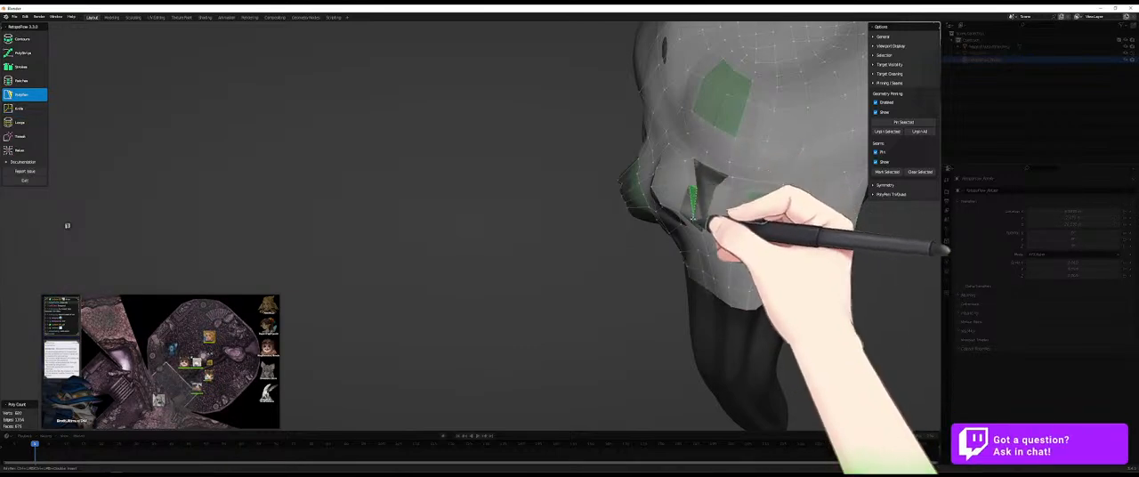
{"action": "middle_click_drag", "start_coordinate": [701, 210], "coordinate": [719, 223]}
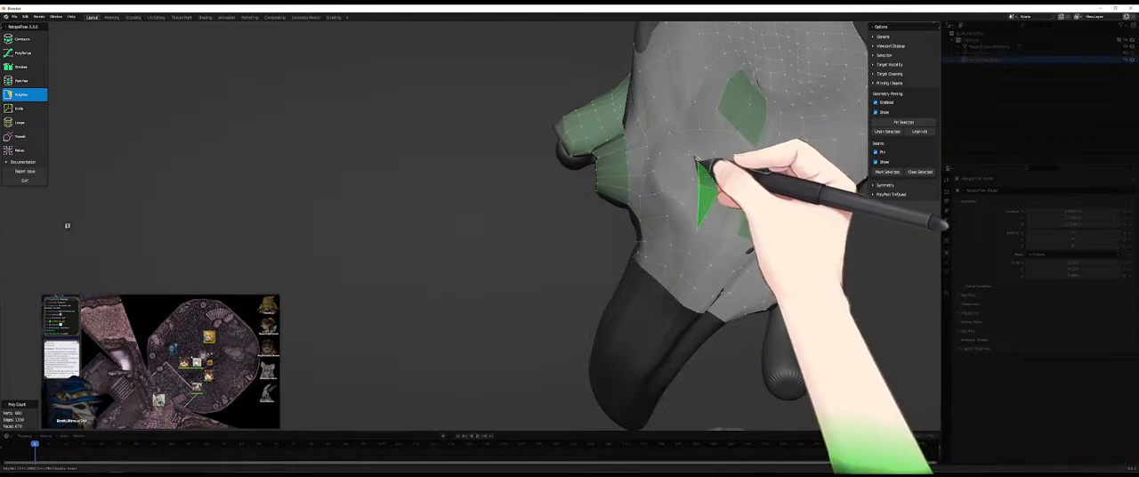
{"action": "left_click", "coordinate": [702, 168]}
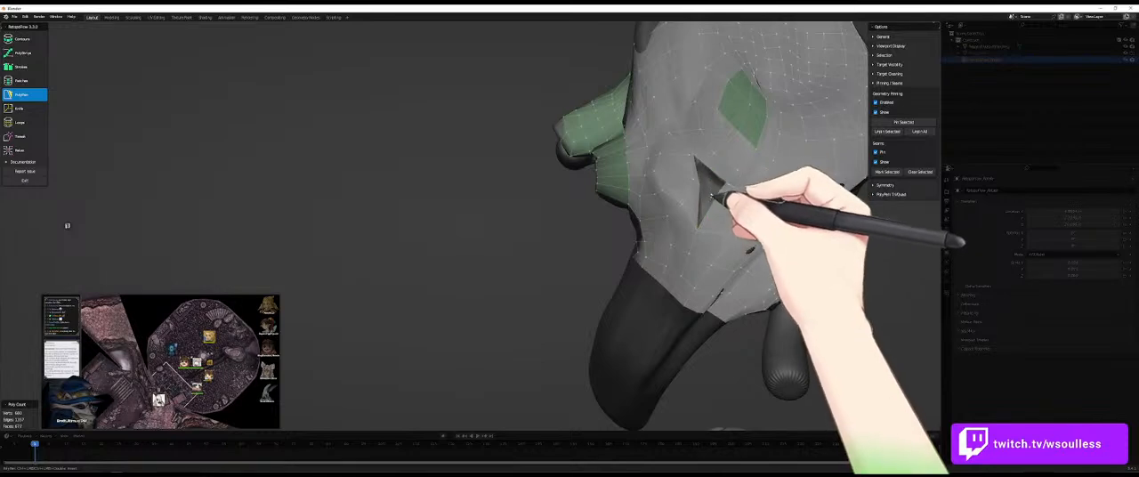
{"action": "middle_click_drag", "start_coordinate": [712, 190], "coordinate": [721, 183]}
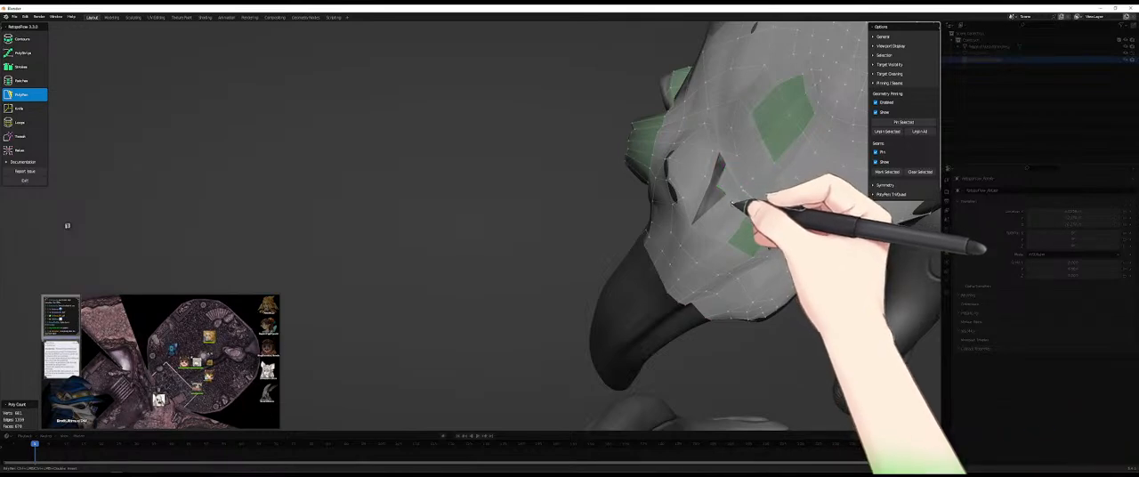
{"action": "middle_click_drag", "start_coordinate": [730, 197], "coordinate": [735, 228]}
{"action": "key", "text": "7"}
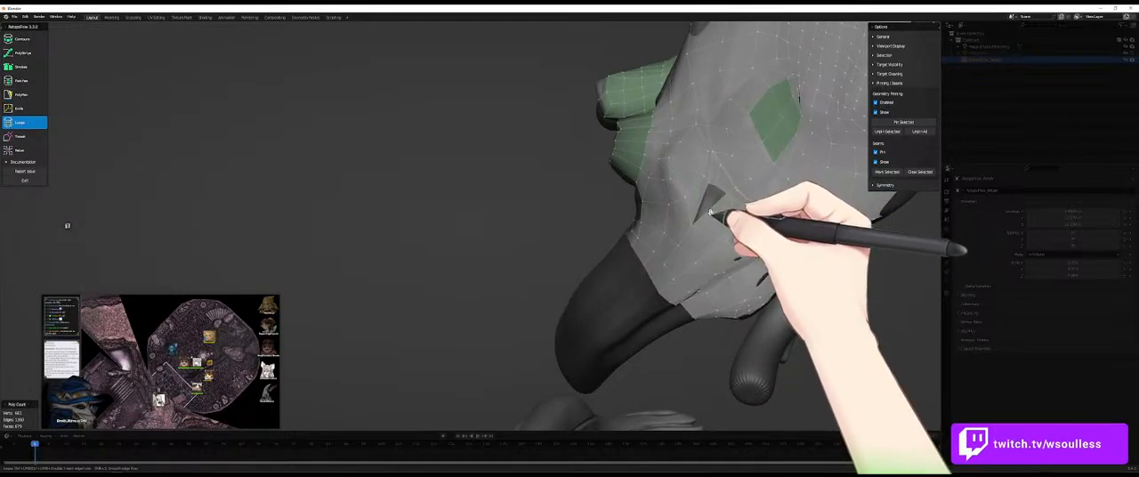
{"action": "key", "text": "5"}
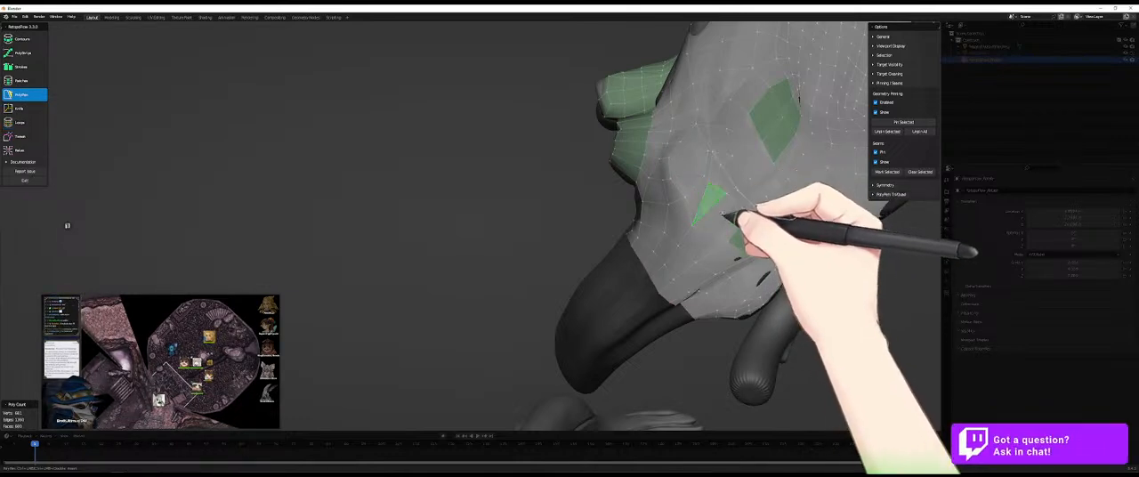
- Relax the rebuilt faces and the mesh around them beside the lower pinned patch
{"action": "key", "text": "9"}
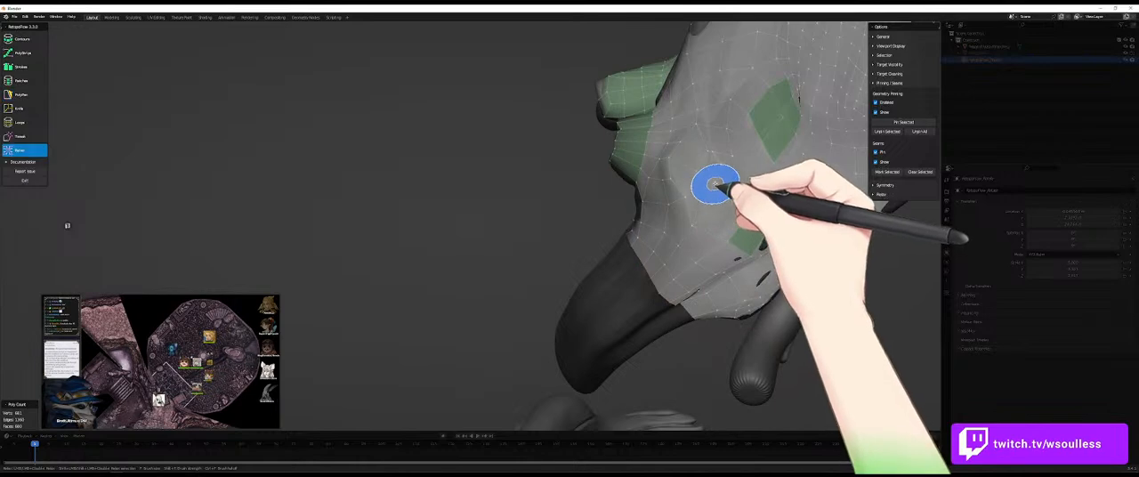
{"action": "mouse_move", "coordinate": [710, 196]}
{"action": "left_mouse_down"}
{"action": "mouse_move", "coordinate": [722, 200]}
{"action": "mouse_move", "coordinate": [698, 204]}
{"action": "mouse_move", "coordinate": [718, 201]}
{"action": "mouse_move", "coordinate": [720, 237]}
{"action": "mouse_move", "coordinate": [700, 214]}
{"action": "mouse_move", "coordinate": [699, 236]}
{"action": "left_mouse_up"}
{"action": "mouse_move", "coordinate": [700, 237]}
{"action": "middle_mouse_down"}
{"action": "mouse_move", "coordinate": [704, 203]}
{"action": "mouse_move", "coordinate": [642, 141]}
{"action": "middle_mouse_up"}
{"action": "mouse_move", "coordinate": [538, 160]}
{"action": "left_mouse_down"}
{"action": "mouse_move", "coordinate": [509, 124]}
{"action": "mouse_move", "coordinate": [510, 157]}
{"action": "left_mouse_up"}
{"action": "middle_click_drag", "start_coordinate": [516, 157], "coordinate": [553, 191]}
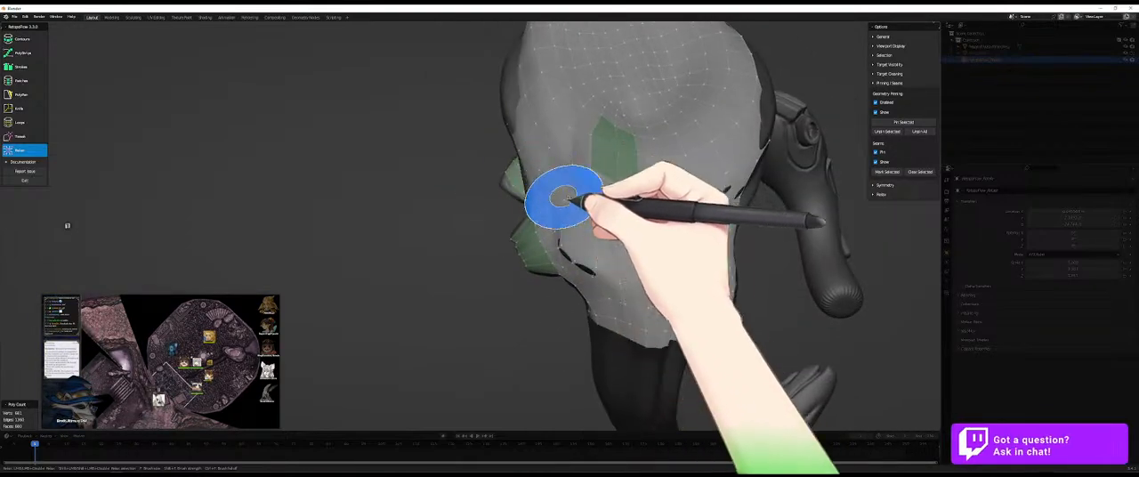
- Enlarge the Relax brush and even out the wider mesh around both pinned patches
{"action": "key", "text": "f"}
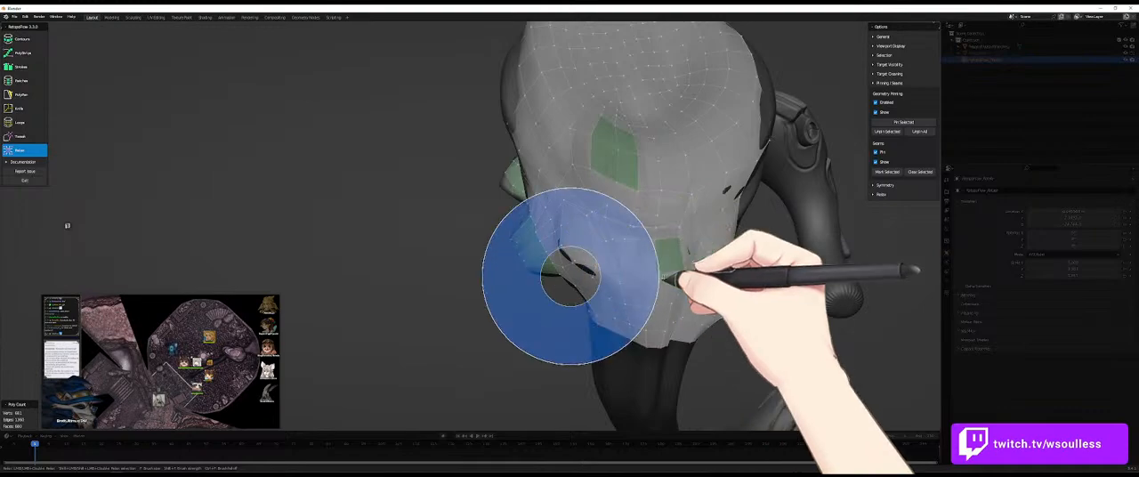
{"action": "left_click", "coordinate": [680, 277]}
{"action": "mouse_move", "coordinate": [607, 250]}
{"action": "left_mouse_down"}
{"action": "mouse_move", "coordinate": [609, 266]}
{"action": "mouse_move", "coordinate": [595, 256]}
{"action": "mouse_move", "coordinate": [630, 272]}
{"action": "left_mouse_up"}
{"action": "mouse_move", "coordinate": [630, 272]}
{"action": "middle_mouse_down"}
{"action": "mouse_move", "coordinate": [658, 128]}
{"action": "mouse_move", "coordinate": [664, 158]}
{"action": "middle_mouse_up"}
{"action": "mouse_move", "coordinate": [663, 158]}
{"action": "left_mouse_down"}
{"action": "mouse_move", "coordinate": [663, 122]}
{"action": "mouse_move", "coordinate": [683, 106]}
{"action": "left_mouse_up"}
{"action": "mouse_move", "coordinate": [684, 106]}
{"action": "middle_mouse_down"}
{"action": "mouse_move", "coordinate": [634, 158]}
{"action": "mouse_move", "coordinate": [645, 243]}
{"action": "mouse_move", "coordinate": [666, 241]}
{"action": "mouse_move", "coordinate": [641, 158]}
{"action": "middle_mouse_up"}
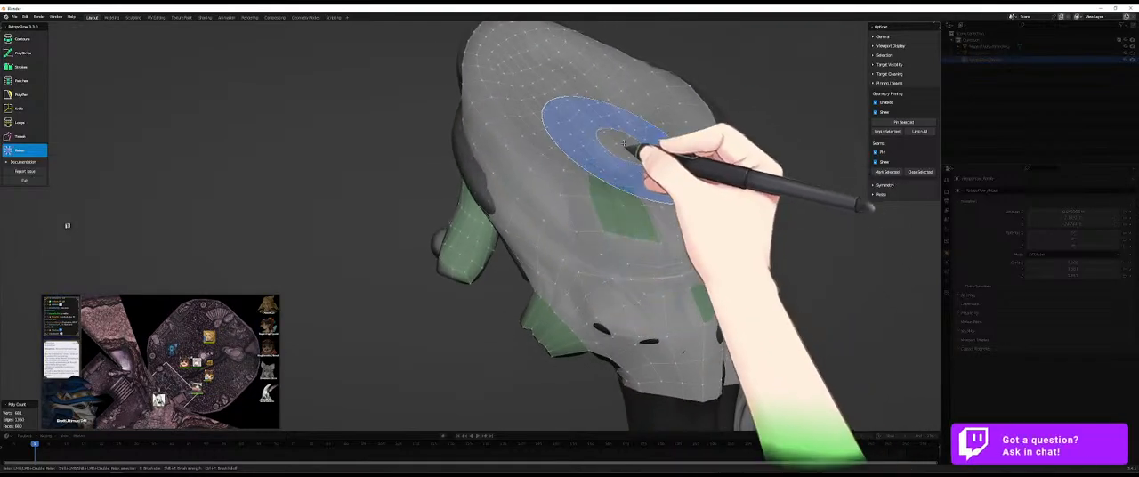
{"action": "key", "text": "5"}
{"action": "key", "text": "9"}
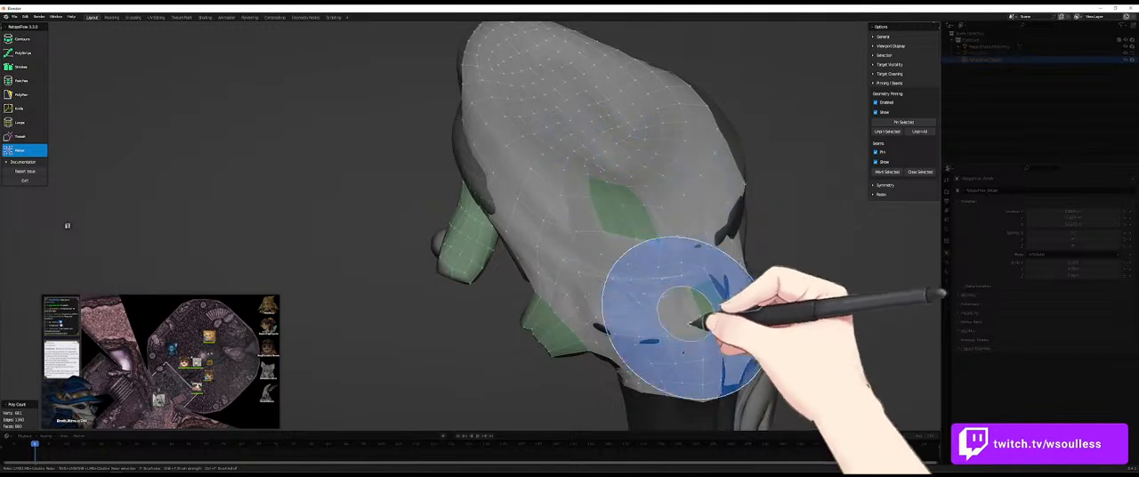
- Delete the two adjoining faces beside the top of the lower pinned patch and refill the gap with PolyPen
{"action": "key", "text": "5"}
{"action": "middle_click_drag", "start_coordinate": [673, 269], "coordinate": [593, 270]}
{"action": "key", "text": "8"}
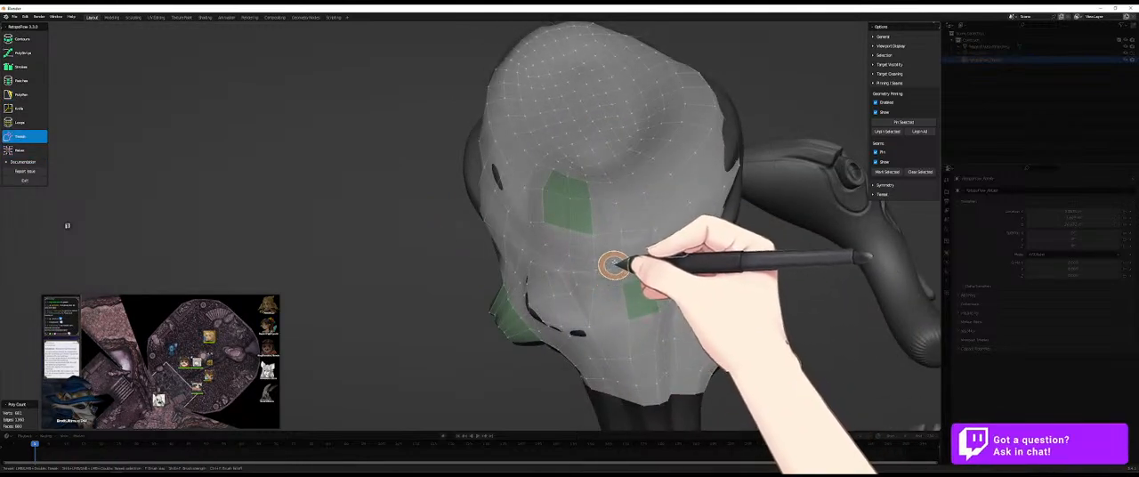
{"action": "key", "text": "5"}
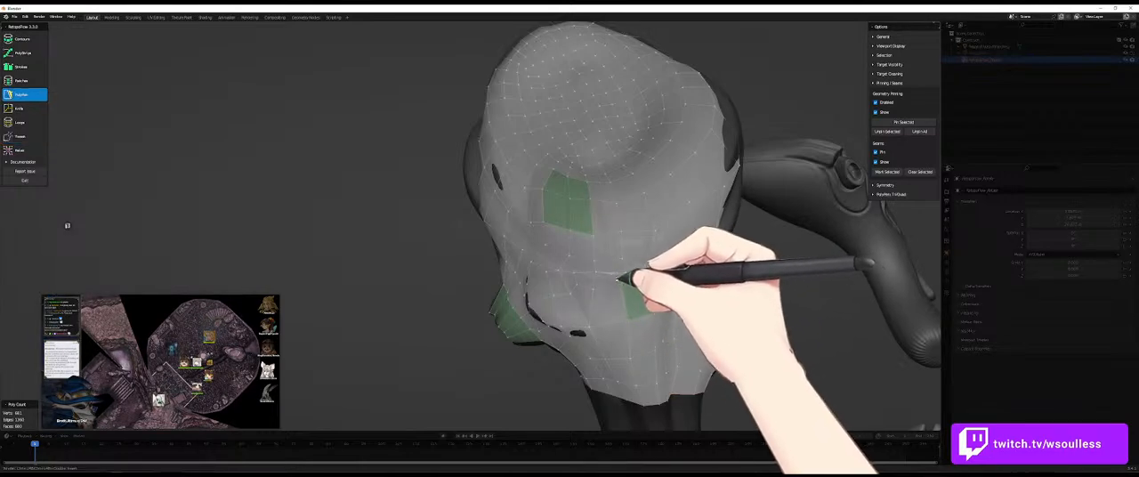
{"action": "key", "text": "x"}
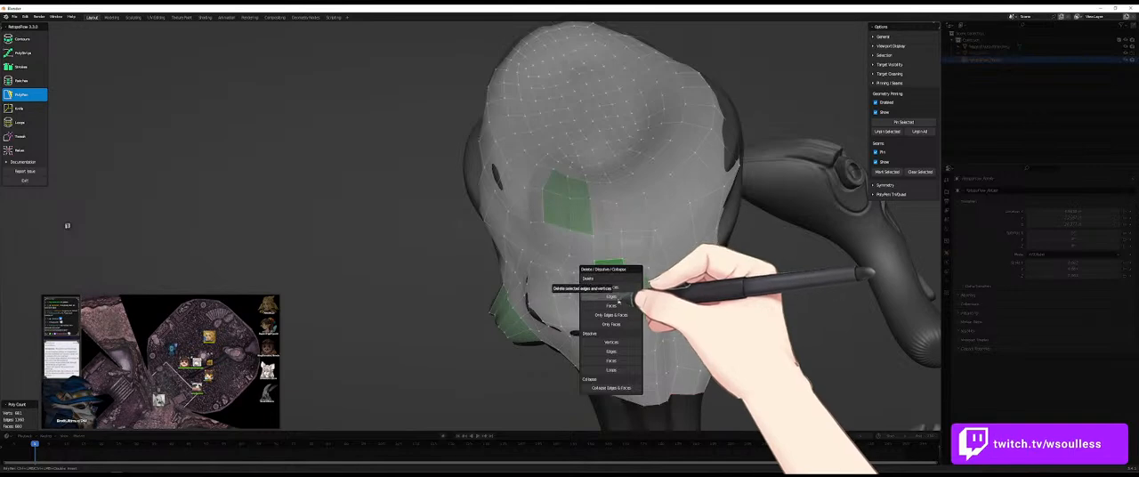
{"action": "left_click", "coordinate": [614, 306]}
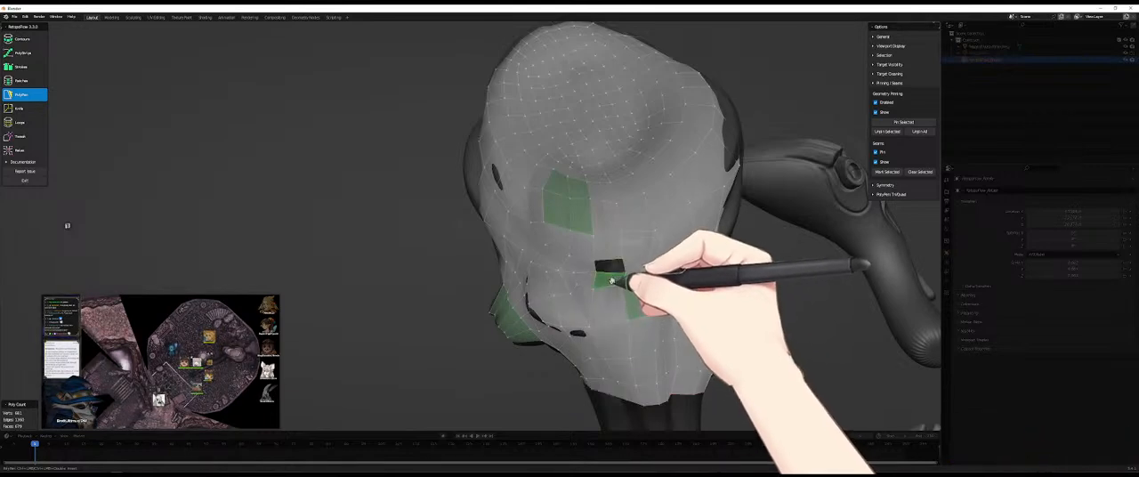
{"action": "key", "text": "x"}
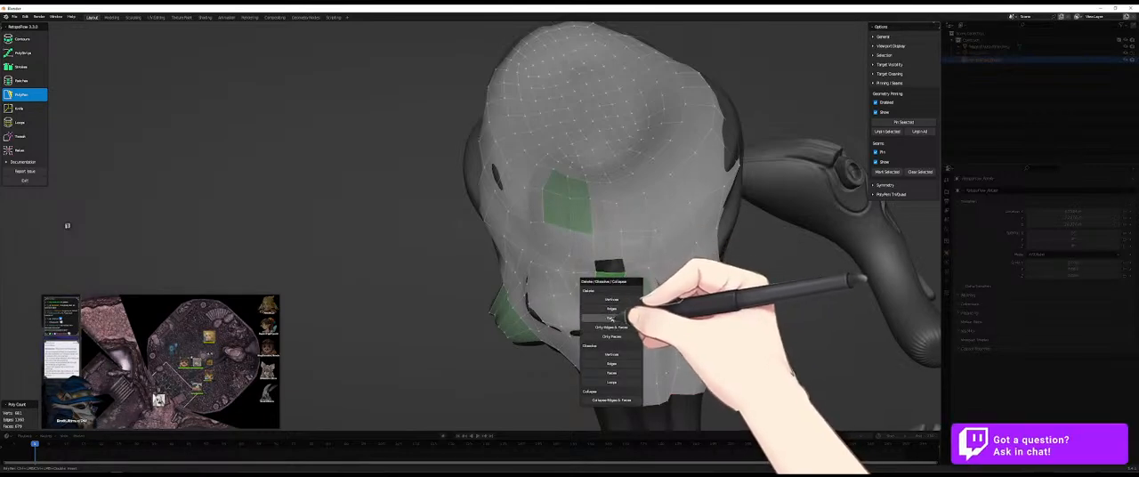
{"action": "left_click", "coordinate": [610, 318]}
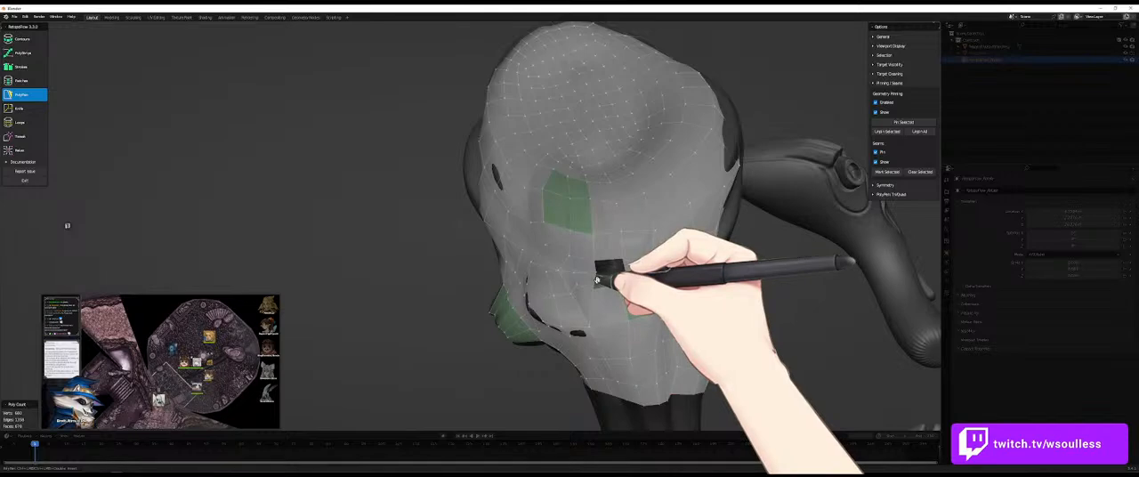
{"action": "key", "text": "ctrl+r"}
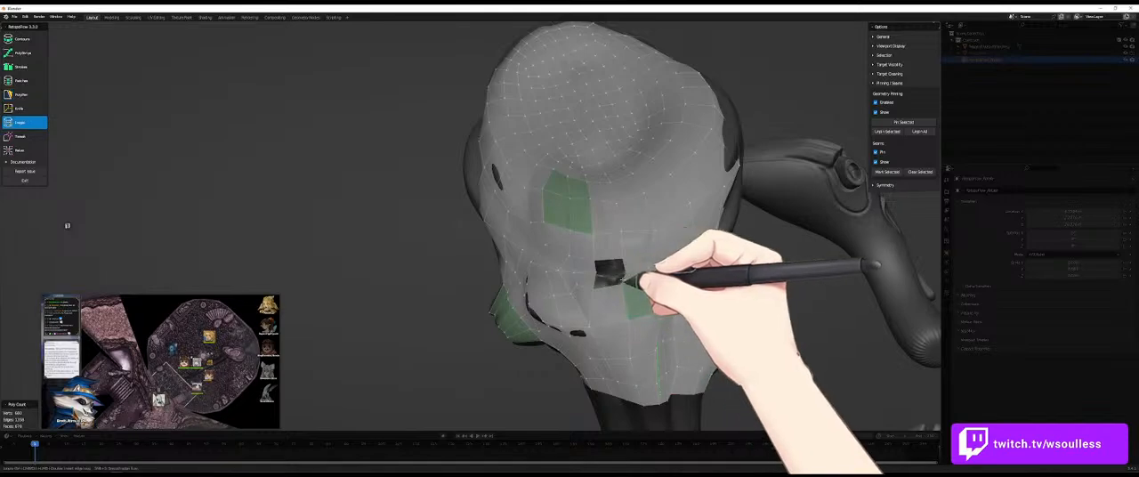
{"action": "key", "text": "Escape"}
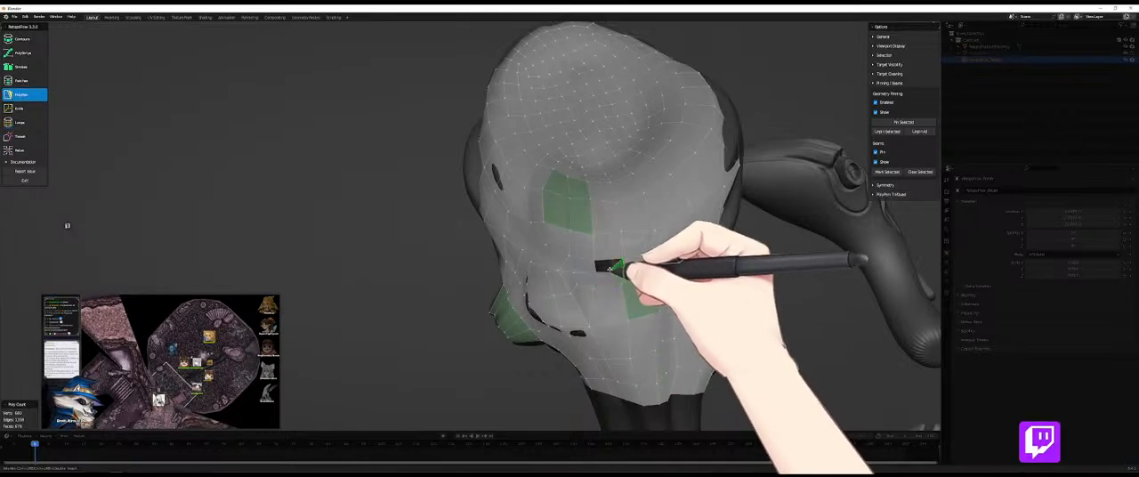
- Relax the refilled faces and the surrounding mesh between the two pinned patches
{"action": "key", "text": "9"}
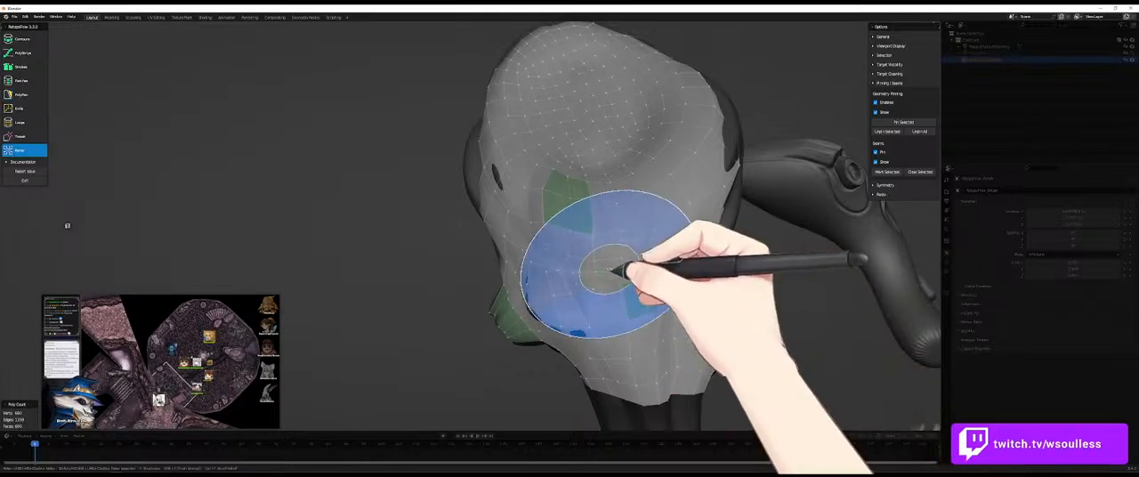
{"action": "key", "text": "8"}
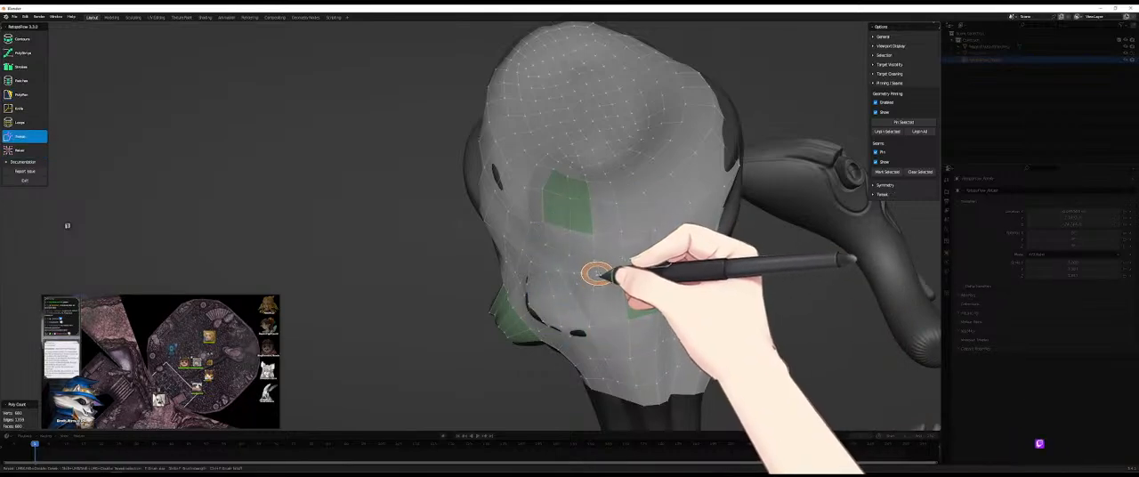
{"action": "key", "text": "9"}
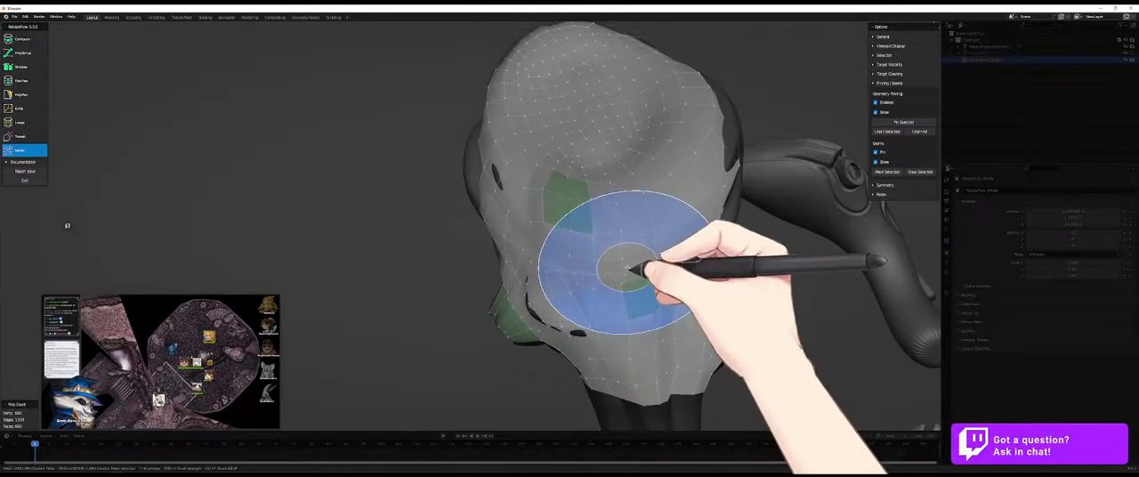
{"action": "mouse_move", "coordinate": [590, 265]}
{"action": "left_mouse_down"}
{"action": "mouse_move", "coordinate": [541, 268]}
{"action": "mouse_move", "coordinate": [537, 249]}
{"action": "mouse_move", "coordinate": [504, 260]}
{"action": "mouse_move", "coordinate": [527, 293]}
{"action": "left_mouse_up"}
{"action": "mouse_move", "coordinate": [526, 293]}
{"action": "middle_mouse_down"}
{"action": "mouse_move", "coordinate": [602, 313]}
{"action": "mouse_move", "coordinate": [568, 288]}
{"action": "mouse_move", "coordinate": [623, 248]}
{"action": "mouse_move", "coordinate": [699, 152]}
{"action": "mouse_move", "coordinate": [773, 236]}
{"action": "mouse_move", "coordinate": [746, 236]}
{"action": "mouse_move", "coordinate": [636, 300]}
{"action": "middle_mouse_up"}
{"action": "key", "text": "5"}
{"action": "key", "text": "9"}
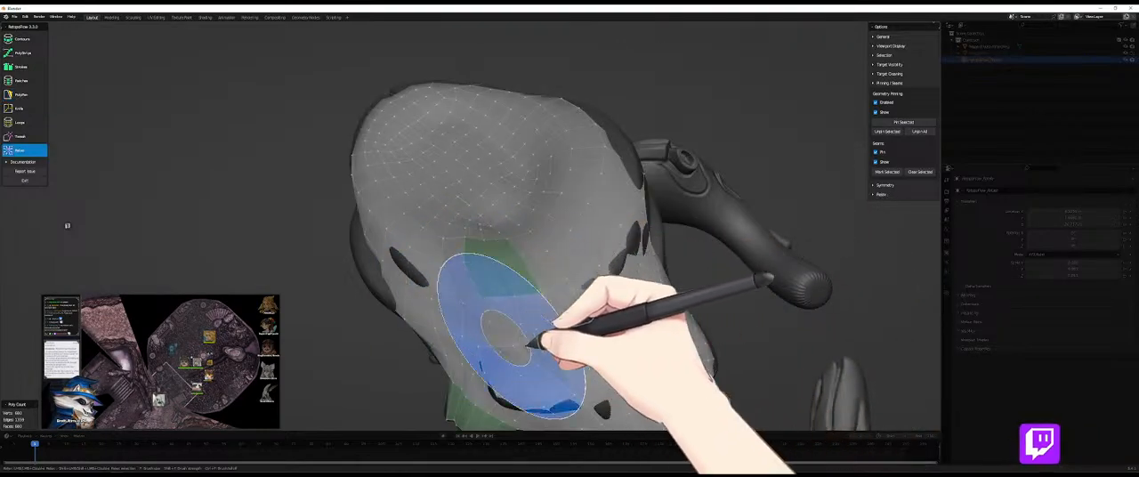
- Relax the mesh across the main body with the large Relax brush, checking the surface from several sides
{"action": "key", "text": "5"}
{"action": "mouse_move", "coordinate": [555, 330]}
{"action": "middle_mouse_down"}
{"action": "mouse_move", "coordinate": [579, 330]}
{"action": "mouse_move", "coordinate": [575, 374]}
{"action": "mouse_move", "coordinate": [542, 339]}
{"action": "mouse_move", "coordinate": [612, 262]}
{"action": "mouse_move", "coordinate": [655, 252]}
{"action": "middle_mouse_up"}
{"action": "key", "text": "9"}
{"action": "key", "text": "5"}
{"action": "key", "text": "9"}
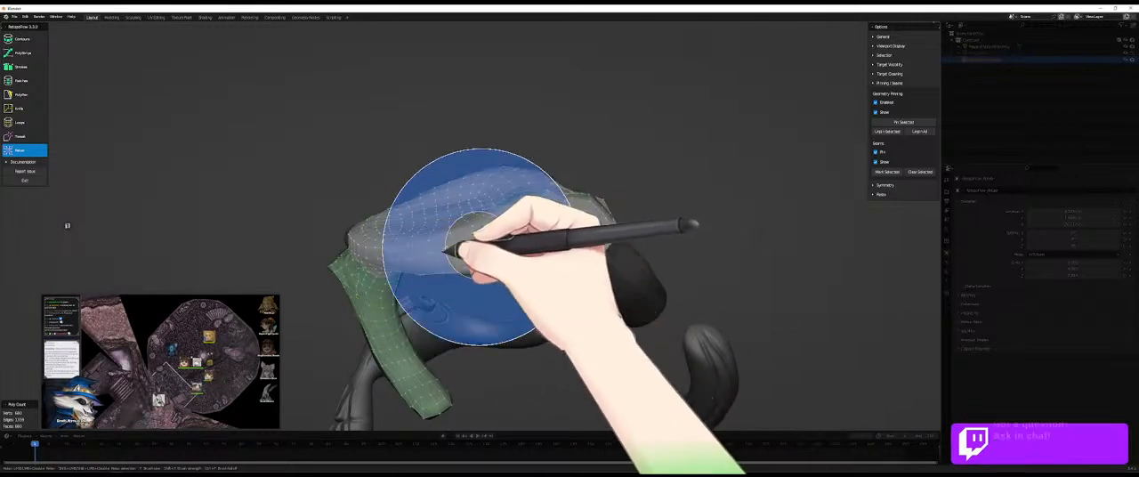
{"action": "key", "text": "5"}
{"action": "middle_click_drag", "start_coordinate": [483, 208], "coordinate": [516, 226]}
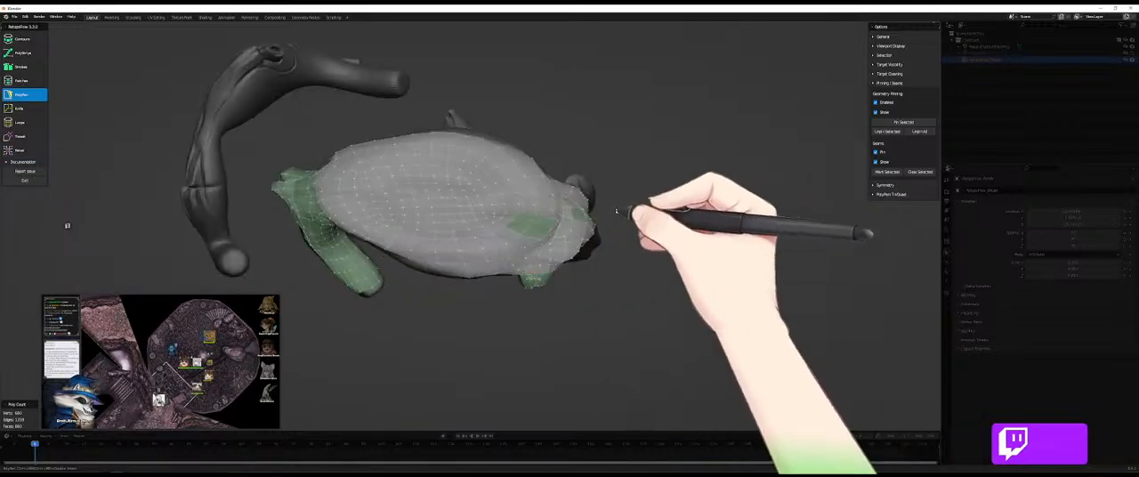
{"action": "key", "text": "9"}
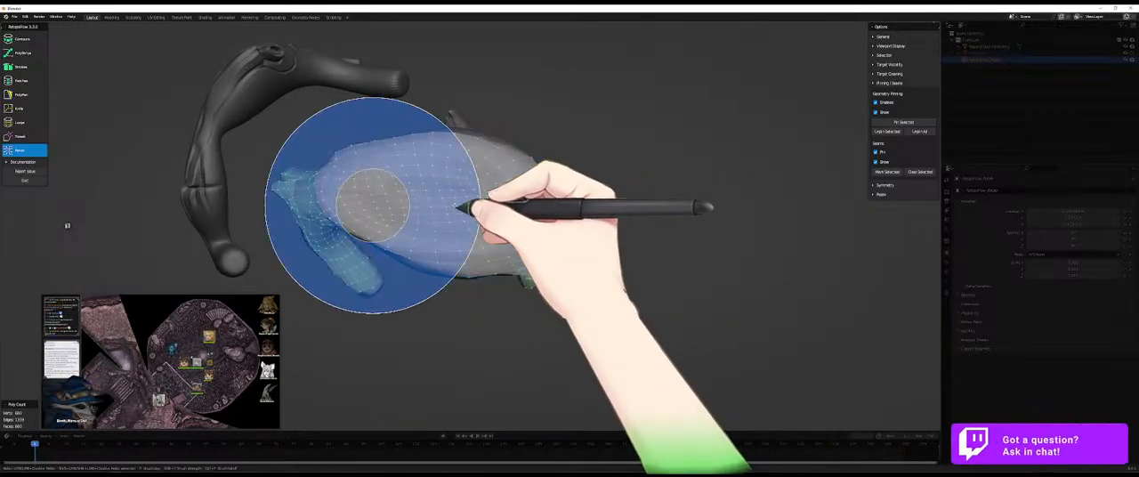
{"action": "mouse_move", "coordinate": [435, 207]}
{"action": "left_mouse_down"}
{"action": "mouse_move", "coordinate": [461, 203]}
{"action": "mouse_move", "coordinate": [323, 197]}
{"action": "mouse_move", "coordinate": [432, 198]}
{"action": "mouse_move", "coordinate": [420, 198]}
{"action": "mouse_move", "coordinate": [463, 234]}
{"action": "mouse_move", "coordinate": [419, 198]}
{"action": "mouse_move", "coordinate": [494, 230]}
{"action": "left_mouse_up"}
- Build the first long PolyPen faces from the mesh's open edge to the tip of the bare limb below the pinned round patch
{"action": "key", "text": "5"}
{"action": "middle_click_drag", "start_coordinate": [667, 348], "coordinate": [644, 224]}
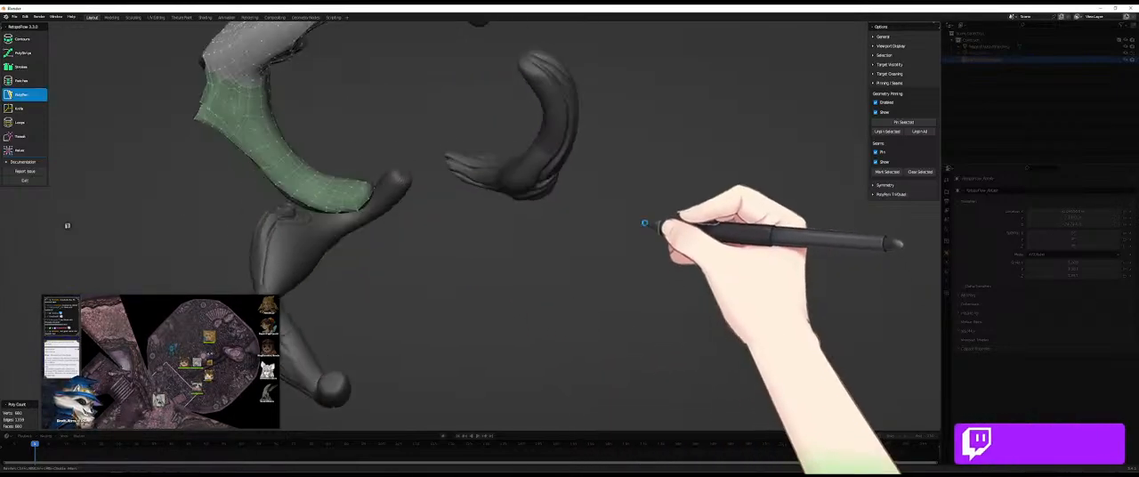
{"action": "mouse_move", "coordinate": [697, 286]}
{"action": "middle_mouse_down"}
{"action": "mouse_move", "coordinate": [483, 148]}
{"action": "mouse_move", "coordinate": [417, 59]}
{"action": "mouse_move", "coordinate": [605, 204]}
{"action": "mouse_move", "coordinate": [491, 191]}
{"action": "mouse_move", "coordinate": [508, 147]}
{"action": "mouse_move", "coordinate": [496, 200]}
{"action": "mouse_move", "coordinate": [478, 152]}
{"action": "mouse_move", "coordinate": [437, 259]}
{"action": "mouse_move", "coordinate": [456, 254]}
{"action": "mouse_move", "coordinate": [453, 199]}
{"action": "mouse_move", "coordinate": [540, 193]}
{"action": "mouse_move", "coordinate": [425, 189]}
{"action": "mouse_move", "coordinate": [399, 222]}
{"action": "mouse_move", "coordinate": [413, 183]}
{"action": "mouse_move", "coordinate": [441, 213]}
{"action": "mouse_move", "coordinate": [496, 211]}
{"action": "mouse_move", "coordinate": [406, 185]}
{"action": "mouse_move", "coordinate": [460, 204]}
{"action": "mouse_move", "coordinate": [415, 219]}
{"action": "mouse_move", "coordinate": [382, 190]}
{"action": "mouse_move", "coordinate": [305, 191]}
{"action": "mouse_move", "coordinate": [406, 213]}
{"action": "middle_mouse_up"}
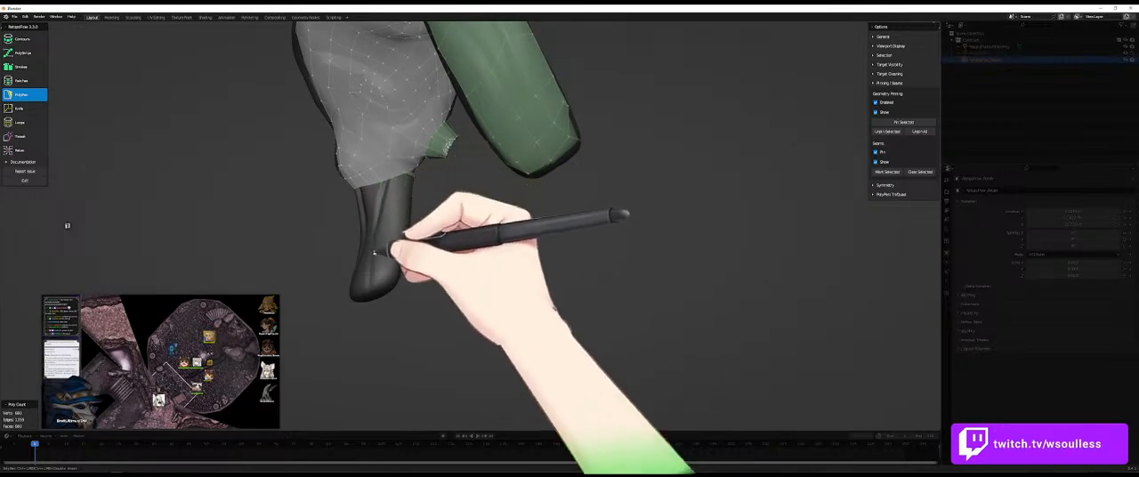
{"action": "middle_click_drag", "start_coordinate": [401, 255], "coordinate": [407, 292]}
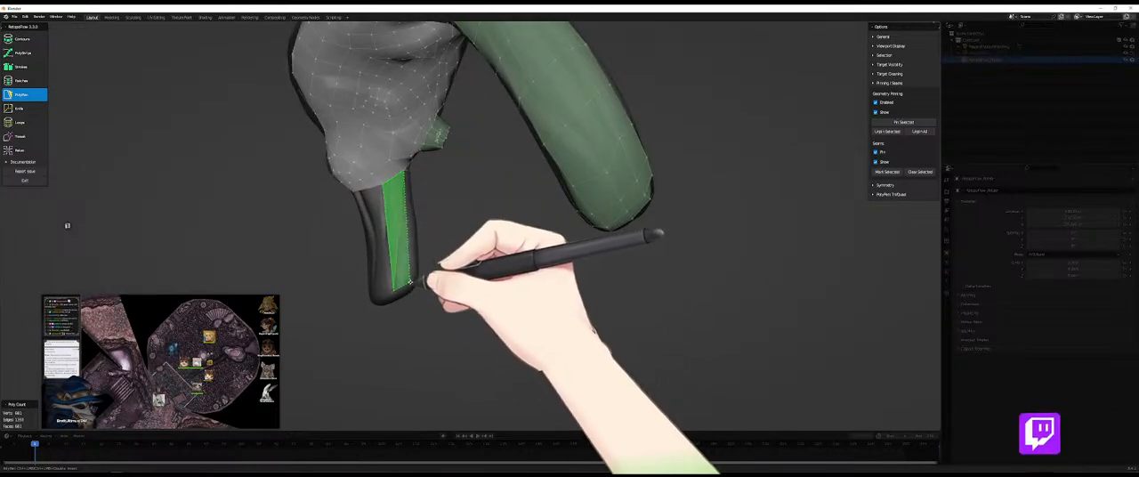
{"action": "middle_click_drag", "start_coordinate": [508, 262], "coordinate": [442, 197]}
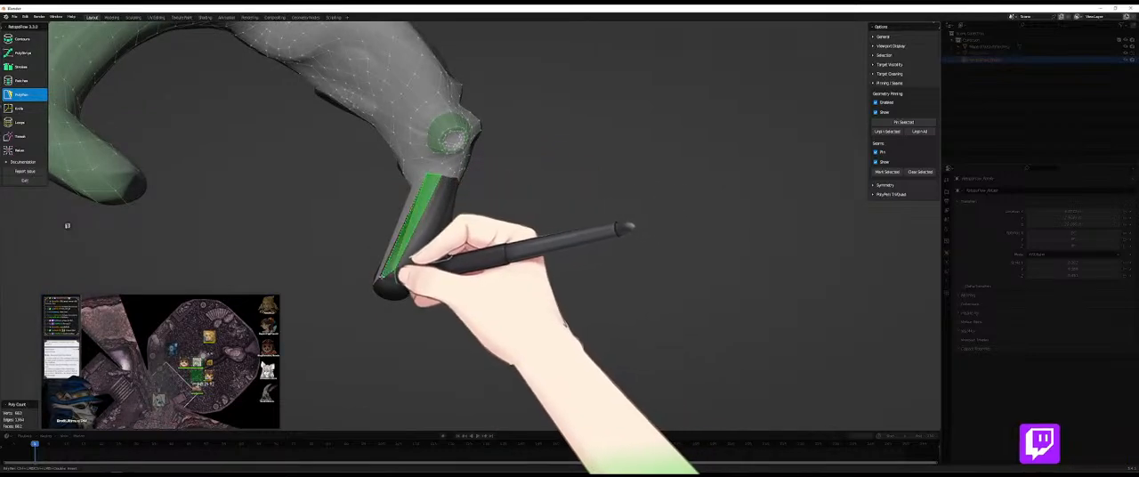
{"action": "middle_click_drag", "start_coordinate": [379, 278], "coordinate": [436, 173]}
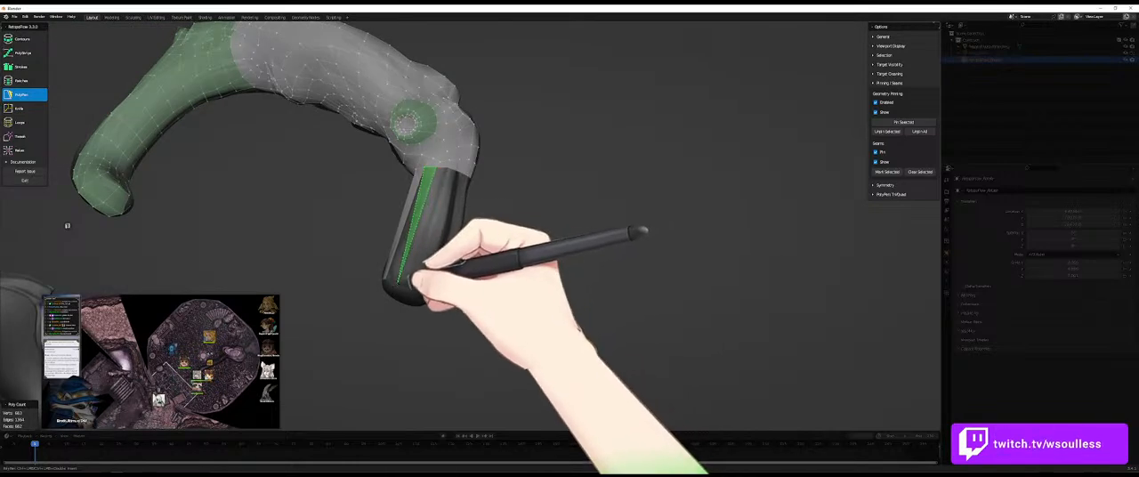
{"action": "middle_click_drag", "start_coordinate": [394, 262], "coordinate": [412, 287]}
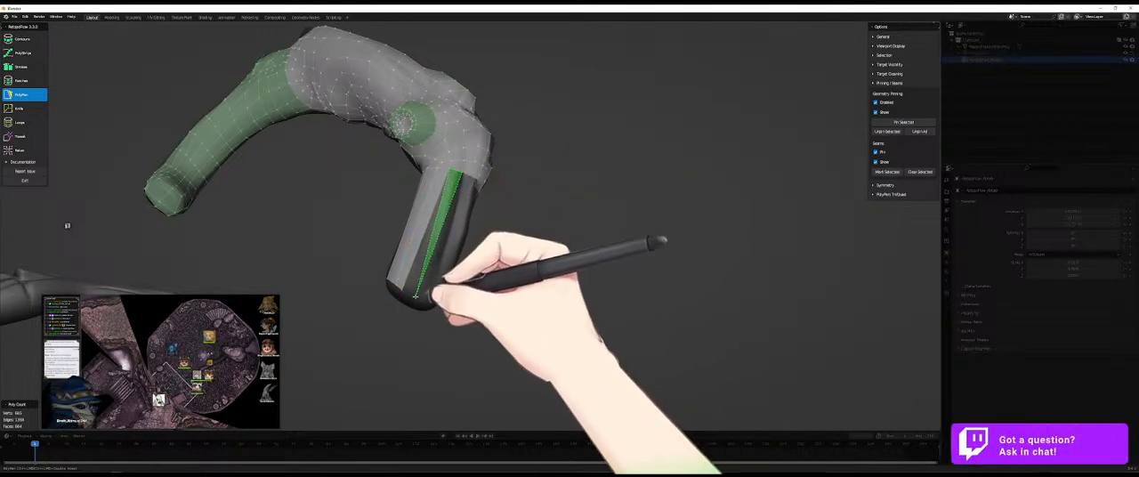
- Continue the long PolyPen faces around the limb and insert an edge loop across the middle of the strip
{"action": "middle_click_drag", "start_coordinate": [419, 289], "coordinate": [534, 196]}
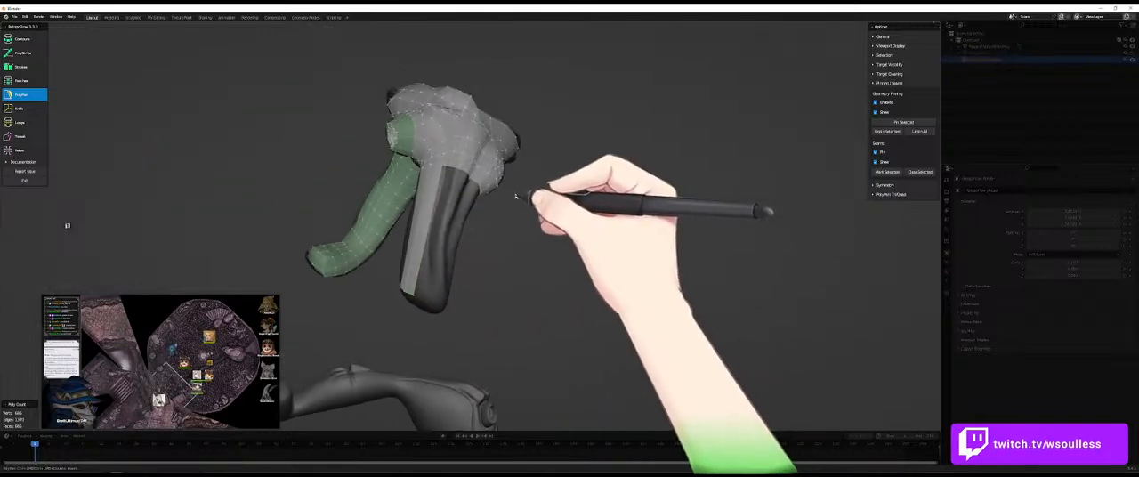
{"action": "middle_click_drag", "start_coordinate": [496, 224], "coordinate": [453, 273]}
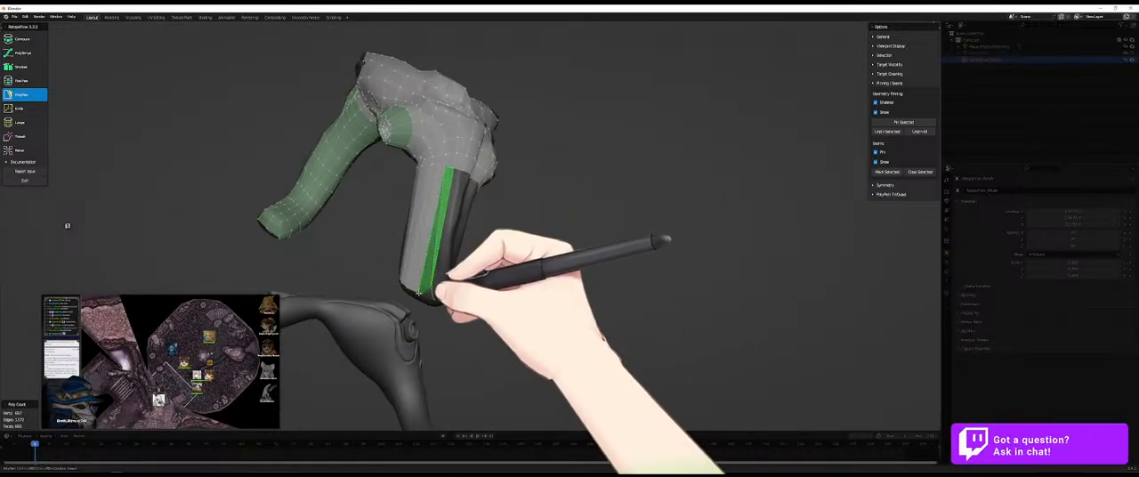
{"action": "middle_click_drag", "start_coordinate": [555, 244], "coordinate": [488, 173]}
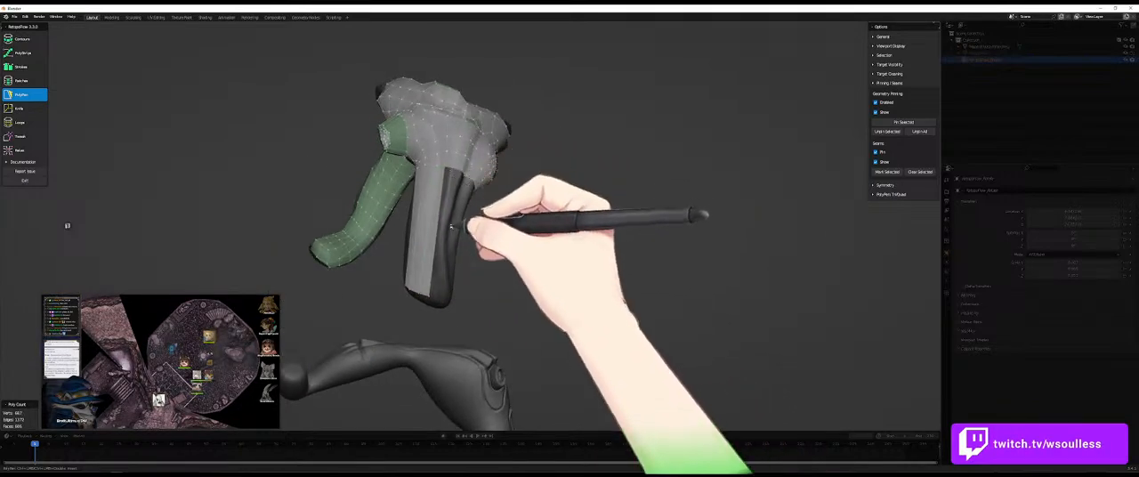
{"action": "middle_click_drag", "start_coordinate": [453, 300], "coordinate": [437, 268]}
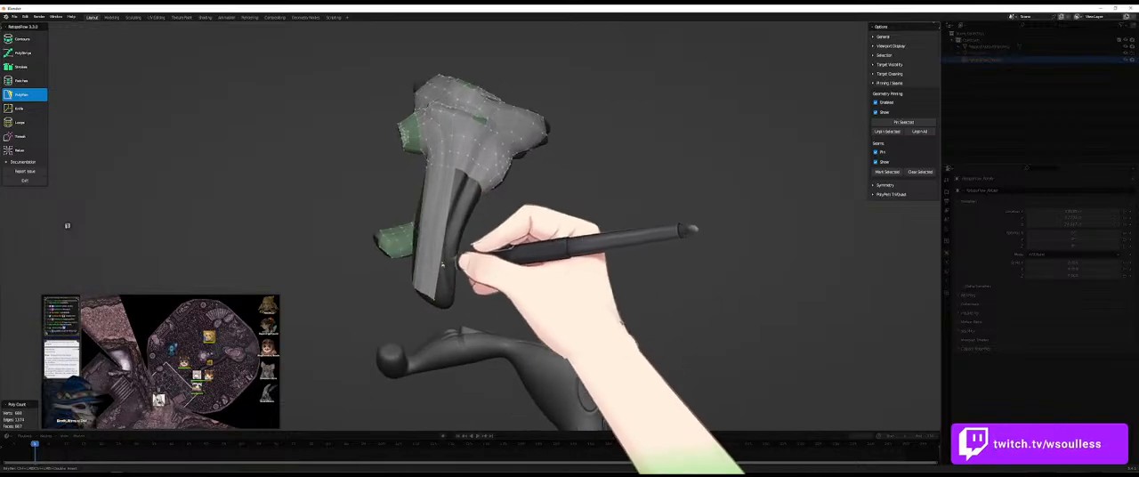
{"action": "key", "text": "7"}
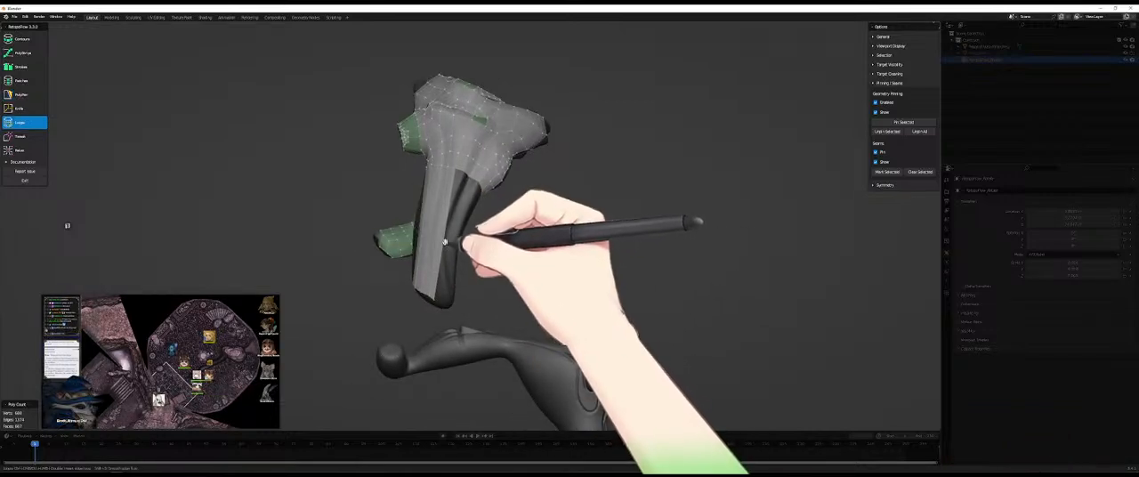
{"action": "mouse_move", "coordinate": [457, 236]}
{"action": "middle_mouse_down"}
{"action": "mouse_move", "coordinate": [508, 252]}
{"action": "mouse_move", "coordinate": [473, 235]}
{"action": "middle_mouse_up"}
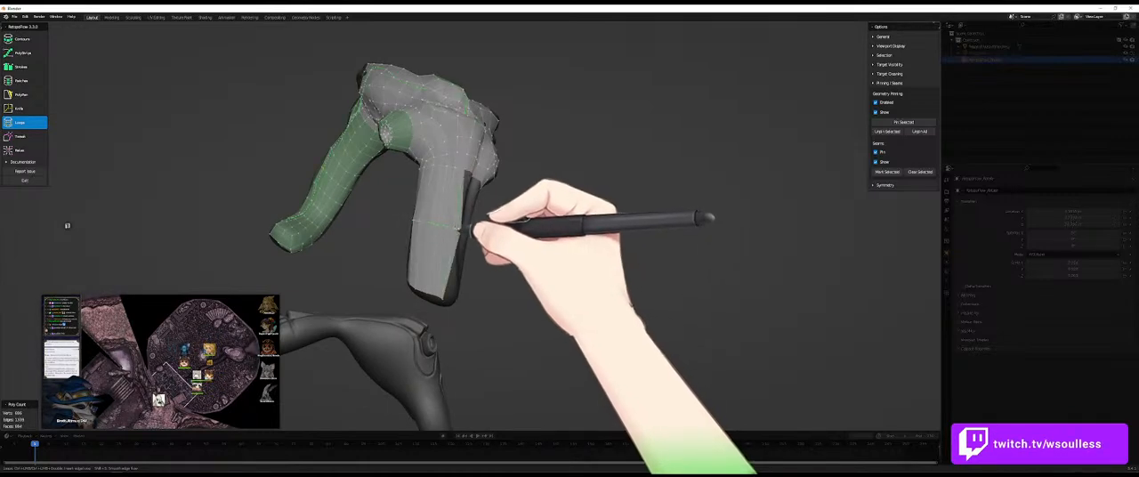
- Add PolyPen faces beside the strip, joining the body's open edge to the level of the mid-limb loop
{"action": "key", "text": "5"}
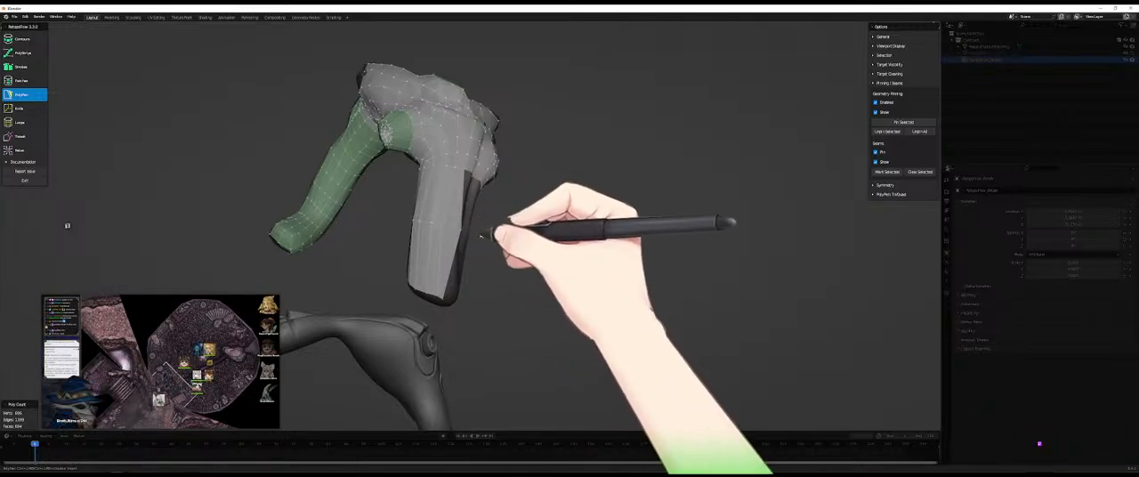
{"action": "middle_click_drag", "start_coordinate": [481, 228], "coordinate": [447, 238]}
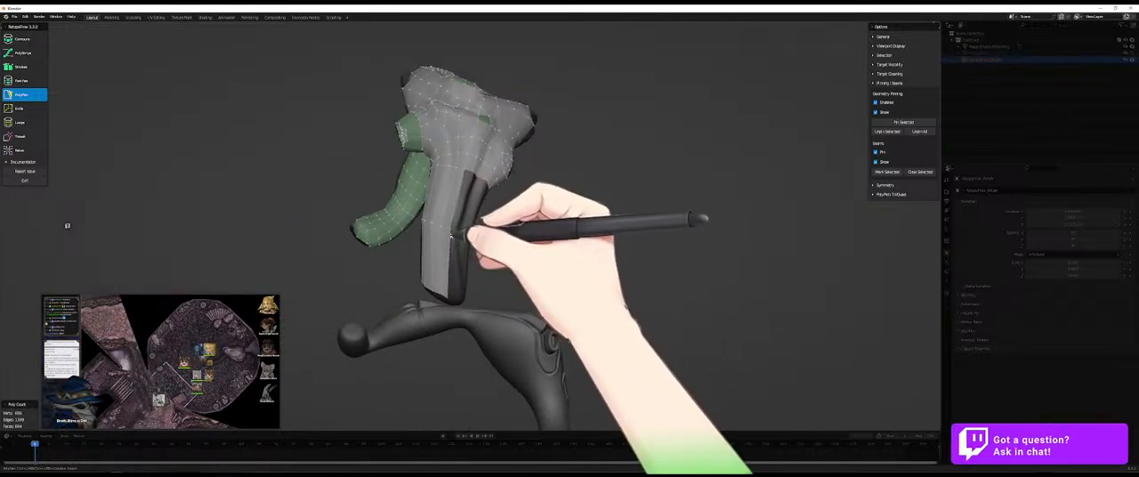
{"action": "middle_click_drag", "start_coordinate": [474, 197], "coordinate": [468, 232]}
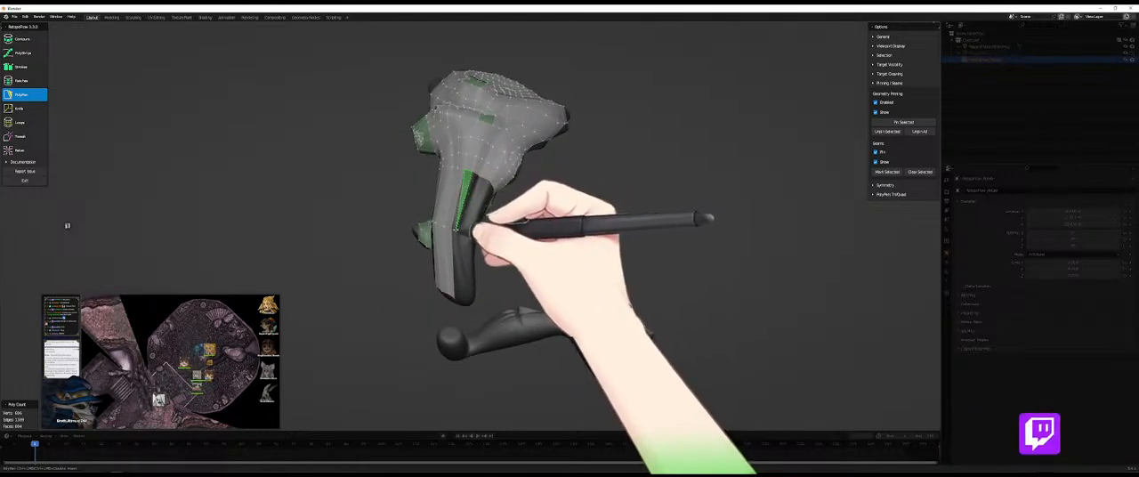
{"action": "left_click", "coordinate": [455, 229], "text": "ctrl"}
{"action": "middle_click_drag", "start_coordinate": [486, 183], "coordinate": [471, 178]}
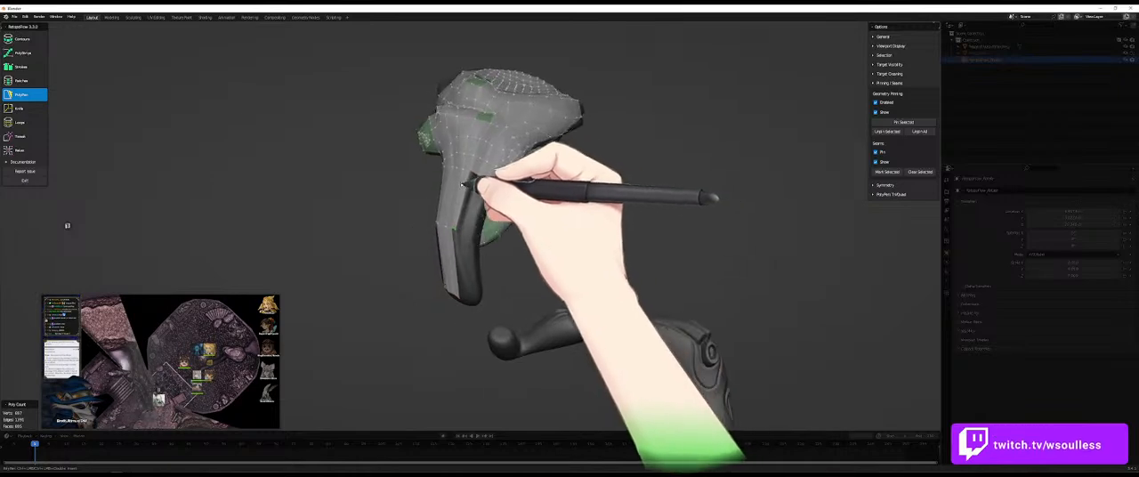
{"action": "scroll", "coordinate": [473, 171], "scroll_direction": "up", "scroll_amount": 3}
{"action": "left_click", "coordinate": [443, 243], "text": "ctrl"}
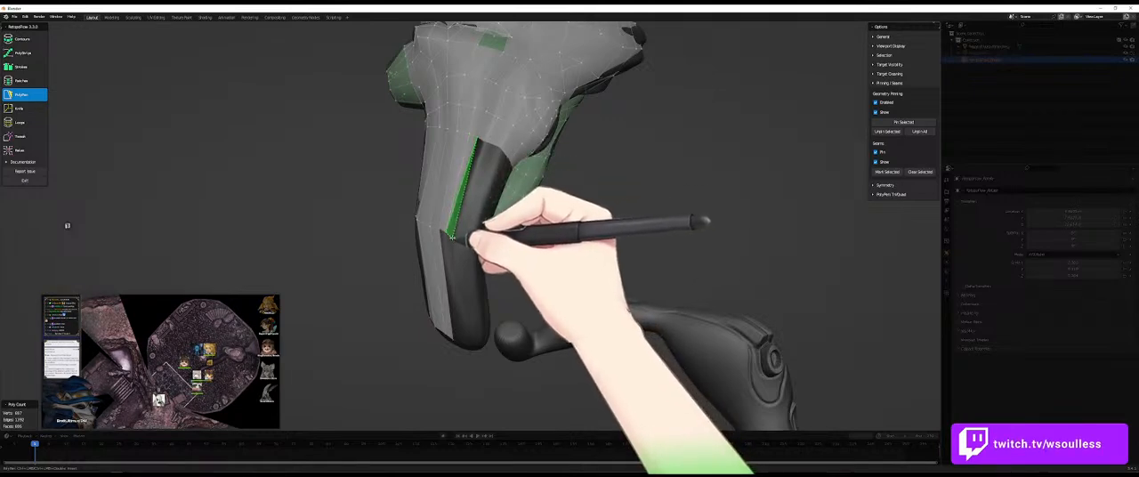
{"action": "left_click", "coordinate": [452, 235], "text": "ctrl"}
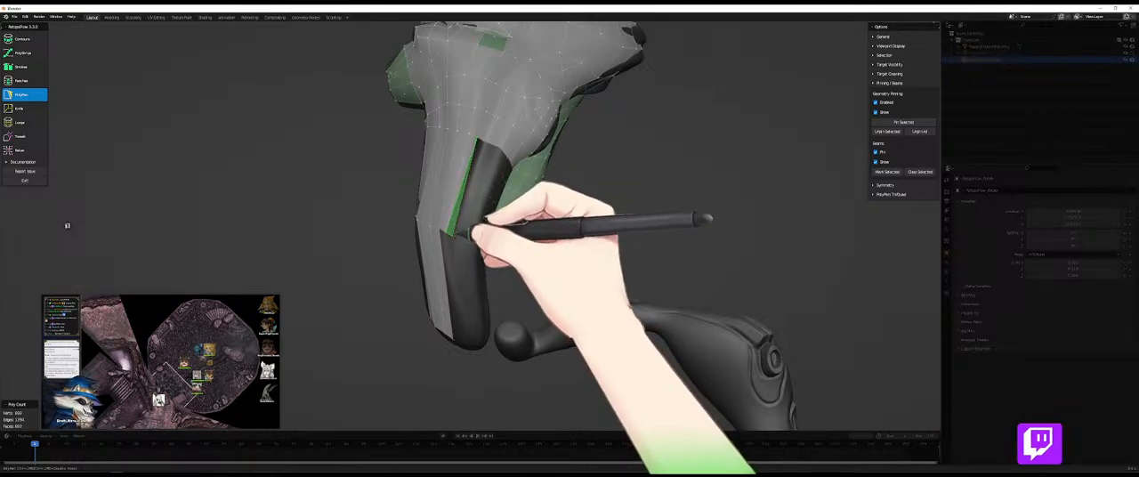
{"action": "left_click", "coordinate": [483, 142], "text": "ctrl"}
{"action": "left_click", "coordinate": [469, 240], "text": "ctrl"}
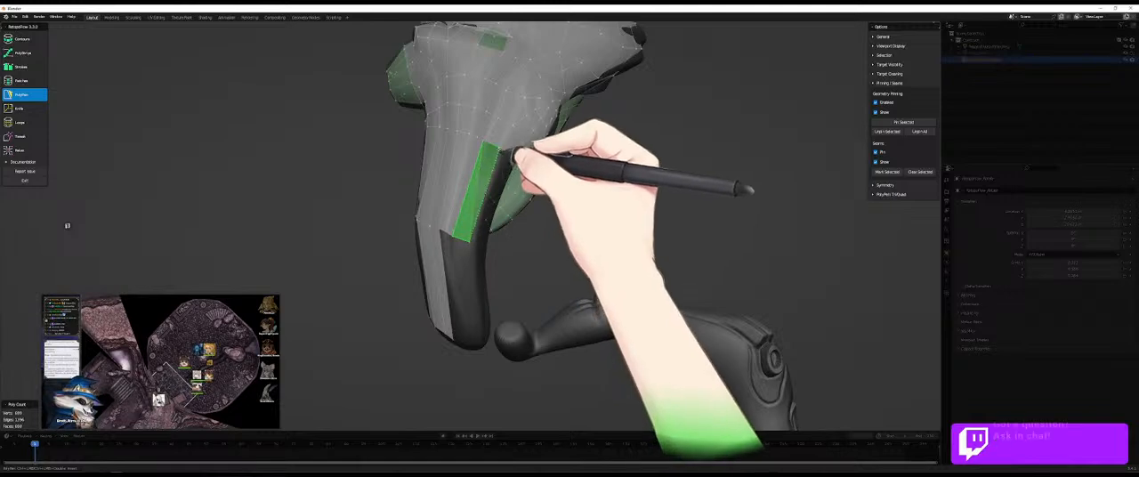
- Extend the upper row of PolyPen faces further around the limb, undoing the last misplaced edit
{"action": "middle_click_drag", "start_coordinate": [526, 211], "coordinate": [514, 240]}
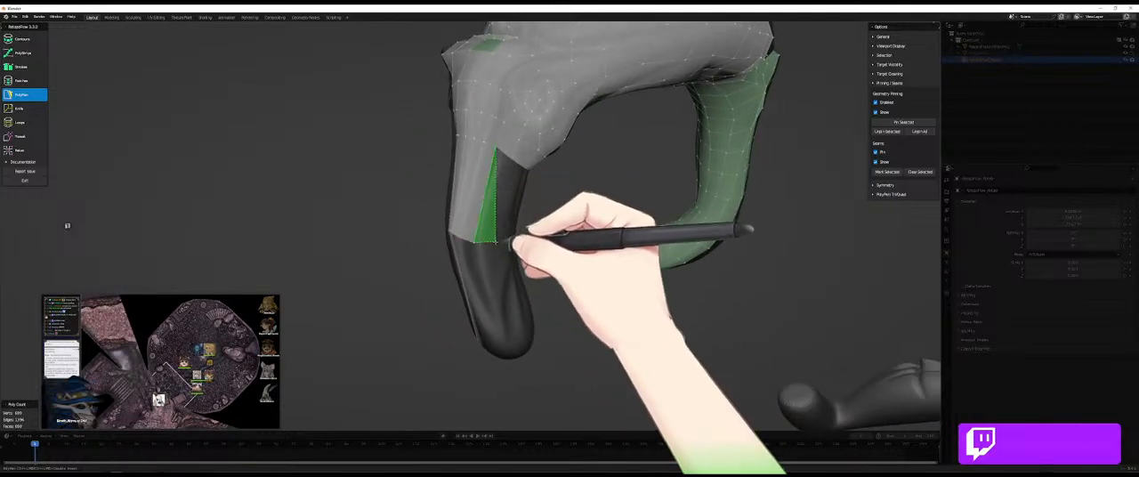
{"action": "left_click", "coordinate": [495, 240], "text": "ctrl"}
{"action": "left_click", "coordinate": [513, 164], "text": "ctrl"}
{"action": "middle_click_drag", "start_coordinate": [513, 166], "coordinate": [521, 246]}
{"action": "left_click", "coordinate": [519, 238], "text": "ctrl"}
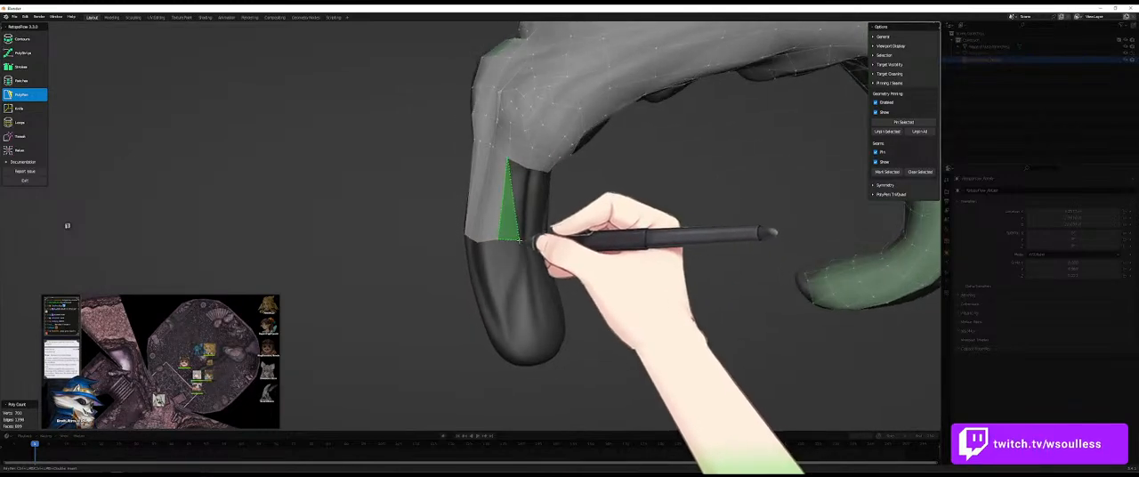
{"action": "key", "text": "ctrl+z"}
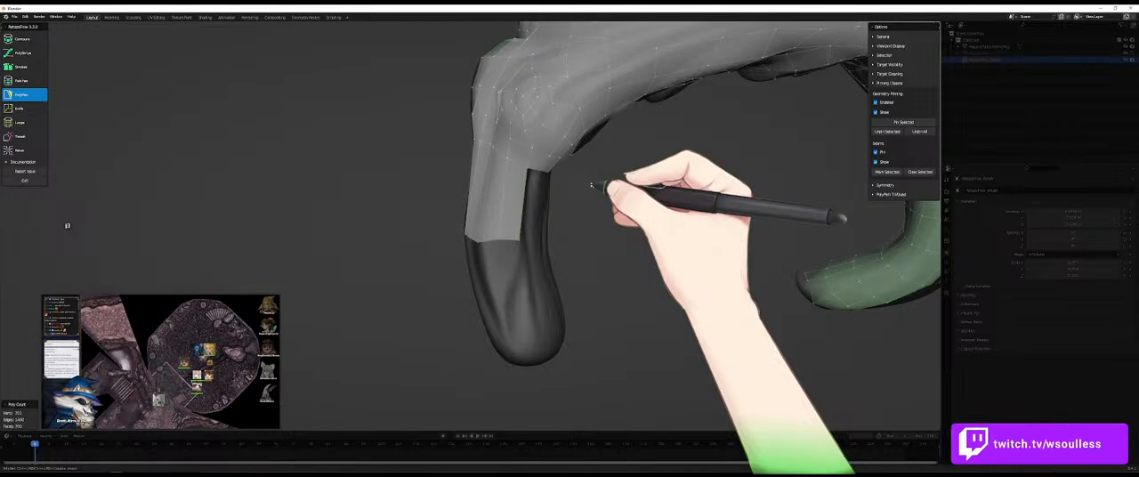
- Fill the remaining gap in the upper row with PolyPen faces so the ring around the limb is closed
{"action": "middle_click_drag", "start_coordinate": [610, 231], "coordinate": [564, 223]}
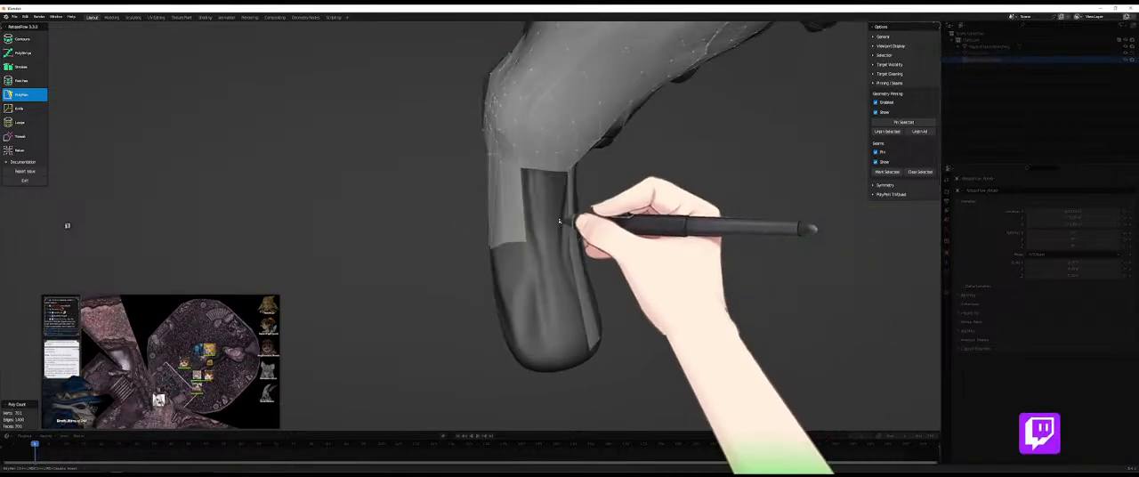
{"action": "left_click", "coordinate": [568, 236]}
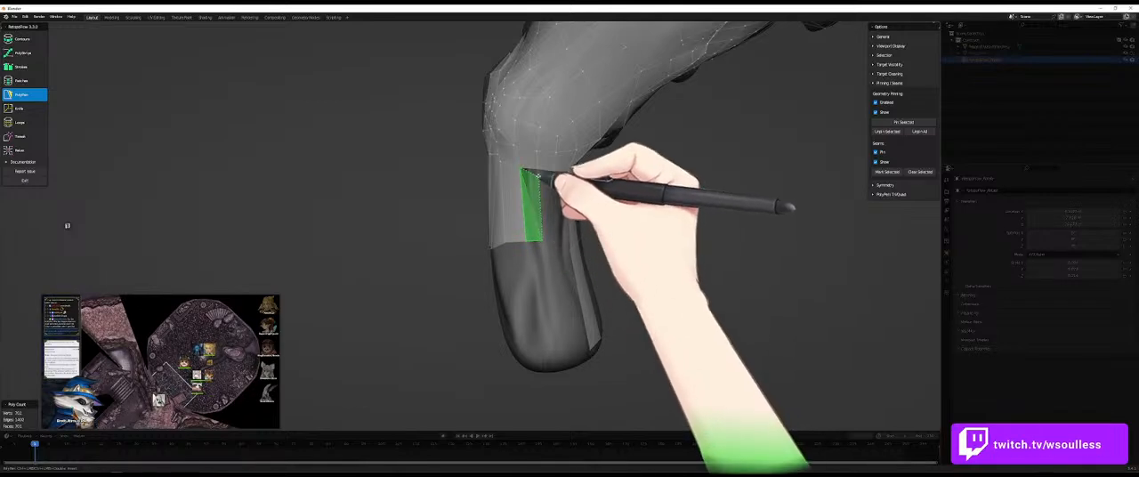
{"action": "middle_click_drag", "start_coordinate": [553, 180], "coordinate": [575, 221]}
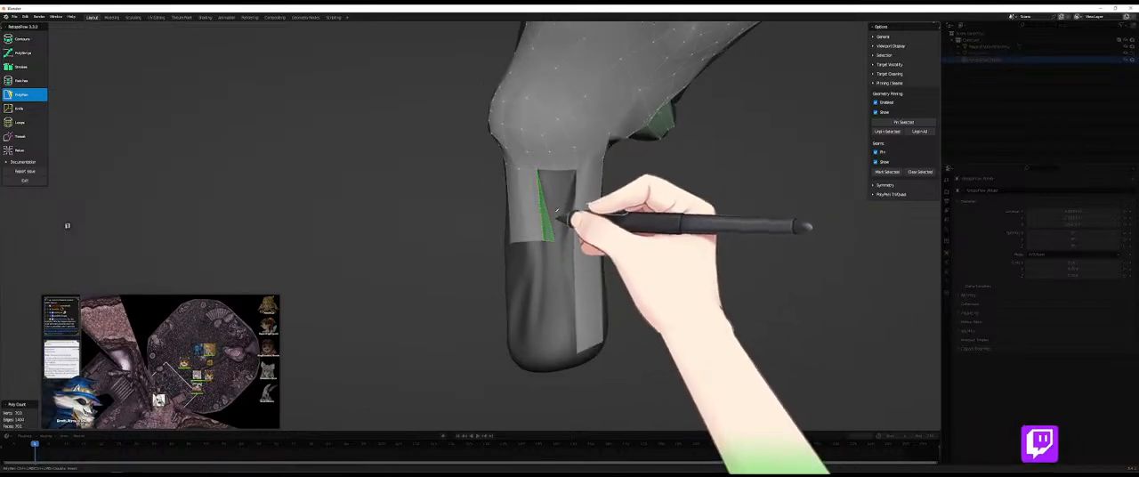
{"action": "left_click", "coordinate": [571, 207]}
- Add long PolyPen faces beside the lower strip, from the mid-limb loop down to the level near the tip
{"action": "middle_click_drag", "start_coordinate": [507, 233], "coordinate": [543, 250]}
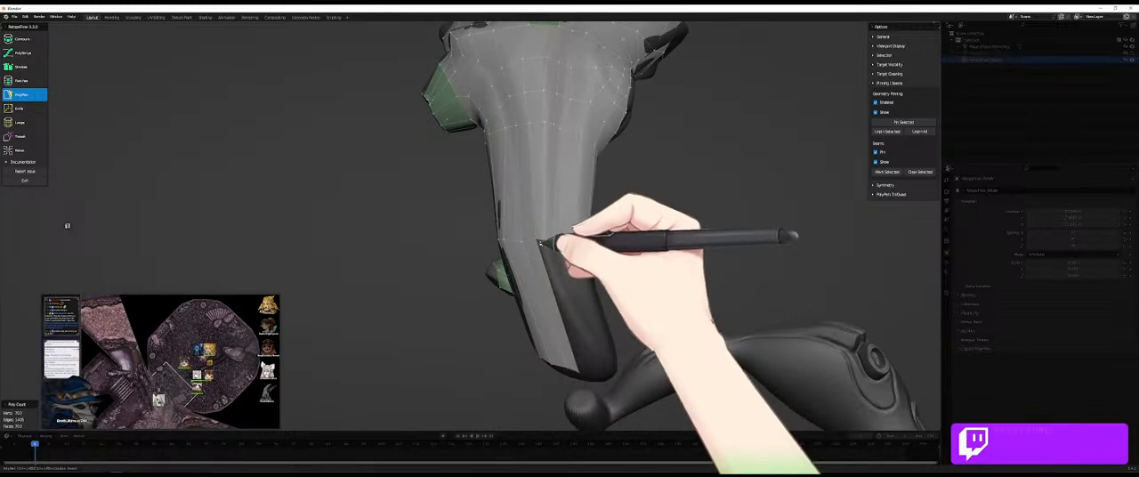
{"action": "middle_click_drag", "start_coordinate": [572, 314], "coordinate": [712, 374]}
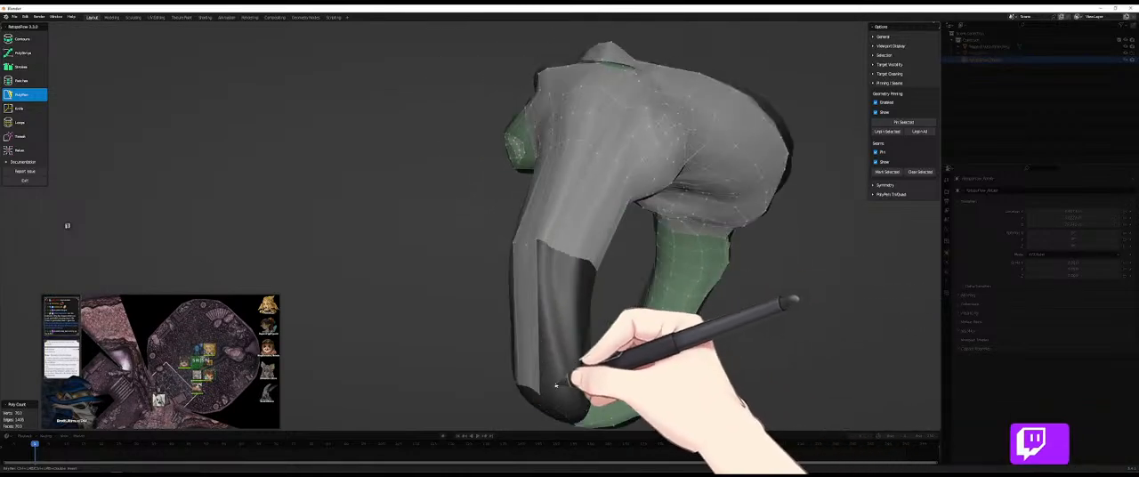
{"action": "left_click", "coordinate": [540, 393]}
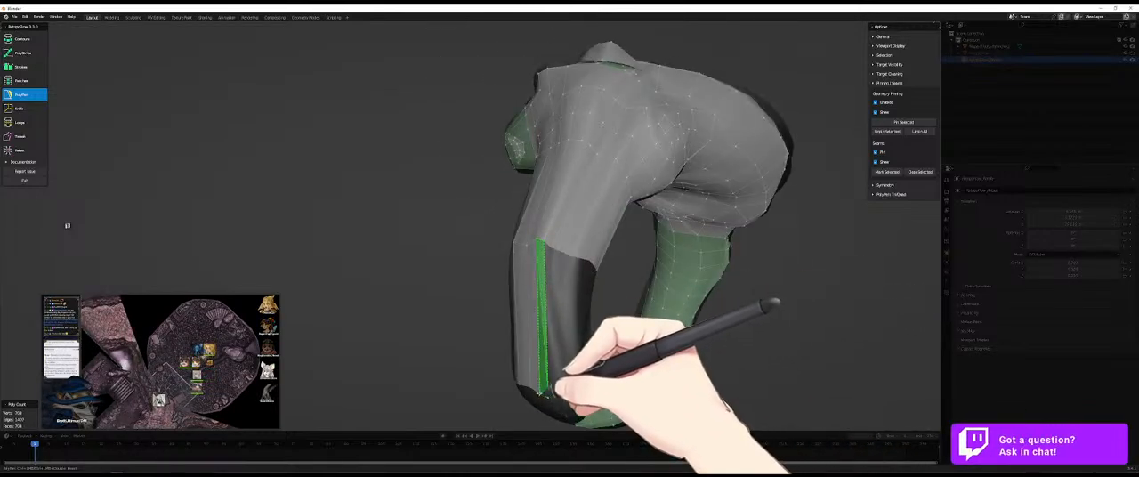
{"action": "mouse_move", "coordinate": [207, 409]}
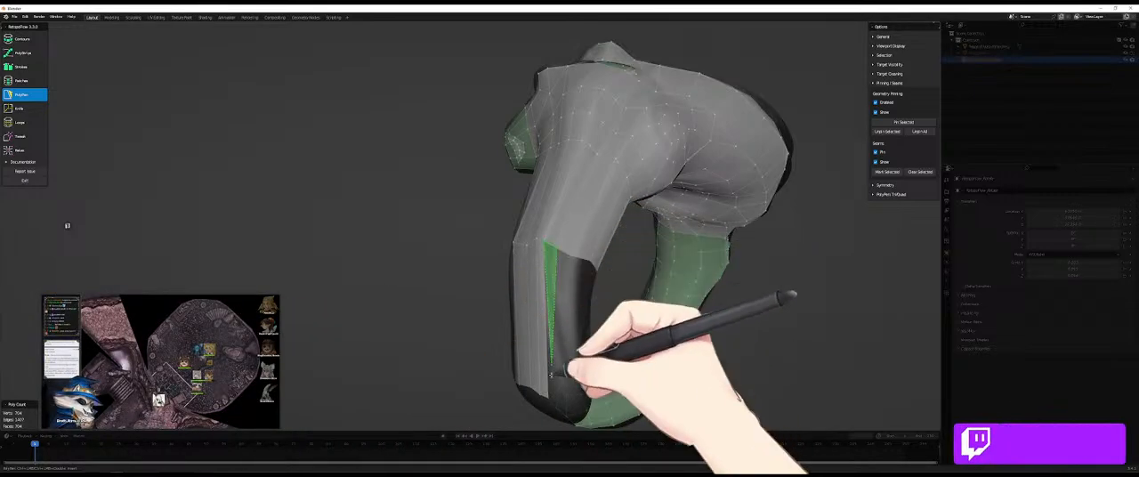
{"action": "middle_click_drag", "start_coordinate": [585, 394], "coordinate": [580, 335]}
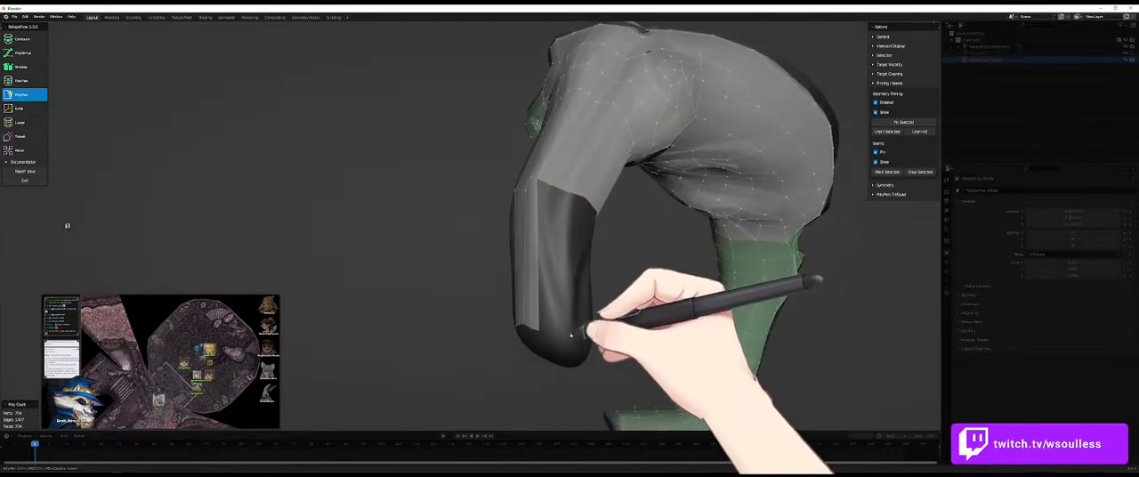
{"action": "left_click", "coordinate": [547, 335], "text": "ctrl"}
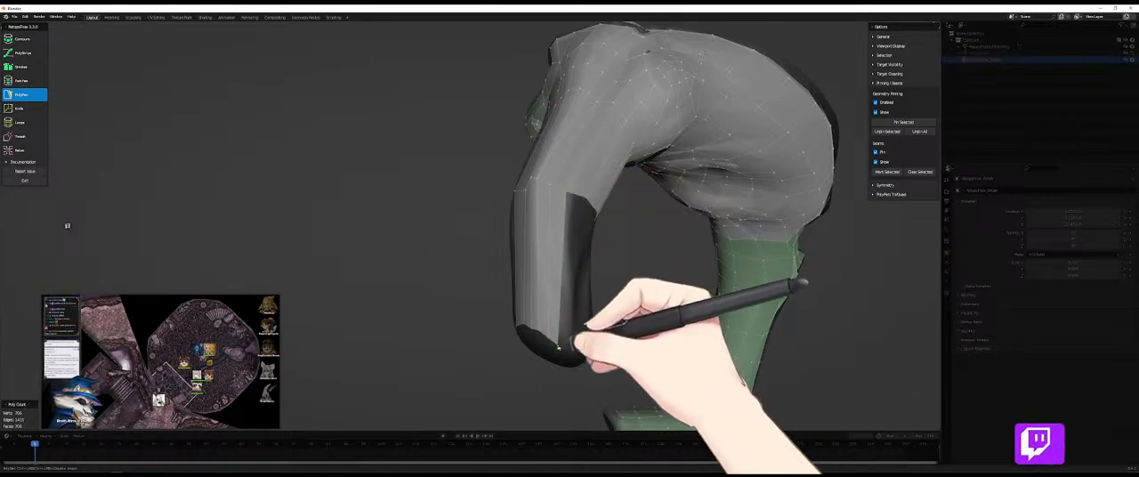
- Continue the lower row of PolyPen faces around the limb and close the ring just above the tip
{"action": "middle_click_drag", "start_coordinate": [606, 316], "coordinate": [579, 336]}
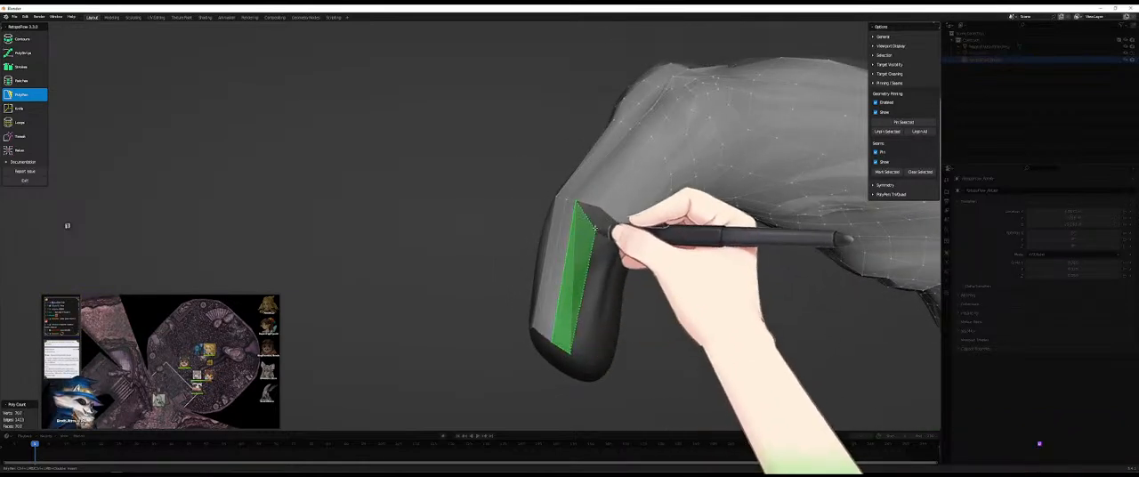
{"action": "middle_click_drag", "start_coordinate": [623, 227], "coordinate": [571, 346]}
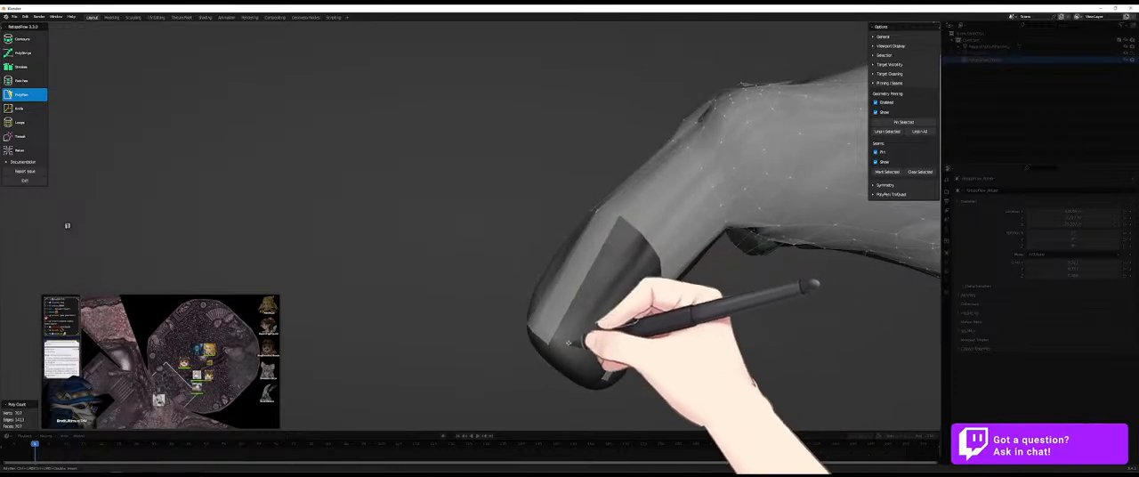
{"action": "middle_click_drag", "start_coordinate": [639, 231], "coordinate": [609, 329]}
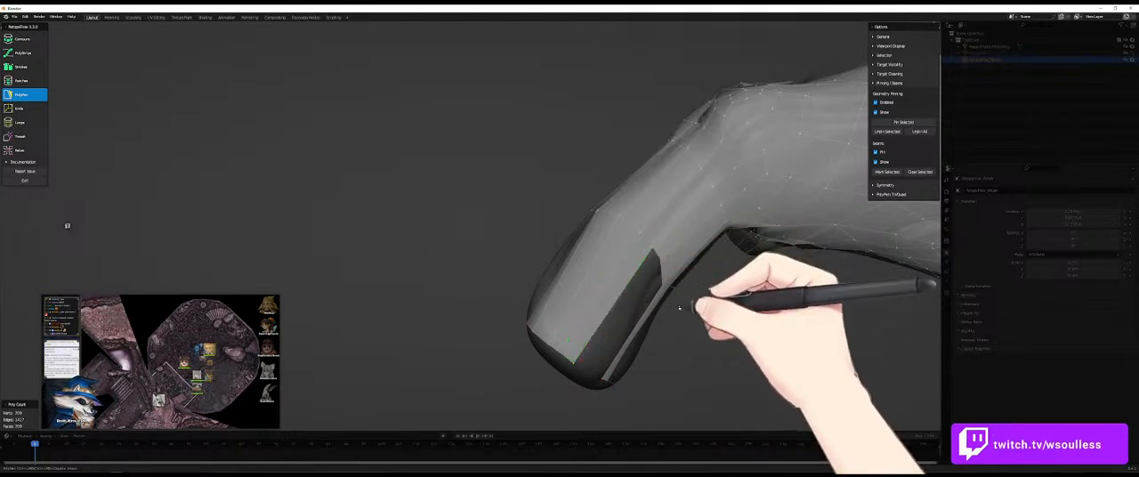
{"action": "middle_click_drag", "start_coordinate": [678, 307], "coordinate": [644, 278]}
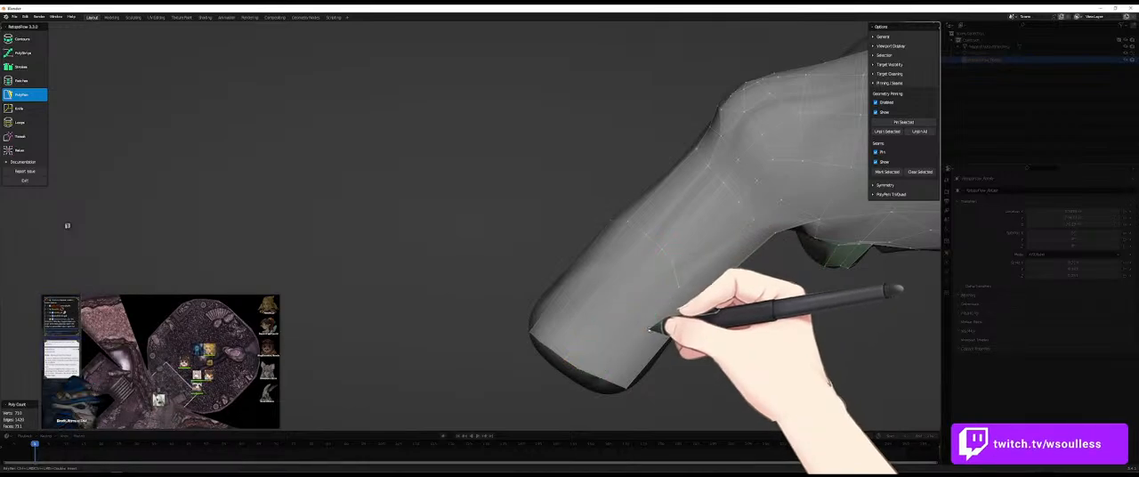
- Bridge the open tip with a diagonal strip of PolyPen faces and insert an edge loop across it
{"action": "middle_click_drag", "start_coordinate": [647, 334], "coordinate": [540, 261]}
{"action": "middle_click_drag", "start_coordinate": [566, 291], "coordinate": [590, 295]}
{"action": "key", "text": "7"}
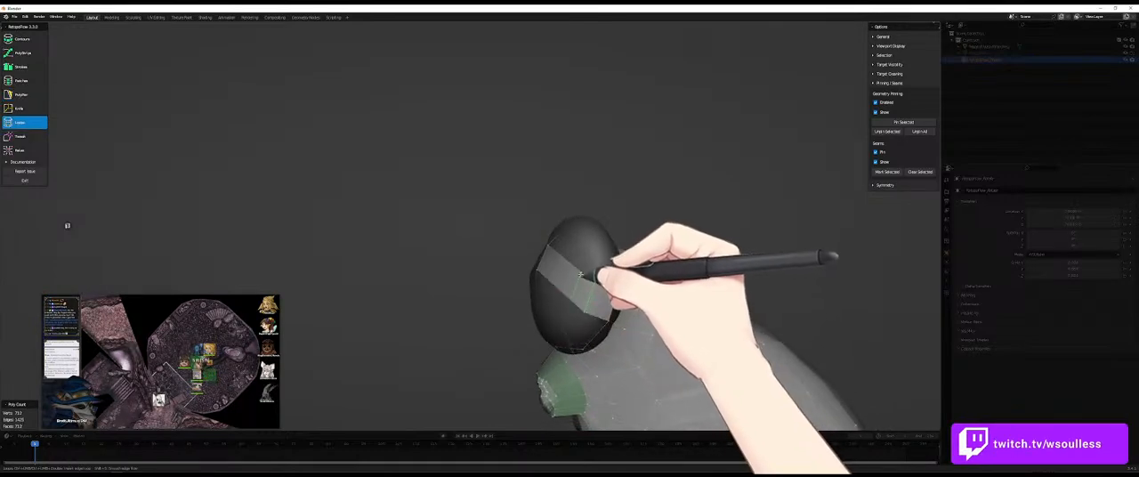
{"action": "left_click", "coordinate": [582, 274]}
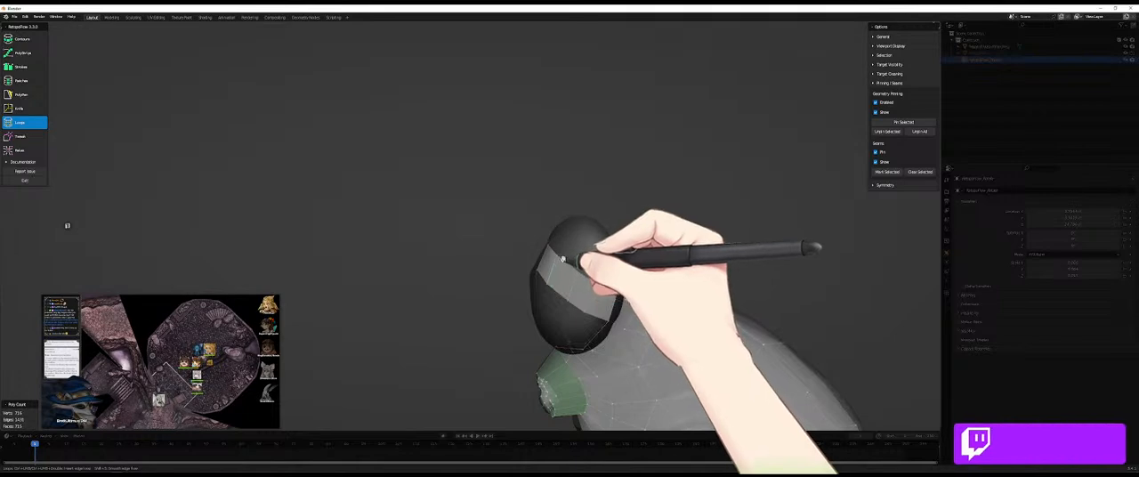
- Add a PolyPen face between the diagonal strip and the rim on one side of the tip
{"action": "key", "text": "5"}
{"action": "middle_click_drag", "start_coordinate": [558, 286], "coordinate": [563, 308]}
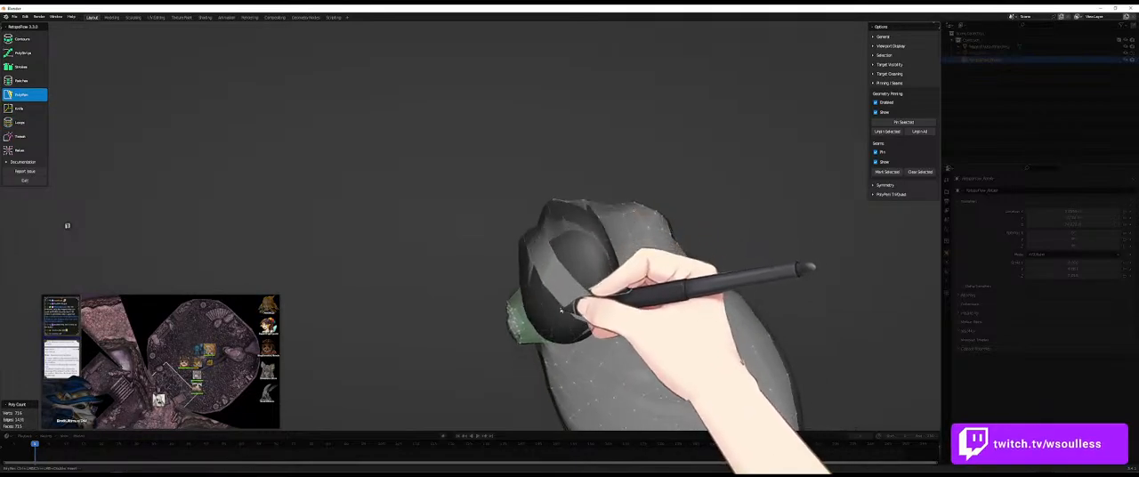
{"action": "left_click", "coordinate": [568, 248]}
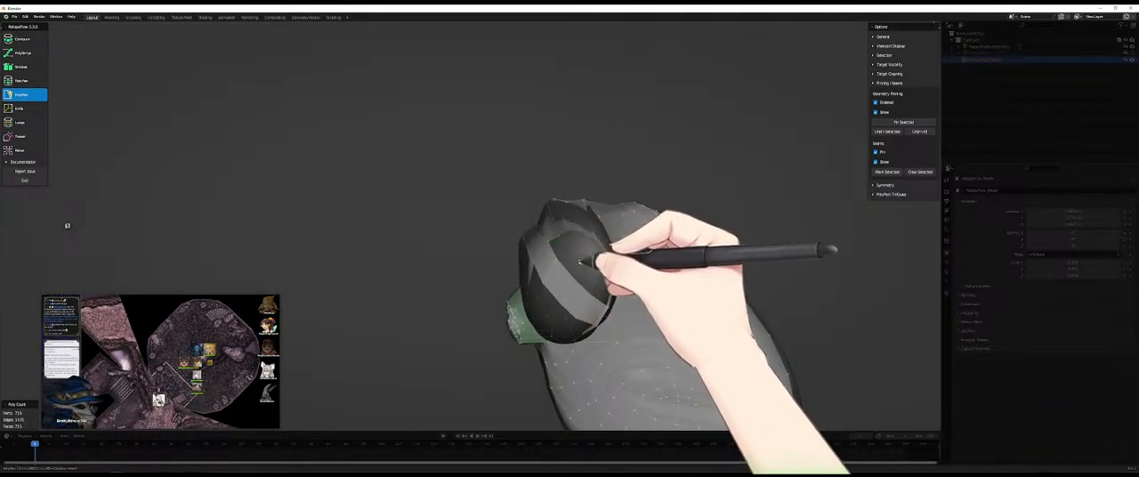
{"action": "middle_click_drag", "start_coordinate": [601, 278], "coordinate": [579, 258]}
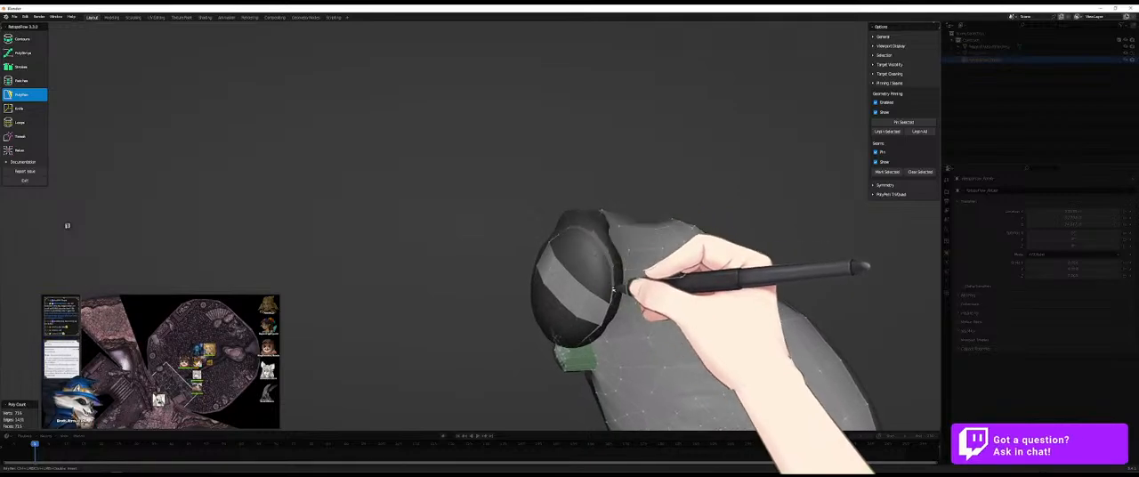
{"action": "left_click", "coordinate": [608, 283]}
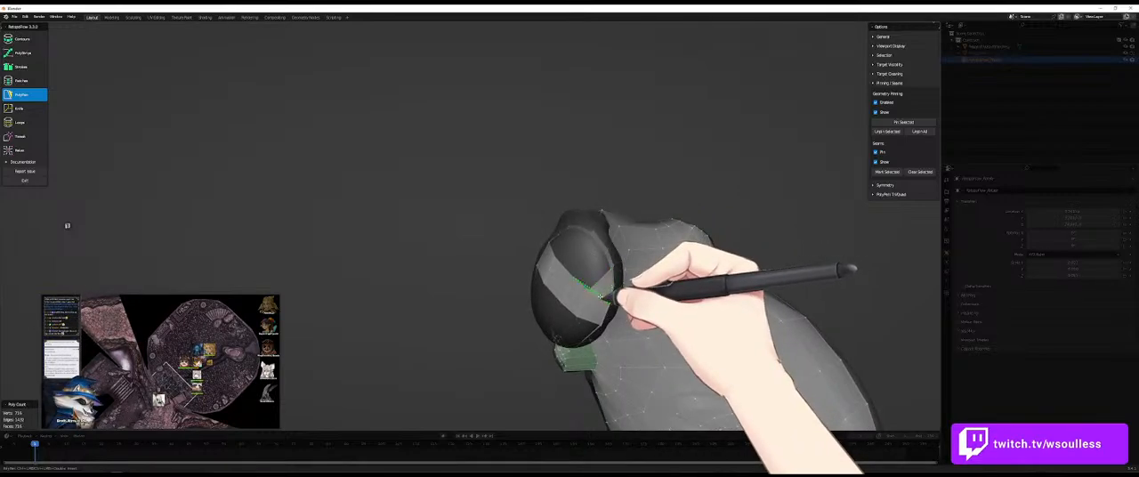
{"action": "left_click", "coordinate": [605, 257]}
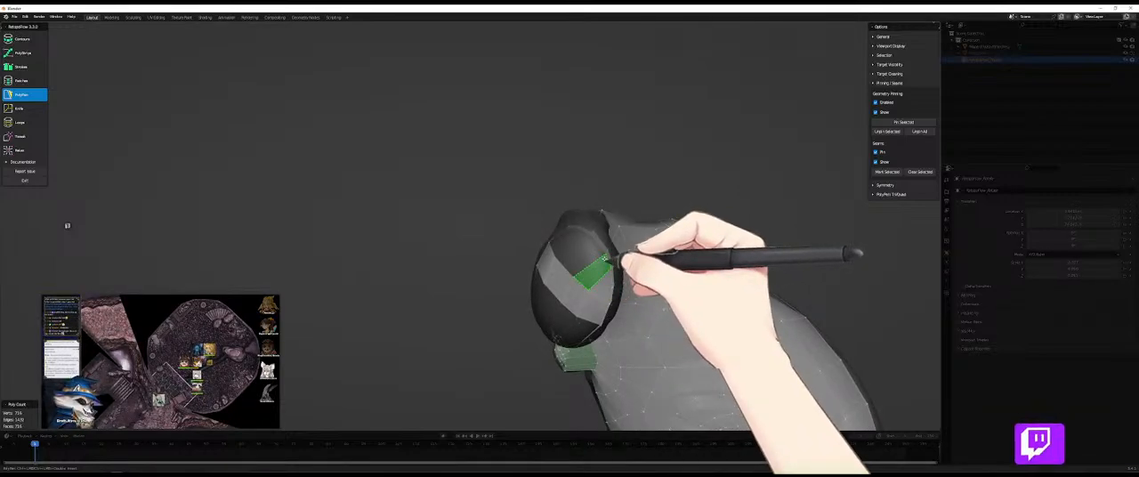
- Insert another edge loop into the tip faces and fill the gap on that side with PolyPen faces
{"action": "key", "text": "7"}
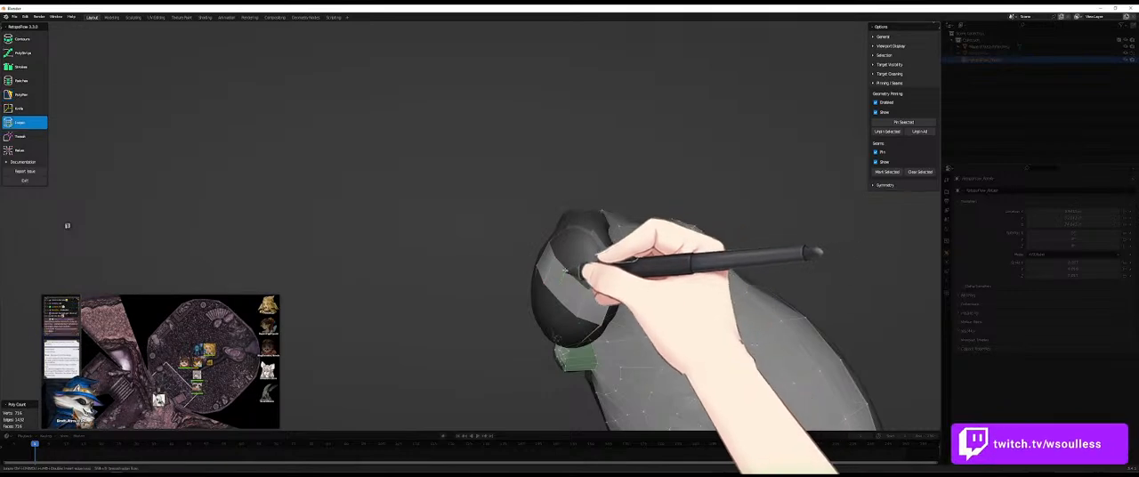
{"action": "key", "text": "5"}
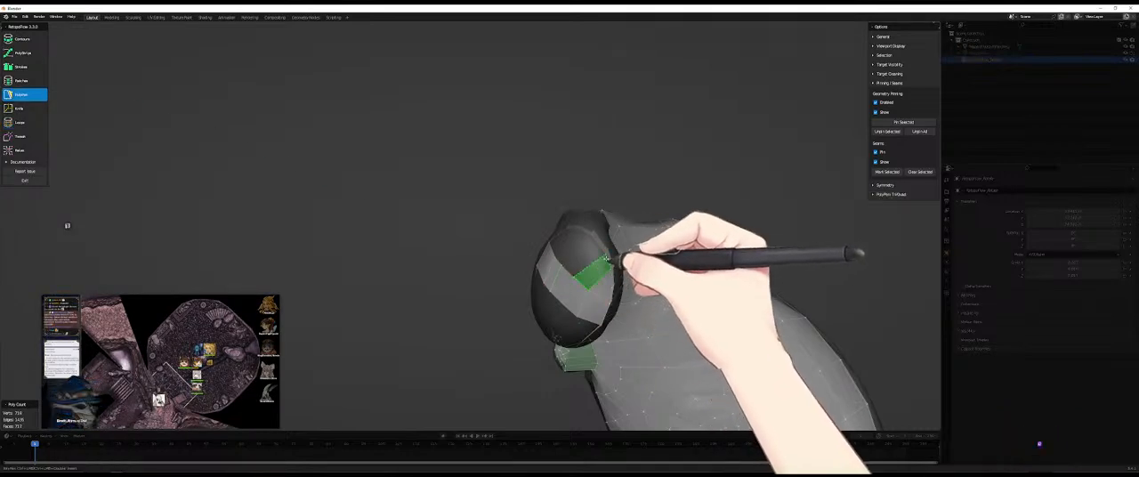
{"action": "left_click", "coordinate": [570, 269]}
{"action": "middle_click_drag", "start_coordinate": [558, 272], "coordinate": [578, 233]}
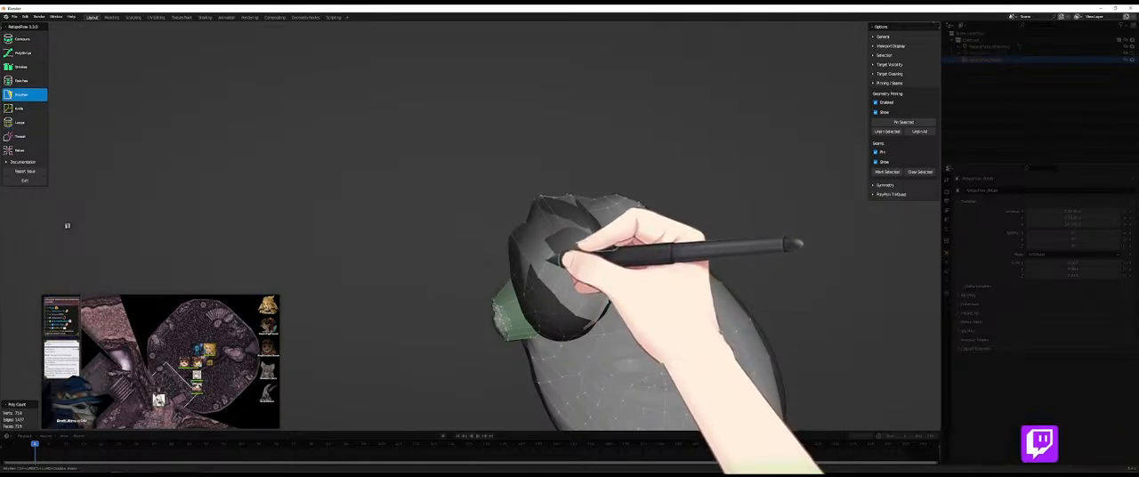
{"action": "key", "text": "7"}
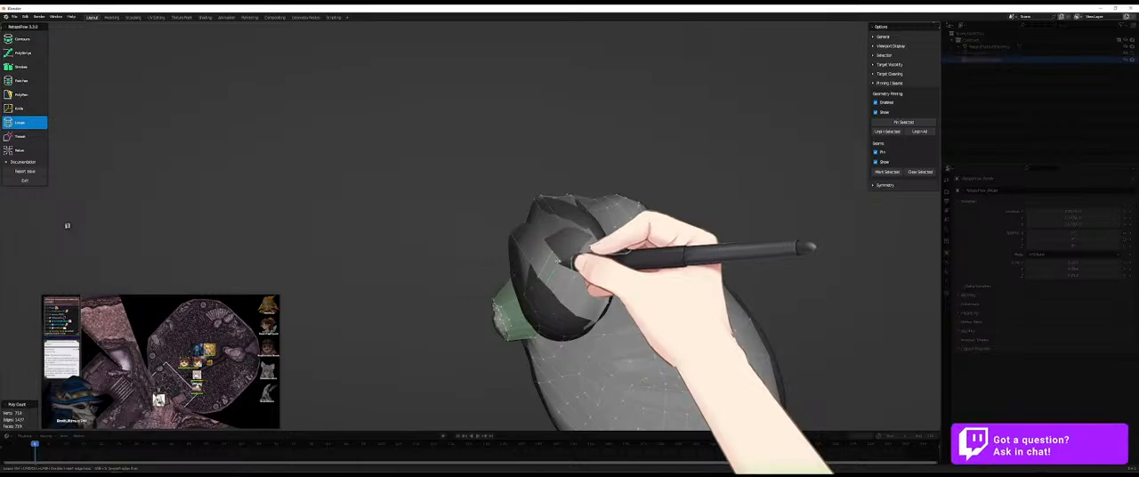
{"action": "key", "text": "5"}
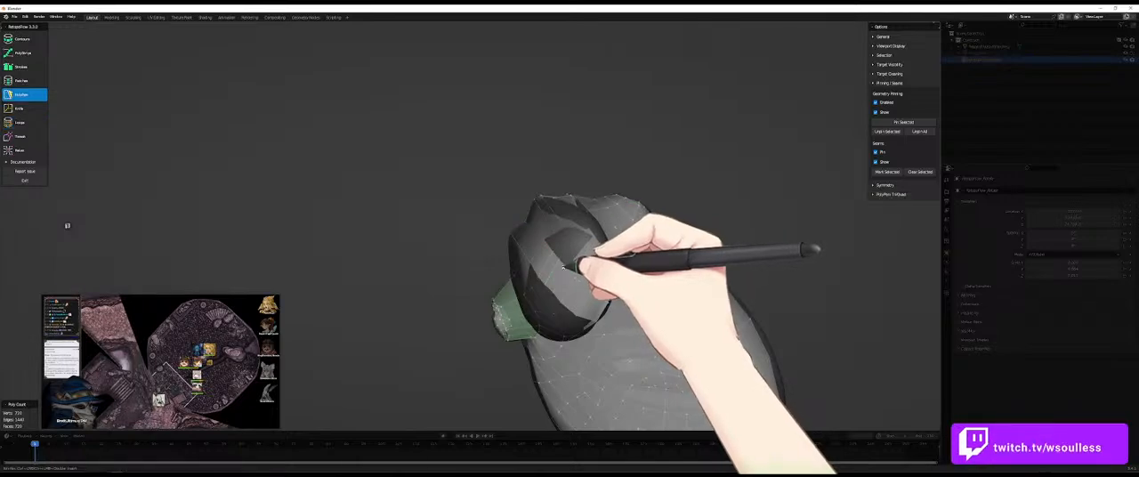
{"action": "left_click", "coordinate": [588, 233], "text": "ctrl"}
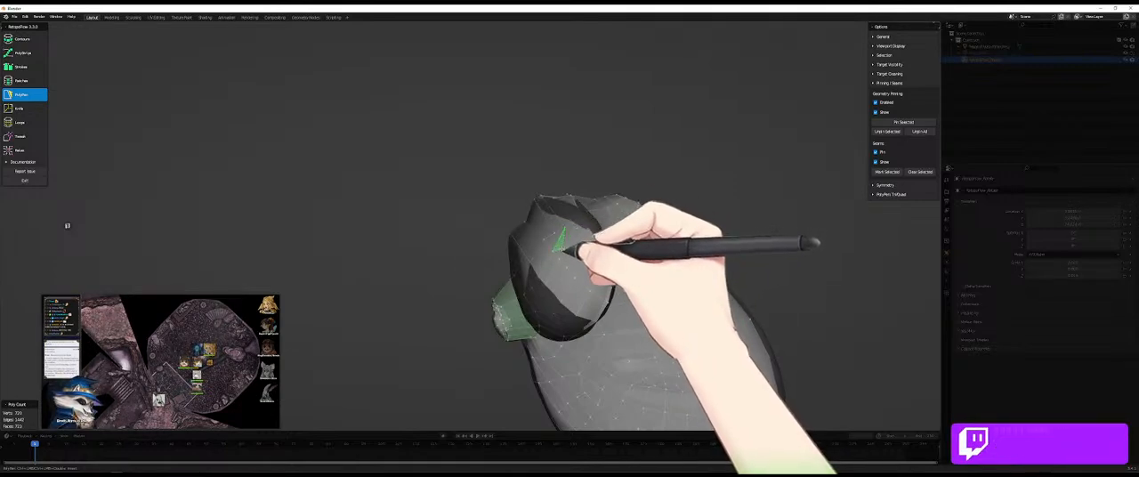
- Fill the opening on the other side of the diagonal strip with PolyPen faces joined to the rim
{"action": "middle_click_drag", "start_coordinate": [558, 236], "coordinate": [597, 255]}
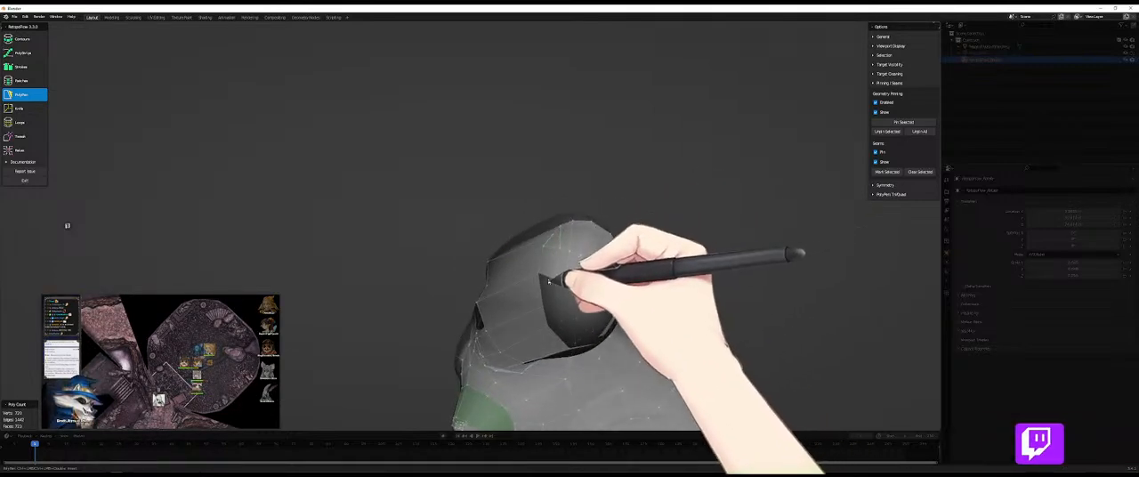
{"action": "middle_click_drag", "start_coordinate": [570, 313], "coordinate": [531, 270]}
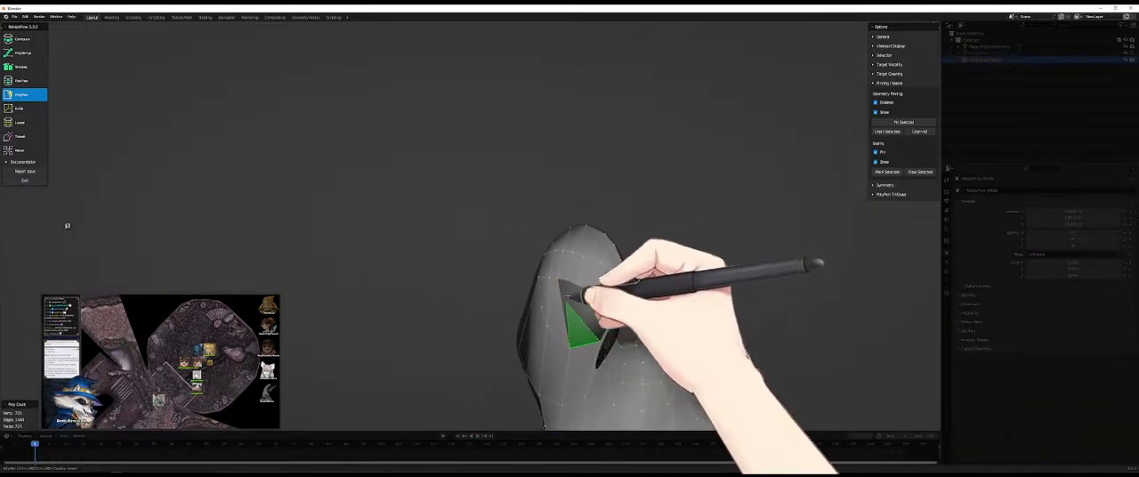
{"action": "middle_click_drag", "start_coordinate": [578, 290], "coordinate": [594, 322]}
{"action": "middle_click_drag", "start_coordinate": [583, 283], "coordinate": [591, 298]}
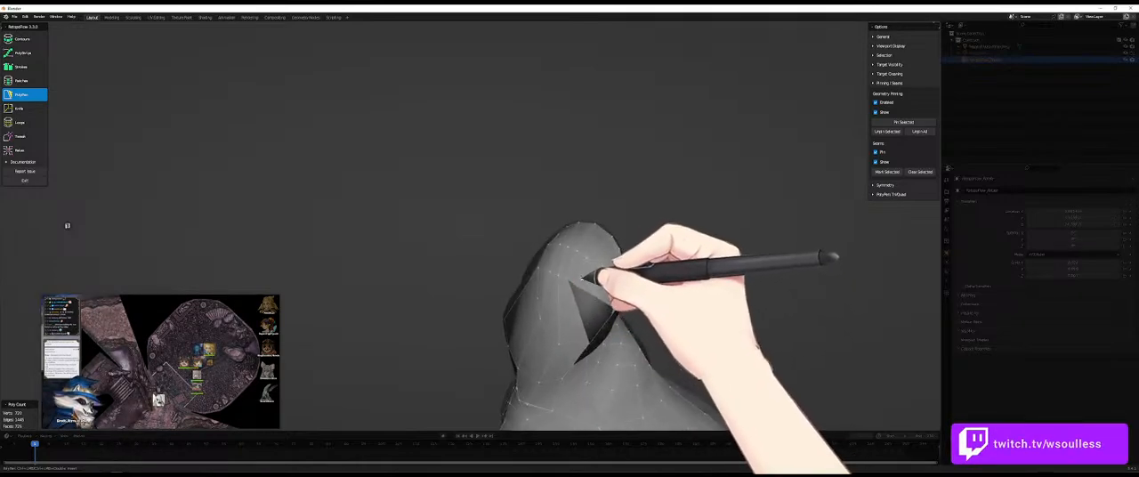
{"action": "middle_click_drag", "start_coordinate": [610, 246], "coordinate": [597, 269]}
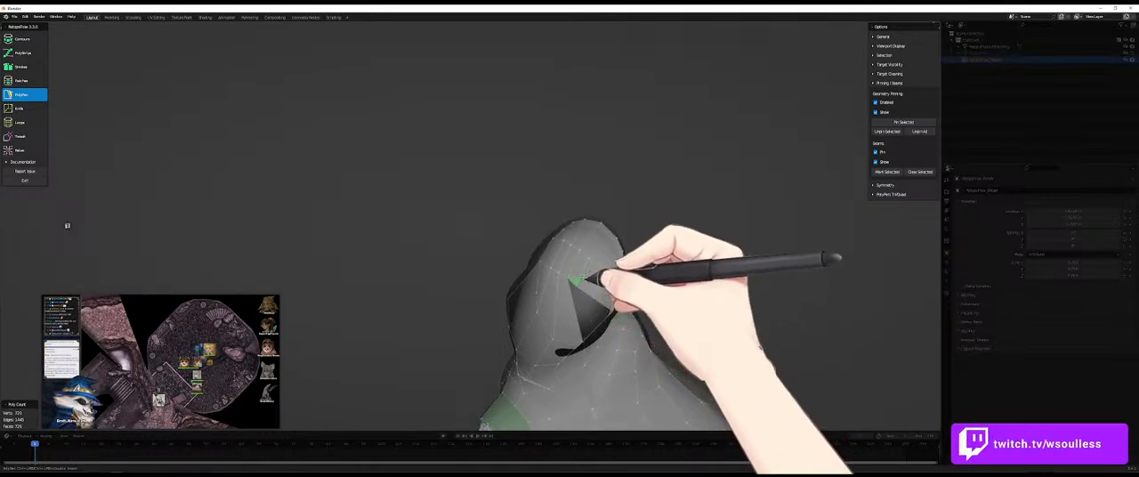
{"action": "left_click", "coordinate": [583, 282]}
- Undo the tip faces and the diagonal strip back to the open ring
{"action": "key", "text": "ctrl+z"}
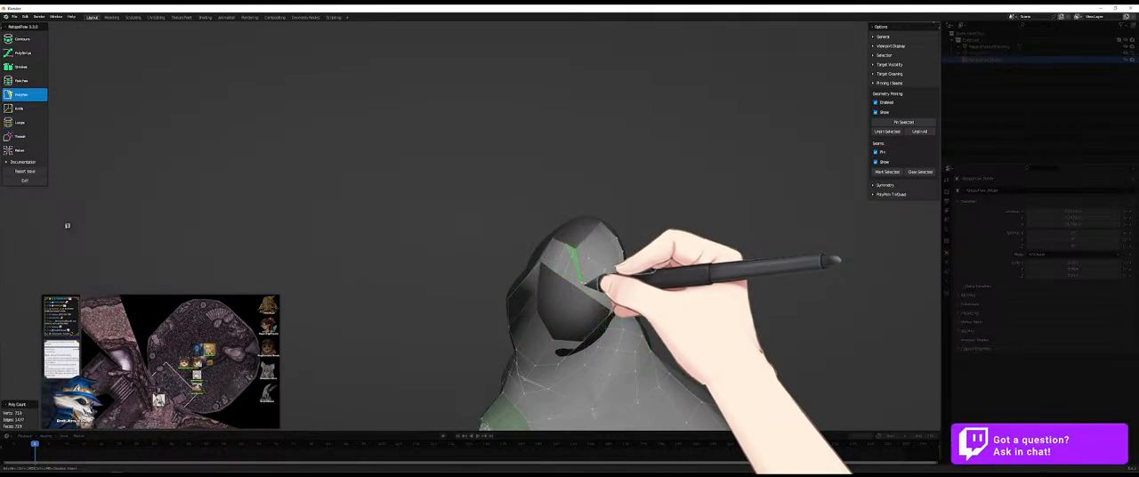
{"action": "key", "text": "ctrl+z"}
{"action": "key", "text": "ctrl+z"}
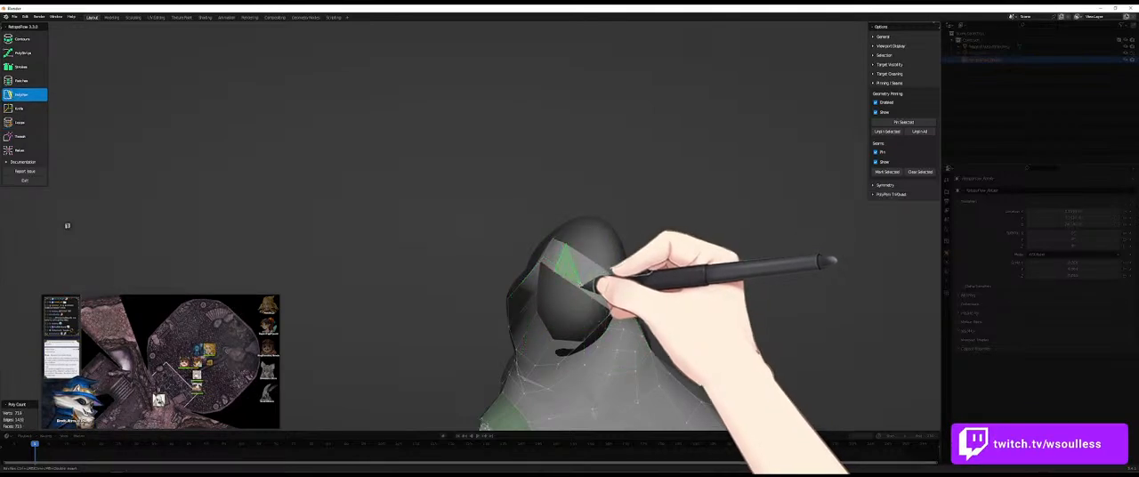
{"action": "key", "text": "ctrl+z"}
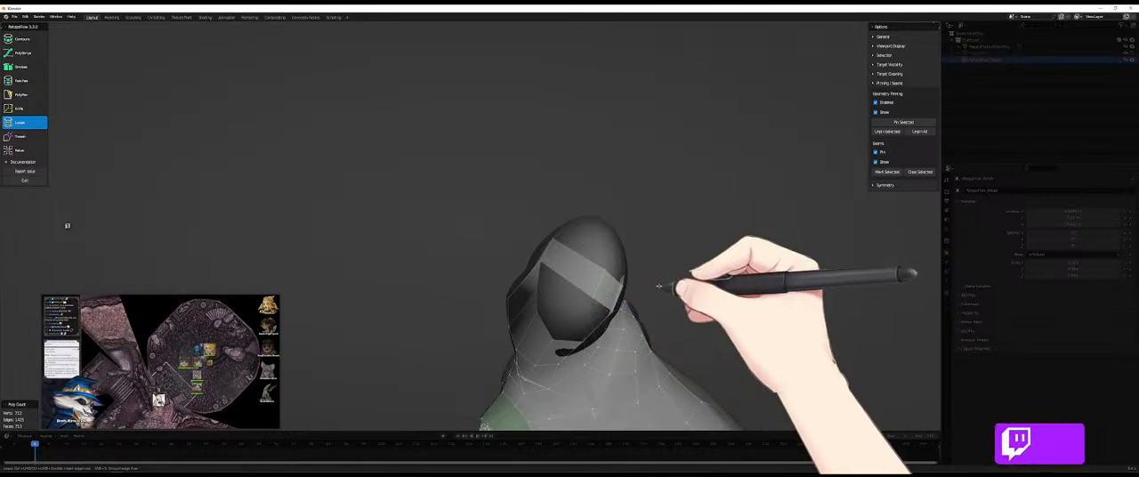
{"action": "key", "text": "ctrl+z"}
- Rebuild the tip cap with PolyPen faces along both sides of the opening and across its middle
{"action": "middle_click_drag", "start_coordinate": [596, 289], "coordinate": [567, 303]}
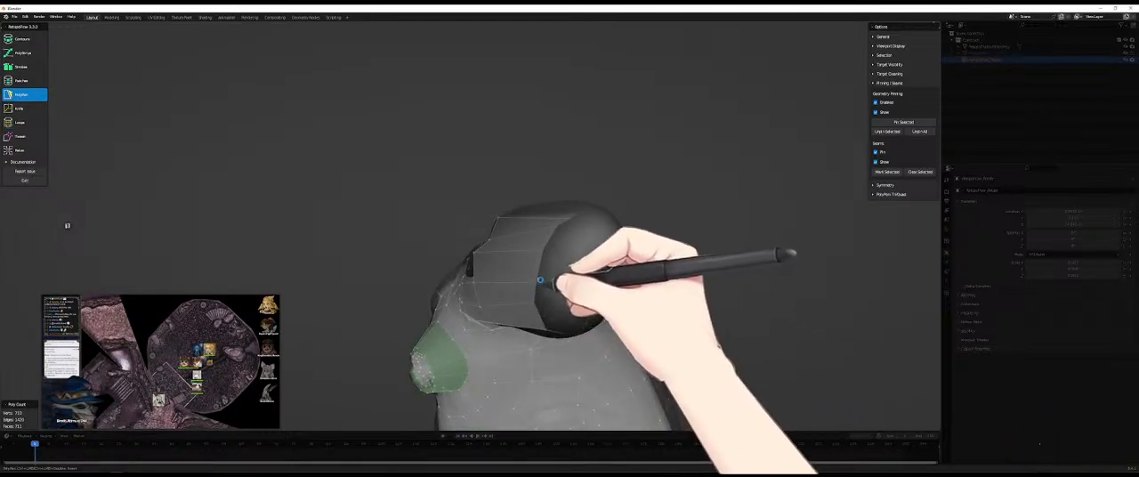
{"action": "middle_click_drag", "start_coordinate": [516, 273], "coordinate": [568, 282]}
{"action": "middle_click_drag", "start_coordinate": [648, 290], "coordinate": [608, 292]}
{"action": "middle_click_drag", "start_coordinate": [535, 293], "coordinate": [605, 256]}
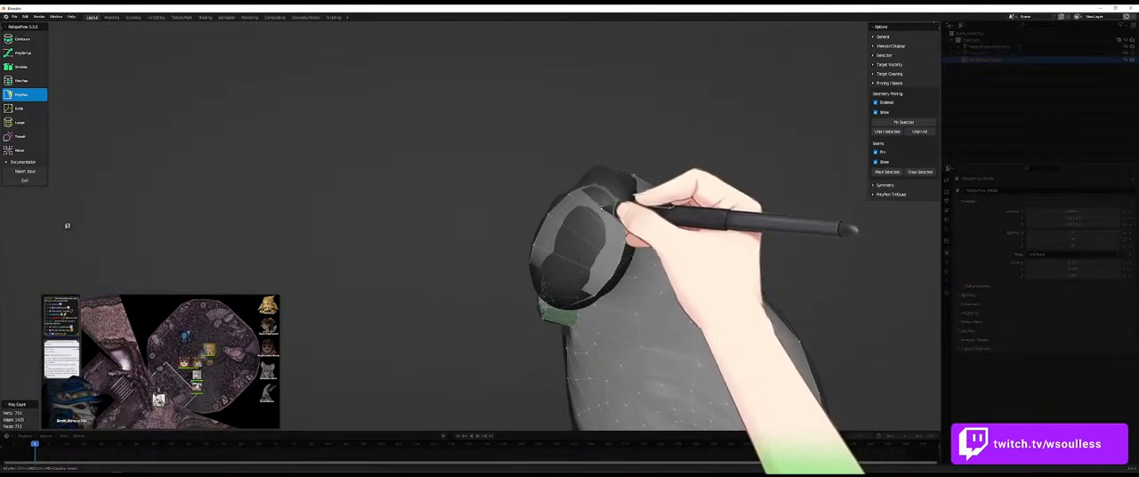
- Insert an edge loop in the new tip cap and fill the gap at one end with PolyPen faces
{"action": "key", "text": "7"}
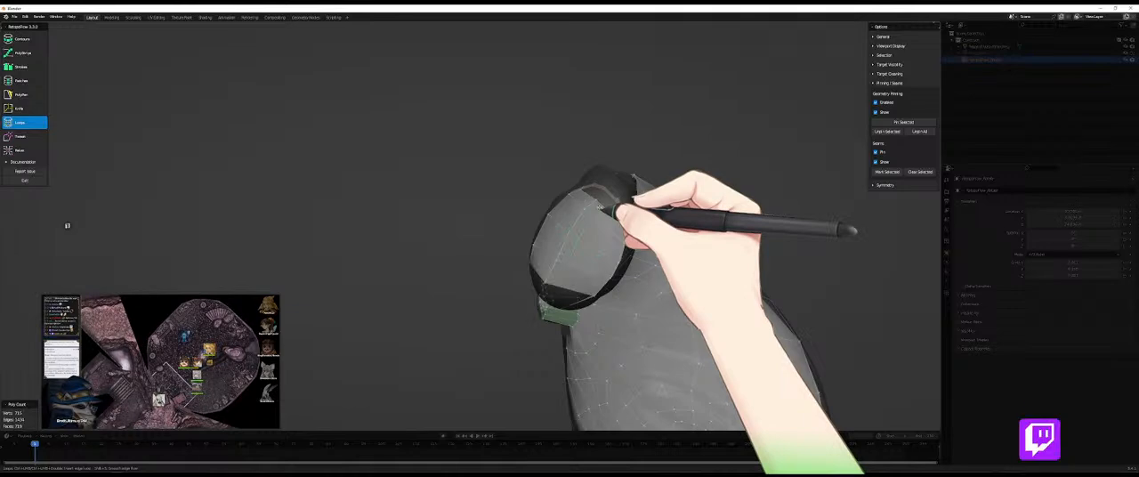
{"action": "key", "text": "5"}
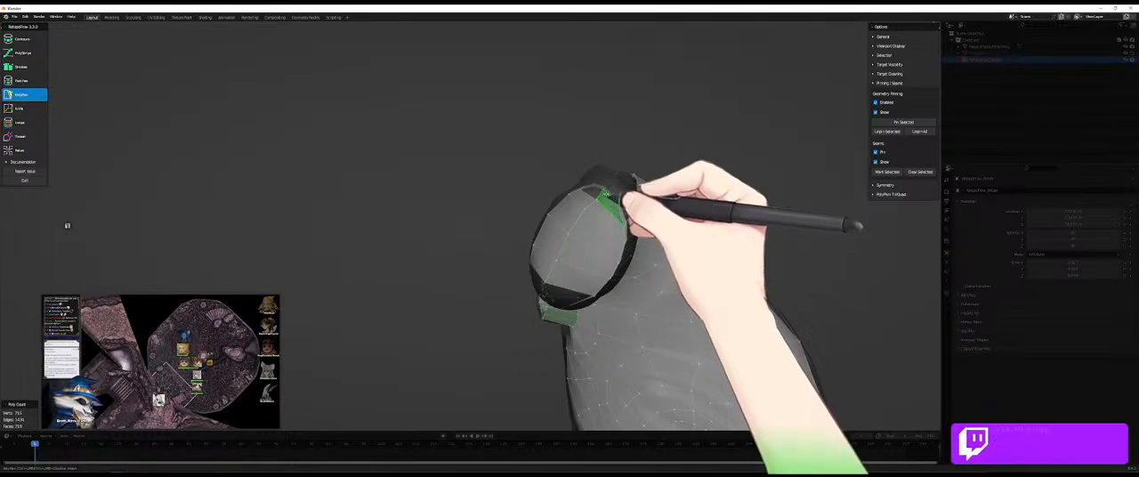
{"action": "middle_click_drag", "start_coordinate": [597, 195], "coordinate": [591, 281]}
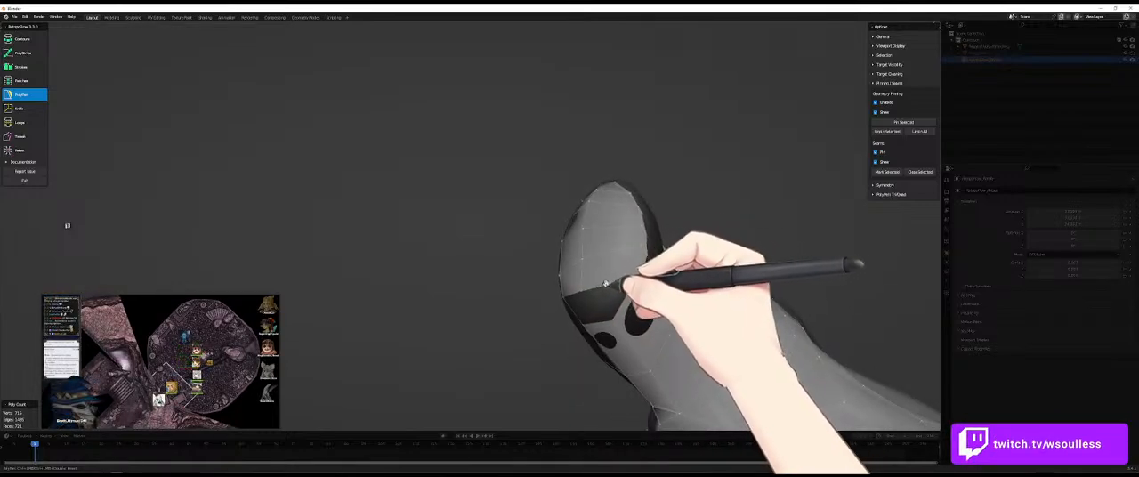
- Fill the remaining opening beneath the rounded tip with PolyPen faces joined to the rim
{"action": "left_click", "coordinate": [630, 305]}
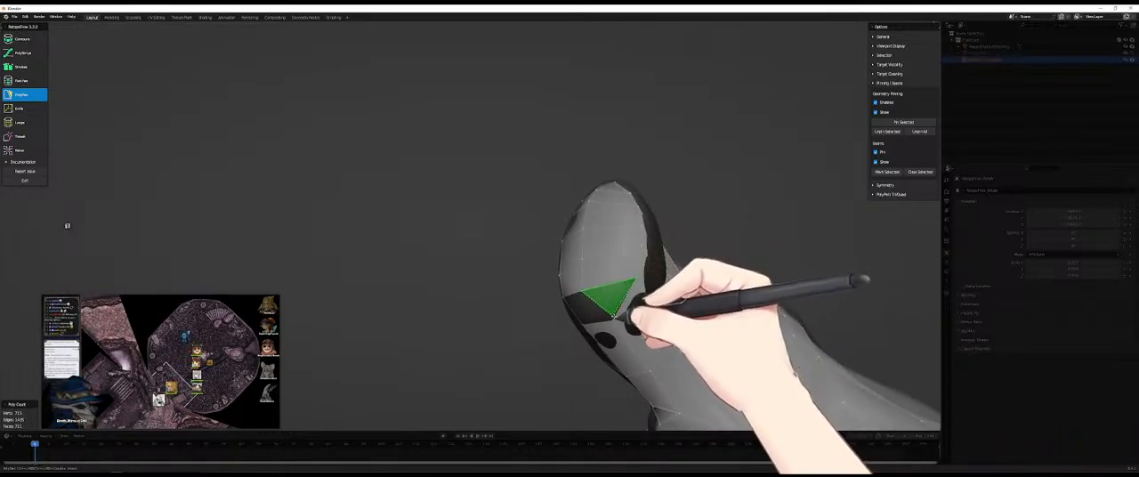
{"action": "middle_click_drag", "start_coordinate": [604, 318], "coordinate": [605, 274]}
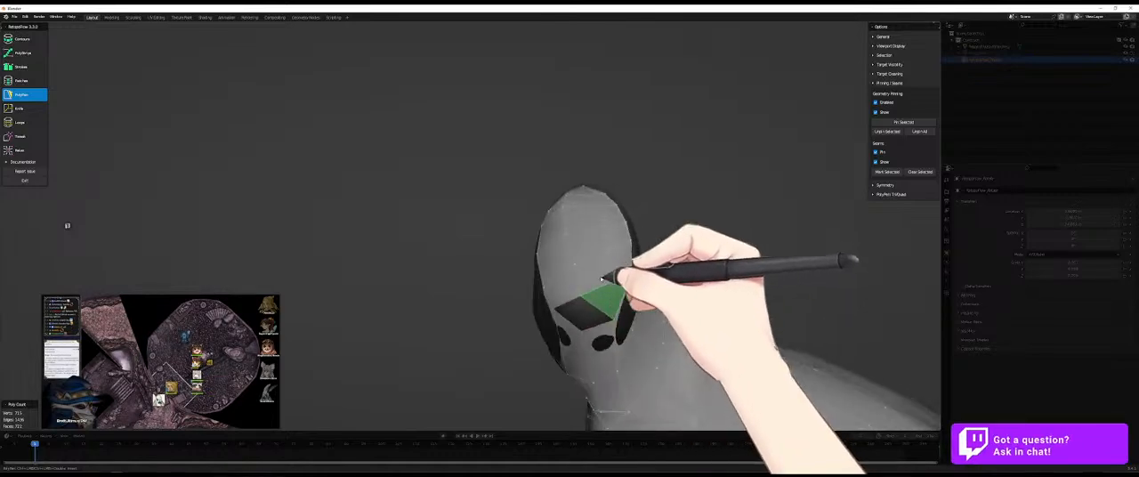
{"action": "middle_click_drag", "start_coordinate": [575, 318], "coordinate": [525, 255]}
- Insert edge loops around the limb below the tip with Loops and even them out with Relax
{"action": "key", "text": "7"}
{"action": "left_click", "coordinate": [497, 249], "text": "ctrl"}
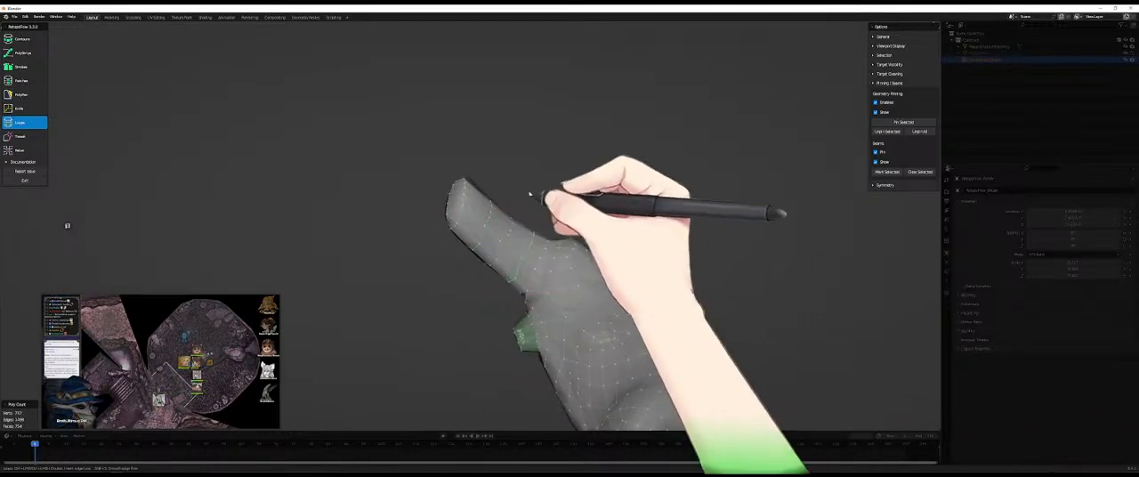
{"action": "key", "text": "9"}
{"action": "key", "text": "7"}
{"action": "mouse_move", "coordinate": [504, 240]}
{"action": "middle_mouse_down"}
{"action": "mouse_move", "coordinate": [534, 186]}
{"action": "mouse_move", "coordinate": [509, 254]}
{"action": "mouse_move", "coordinate": [509, 233]}
{"action": "mouse_move", "coordinate": [498, 301]}
{"action": "mouse_move", "coordinate": [520, 356]}
{"action": "mouse_move", "coordinate": [504, 405]}
{"action": "mouse_move", "coordinate": [540, 335]}
{"action": "mouse_move", "coordinate": [590, 310]}
{"action": "mouse_move", "coordinate": [508, 381]}
{"action": "mouse_move", "coordinate": [611, 338]}
{"action": "mouse_move", "coordinate": [525, 343]}
{"action": "mouse_move", "coordinate": [507, 326]}
{"action": "middle_mouse_up"}
{"action": "key", "text": "9"}
{"action": "key", "text": "7"}
{"action": "scroll", "coordinate": [525, 328], "scroll_direction": "up", "scroll_amount": 3}
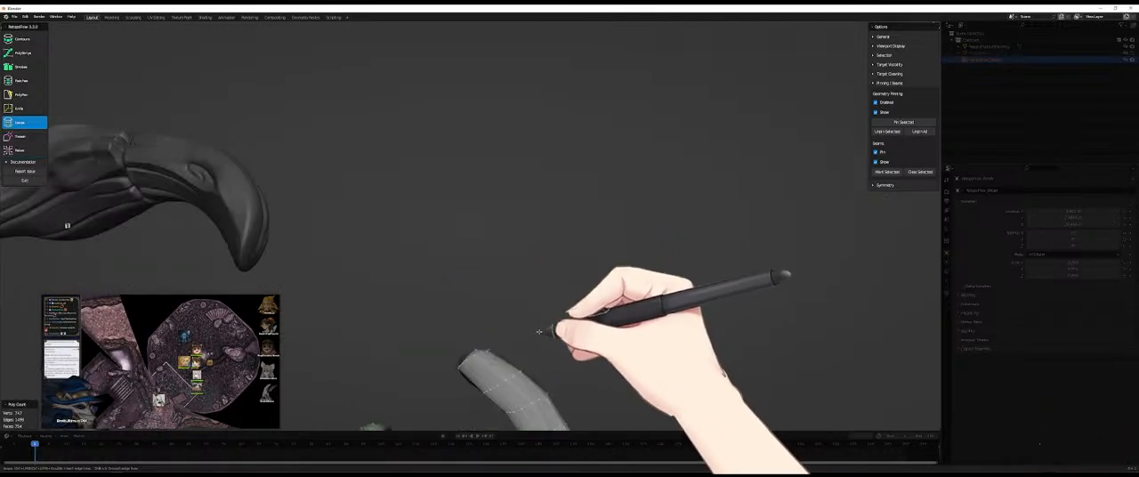
- Smooth the quads all around the limb, from the capped tip down to its base, with the Relax brush
{"action": "key", "text": "9"}
{"action": "scroll", "coordinate": [560, 328], "scroll_direction": "up", "scroll_amount": 3}
{"action": "scroll", "coordinate": [474, 261], "scroll_direction": "down", "scroll_amount": 3}
{"action": "mouse_move", "coordinate": [475, 264]}
{"action": "middle_mouse_down"}
{"action": "mouse_move", "coordinate": [522, 237]}
{"action": "mouse_move", "coordinate": [398, 265]}
{"action": "middle_mouse_up"}
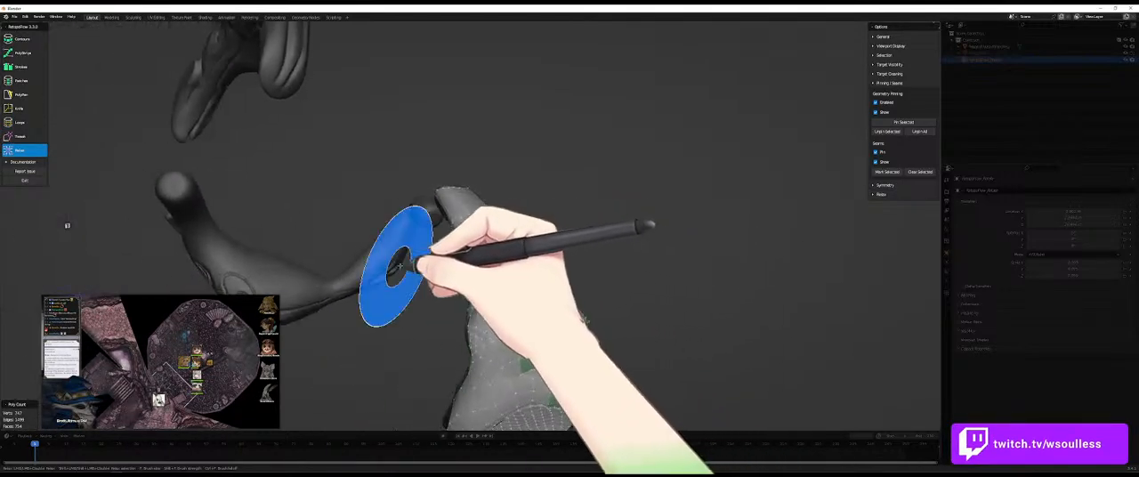
{"action": "mouse_move", "coordinate": [522, 255]}
{"action": "middle_mouse_down"}
{"action": "mouse_move", "coordinate": [491, 261]}
{"action": "mouse_move", "coordinate": [525, 239]}
{"action": "mouse_move", "coordinate": [455, 273]}
{"action": "middle_mouse_up"}
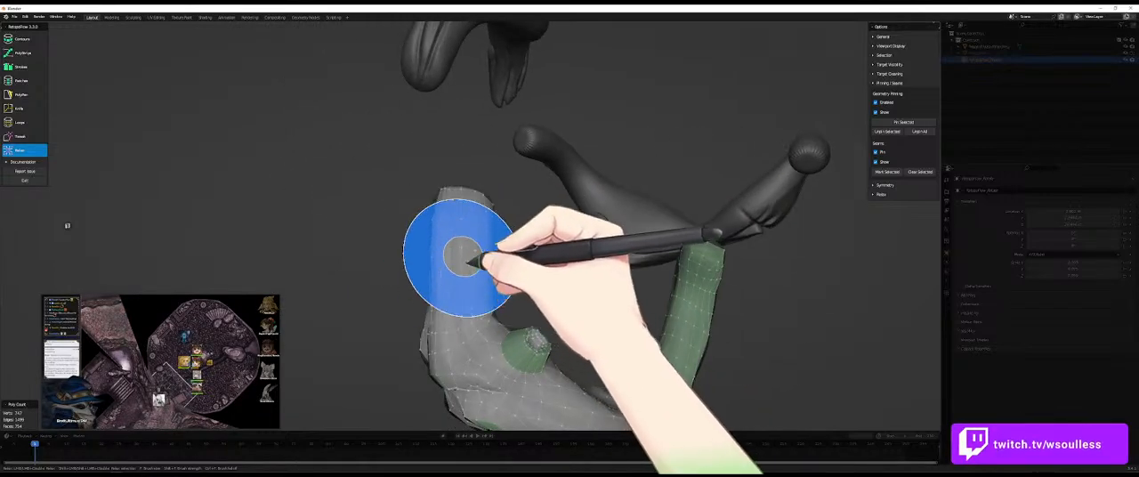
{"action": "middle_click_drag", "start_coordinate": [529, 254], "coordinate": [456, 264]}
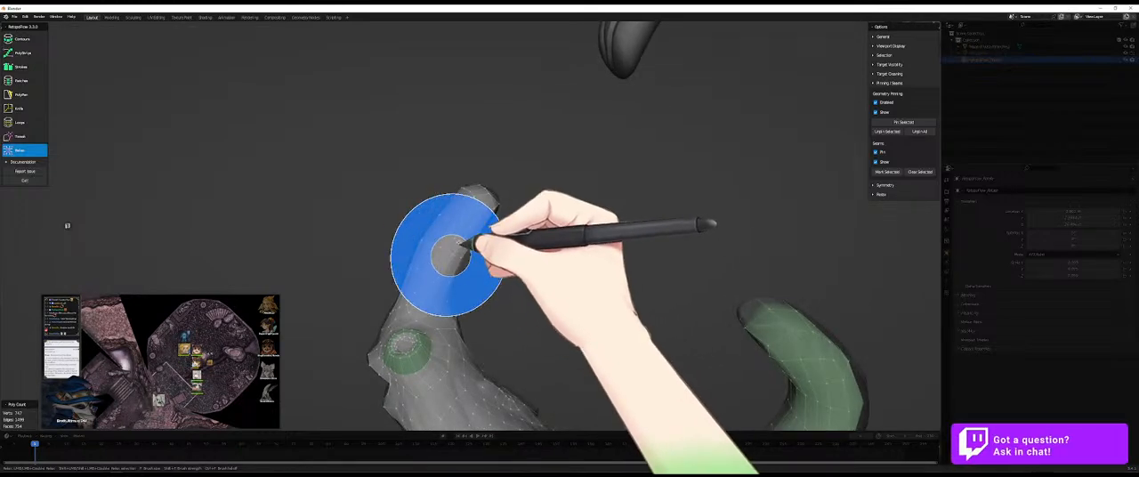
{"action": "mouse_move", "coordinate": [555, 245]}
{"action": "middle_mouse_down"}
{"action": "mouse_move", "coordinate": [495, 228]}
{"action": "mouse_move", "coordinate": [457, 178]}
{"action": "mouse_move", "coordinate": [601, 250]}
{"action": "mouse_move", "coordinate": [515, 259]}
{"action": "middle_mouse_up"}
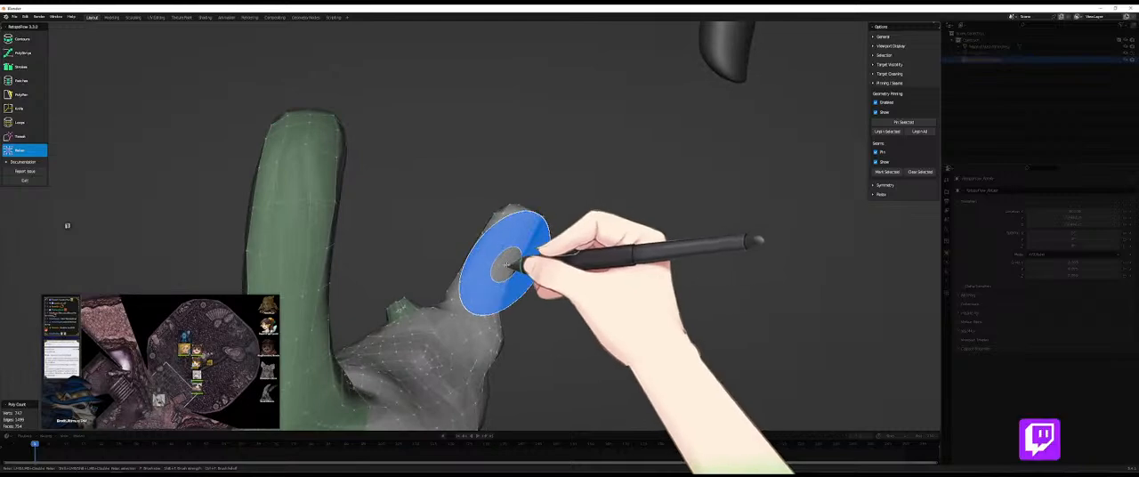
{"action": "mouse_move", "coordinate": [499, 258]}
{"action": "middle_mouse_down"}
{"action": "mouse_move", "coordinate": [491, 229]}
{"action": "mouse_move", "coordinate": [707, 308]}
{"action": "middle_mouse_up"}
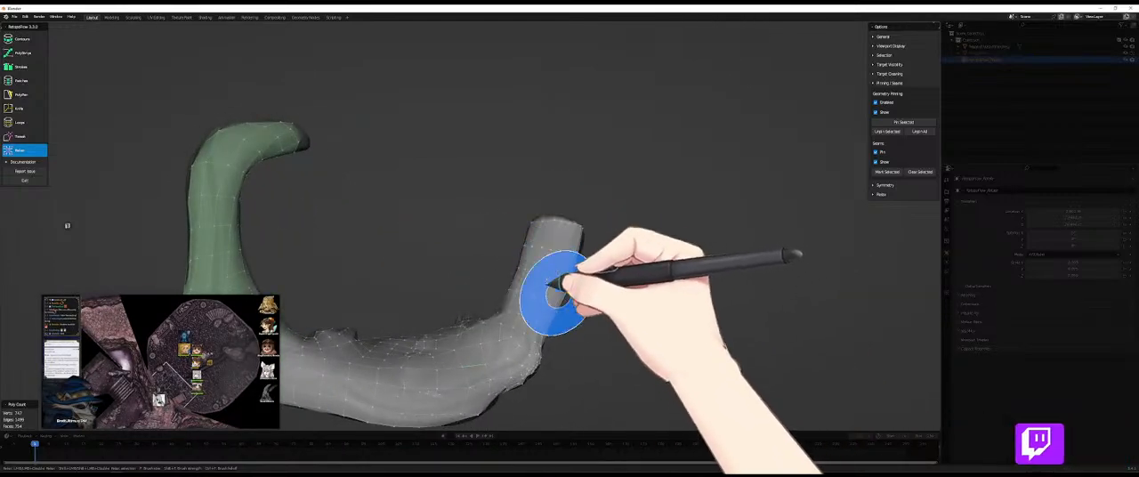
{"action": "mouse_move", "coordinate": [546, 277]}
{"action": "middle_mouse_down"}
{"action": "mouse_move", "coordinate": [526, 247]}
{"action": "mouse_move", "coordinate": [631, 262]}
{"action": "mouse_move", "coordinate": [598, 281]}
{"action": "mouse_move", "coordinate": [600, 270]}
{"action": "mouse_move", "coordinate": [554, 279]}
{"action": "mouse_move", "coordinate": [682, 293]}
{"action": "mouse_move", "coordinate": [564, 298]}
{"action": "mouse_move", "coordinate": [623, 293]}
{"action": "mouse_move", "coordinate": [523, 267]}
{"action": "mouse_move", "coordinate": [516, 295]}
{"action": "mouse_move", "coordinate": [598, 247]}
{"action": "mouse_move", "coordinate": [453, 244]}
{"action": "middle_mouse_up"}
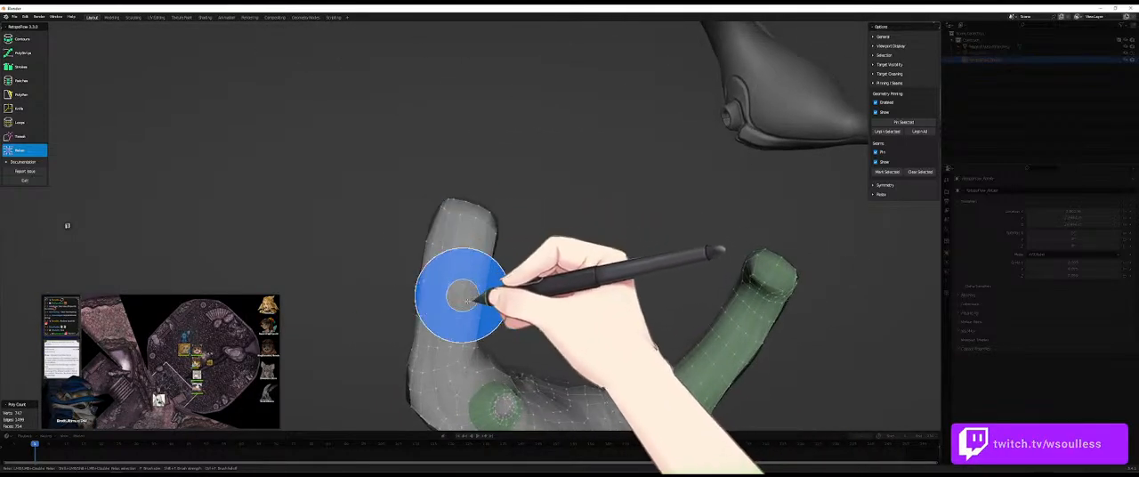
{"action": "mouse_move", "coordinate": [458, 300]}
{"action": "middle_mouse_down"}
{"action": "mouse_move", "coordinate": [572, 285]}
{"action": "mouse_move", "coordinate": [419, 260]}
{"action": "mouse_move", "coordinate": [411, 242]}
{"action": "mouse_move", "coordinate": [590, 234]}
{"action": "mouse_move", "coordinate": [483, 250]}
{"action": "mouse_move", "coordinate": [539, 237]}
{"action": "mouse_move", "coordinate": [466, 216]}
{"action": "middle_mouse_up"}
{"action": "mouse_move", "coordinate": [531, 265]}
{"action": "middle_mouse_down"}
{"action": "mouse_move", "coordinate": [595, 256]}
{"action": "mouse_move", "coordinate": [560, 280]}
{"action": "mouse_move", "coordinate": [674, 305]}
{"action": "middle_mouse_up"}
{"action": "scroll", "coordinate": [585, 293], "scroll_direction": "up", "scroll_amount": 3}
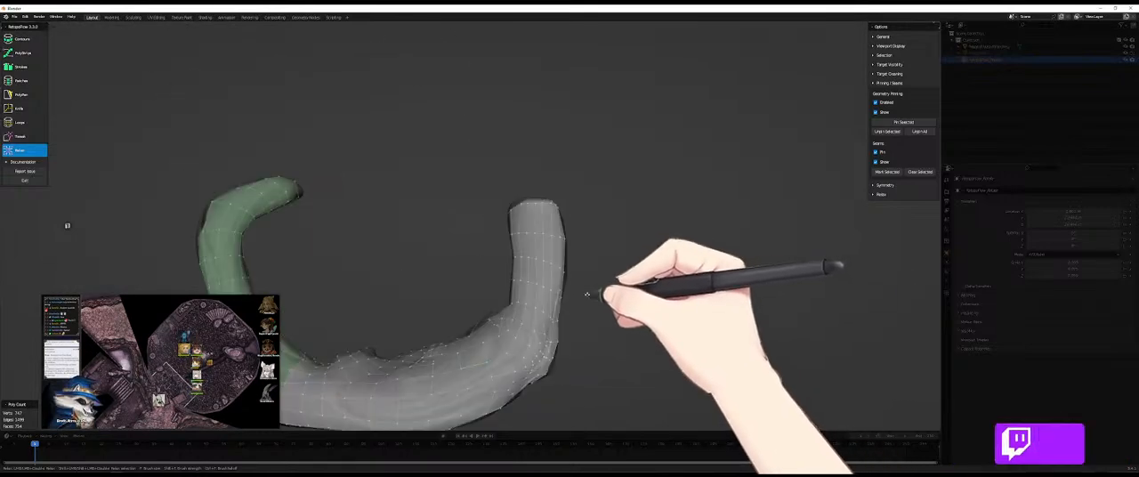
- Relax the quads at the bend where the limb meets the body
{"action": "mouse_move", "coordinate": [527, 311]}
{"action": "middle_mouse_down"}
{"action": "mouse_move", "coordinate": [656, 311]}
{"action": "mouse_move", "coordinate": [564, 330]}
{"action": "mouse_move", "coordinate": [643, 331]}
{"action": "mouse_move", "coordinate": [633, 316]}
{"action": "mouse_move", "coordinate": [525, 300]}
{"action": "mouse_move", "coordinate": [458, 222]}
{"action": "mouse_move", "coordinate": [664, 281]}
{"action": "mouse_move", "coordinate": [610, 237]}
{"action": "mouse_move", "coordinate": [653, 287]}
{"action": "mouse_move", "coordinate": [864, 311]}
{"action": "middle_mouse_up"}
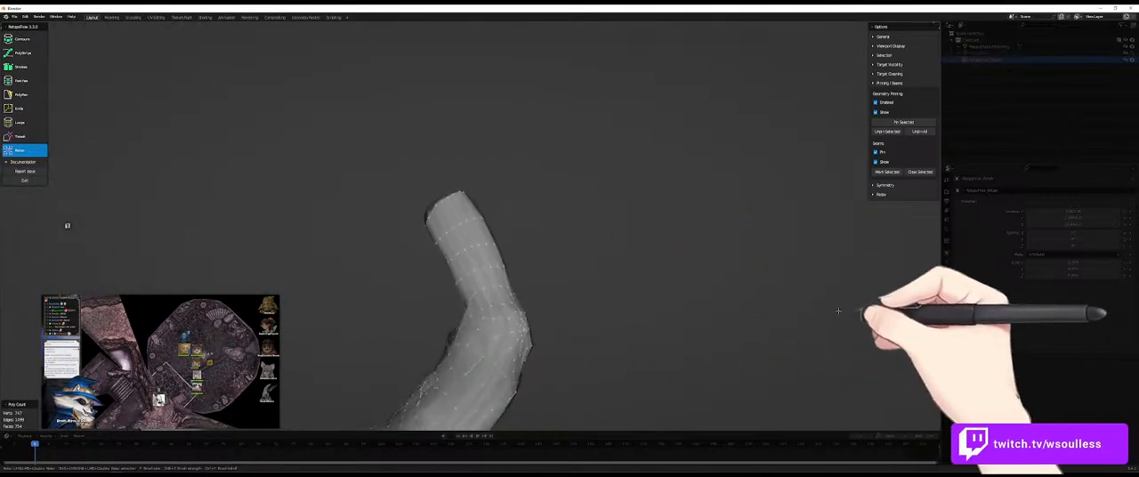
{"action": "key", "text": "5"}
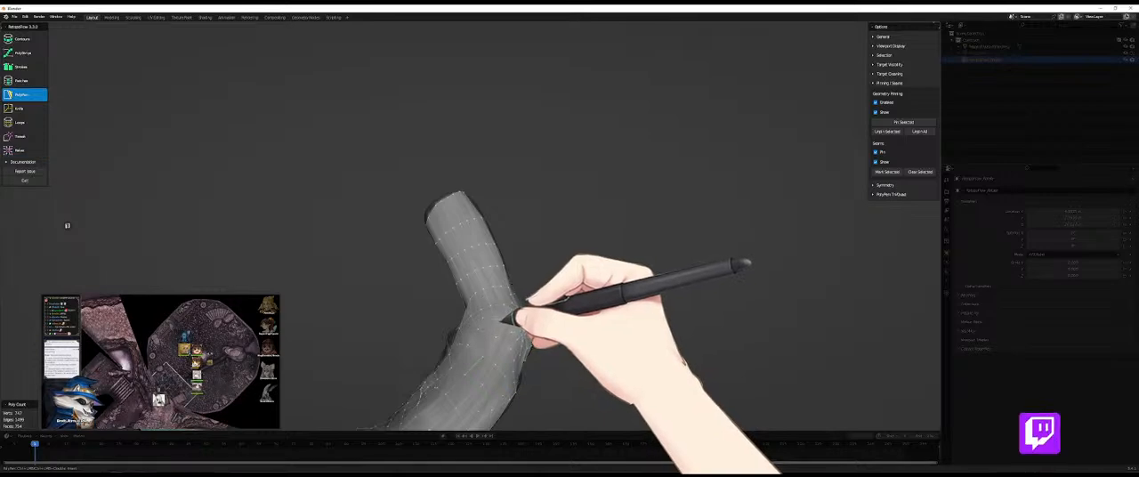
{"action": "key", "text": "9"}
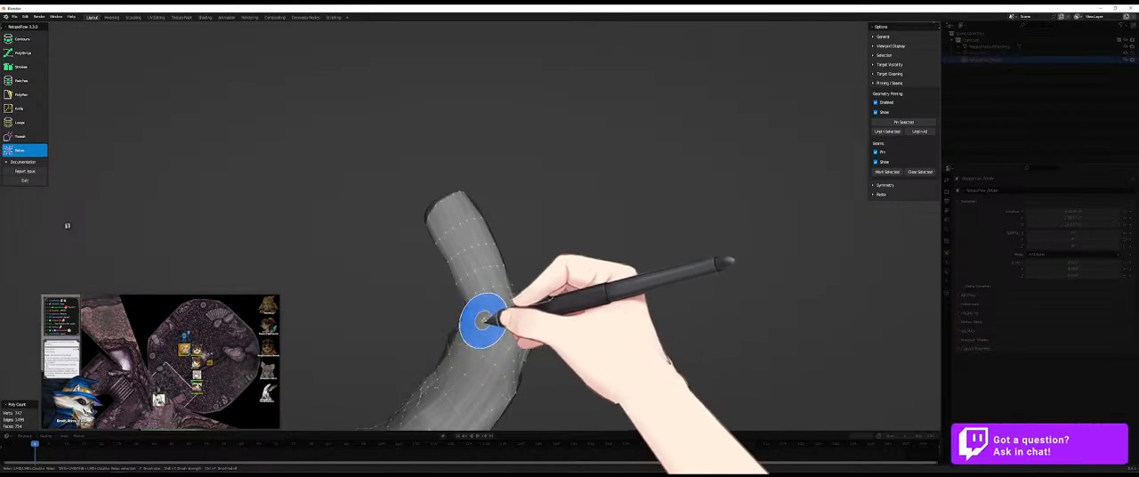
{"action": "middle_click_drag", "start_coordinate": [488, 320], "coordinate": [597, 242]}
{"action": "scroll", "coordinate": [586, 319], "scroll_direction": "down", "scroll_amount": 5}
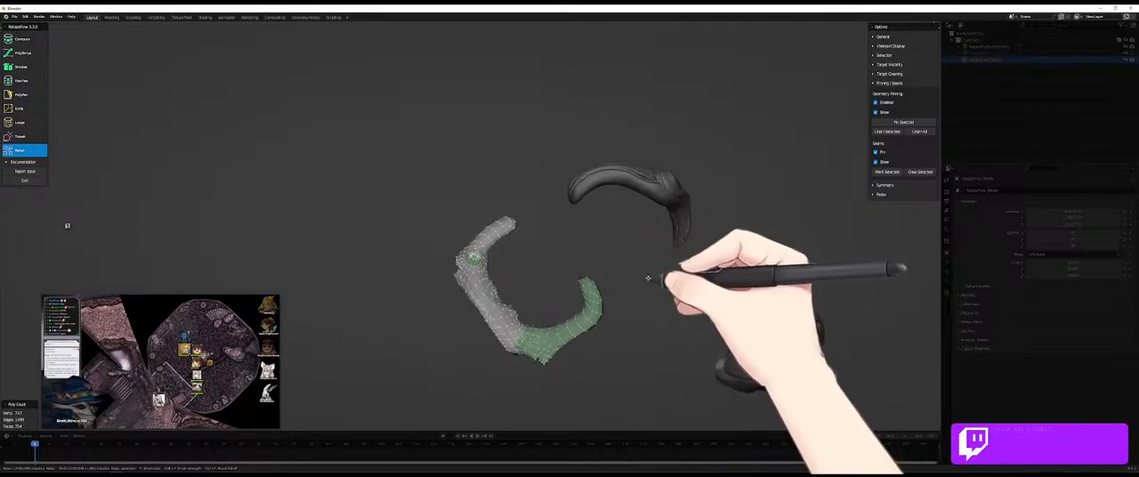
{"action": "middle_click_drag", "start_coordinate": [667, 297], "coordinate": [564, 269]}
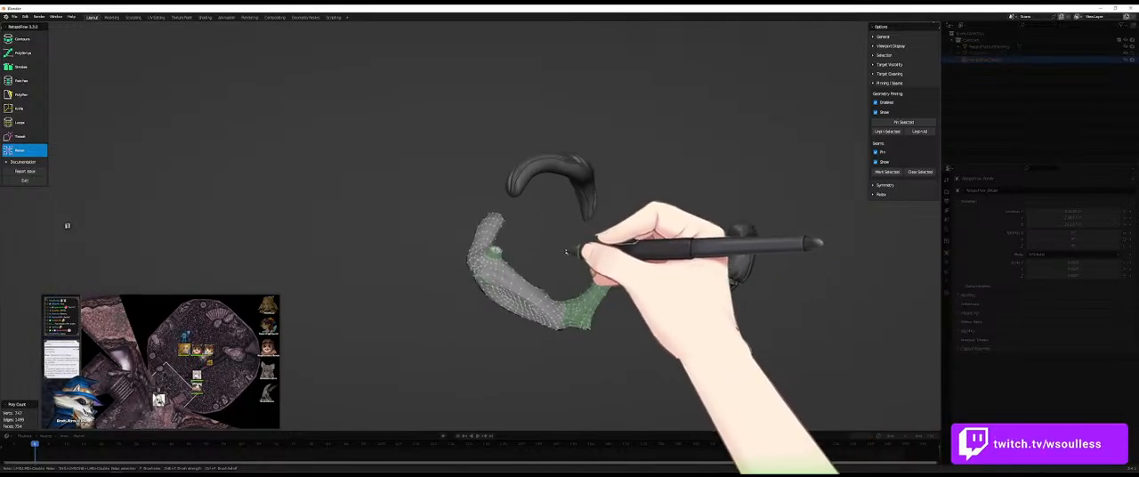
- Exit RetopoFlow, hide the source sculpt, and examine the retopology mesh by itself from several sides
{"action": "key", "text": "Tab"}
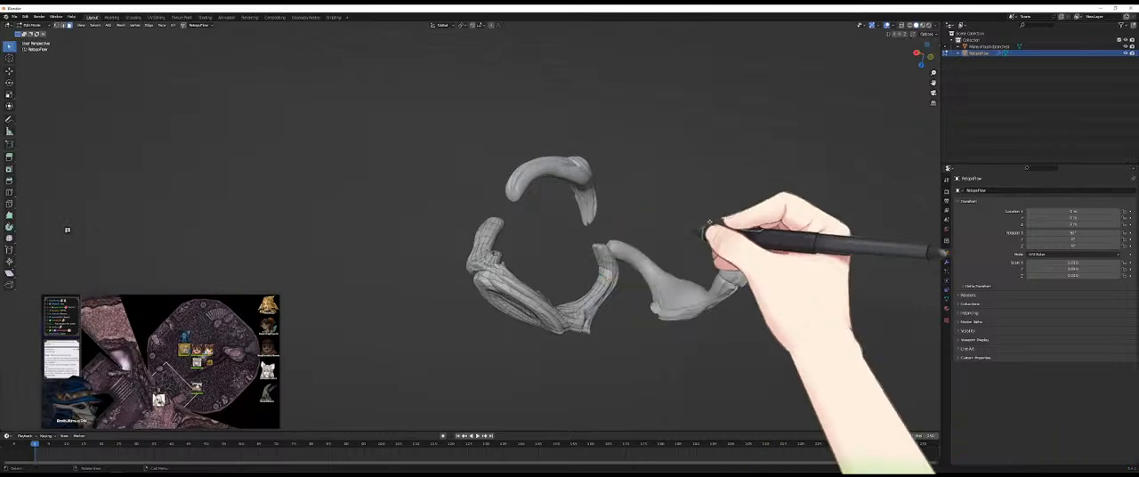
{"action": "left_click", "coordinate": [1126, 46]}
{"action": "mouse_move", "coordinate": [587, 283]}
{"action": "middle_mouse_down"}
{"action": "mouse_move", "coordinate": [610, 172]}
{"action": "mouse_move", "coordinate": [580, 254]}
{"action": "mouse_move", "coordinate": [521, 236]}
{"action": "mouse_move", "coordinate": [521, 330]}
{"action": "mouse_move", "coordinate": [473, 329]}
{"action": "mouse_move", "coordinate": [611, 288]}
{"action": "mouse_move", "coordinate": [483, 240]}
{"action": "mouse_move", "coordinate": [521, 257]}
{"action": "mouse_move", "coordinate": [542, 208]}
{"action": "mouse_move", "coordinate": [542, 236]}
{"action": "mouse_move", "coordinate": [505, 239]}
{"action": "mouse_move", "coordinate": [565, 249]}
{"action": "mouse_move", "coordinate": [611, 309]}
{"action": "mouse_move", "coordinate": [561, 305]}
{"action": "mouse_move", "coordinate": [537, 285]}
{"action": "middle_mouse_up"}
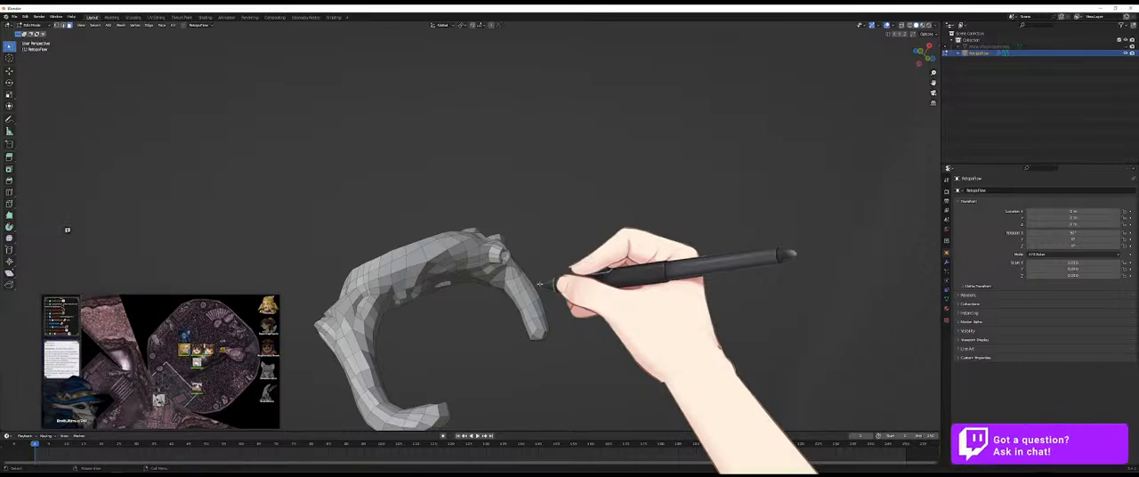
{"action": "middle_click_drag", "start_coordinate": [540, 284], "coordinate": [454, 308]}
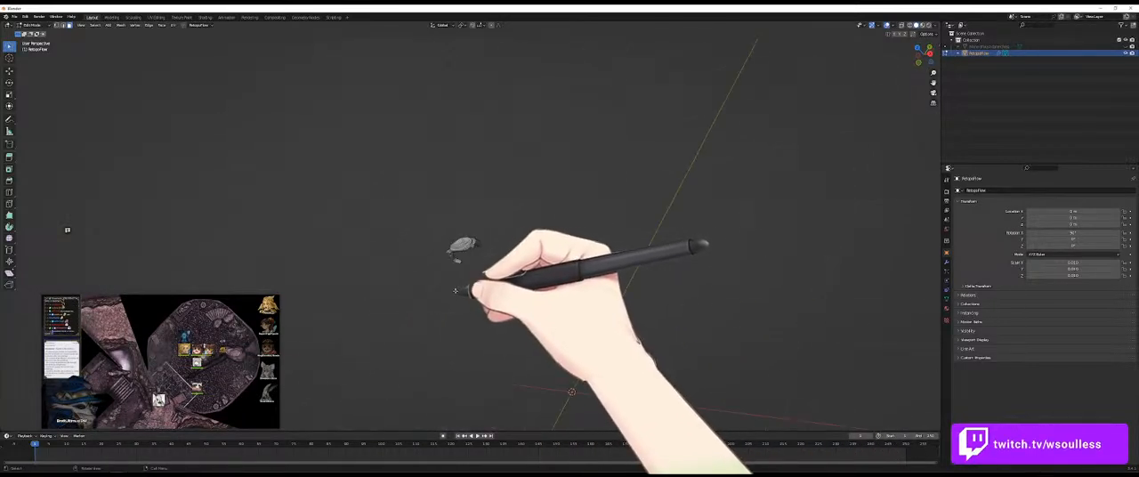
- Make the source sculpt visible again and restart RetopoFlow on the retopology mesh
{"action": "key", "text": "Tab"}
{"action": "key", "text": "Tab"}
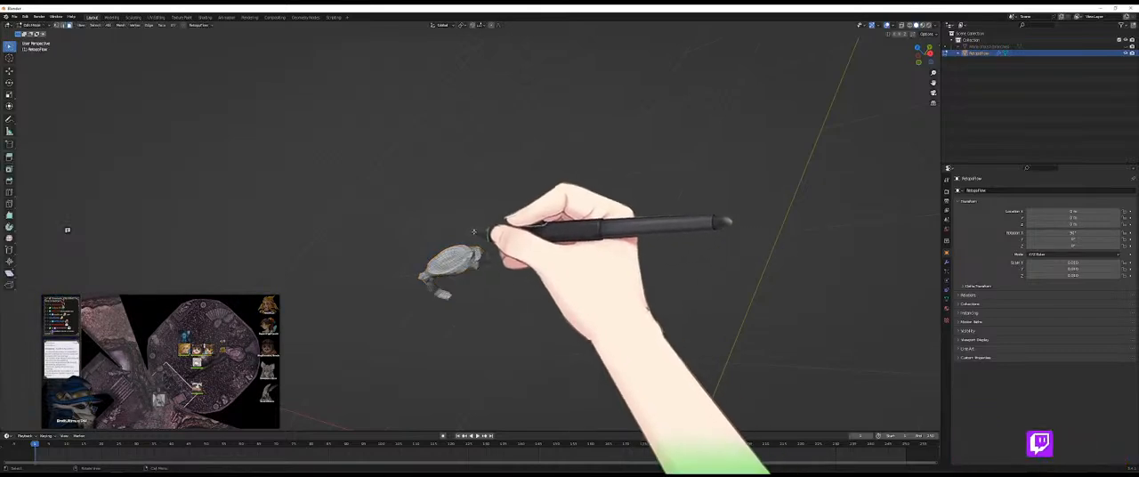
{"action": "key", "text": "Tab"}
{"action": "key", "text": "Tab"}
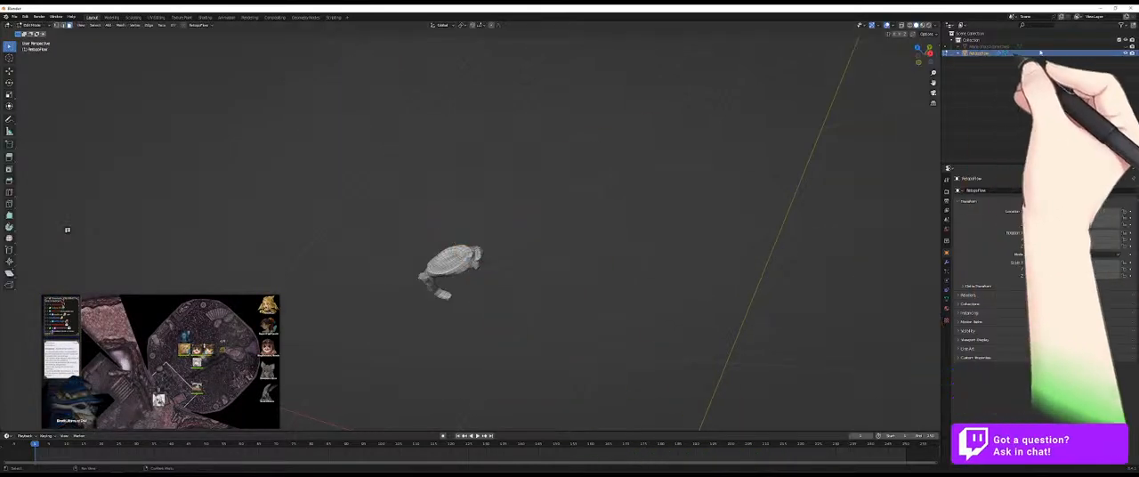
{"action": "left_click", "coordinate": [1126, 46]}
{"action": "left_click", "coordinate": [185, 26]}
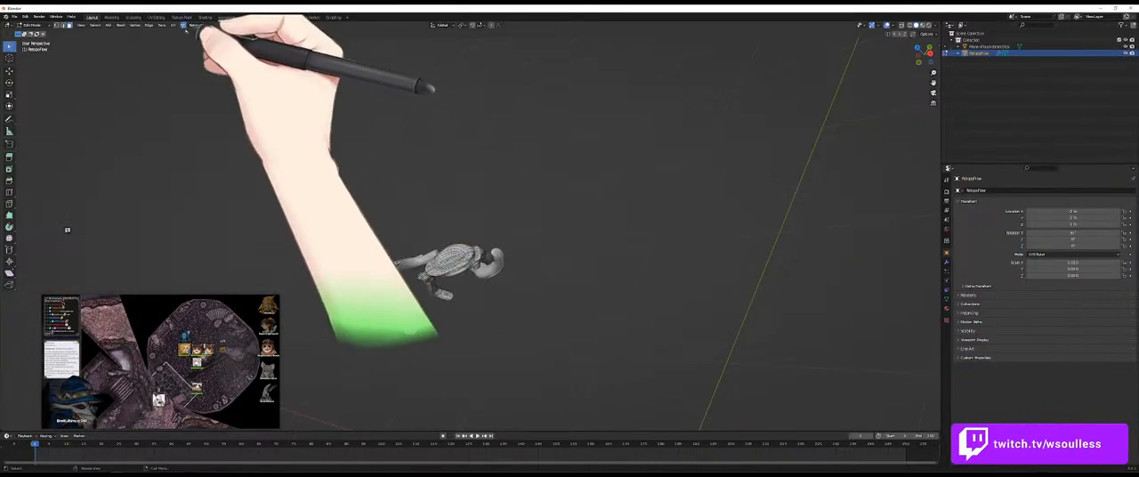
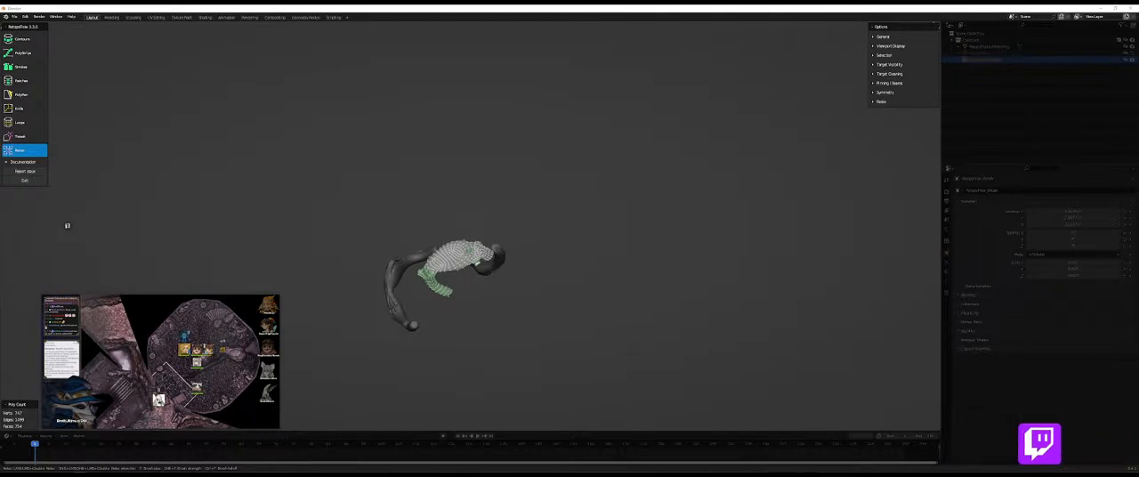
- Place the first PolyPen quads just beside the groove that crosses the middle of the uncovered curved limb
{"action": "middle_click_drag", "start_coordinate": [480, 281], "coordinate": [498, 262]}
{"action": "key", "text": "5"}
{"action": "scroll", "coordinate": [486, 264], "scroll_direction": "up", "scroll_amount": 3}
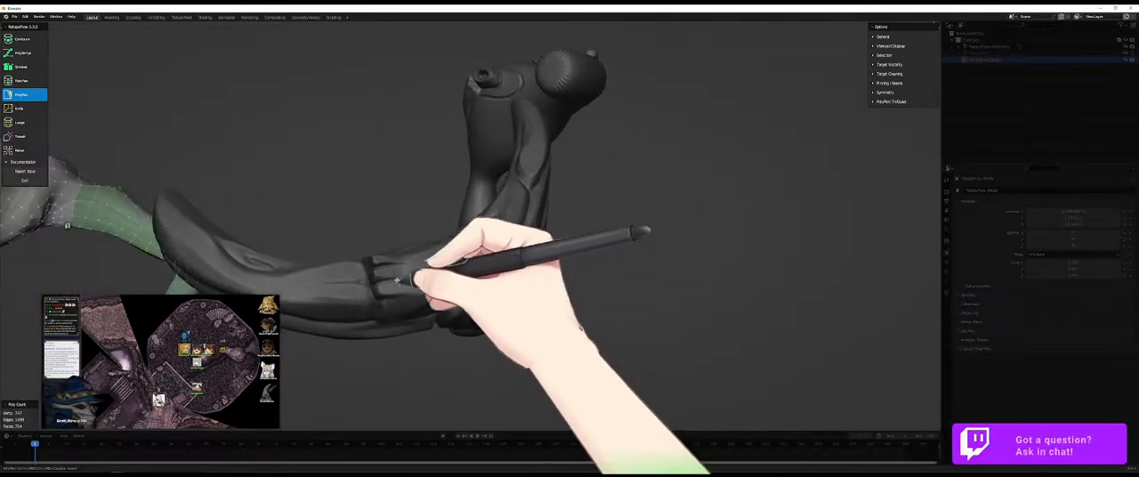
{"action": "middle_click_drag", "start_coordinate": [380, 287], "coordinate": [436, 271]}
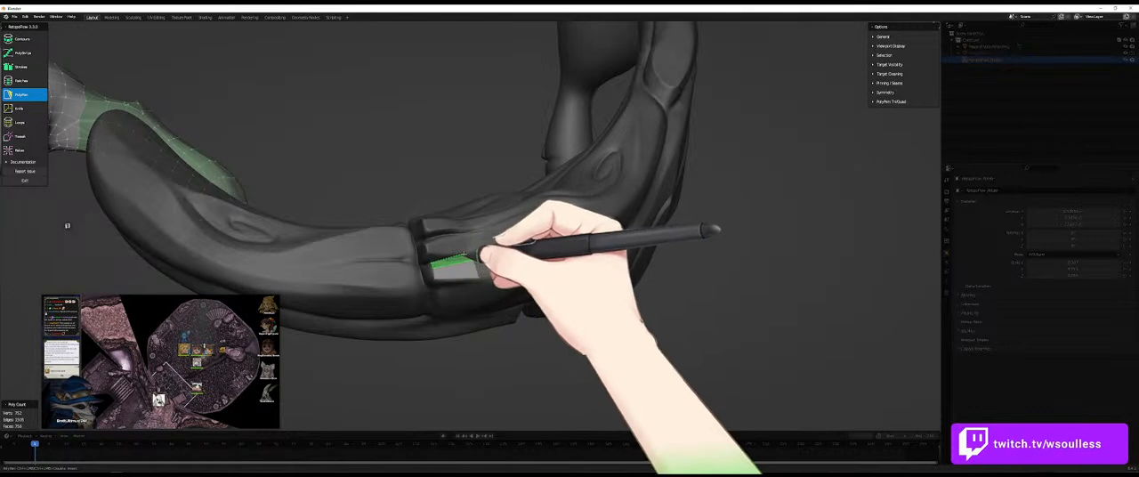
{"action": "left_click", "coordinate": [474, 258], "text": "ctrl"}
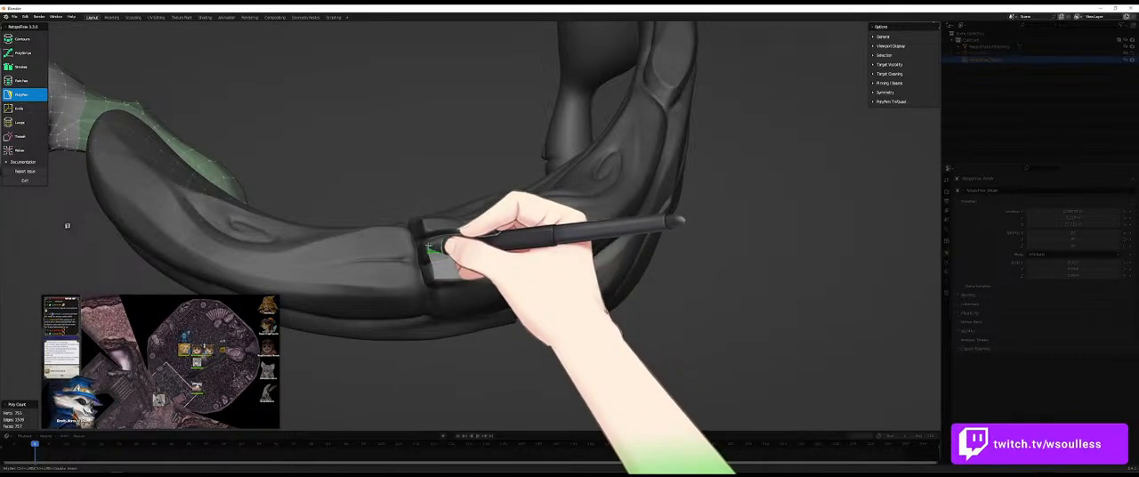
{"action": "left_click", "coordinate": [425, 245], "text": "ctrl"}
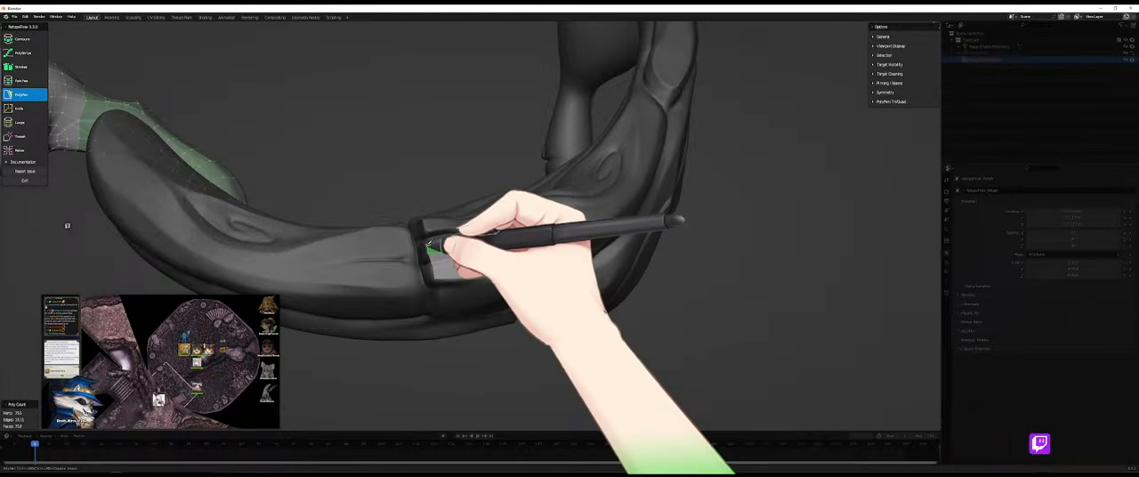
{"action": "left_click", "coordinate": [462, 246], "text": "ctrl"}
{"action": "middle_click_drag", "start_coordinate": [462, 246], "coordinate": [431, 246]}
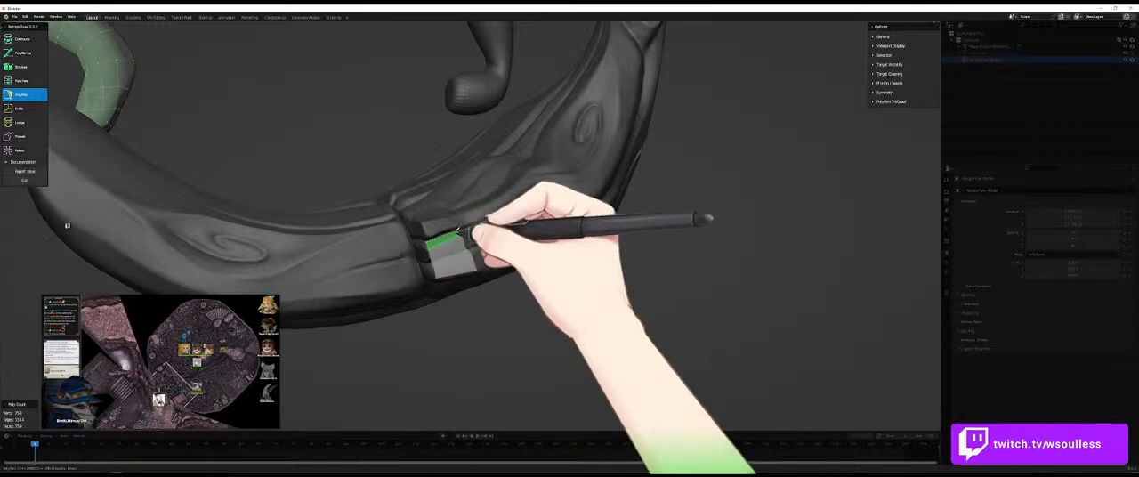
- Extend the PolyPen faces from the first quads along the crosswise groove and over the limb's inner ridge
{"action": "middle_click_drag", "start_coordinate": [458, 242], "coordinate": [435, 228]}
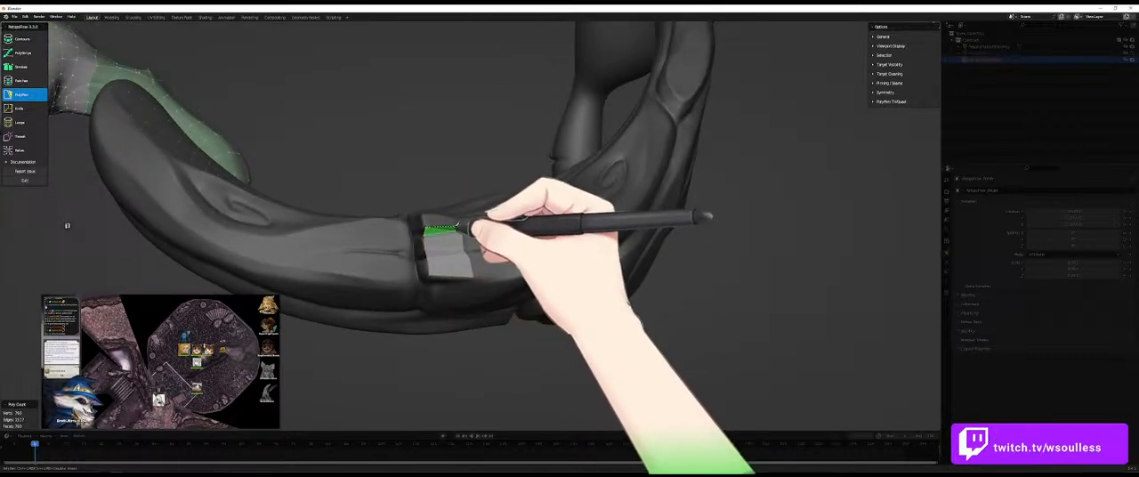
{"action": "middle_click_drag", "start_coordinate": [453, 224], "coordinate": [437, 253]}
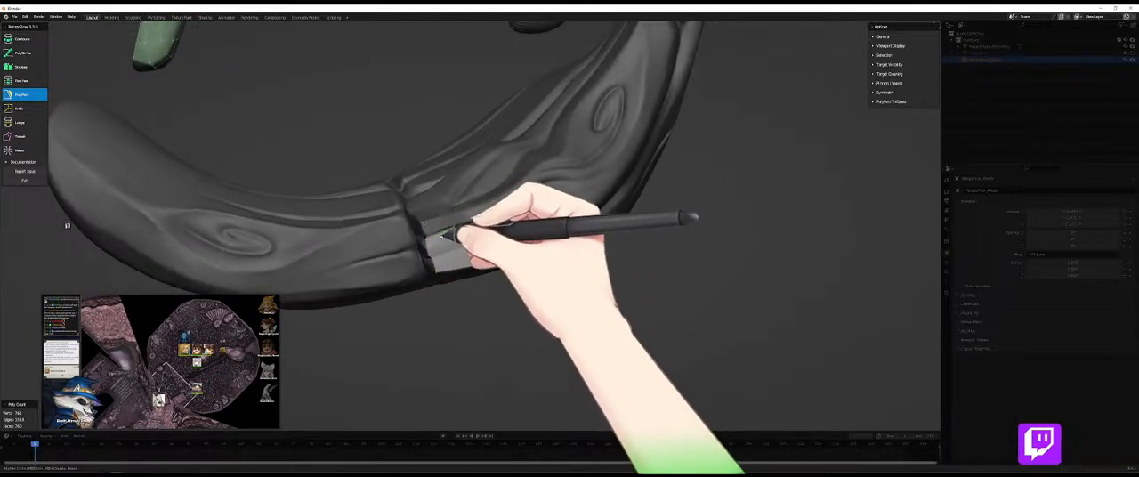
{"action": "mouse_move", "coordinate": [439, 231]}
{"action": "middle_mouse_down"}
{"action": "mouse_move", "coordinate": [463, 267]}
{"action": "mouse_move", "coordinate": [417, 211]}
{"action": "middle_mouse_up"}
{"action": "left_click", "coordinate": [423, 222], "text": "ctrl"}
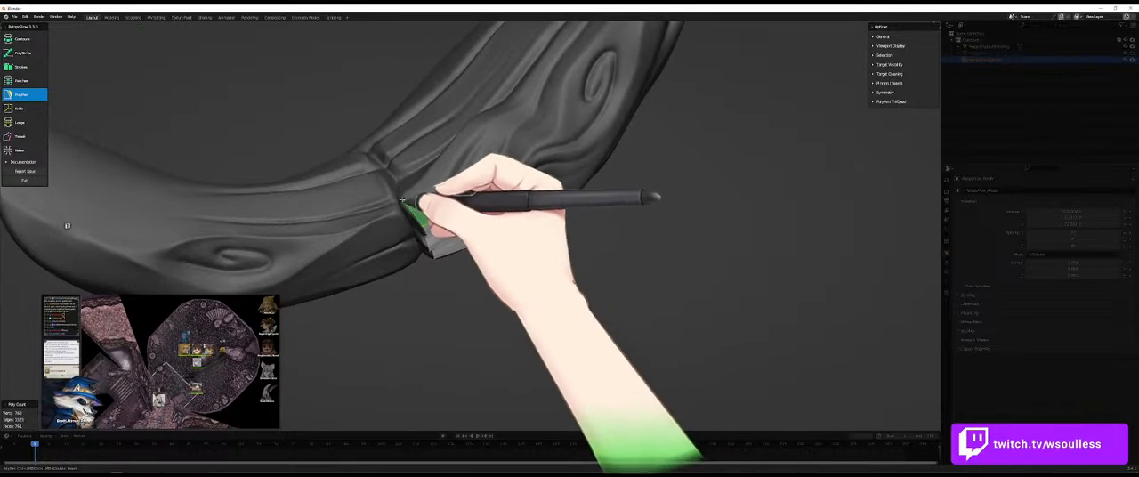
{"action": "mouse_move", "coordinate": [504, 262]}
{"action": "middle_mouse_down"}
{"action": "mouse_move", "coordinate": [466, 188]}
{"action": "mouse_move", "coordinate": [595, 252]}
{"action": "mouse_move", "coordinate": [560, 257]}
{"action": "mouse_move", "coordinate": [631, 232]}
{"action": "mouse_move", "coordinate": [462, 257]}
{"action": "mouse_move", "coordinate": [590, 236]}
{"action": "mouse_move", "coordinate": [539, 284]}
{"action": "mouse_move", "coordinate": [522, 259]}
{"action": "mouse_move", "coordinate": [629, 286]}
{"action": "mouse_move", "coordinate": [473, 397]}
{"action": "mouse_move", "coordinate": [522, 272]}
{"action": "mouse_move", "coordinate": [476, 240]}
{"action": "mouse_move", "coordinate": [455, 267]}
{"action": "mouse_move", "coordinate": [501, 250]}
{"action": "mouse_move", "coordinate": [462, 229]}
{"action": "mouse_move", "coordinate": [504, 229]}
{"action": "mouse_move", "coordinate": [469, 243]}
{"action": "mouse_move", "coordinate": [432, 237]}
{"action": "middle_mouse_up"}
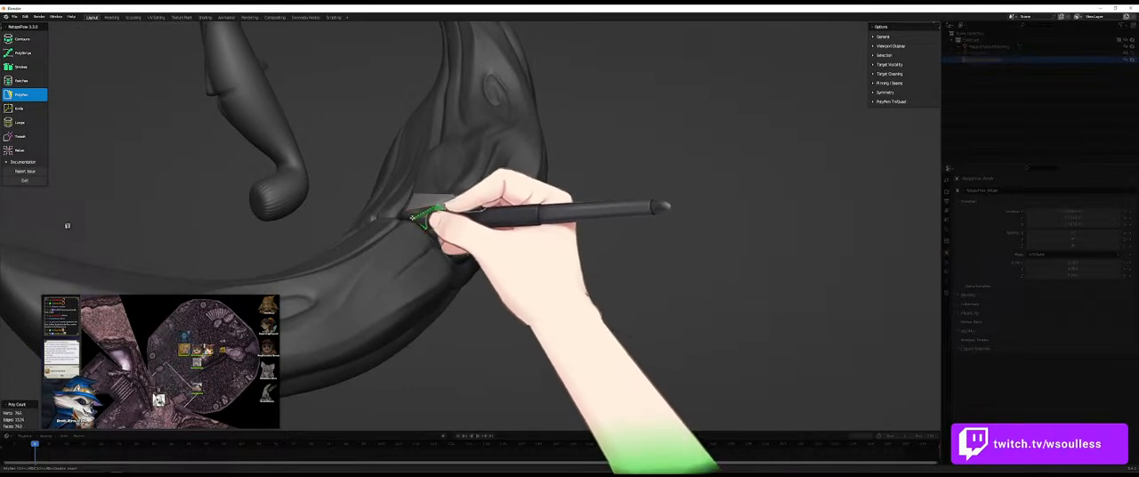
{"action": "left_click_drag", "start_coordinate": [408, 213], "coordinate": [402, 216]}
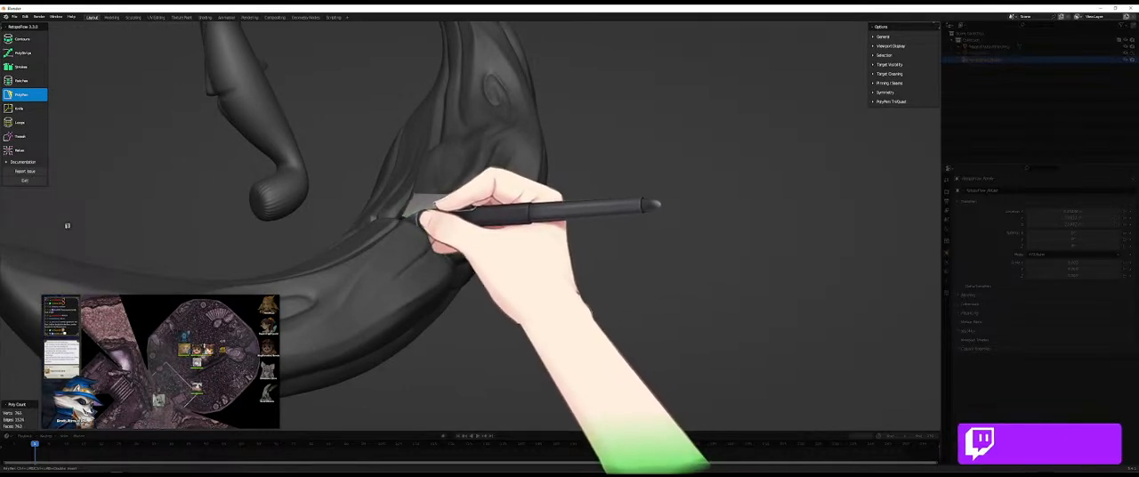
{"action": "mouse_move", "coordinate": [486, 229]}
{"action": "middle_mouse_down"}
{"action": "mouse_move", "coordinate": [484, 240]}
{"action": "mouse_move", "coordinate": [466, 237]}
{"action": "middle_mouse_up"}
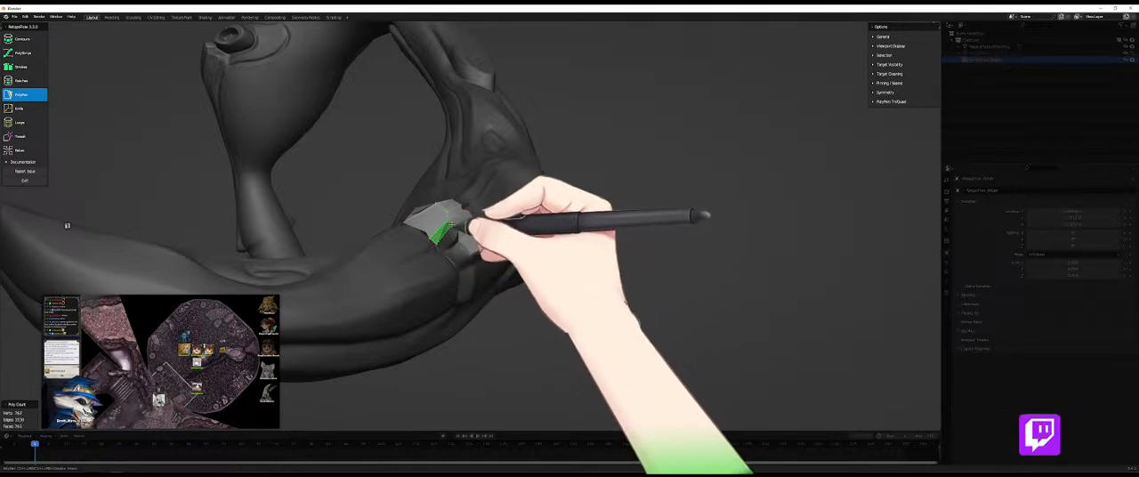
- Continue the face strip from the ridge along the groove toward the limb's outer side, adjusting its edge vertices to the crease
{"action": "middle_click_drag", "start_coordinate": [456, 228], "coordinate": [455, 275]}
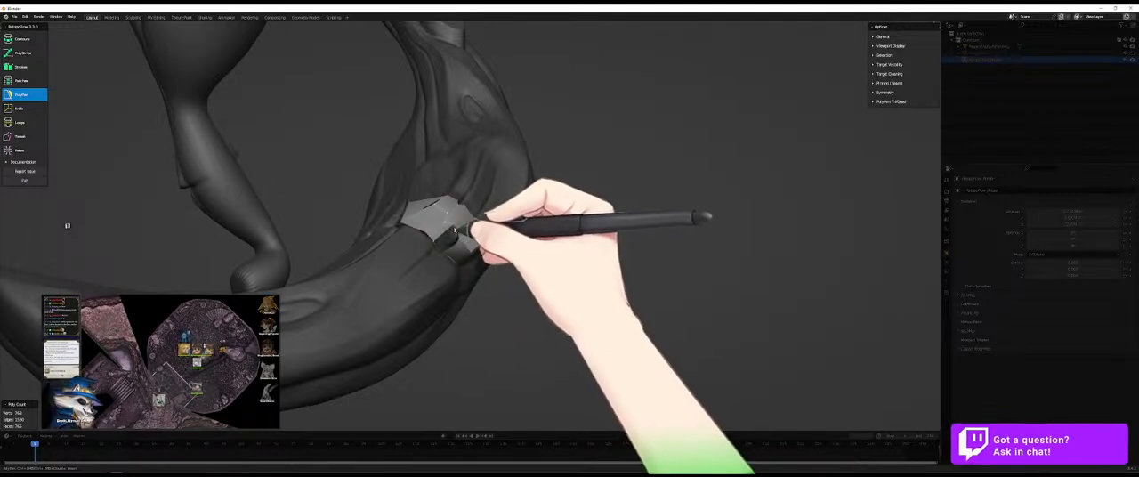
{"action": "middle_click_drag", "start_coordinate": [443, 245], "coordinate": [438, 244]}
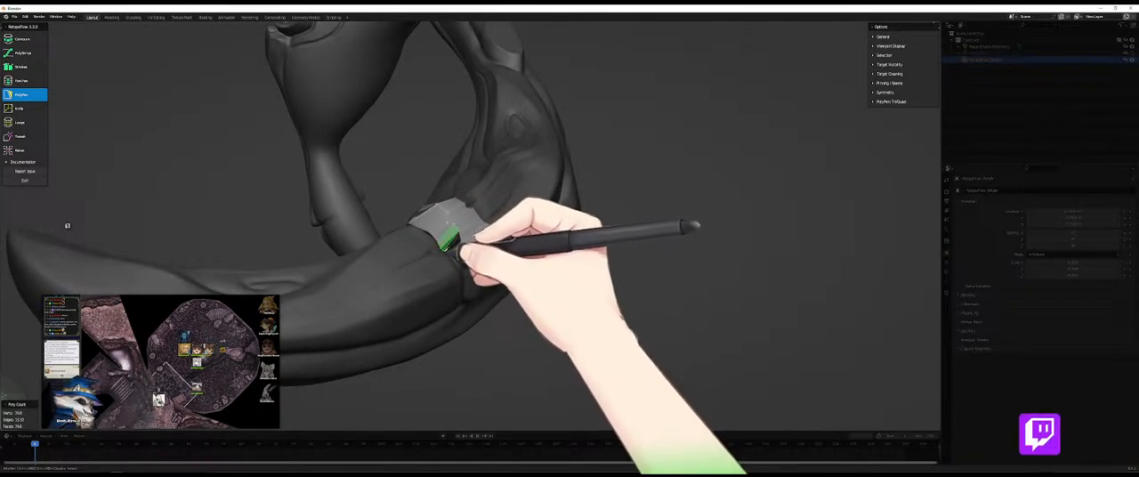
{"action": "mouse_move", "coordinate": [445, 236]}
{"action": "middle_mouse_down"}
{"action": "mouse_move", "coordinate": [445, 254]}
{"action": "mouse_move", "coordinate": [387, 255]}
{"action": "mouse_move", "coordinate": [361, 229]}
{"action": "mouse_move", "coordinate": [354, 184]}
{"action": "mouse_move", "coordinate": [445, 186]}
{"action": "mouse_move", "coordinate": [483, 223]}
{"action": "mouse_move", "coordinate": [468, 237]}
{"action": "middle_mouse_up"}
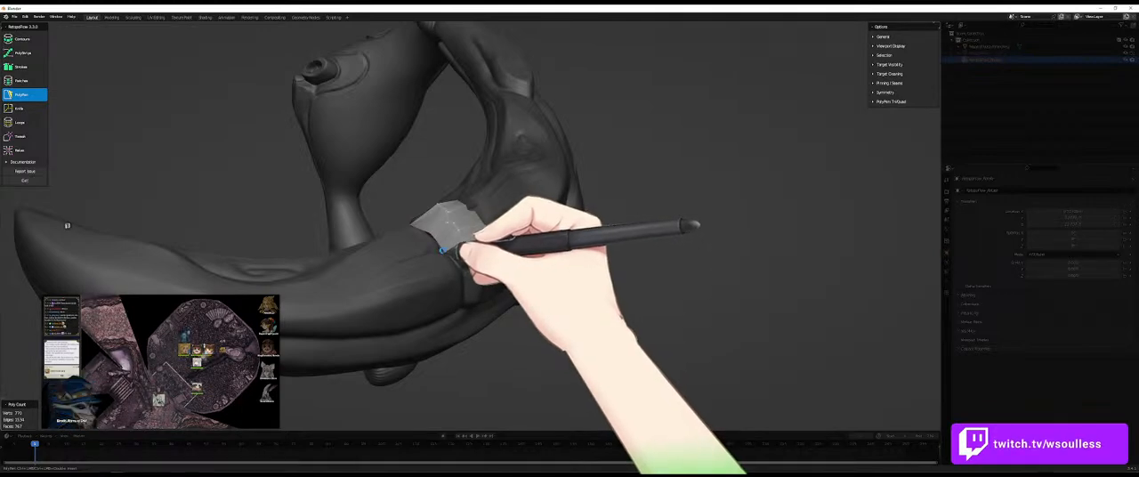
{"action": "mouse_move", "coordinate": [455, 253]}
{"action": "middle_mouse_down"}
{"action": "mouse_move", "coordinate": [530, 295]}
{"action": "mouse_move", "coordinate": [531, 270]}
{"action": "mouse_move", "coordinate": [473, 271]}
{"action": "middle_mouse_up"}
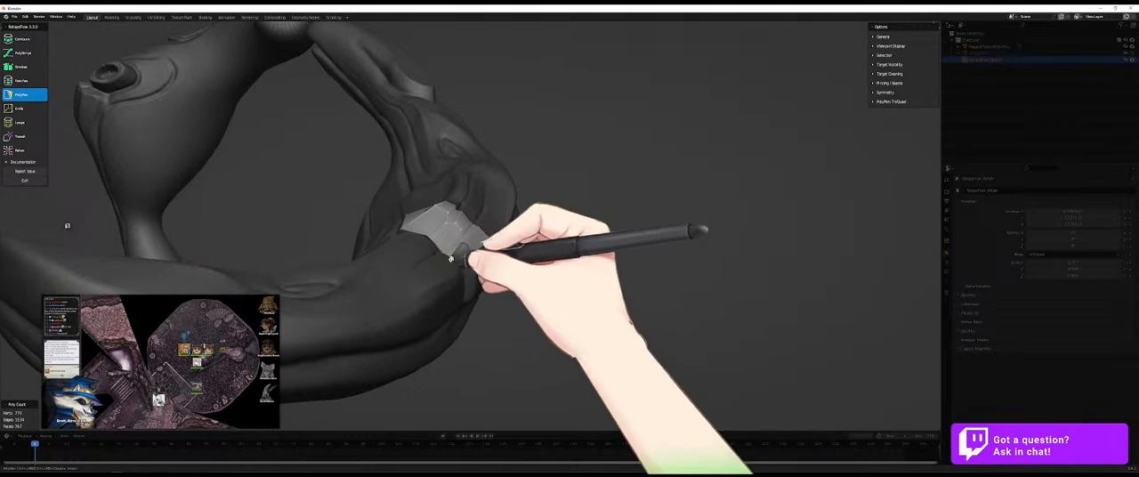
{"action": "mouse_move", "coordinate": [457, 271]}
{"action": "middle_mouse_down"}
{"action": "mouse_move", "coordinate": [496, 264]}
{"action": "mouse_move", "coordinate": [441, 257]}
{"action": "middle_mouse_up"}
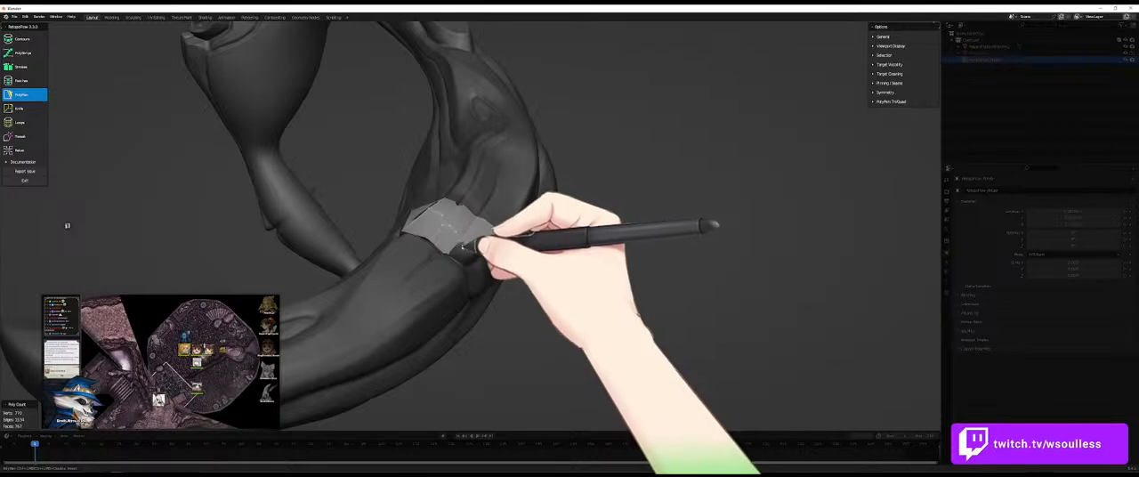
{"action": "middle_click_drag", "start_coordinate": [472, 250], "coordinate": [454, 251]}
{"action": "left_click_drag", "start_coordinate": [454, 253], "coordinate": [438, 277]}
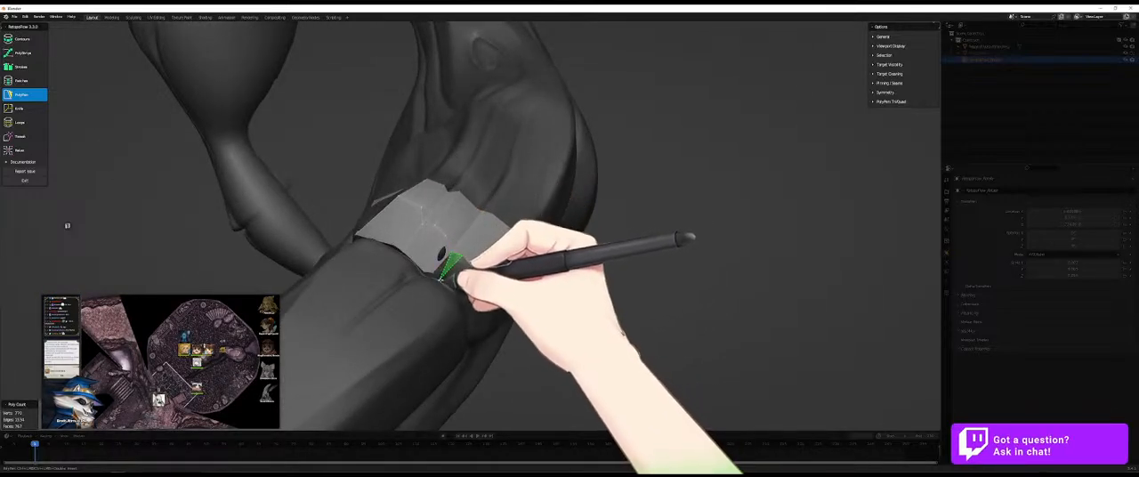
- Add faces at the strip's outer end so it follows the groove over the rounded shoulder of the limb
{"action": "middle_click_drag", "start_coordinate": [441, 272], "coordinate": [486, 255]}
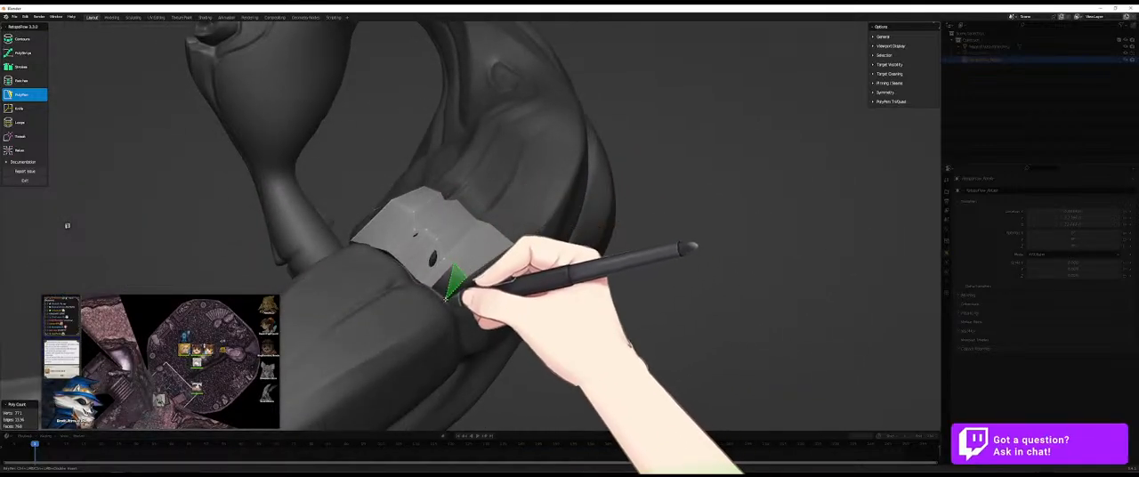
{"action": "middle_click_drag", "start_coordinate": [433, 288], "coordinate": [460, 287]}
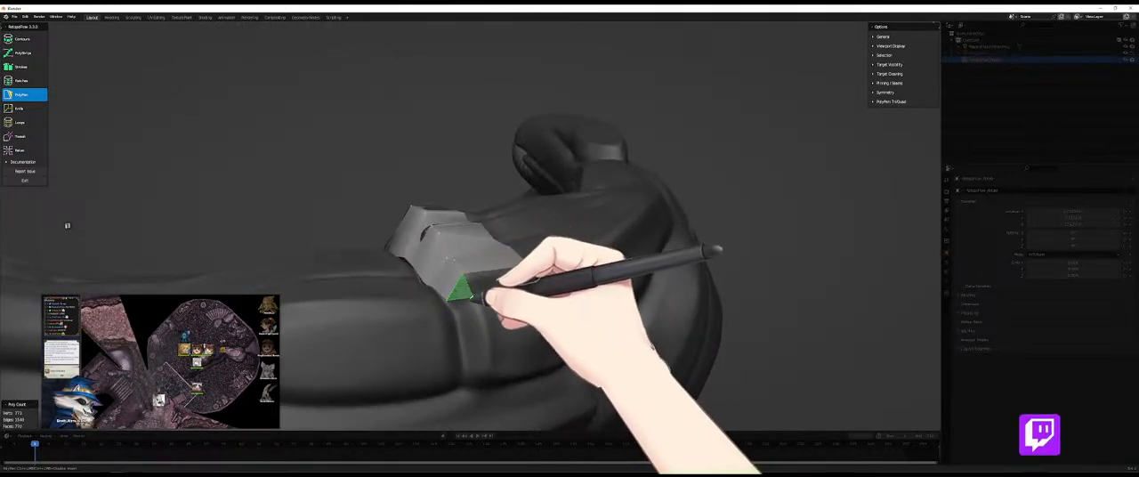
{"action": "left_click", "coordinate": [455, 310]}
{"action": "left_click", "coordinate": [534, 276]}
{"action": "left_click", "coordinate": [534, 270], "text": "ctrl"}
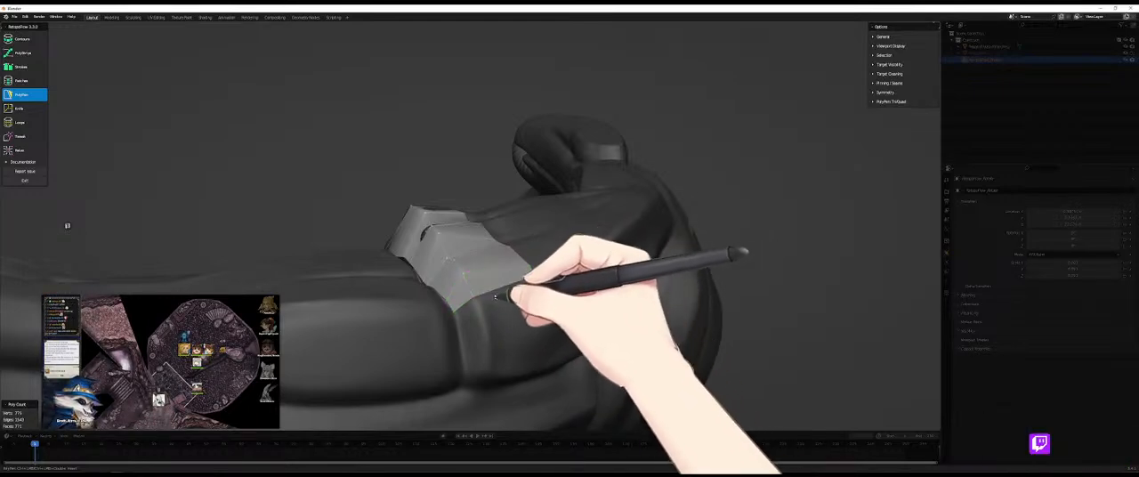
- Build a large quad down the limb's broad side to the lengthwise crease and fill the narrow gap beside the groove
{"action": "middle_click_drag", "start_coordinate": [505, 309], "coordinate": [415, 223]}
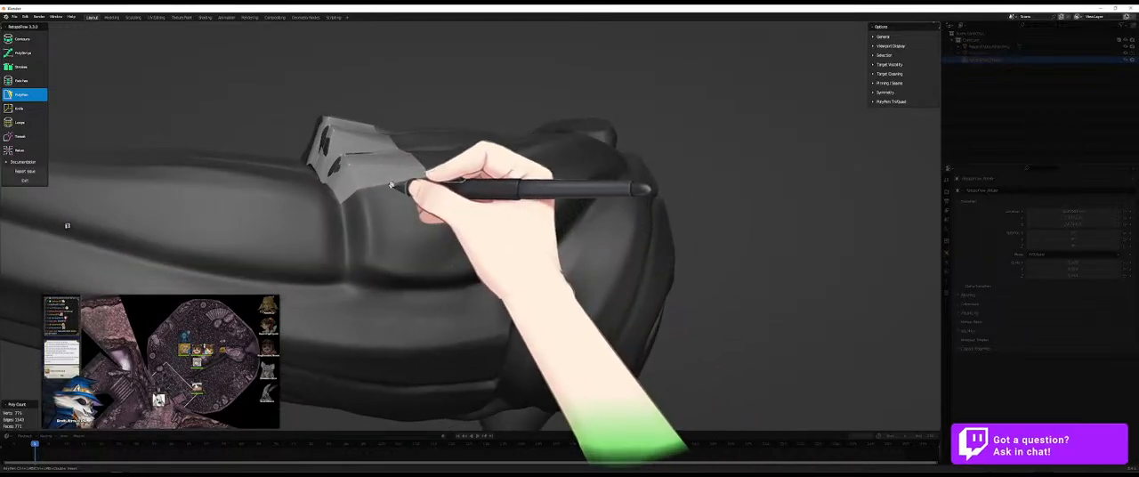
{"action": "left_click", "coordinate": [374, 273]}
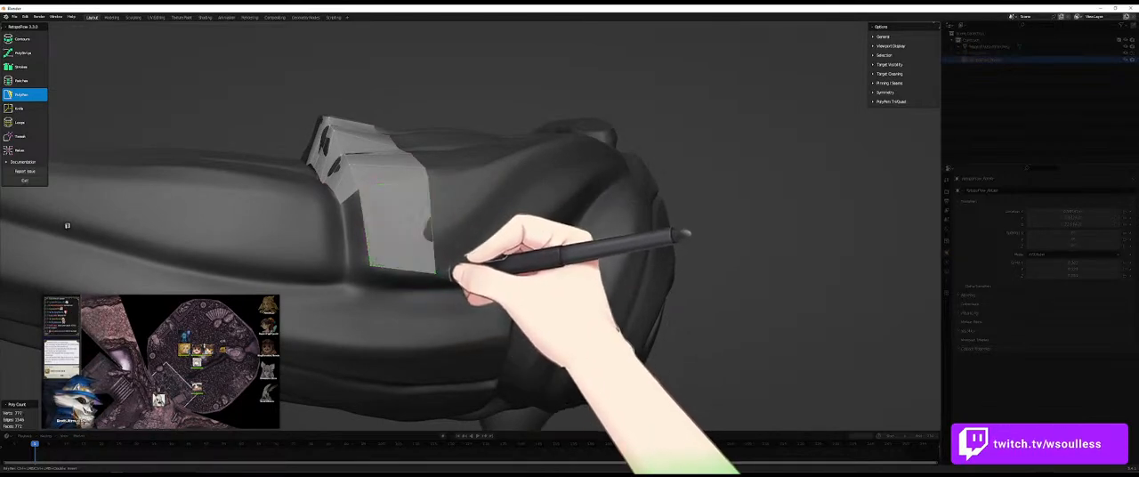
{"action": "left_click", "coordinate": [371, 244]}
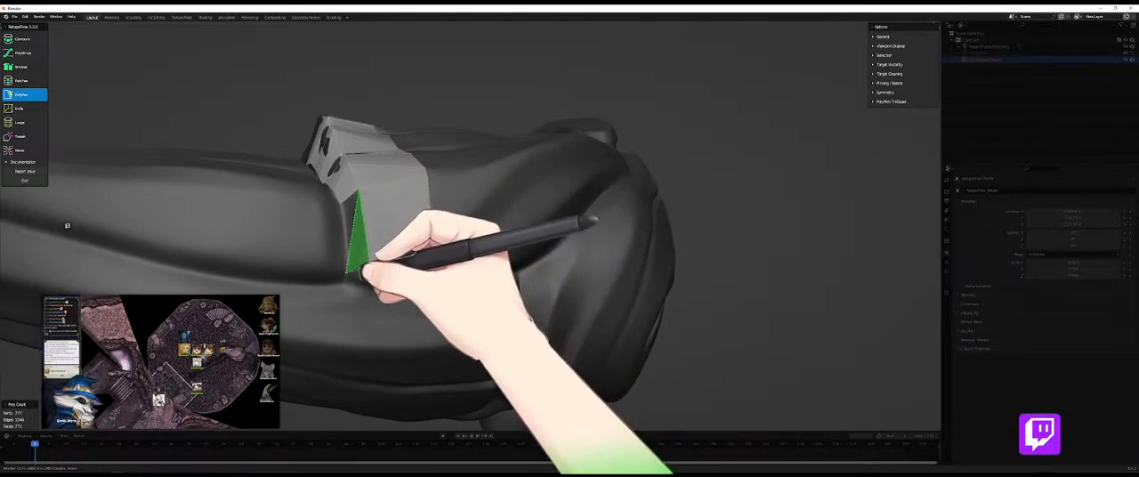
{"action": "middle_click_drag", "start_coordinate": [402, 262], "coordinate": [384, 232]}
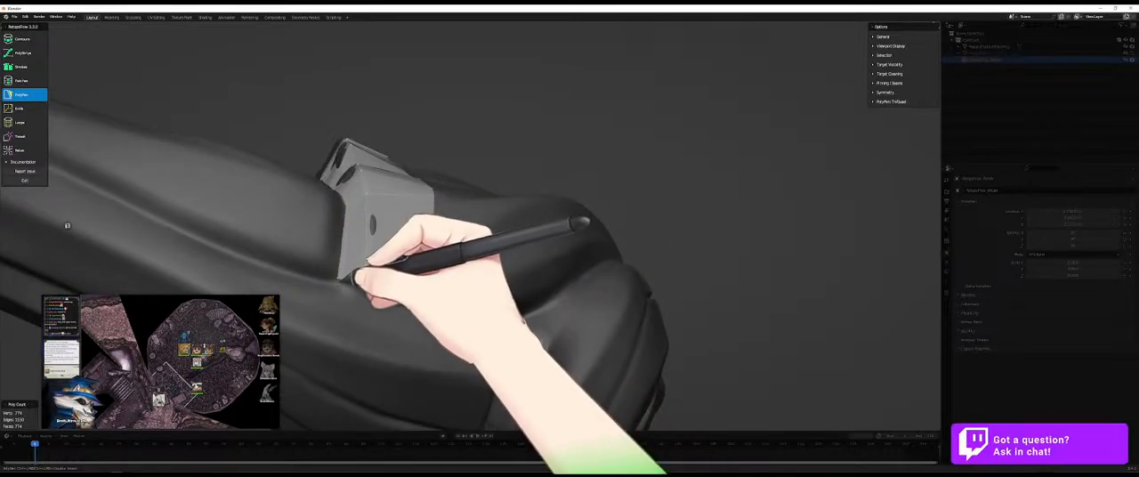
{"action": "middle_click_drag", "start_coordinate": [356, 282], "coordinate": [382, 283]}
{"action": "left_click_drag", "start_coordinate": [380, 284], "coordinate": [401, 278]}
{"action": "middle_click_drag", "start_coordinate": [425, 260], "coordinate": [458, 255]}
- Extend long PolyPen quads from the crosswise strip along the limb's broad side, away from its free tip
{"action": "key", "text": "7"}
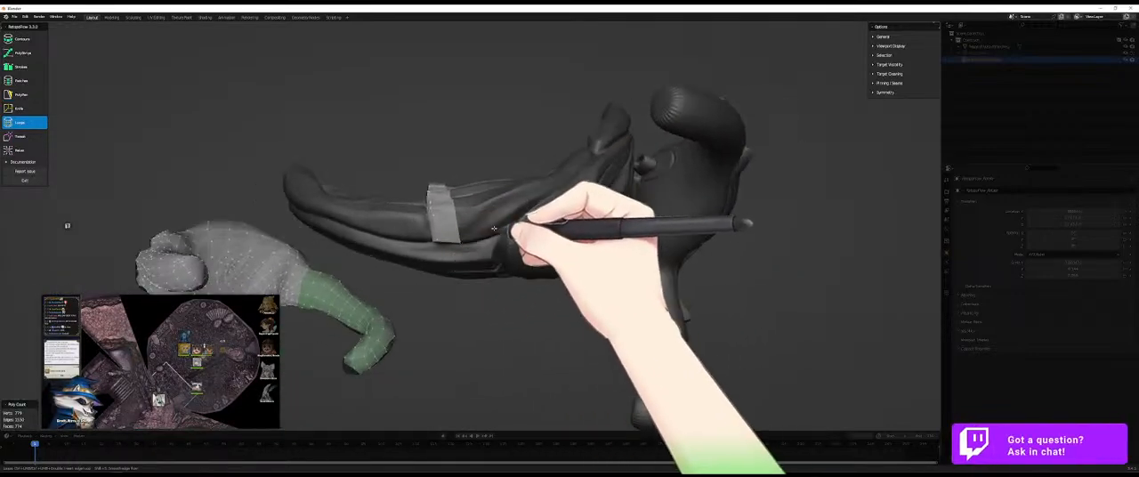
{"action": "key", "text": "5"}
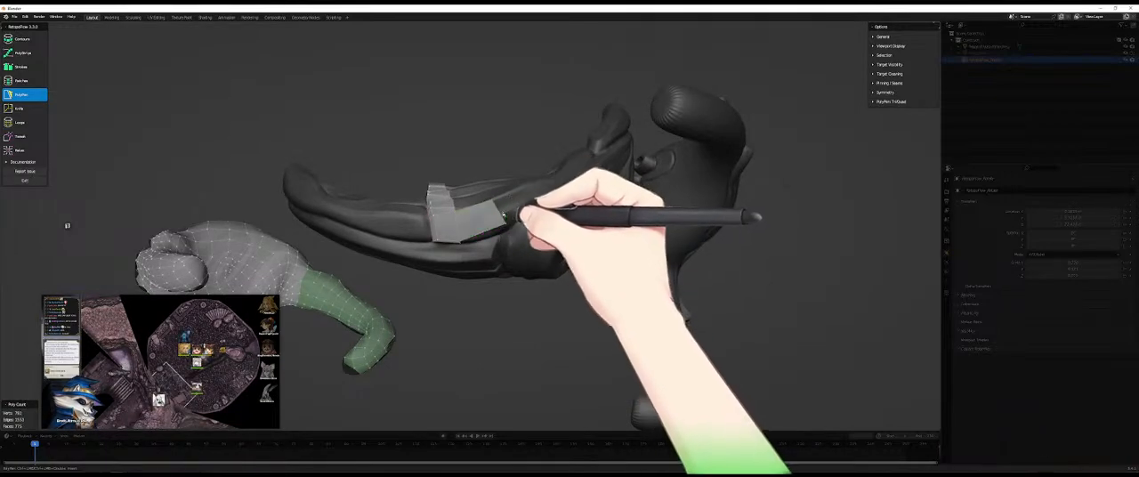
{"action": "middle_click_drag", "start_coordinate": [499, 205], "coordinate": [448, 307]}
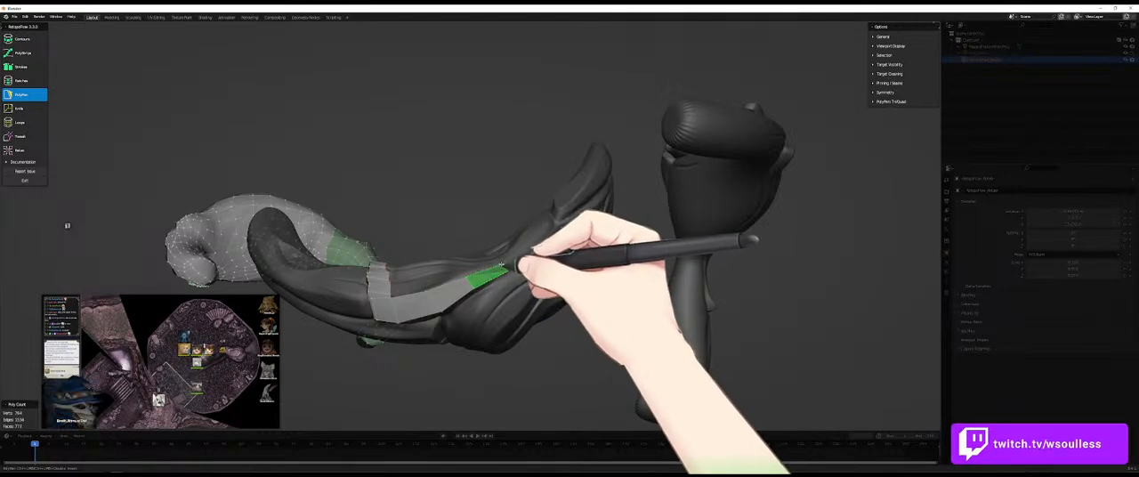
{"action": "middle_click_drag", "start_coordinate": [472, 304], "coordinate": [448, 296]}
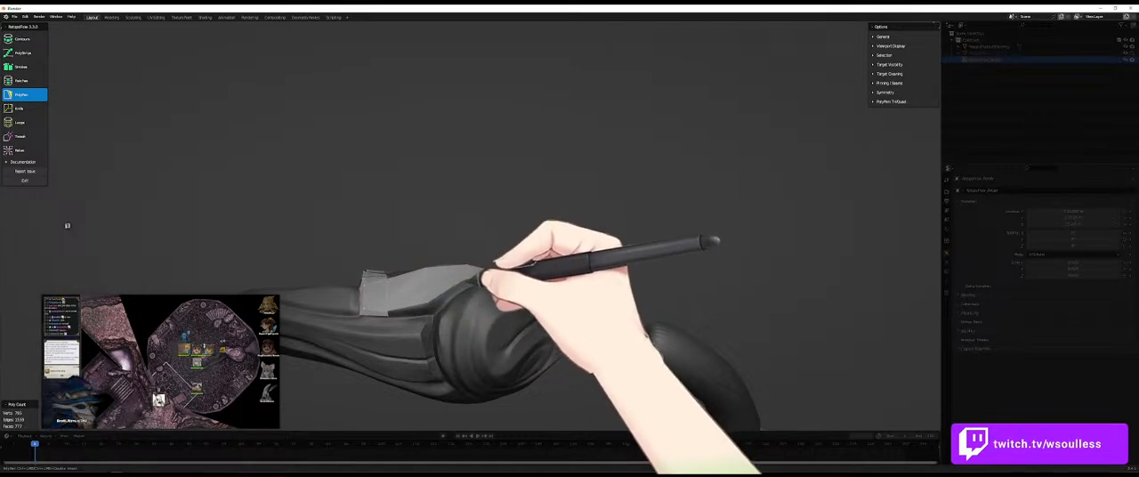
- Add a narrow second row of faces beneath the long quads, following the lengthwise crease along the limb
{"action": "mouse_move", "coordinate": [498, 290]}
{"action": "middle_mouse_down"}
{"action": "mouse_move", "coordinate": [492, 354]}
{"action": "mouse_move", "coordinate": [539, 323]}
{"action": "mouse_move", "coordinate": [523, 263]}
{"action": "mouse_move", "coordinate": [516, 277]}
{"action": "mouse_move", "coordinate": [526, 192]}
{"action": "mouse_move", "coordinate": [568, 226]}
{"action": "mouse_move", "coordinate": [524, 246]}
{"action": "mouse_move", "coordinate": [420, 256]}
{"action": "mouse_move", "coordinate": [397, 300]}
{"action": "mouse_move", "coordinate": [376, 311]}
{"action": "mouse_move", "coordinate": [419, 254]}
{"action": "mouse_move", "coordinate": [389, 290]}
{"action": "mouse_move", "coordinate": [397, 188]}
{"action": "mouse_move", "coordinate": [386, 234]}
{"action": "mouse_move", "coordinate": [387, 207]}
{"action": "middle_mouse_up"}
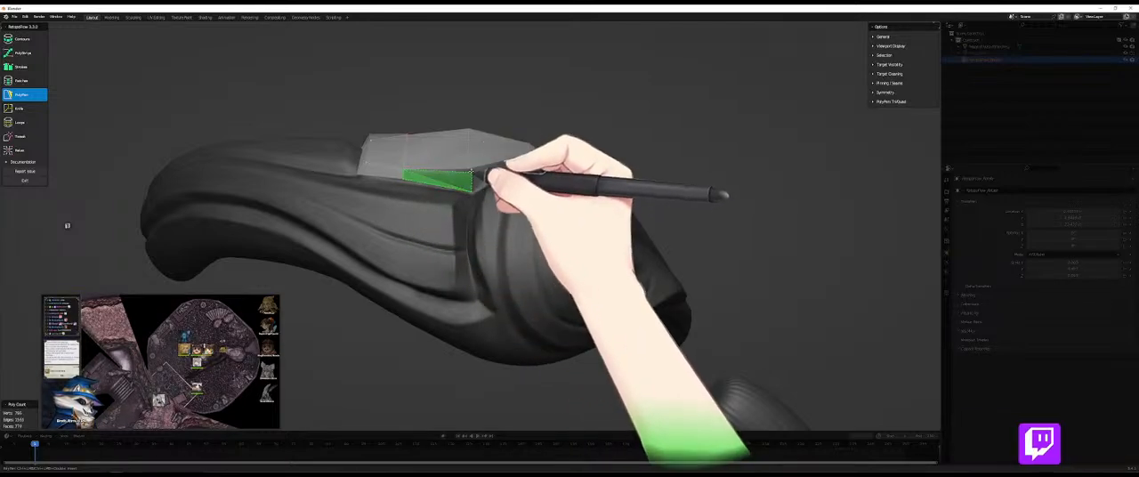
{"action": "left_click", "coordinate": [470, 169], "text": "ctrl"}
{"action": "middle_click_drag", "start_coordinate": [509, 178], "coordinate": [501, 206]}
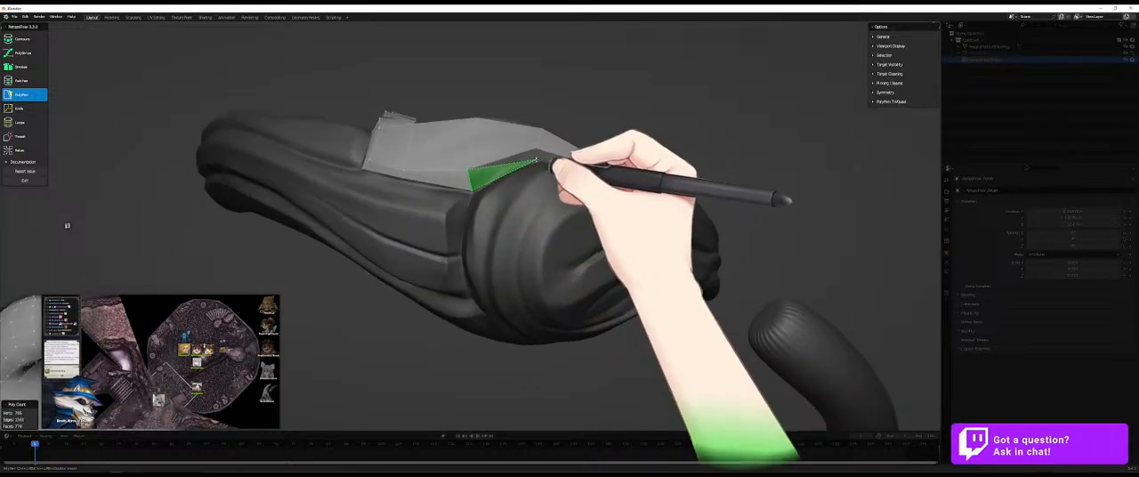
{"action": "mouse_move", "coordinate": [534, 149]}
{"action": "middle_mouse_down"}
{"action": "mouse_move", "coordinate": [526, 224]}
{"action": "mouse_move", "coordinate": [605, 186]}
{"action": "mouse_move", "coordinate": [552, 205]}
{"action": "mouse_move", "coordinate": [618, 163]}
{"action": "middle_mouse_up"}
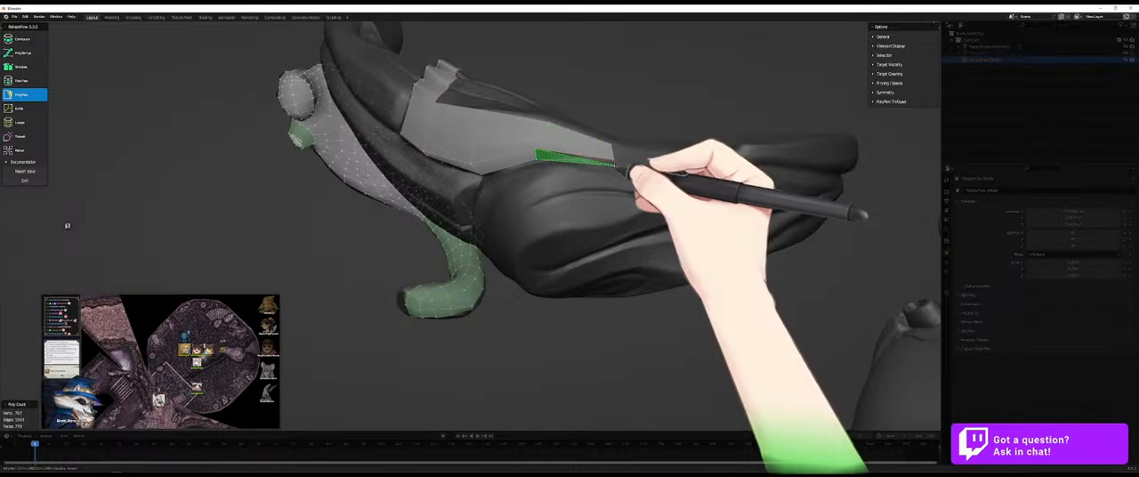
{"action": "middle_click_drag", "start_coordinate": [615, 160], "coordinate": [498, 206]}
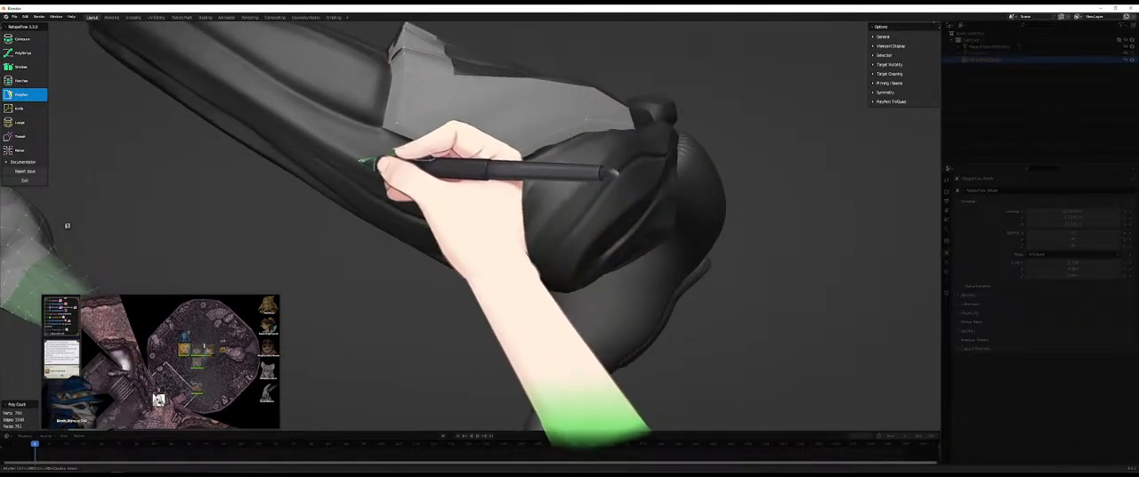
- Add a further row of PolyPen quads down the limb's side and square off its narrow outer face along the lower groove
{"action": "middle_click_drag", "start_coordinate": [396, 129], "coordinate": [465, 148]}
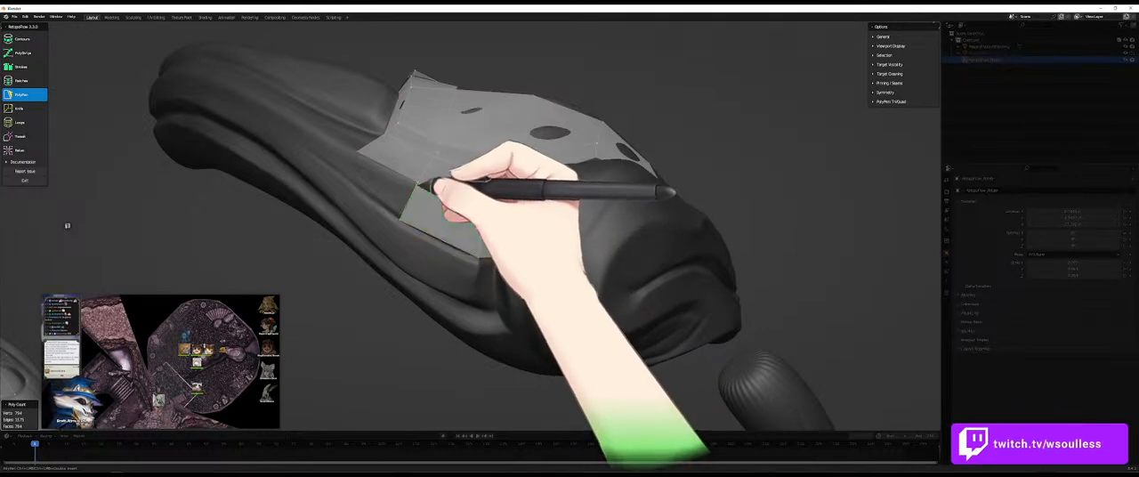
{"action": "middle_click_drag", "start_coordinate": [359, 155], "coordinate": [464, 197], "text": "ctrl"}
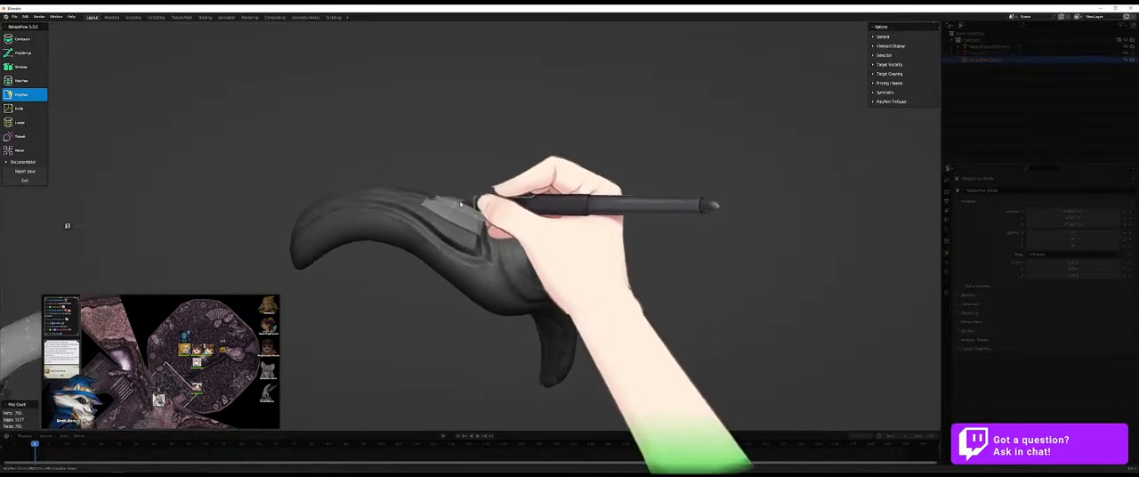
{"action": "middle_click_drag", "start_coordinate": [448, 247], "coordinate": [447, 235], "text": "ctrl"}
{"action": "left_click", "coordinate": [378, 203], "text": "ctrl"}
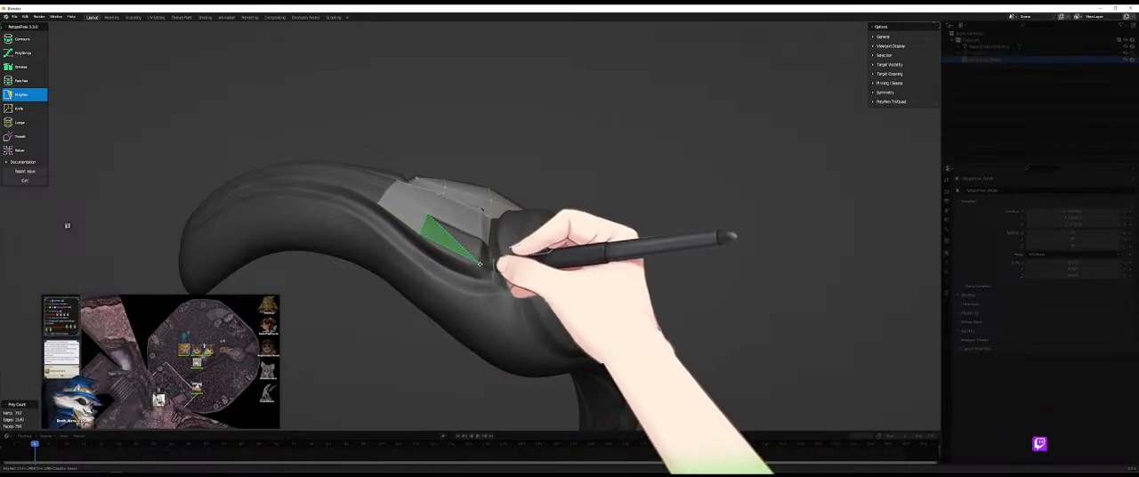
{"action": "mouse_move", "coordinate": [508, 266]}
{"action": "middle_mouse_down"}
{"action": "mouse_move", "coordinate": [486, 282]}
{"action": "mouse_move", "coordinate": [539, 260]}
{"action": "mouse_move", "coordinate": [526, 275]}
{"action": "middle_mouse_up"}
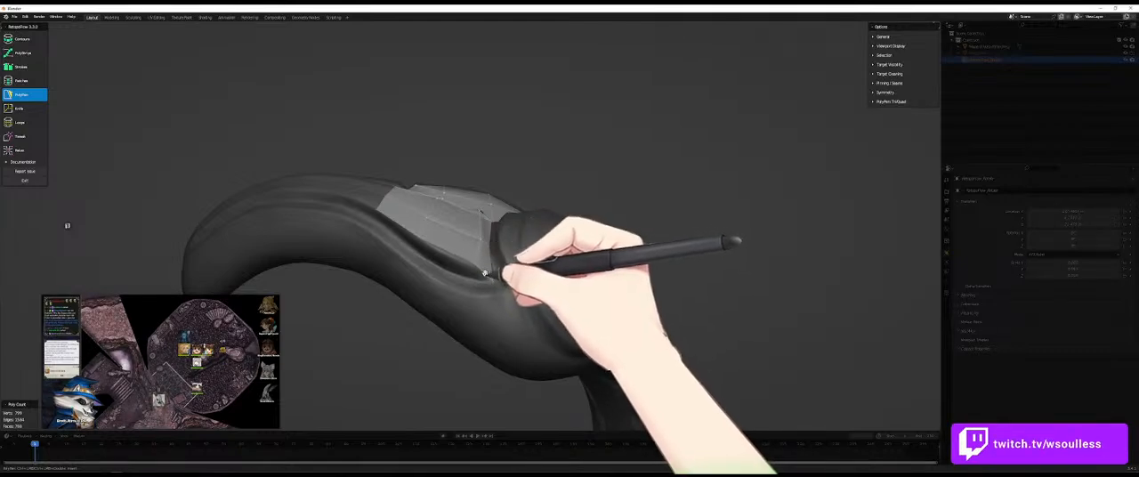
{"action": "middle_click_drag", "start_coordinate": [482, 283], "coordinate": [439, 290]}
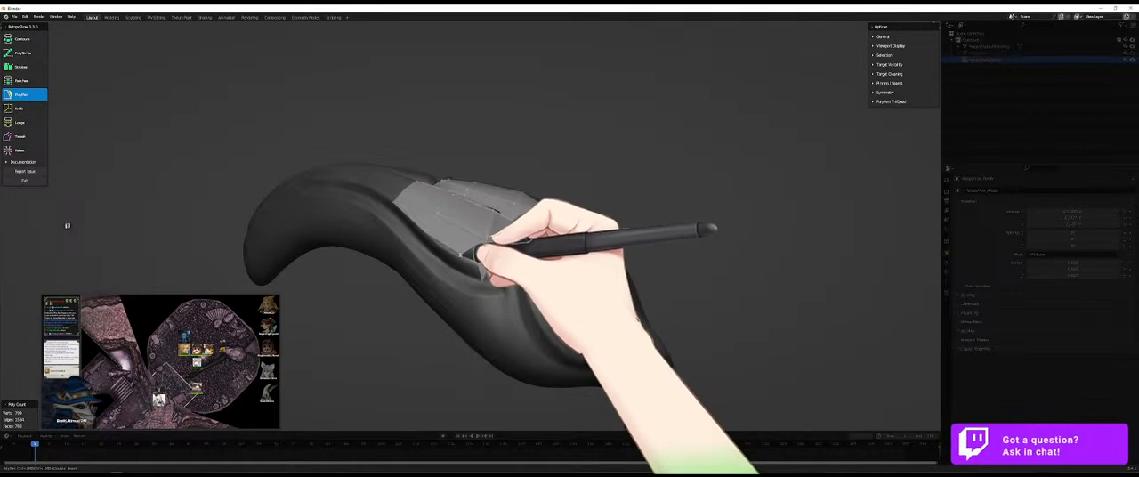
{"action": "left_click", "coordinate": [423, 243], "text": "ctrl"}
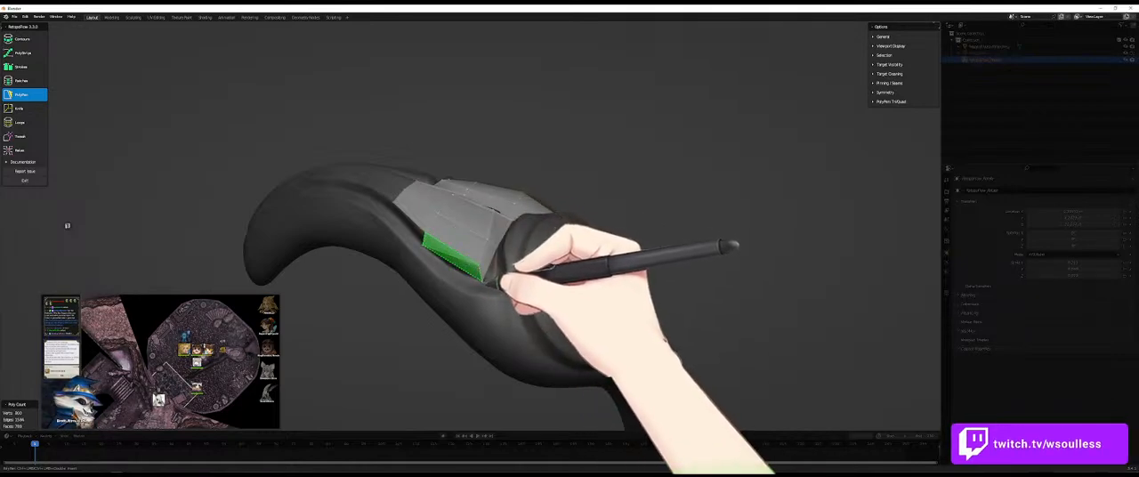
- Insert an edge loop through the newly built quads on the limb's side
{"action": "key", "text": "7"}
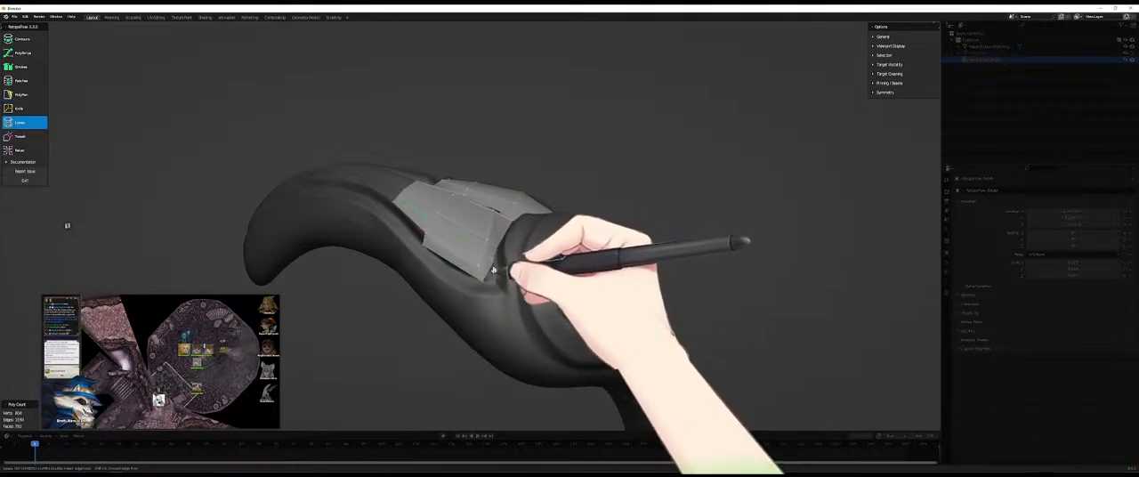
{"action": "key", "text": "5"}
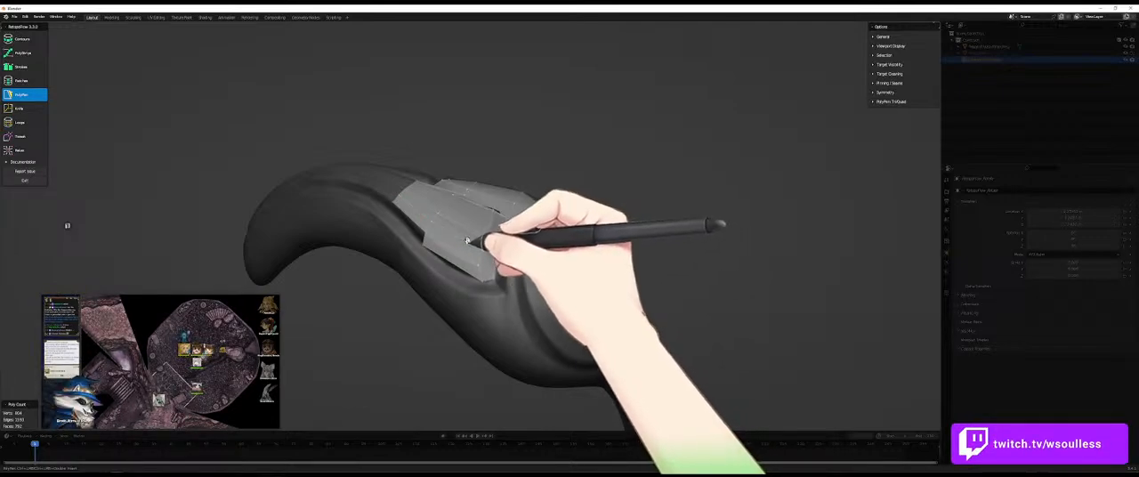
{"action": "key", "text": "7"}
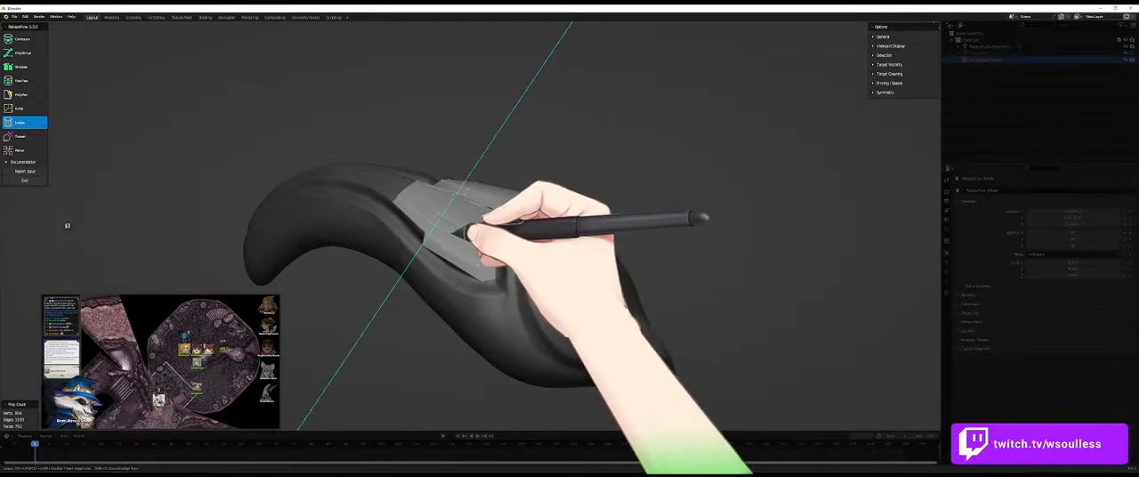
{"action": "key", "text": "5"}
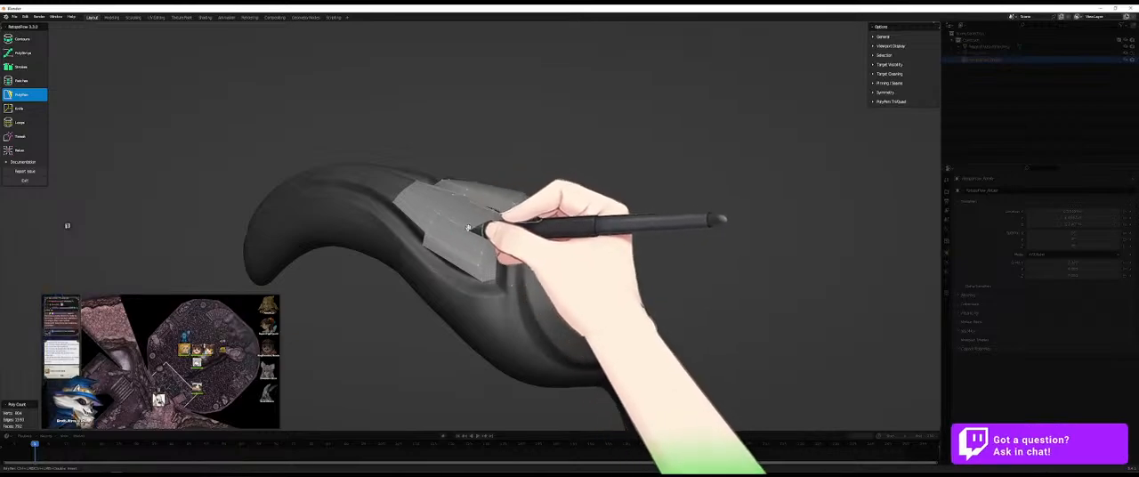
- Reposition and relax the vertices of the new quads so they spread evenly over the limb's surface
{"action": "middle_click_drag", "start_coordinate": [470, 224], "coordinate": [468, 259]}
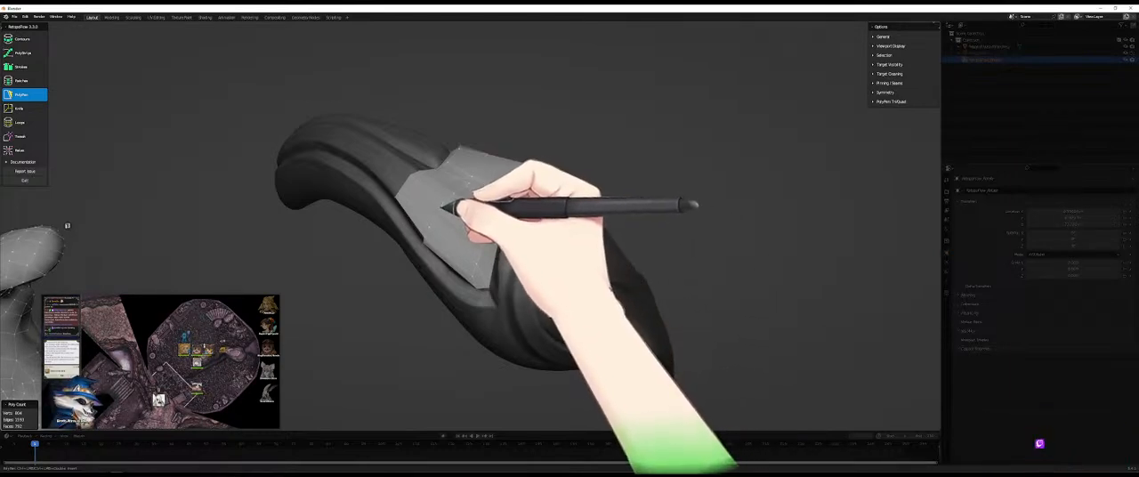
{"action": "key", "text": "9"}
{"action": "mouse_move", "coordinate": [463, 226]}
{"action": "left_mouse_down"}
{"action": "mouse_move", "coordinate": [443, 211]}
{"action": "mouse_move", "coordinate": [500, 268]}
{"action": "mouse_move", "coordinate": [478, 265]}
{"action": "left_mouse_up"}
{"action": "key", "text": "9"}
{"action": "key", "text": "9"}
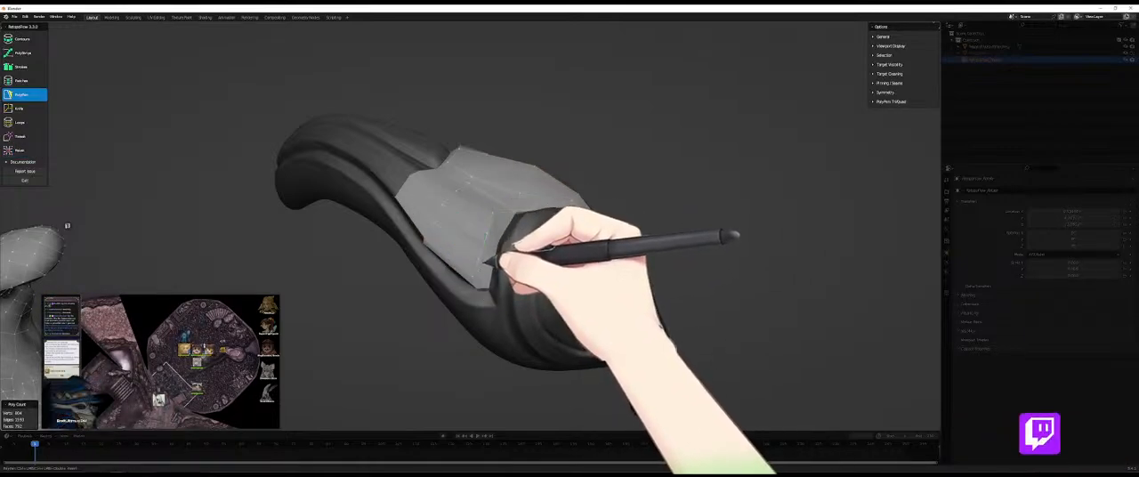
{"action": "middle_click_drag", "start_coordinate": [492, 260], "coordinate": [497, 292]}
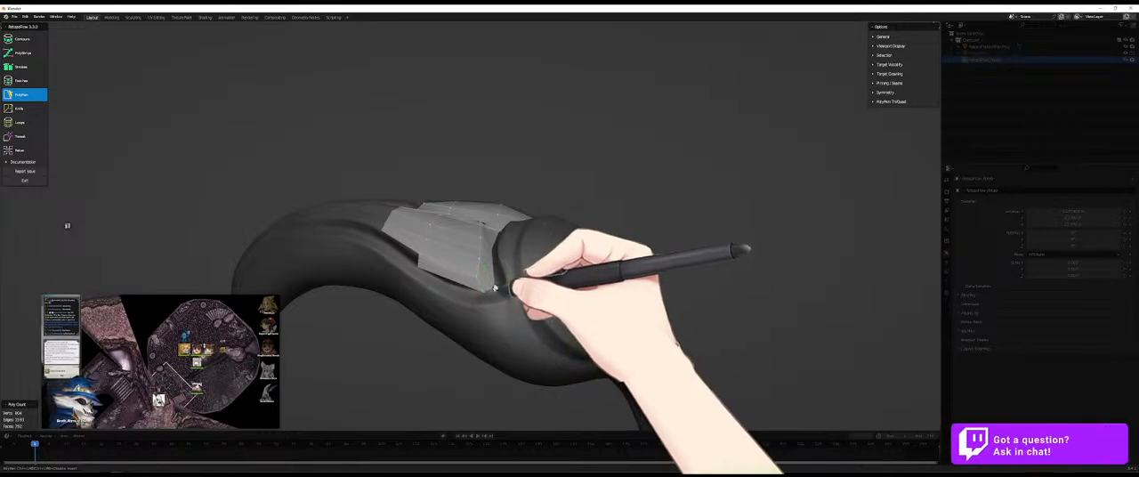
{"action": "middle_click_drag", "start_coordinate": [496, 279], "coordinate": [497, 245]}
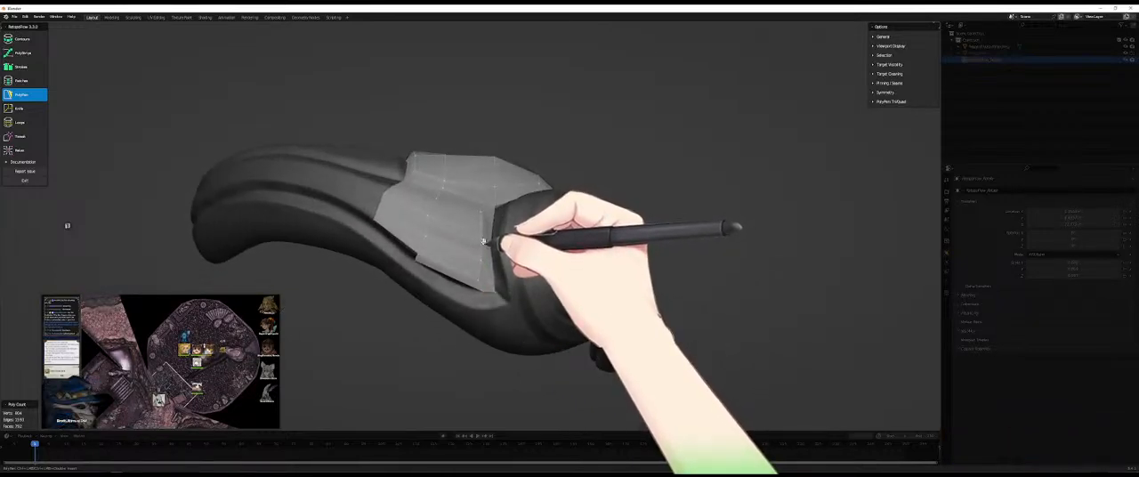
- Add quads along the patch's open edge beside the rounded bulge, continuing up past the long broad-side faces
{"action": "middle_click_drag", "start_coordinate": [502, 234], "coordinate": [498, 274]}
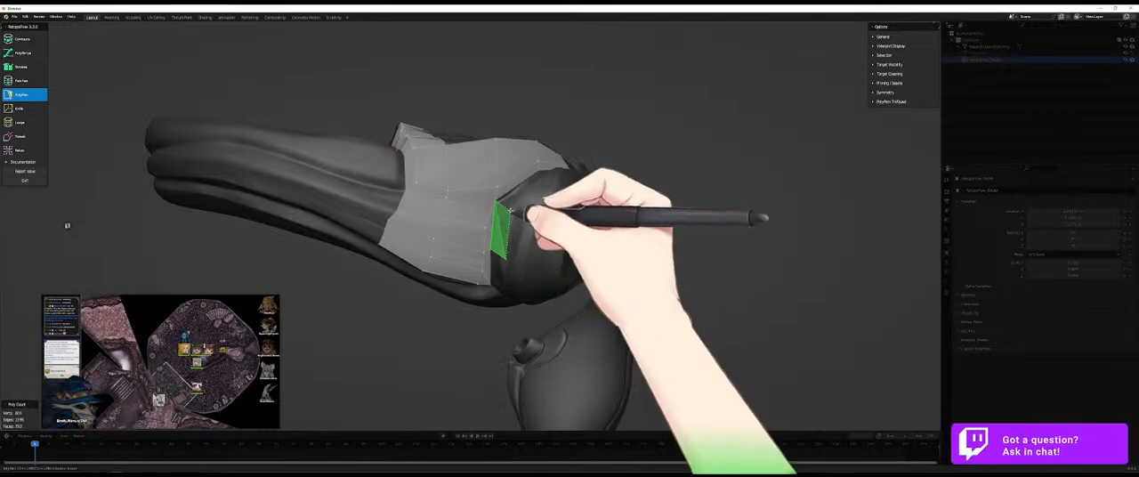
{"action": "middle_click_drag", "start_coordinate": [514, 213], "coordinate": [498, 297]}
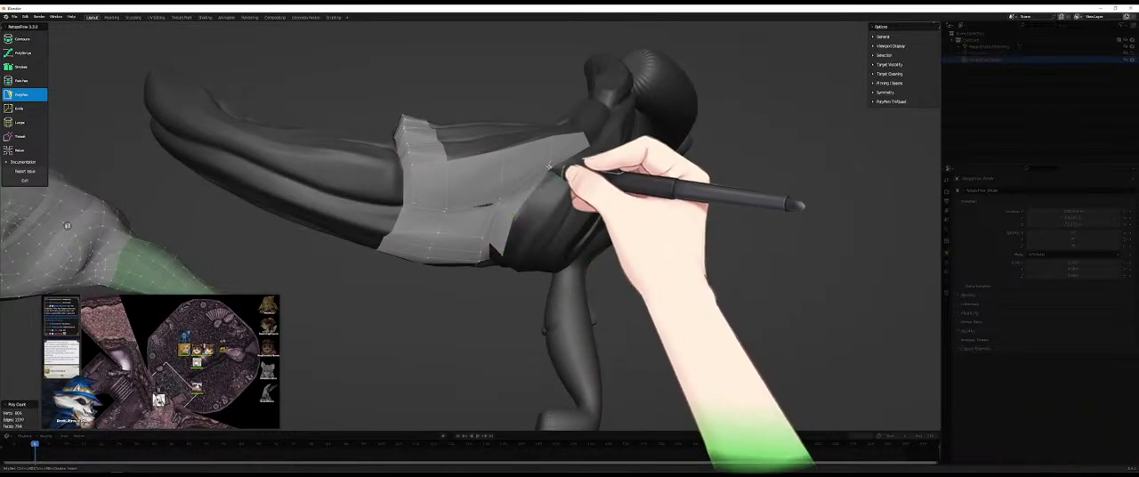
{"action": "middle_click_drag", "start_coordinate": [549, 169], "coordinate": [619, 160]}
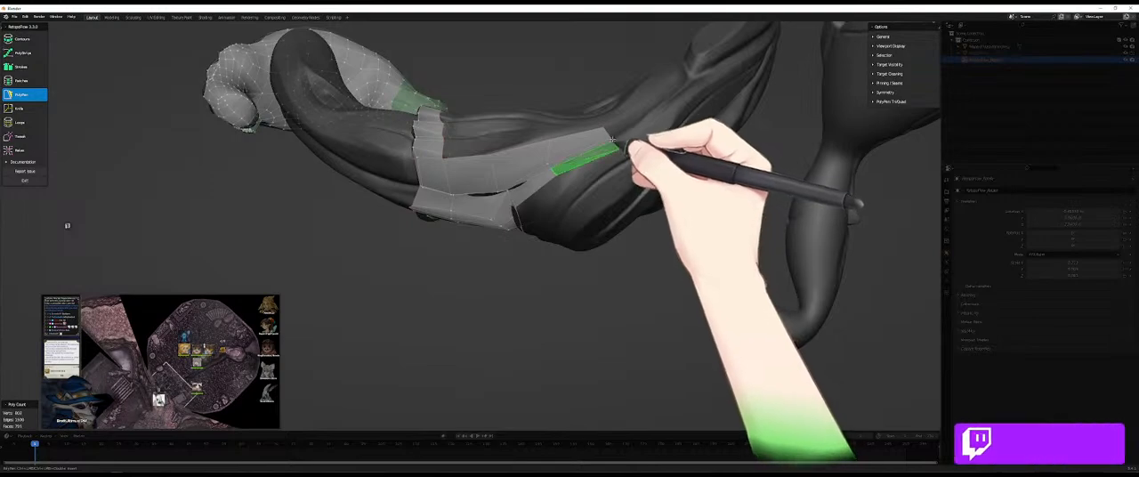
{"action": "middle_click_drag", "start_coordinate": [521, 239], "coordinate": [532, 211]}
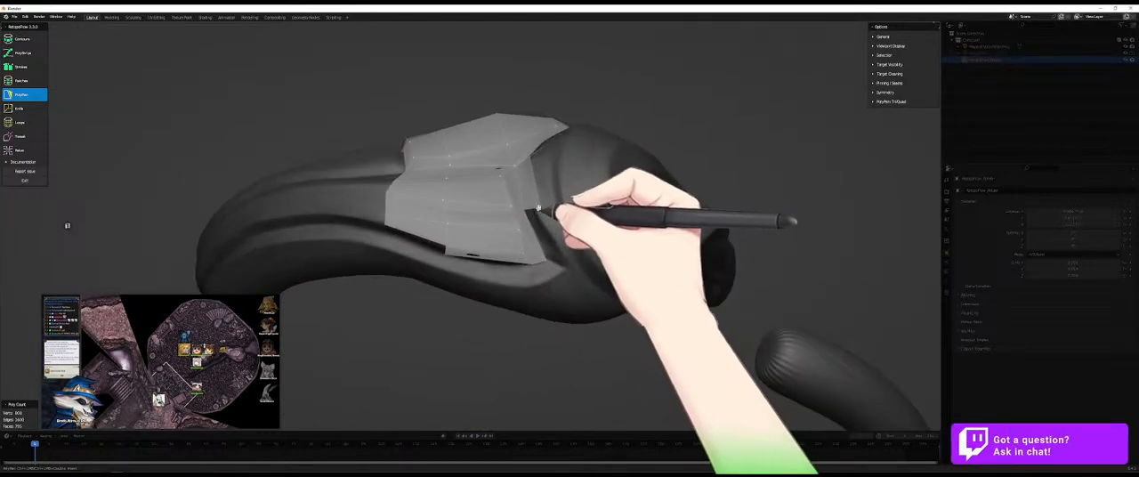
{"action": "middle_click_drag", "start_coordinate": [587, 218], "coordinate": [540, 151]}
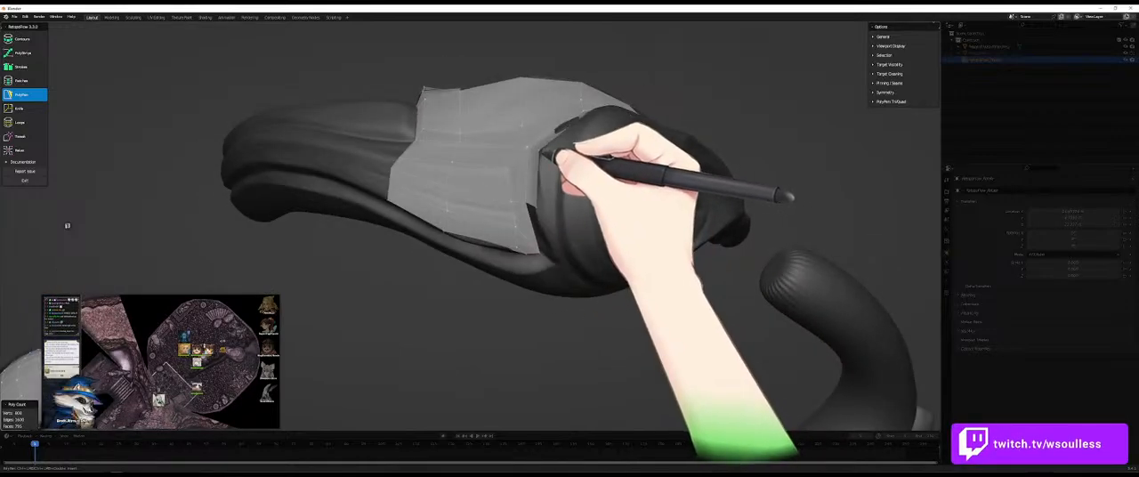
{"action": "middle_click_drag", "start_coordinate": [550, 189], "coordinate": [531, 210]}
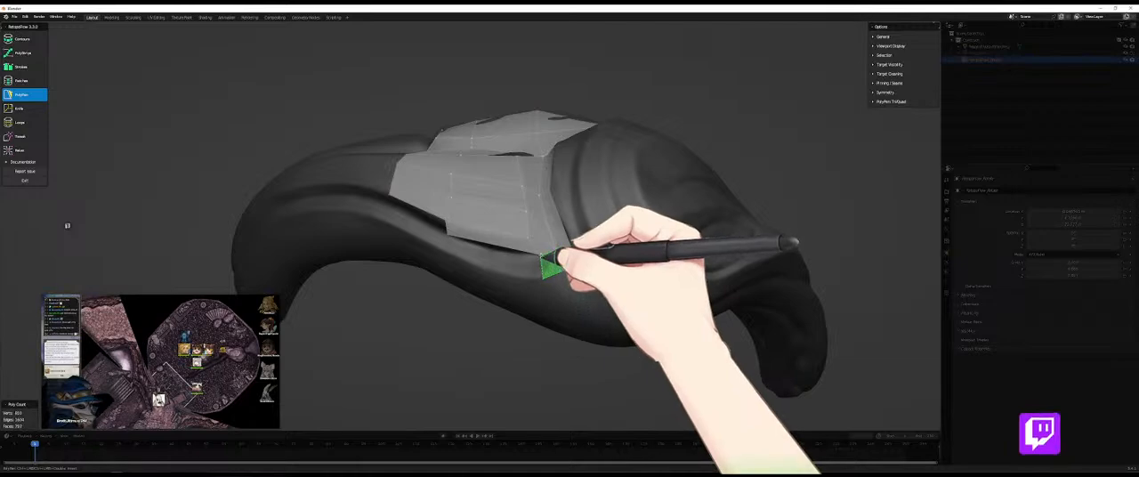
- Add a narrow row of faces along the patch's lower border, following the groove beneath it
{"action": "left_click", "coordinate": [529, 271], "text": "ctrl"}
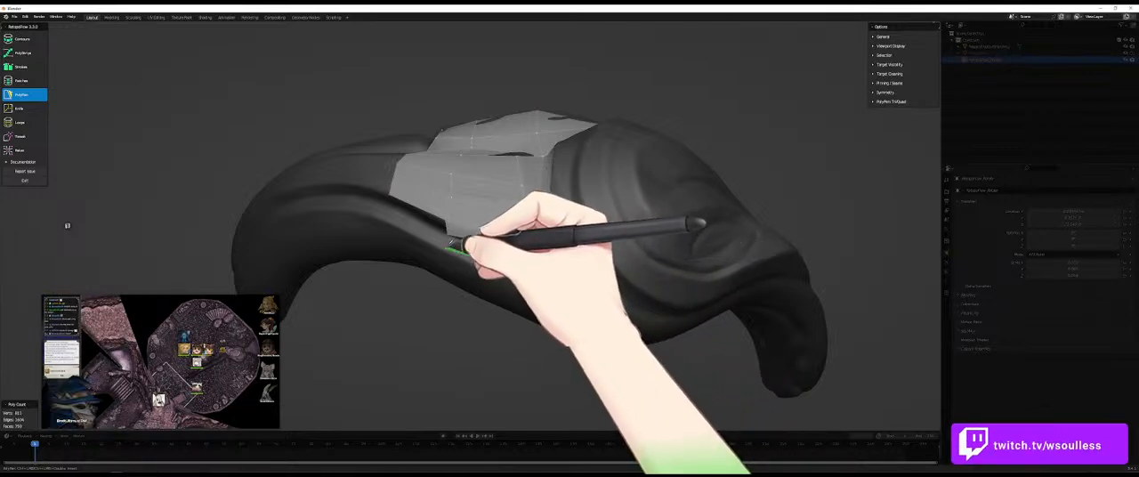
{"action": "left_click", "coordinate": [448, 247], "text": "ctrl"}
{"action": "middle_click_drag", "start_coordinate": [556, 256], "coordinate": [529, 188]}
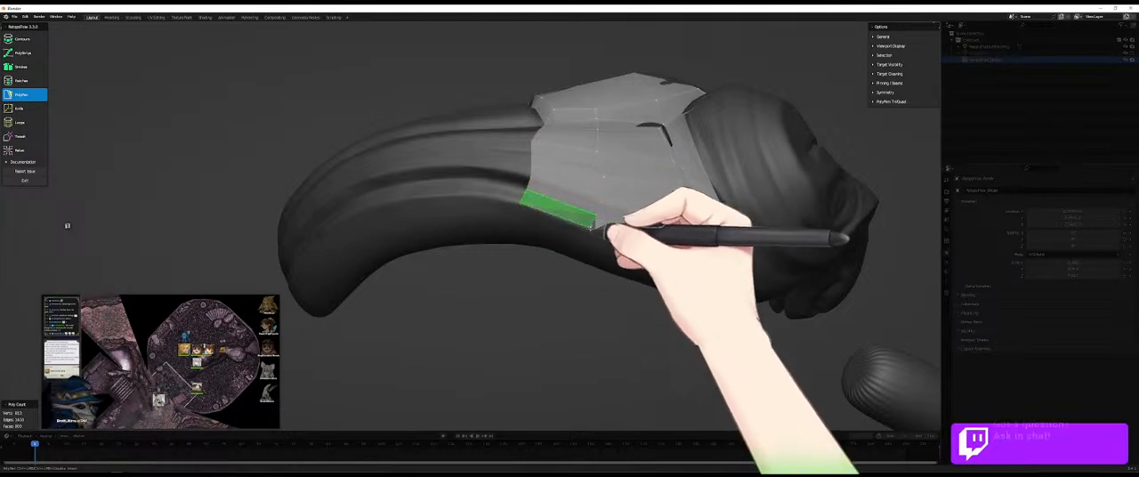
{"action": "scroll", "coordinate": [492, 225], "scroll_direction": "down", "scroll_amount": 4}
{"action": "middle_click_drag", "start_coordinate": [492, 225], "coordinate": [526, 216]}
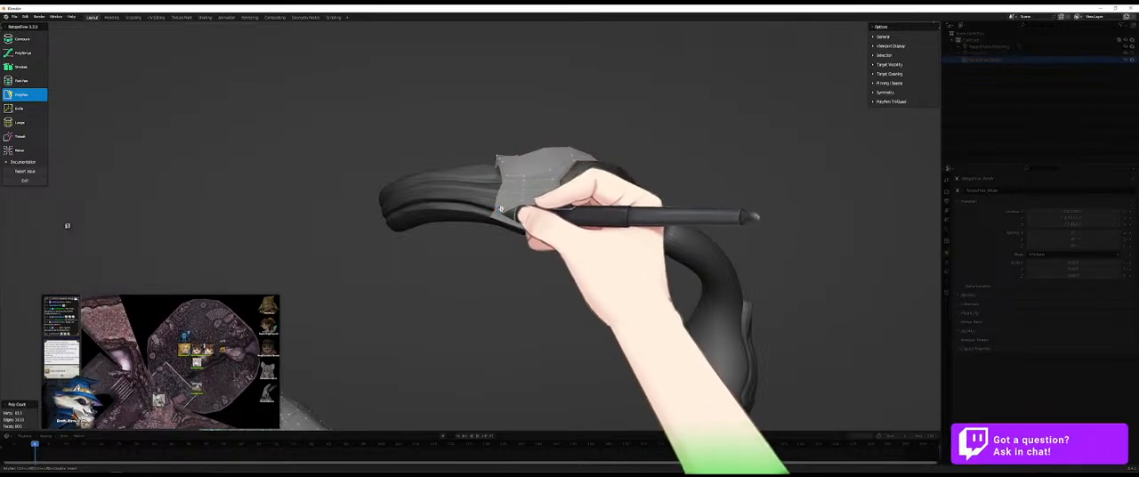
- Start a long PolyPen quad from the patch's tip-facing edge, running along the limb's lower fold toward its free tip
{"action": "scroll", "coordinate": [522, 221], "scroll_direction": "up", "scroll_amount": 3}
{"action": "middle_click_drag", "start_coordinate": [535, 180], "coordinate": [433, 115]}
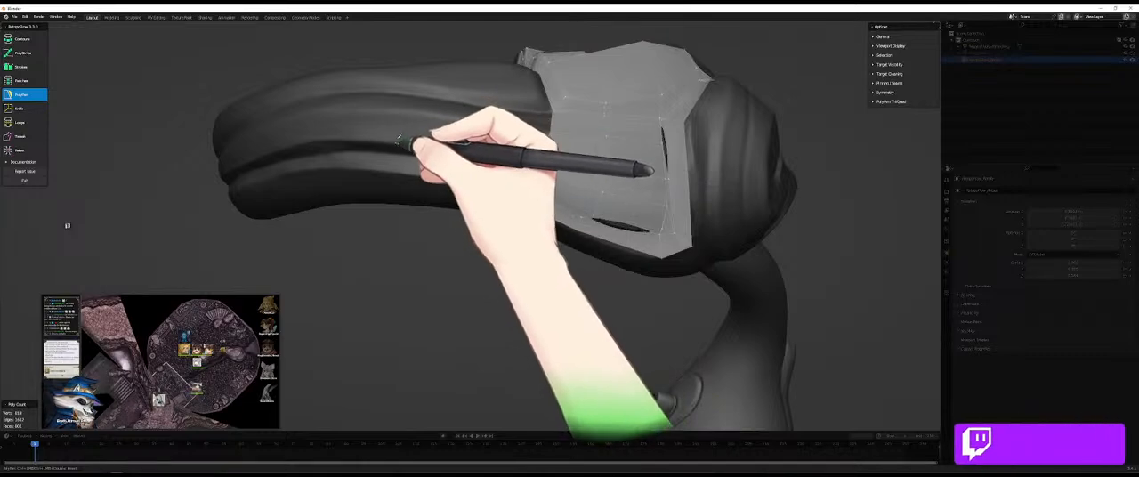
{"action": "left_click", "coordinate": [397, 142], "text": "ctrl"}
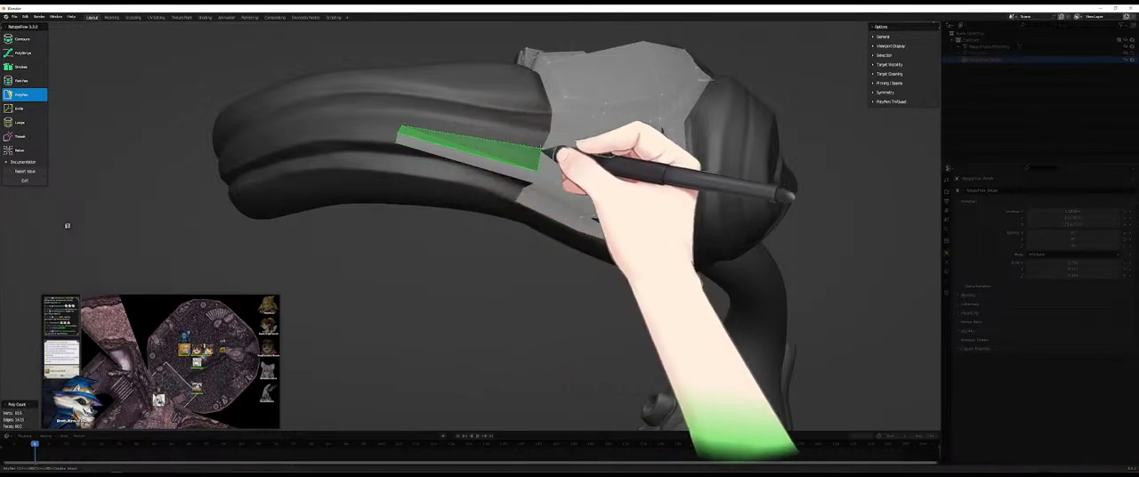
{"action": "left_click", "coordinate": [403, 113], "text": "ctrl"}
{"action": "left_click", "coordinate": [548, 133], "text": "ctrl"}
- Stack further long quads above the first one, spanning the fold between the patch edge and the tip side
{"action": "middle_click_drag", "start_coordinate": [445, 108], "coordinate": [426, 129]}
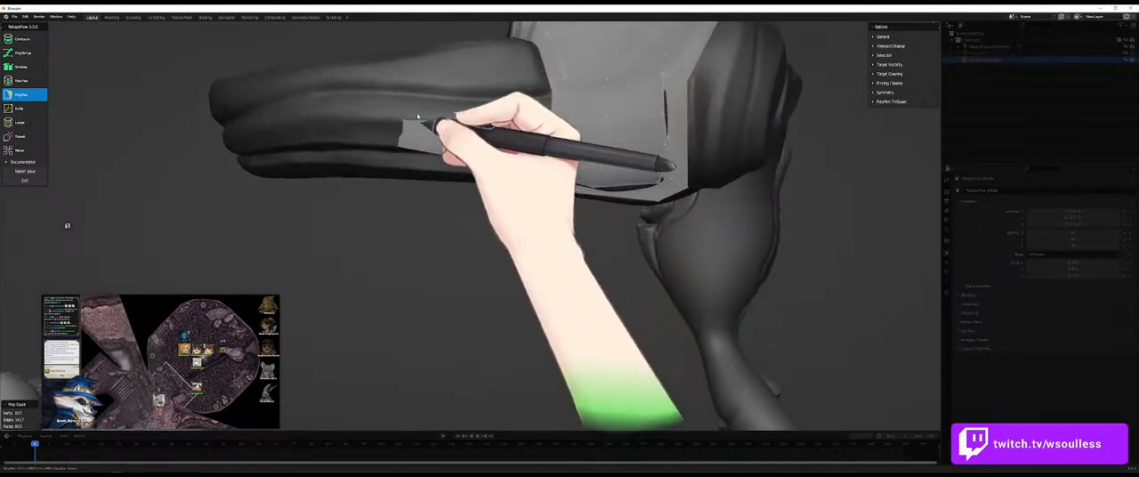
{"action": "left_click", "coordinate": [564, 110], "text": "ctrl"}
{"action": "middle_click_drag", "start_coordinate": [441, 93], "coordinate": [492, 285]}
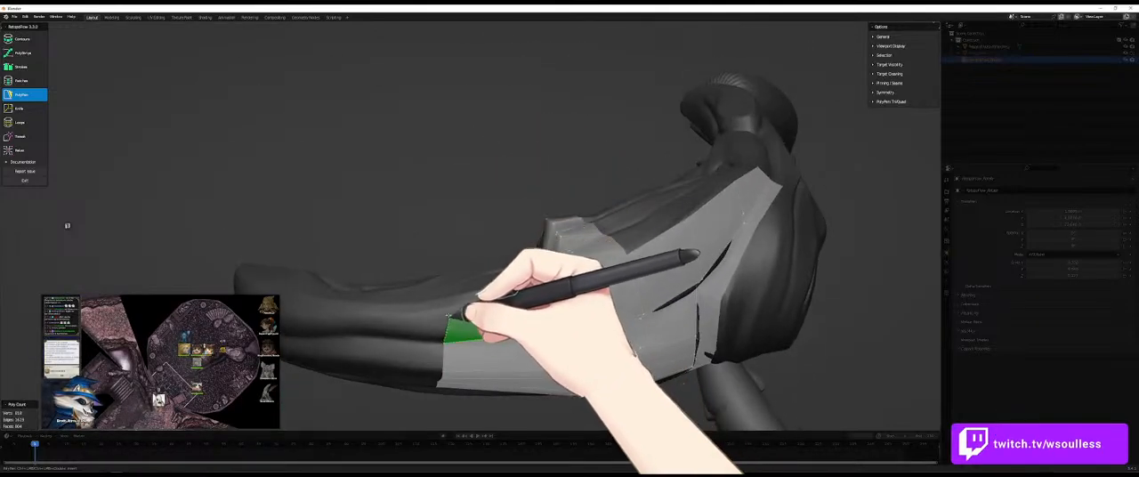
{"action": "left_click", "coordinate": [583, 313], "text": "ctrl"}
{"action": "middle_click_drag", "start_coordinate": [583, 314], "coordinate": [451, 299]}
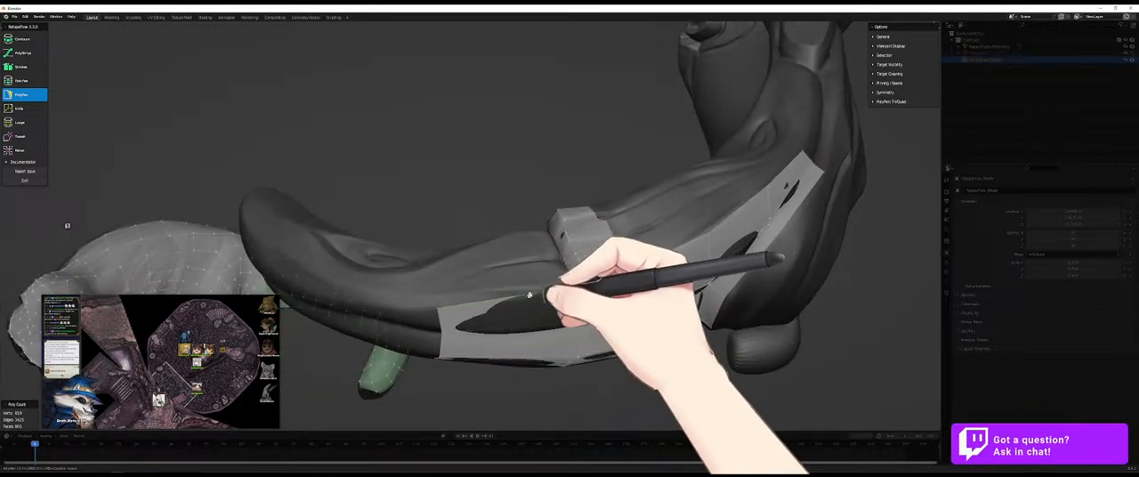
{"action": "middle_click_drag", "start_coordinate": [576, 281], "coordinate": [458, 264]}
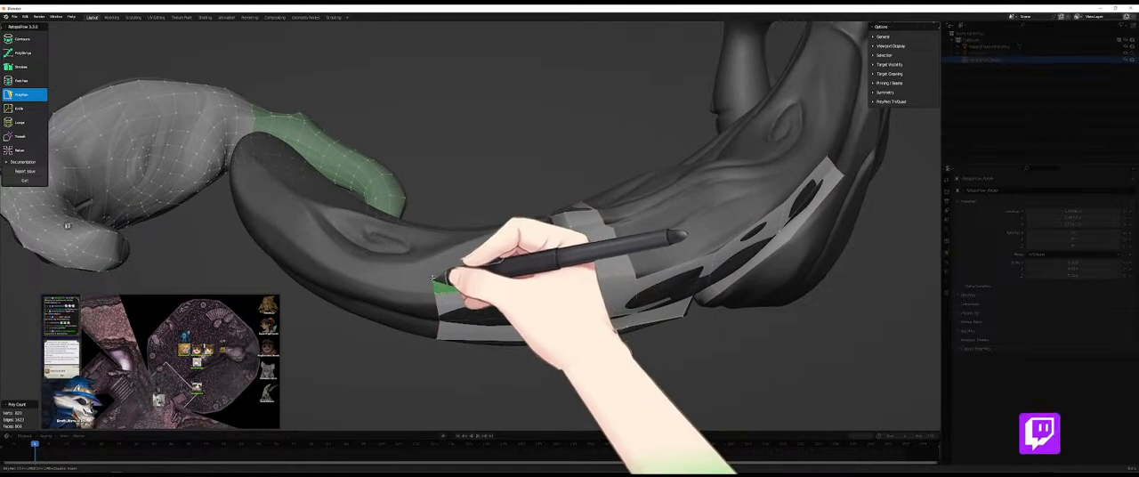
{"action": "left_click", "coordinate": [433, 278], "text": "ctrl"}
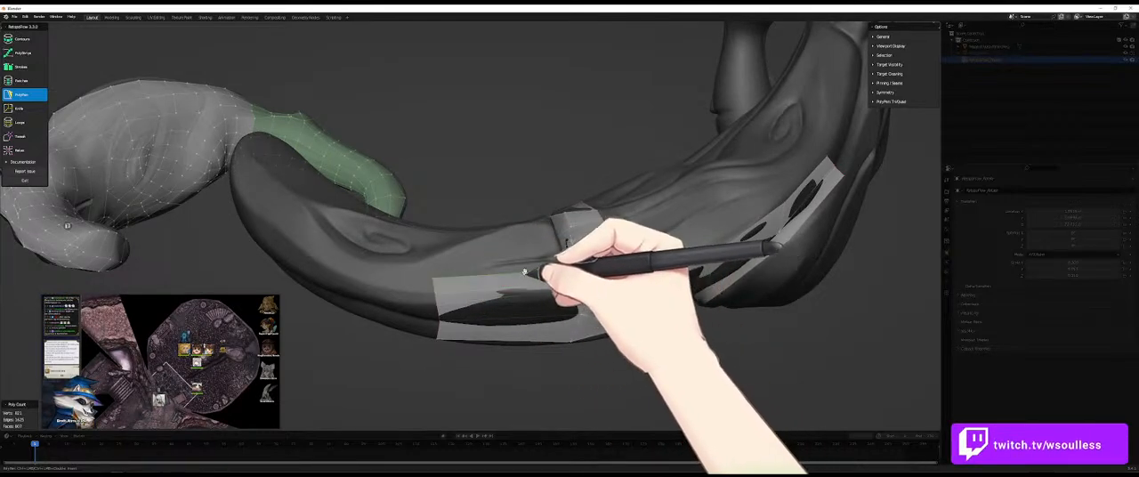
{"action": "left_click", "coordinate": [433, 274], "text": "ctrl"}
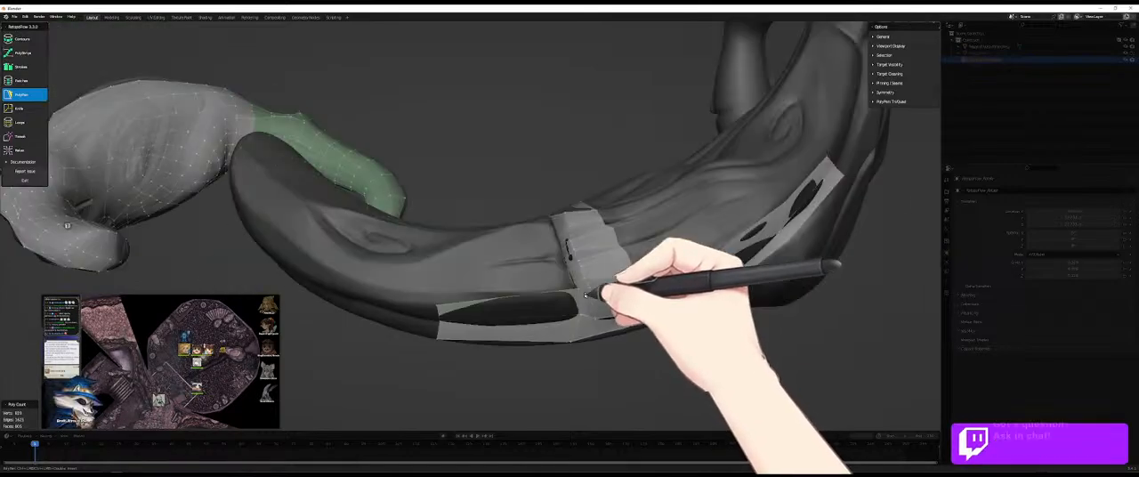
{"action": "middle_click_drag", "start_coordinate": [585, 285], "coordinate": [522, 256]}
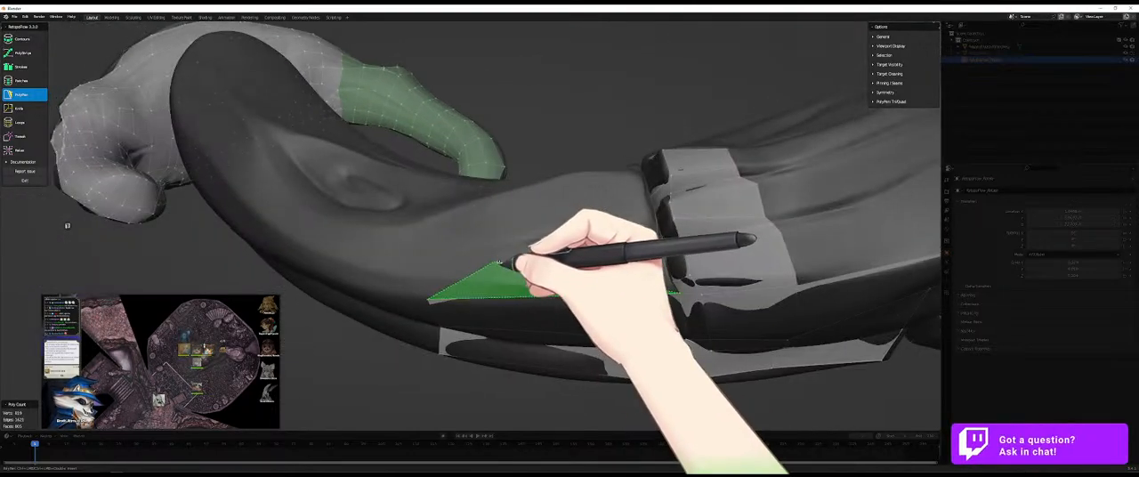
- Add small faces along the crosswise strip's tip-facing edge, following the groove where the fold meets the strip
{"action": "middle_click_drag", "start_coordinate": [639, 261], "coordinate": [623, 235]}
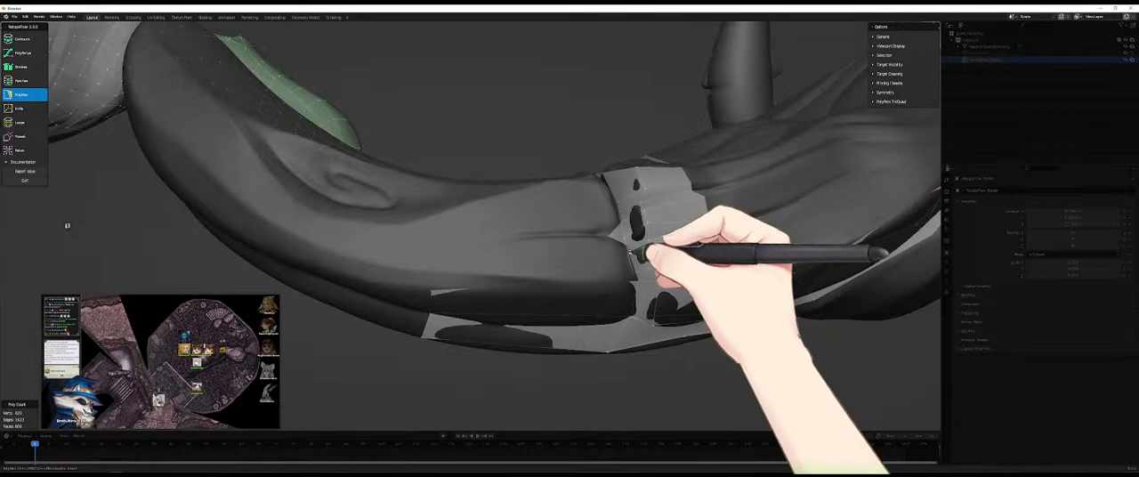
{"action": "left_click", "coordinate": [617, 255]}
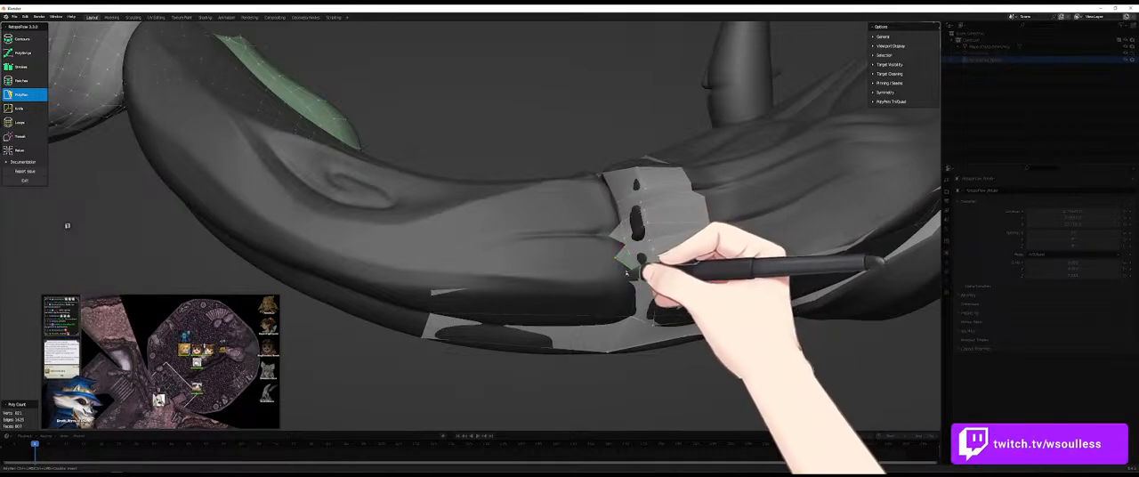
{"action": "middle_click_drag", "start_coordinate": [632, 264], "coordinate": [645, 288]}
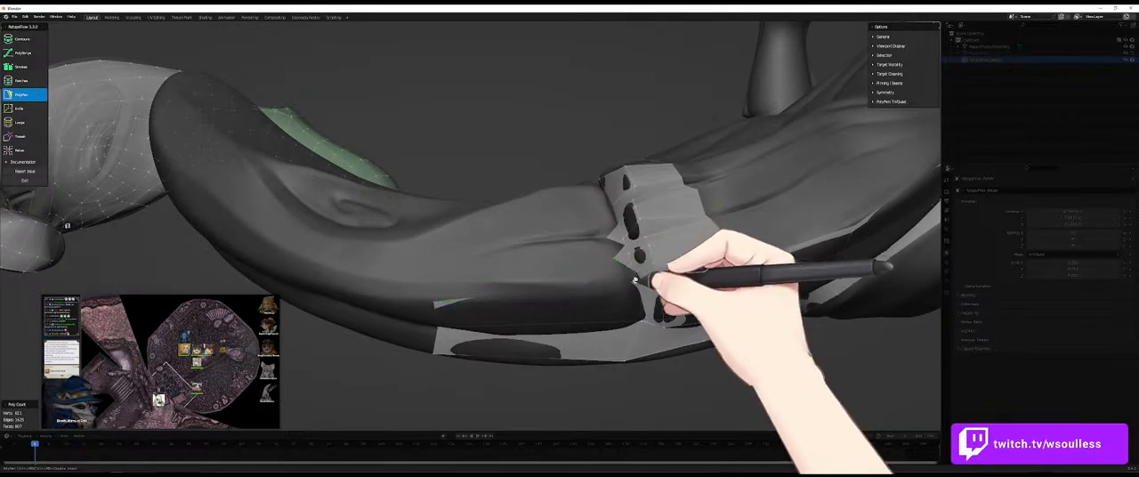
- Insert an edge loop across the long quads on the limb's lower fold, just tip-side of the crosswise strip
{"action": "middle_click_drag", "start_coordinate": [629, 262], "coordinate": [595, 253]}
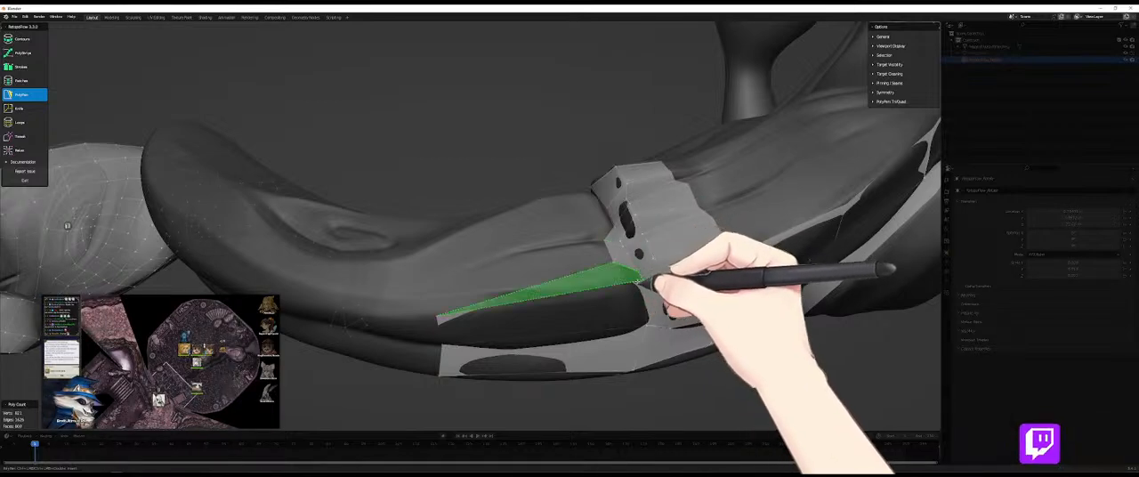
{"action": "key", "text": "7"}
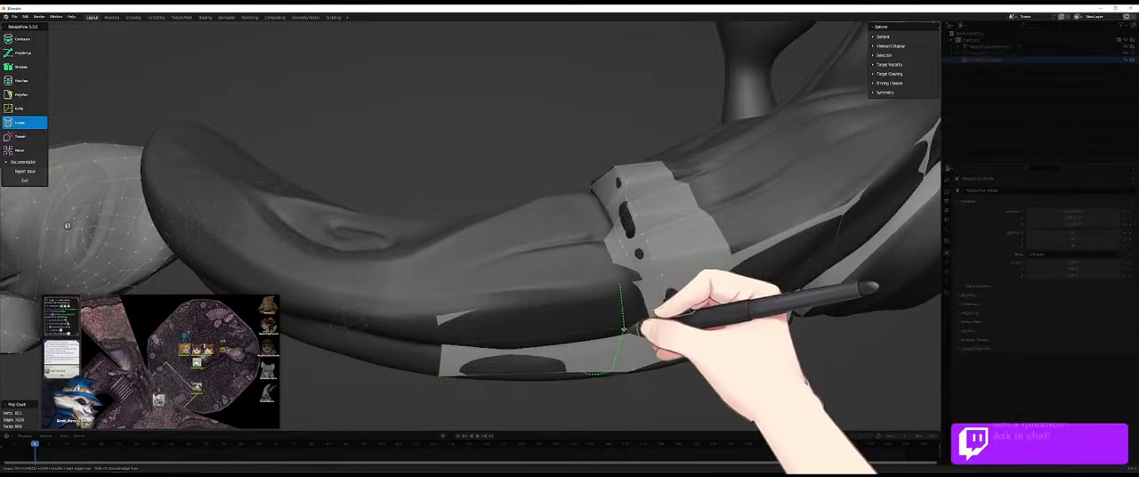
{"action": "middle_click_drag", "start_coordinate": [627, 329], "coordinate": [663, 384]}
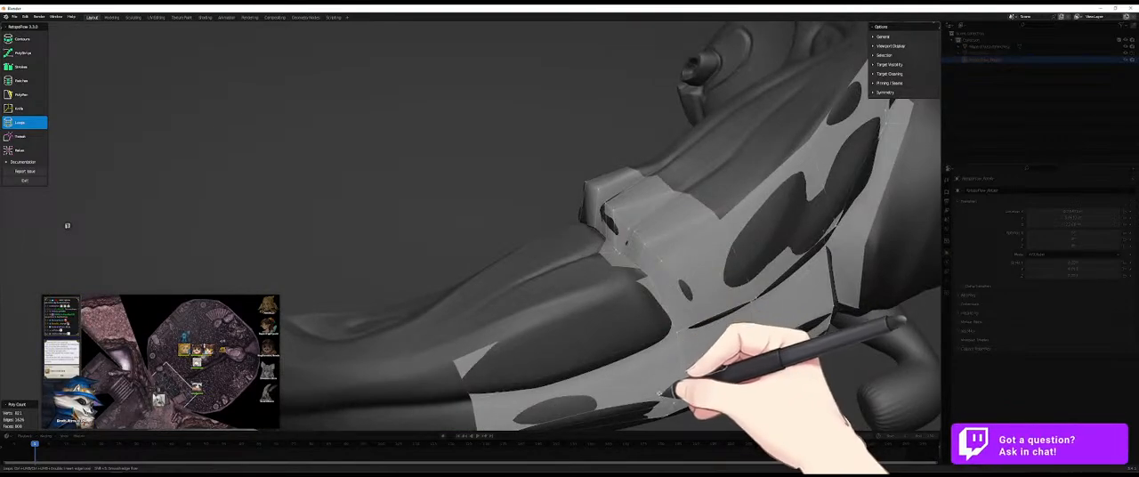
{"action": "middle_click_drag", "start_coordinate": [641, 362], "coordinate": [601, 314]}
- Add small PolyPen faces along the crosswise strip's tip-facing edge, following the groove around to the limb's inner side
{"action": "key", "text": "5"}
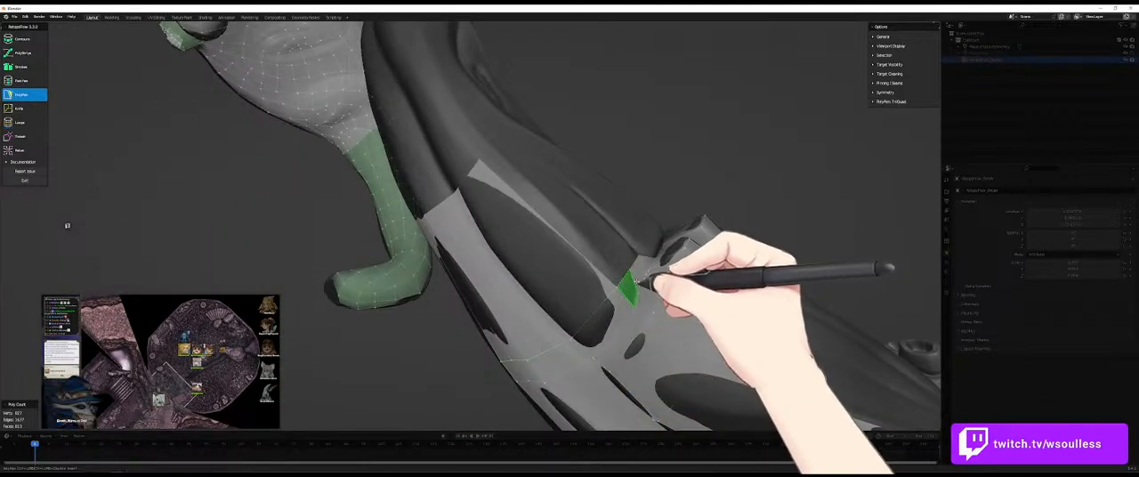
{"action": "middle_click_drag", "start_coordinate": [649, 246], "coordinate": [658, 269]}
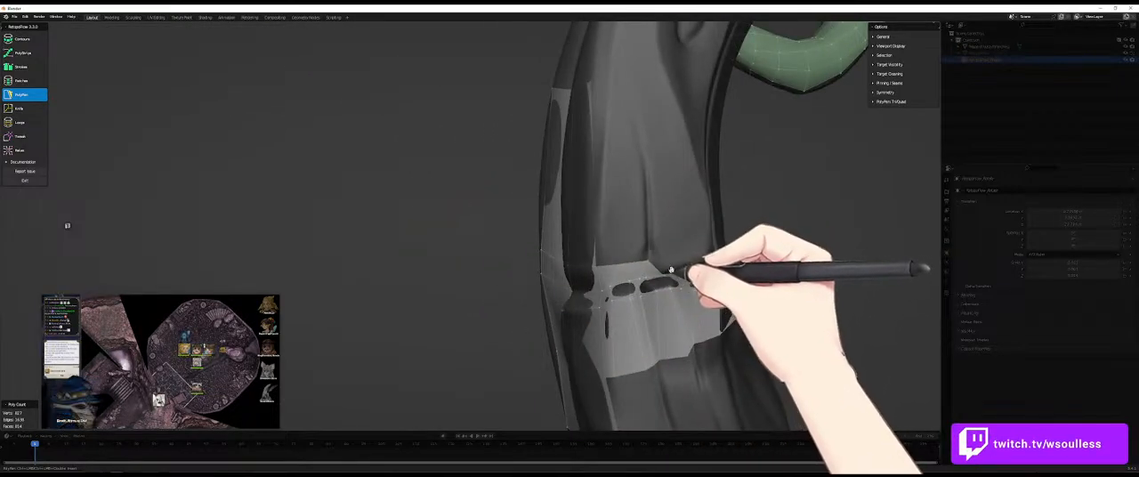
{"action": "middle_click_drag", "start_coordinate": [675, 260], "coordinate": [639, 198]}
{"action": "mouse_move", "coordinate": [578, 184]}
{"action": "middle_mouse_down"}
{"action": "mouse_move", "coordinate": [580, 226]}
{"action": "mouse_move", "coordinate": [583, 171]}
{"action": "mouse_move", "coordinate": [524, 234]}
{"action": "mouse_move", "coordinate": [600, 183]}
{"action": "mouse_move", "coordinate": [603, 158]}
{"action": "mouse_move", "coordinate": [591, 203]}
{"action": "mouse_move", "coordinate": [629, 255]}
{"action": "mouse_move", "coordinate": [590, 183]}
{"action": "middle_mouse_up"}
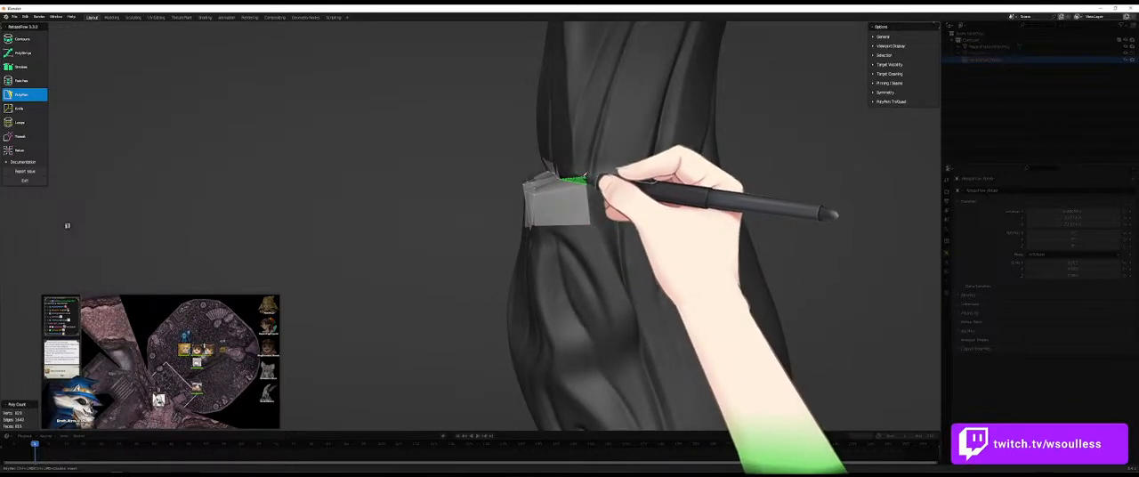
{"action": "mouse_move", "coordinate": [580, 176]}
{"action": "middle_mouse_down"}
{"action": "mouse_move", "coordinate": [611, 191]}
{"action": "mouse_move", "coordinate": [553, 164]}
{"action": "middle_mouse_up"}
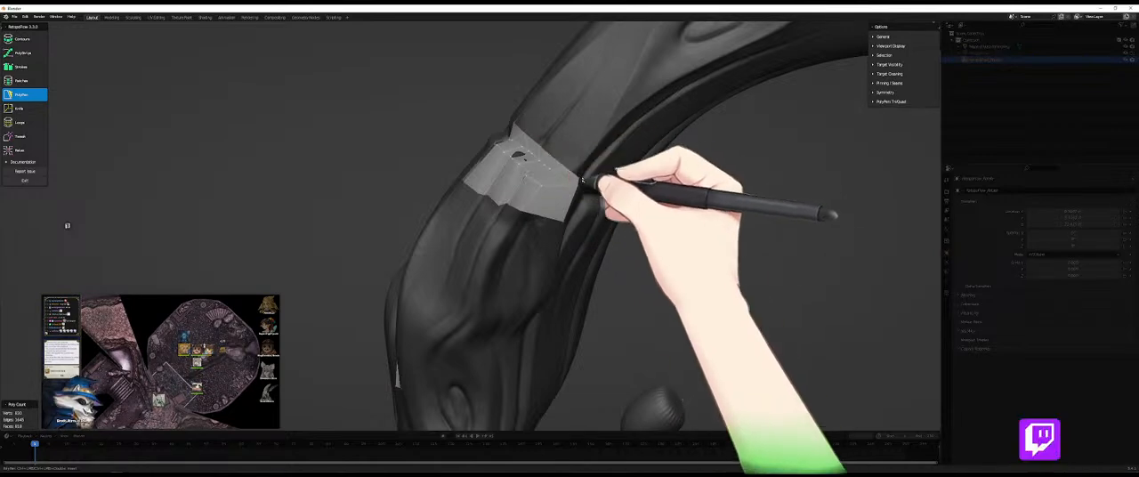
{"action": "mouse_move", "coordinate": [572, 169]}
{"action": "middle_mouse_down"}
{"action": "mouse_move", "coordinate": [588, 186]}
{"action": "mouse_move", "coordinate": [578, 183]}
{"action": "mouse_move", "coordinate": [592, 139]}
{"action": "mouse_move", "coordinate": [578, 169]}
{"action": "middle_mouse_up"}
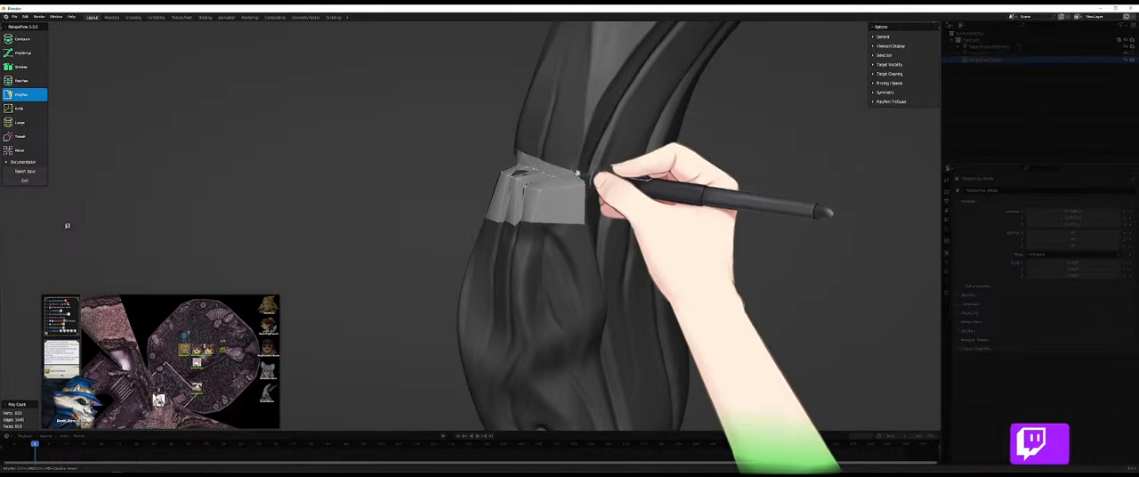
- Add a long quad along the upper fold beyond the strip, and insert an edge loop across the long side quads
{"action": "left_click", "coordinate": [588, 130], "text": "ctrl"}
{"action": "left_click", "coordinate": [601, 139], "text": "ctrl"}
{"action": "middle_click_drag", "start_coordinate": [595, 157], "coordinate": [673, 201]}
{"action": "middle_click_drag", "start_coordinate": [576, 170], "coordinate": [544, 221]}
{"action": "key", "text": "7"}
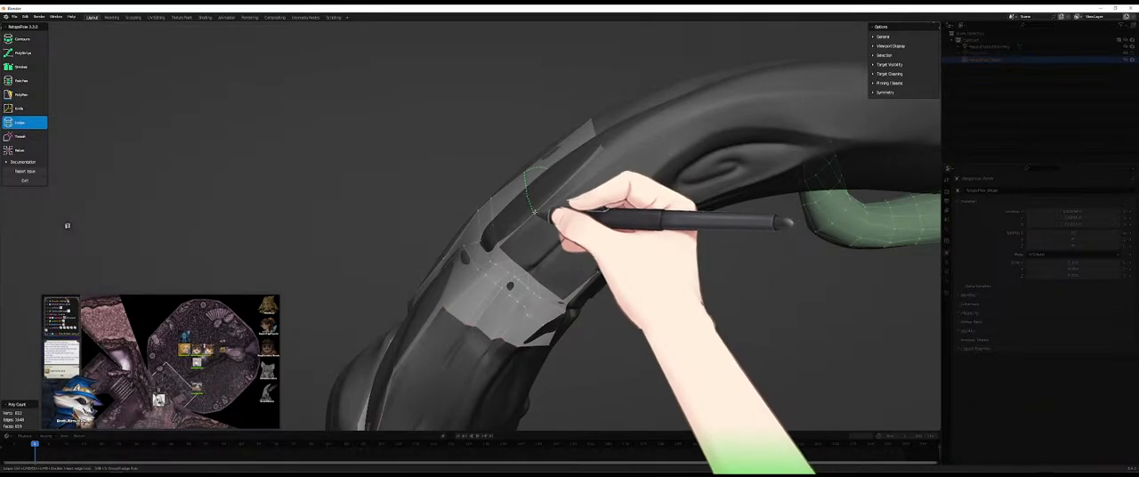
{"action": "middle_click_drag", "start_coordinate": [529, 216], "coordinate": [541, 183]}
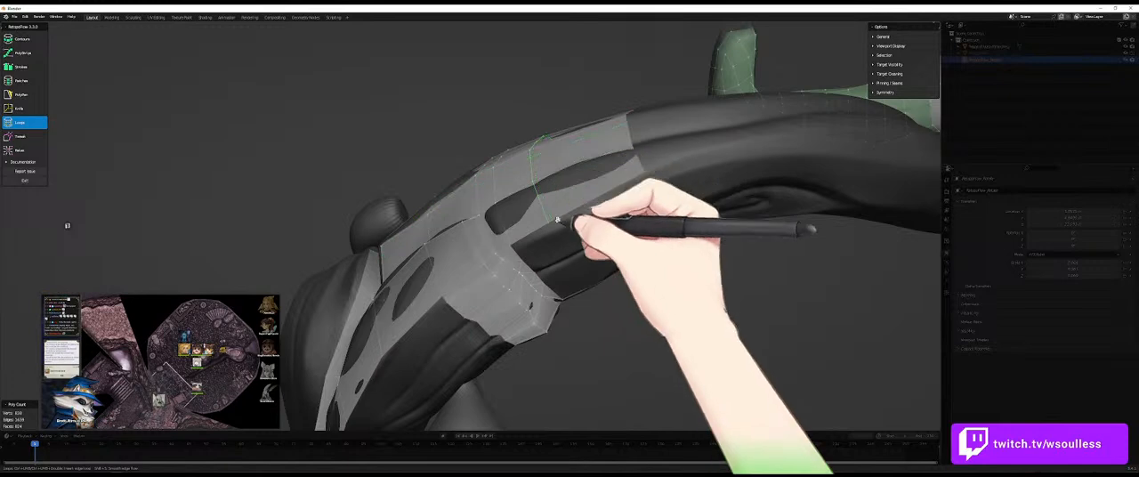
- Close the gap between the new loop and the strip with PolyPen, and continue the row of faces across the limb
{"action": "key", "text": "5"}
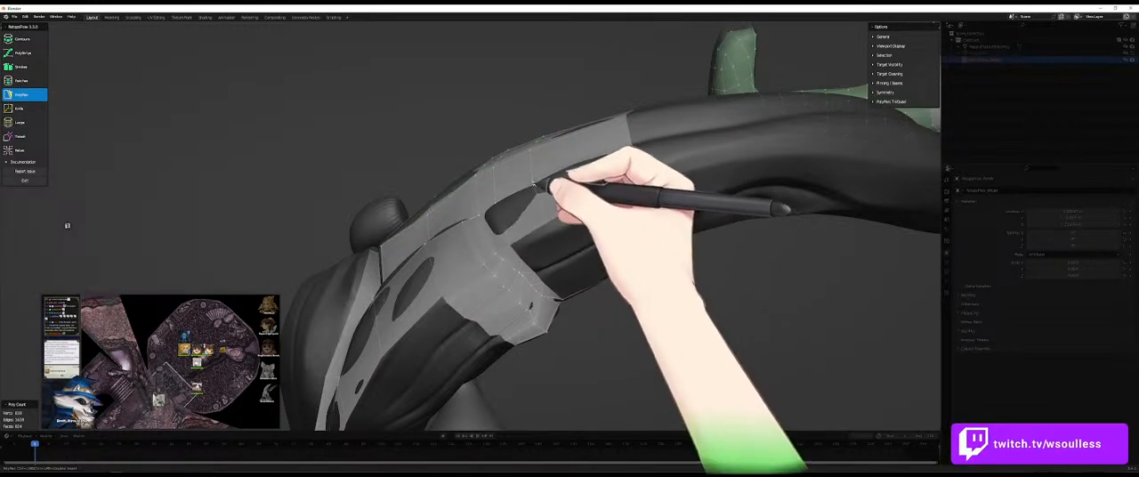
{"action": "middle_click_drag", "start_coordinate": [537, 167], "coordinate": [522, 230]}
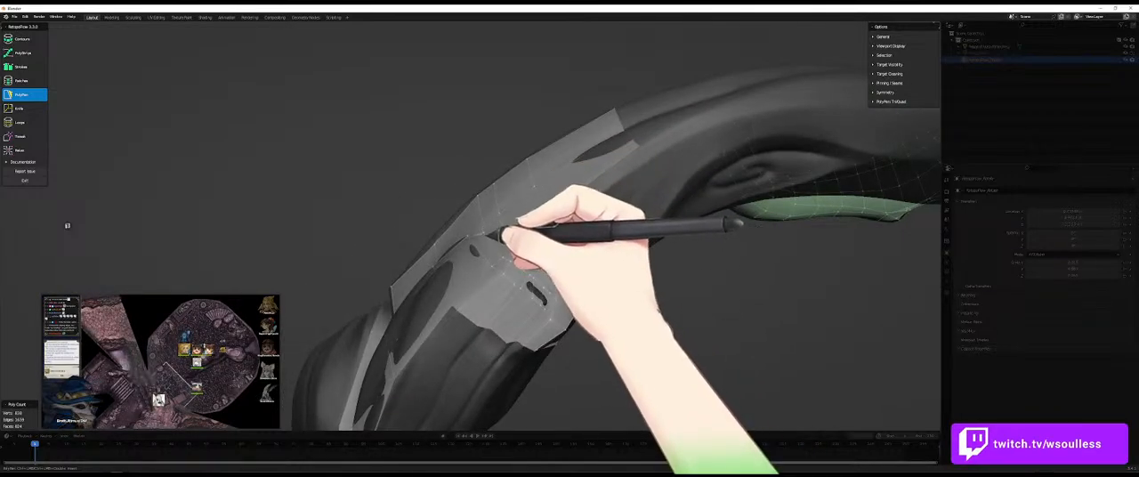
{"action": "middle_click_drag", "start_coordinate": [566, 208], "coordinate": [536, 198]}
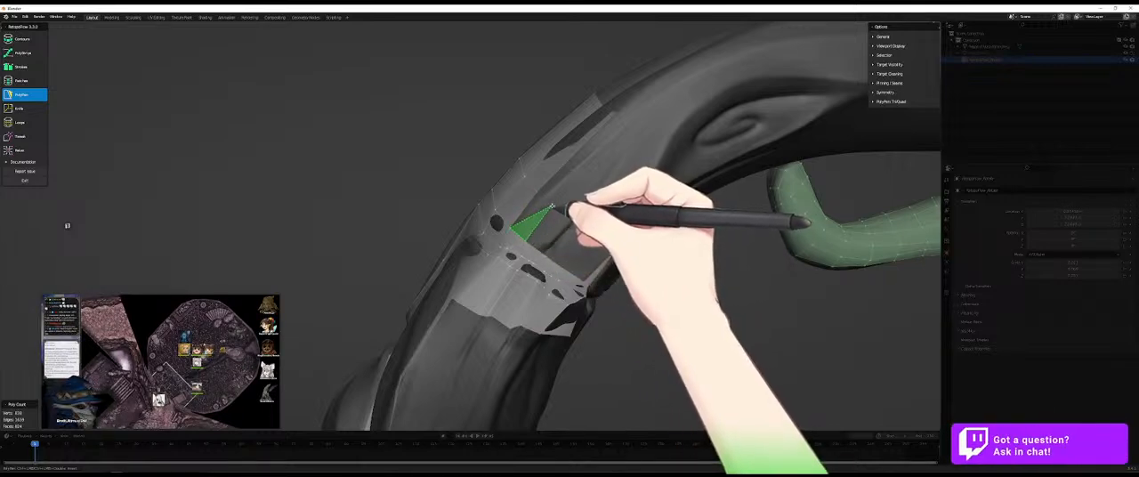
{"action": "middle_click_drag", "start_coordinate": [551, 209], "coordinate": [565, 256]}
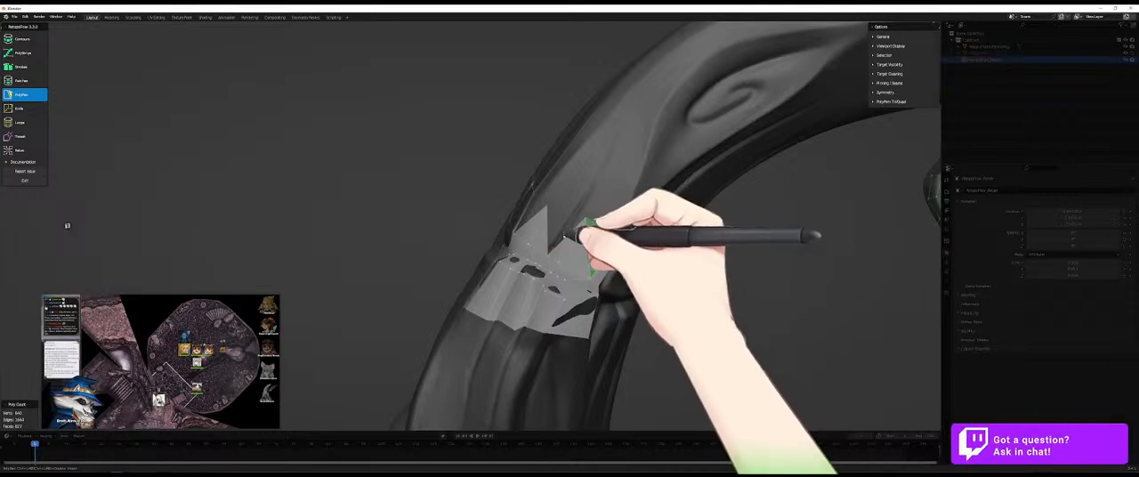
{"action": "middle_click_drag", "start_coordinate": [556, 213], "coordinate": [649, 293]}
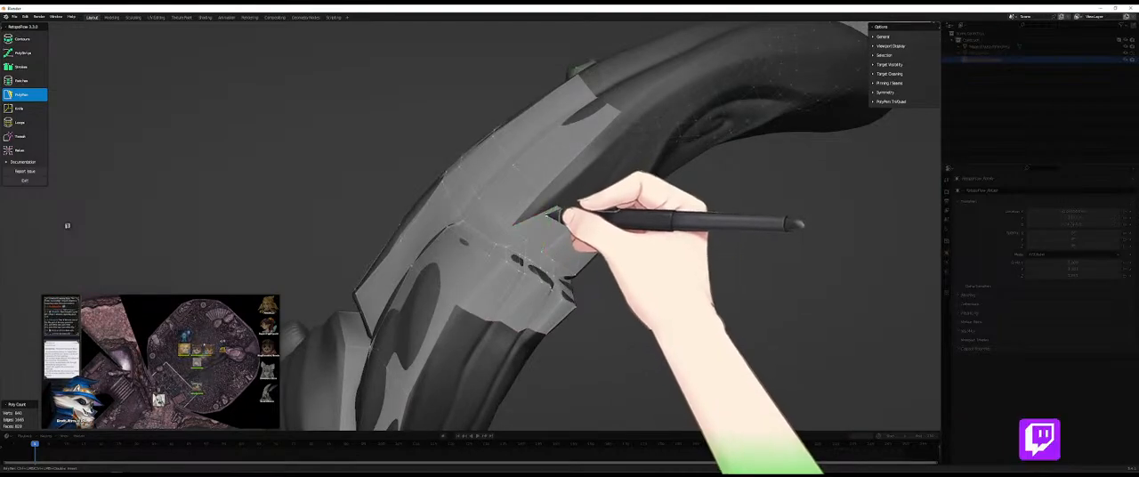
{"action": "middle_click_drag", "start_coordinate": [534, 202], "coordinate": [575, 223]}
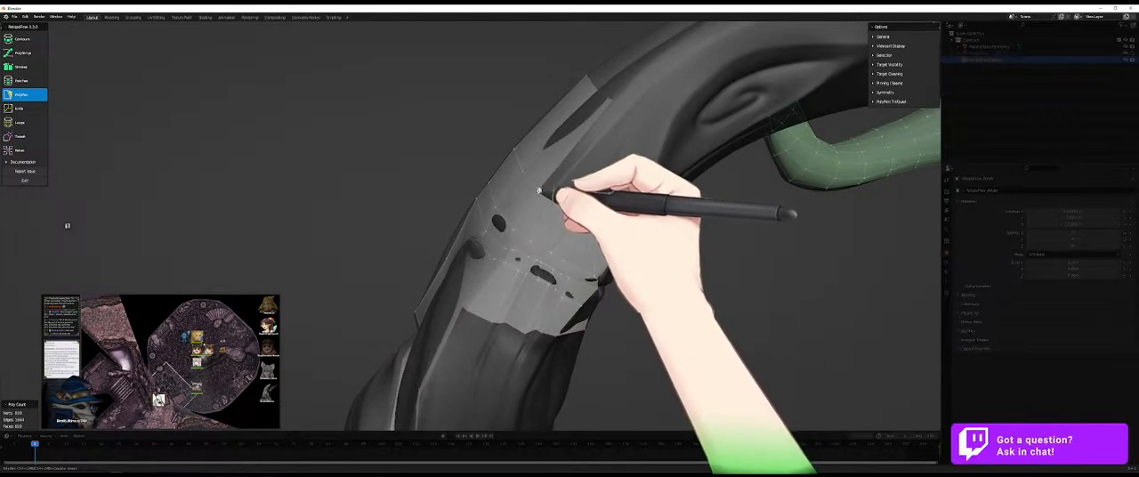
{"action": "middle_click_drag", "start_coordinate": [611, 198], "coordinate": [614, 213]}
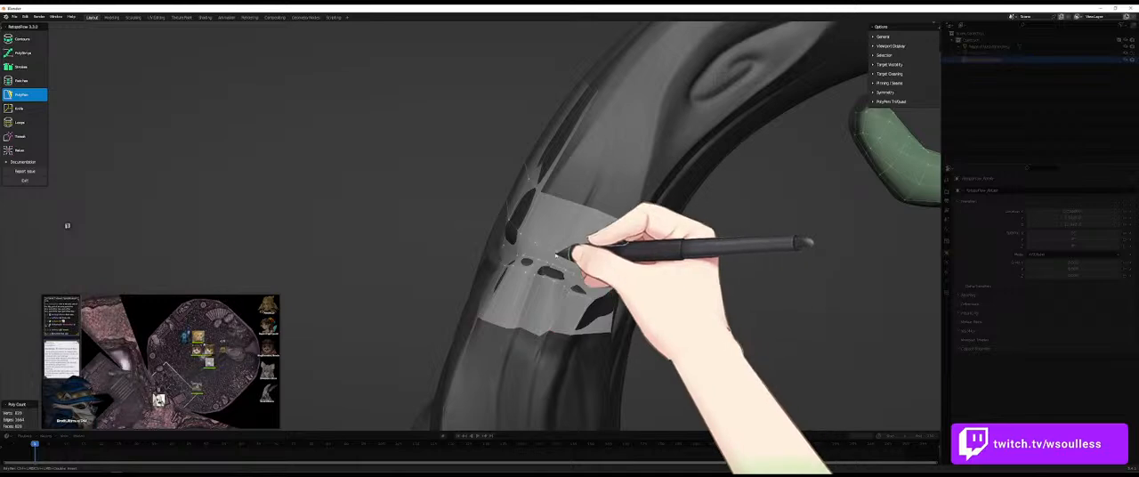
- Enlarge the Relax brush and even out the vertices around the groove between the strip and the new row
{"action": "key", "text": "9"}
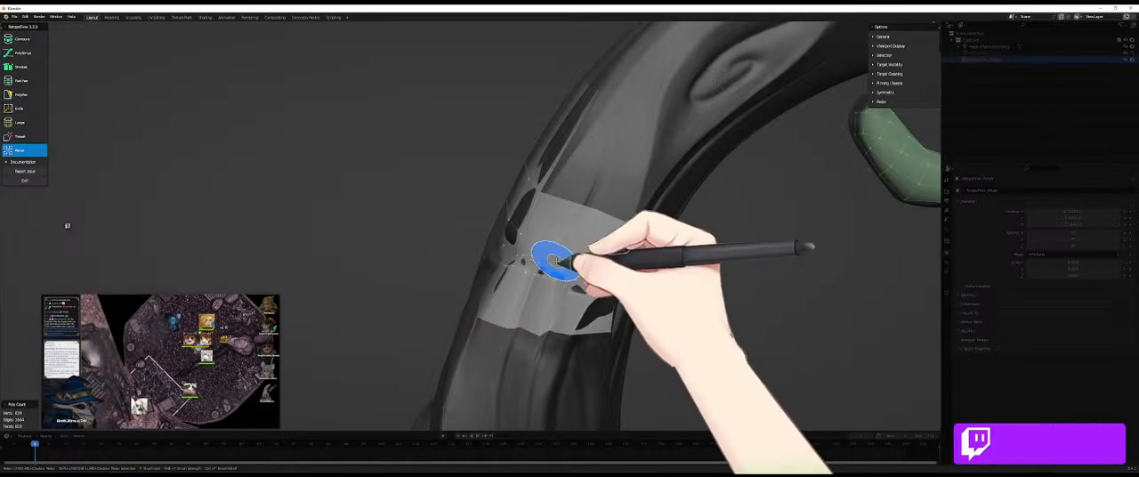
{"action": "key", "text": "f"}
{"action": "left_click", "coordinate": [574, 263]}
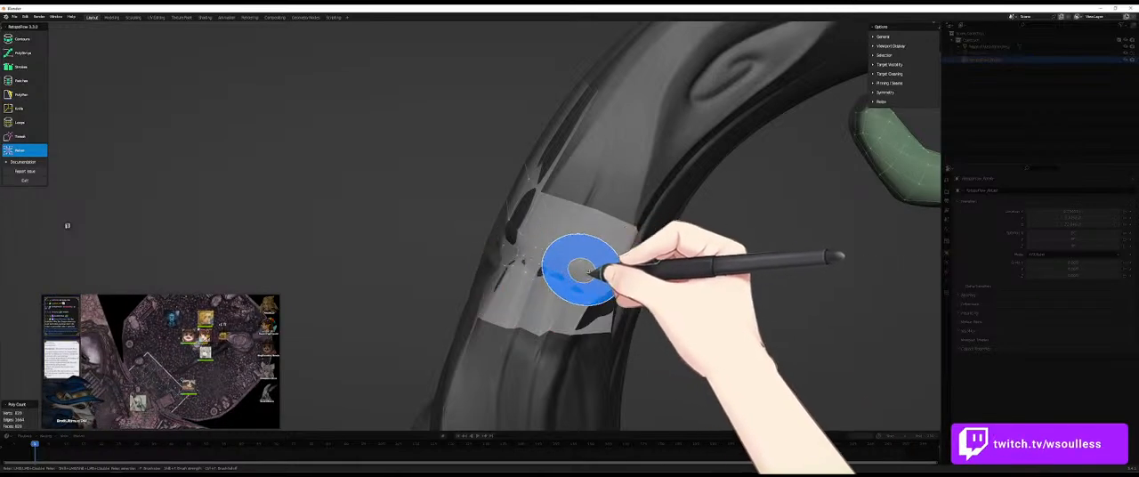
- Extend long PolyPen quads from the new row's tip-facing edge toward the spiral hollow
{"action": "key", "text": "7"}
{"action": "middle_click_drag", "start_coordinate": [570, 203], "coordinate": [602, 223]}
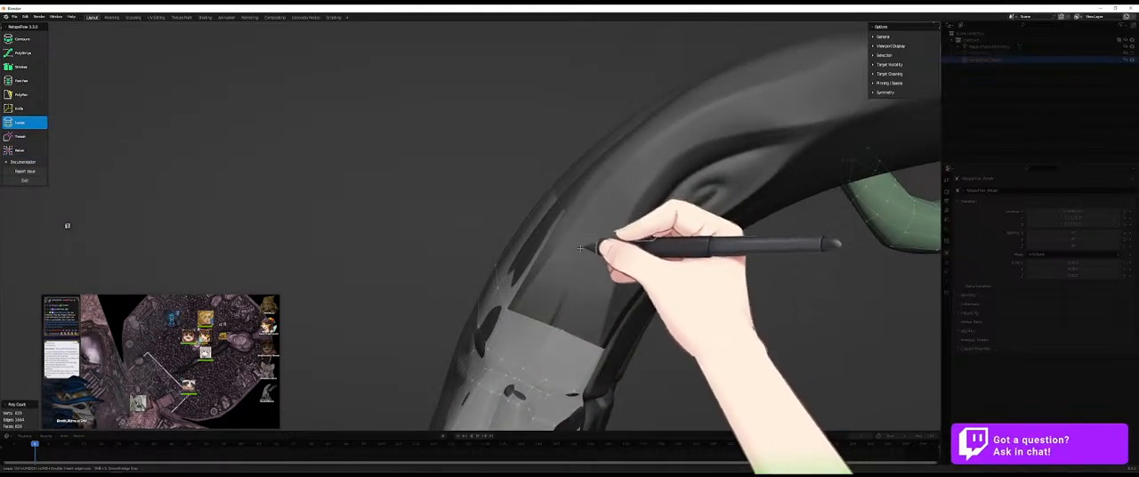
{"action": "key", "text": "5"}
{"action": "left_click", "coordinate": [593, 247]}
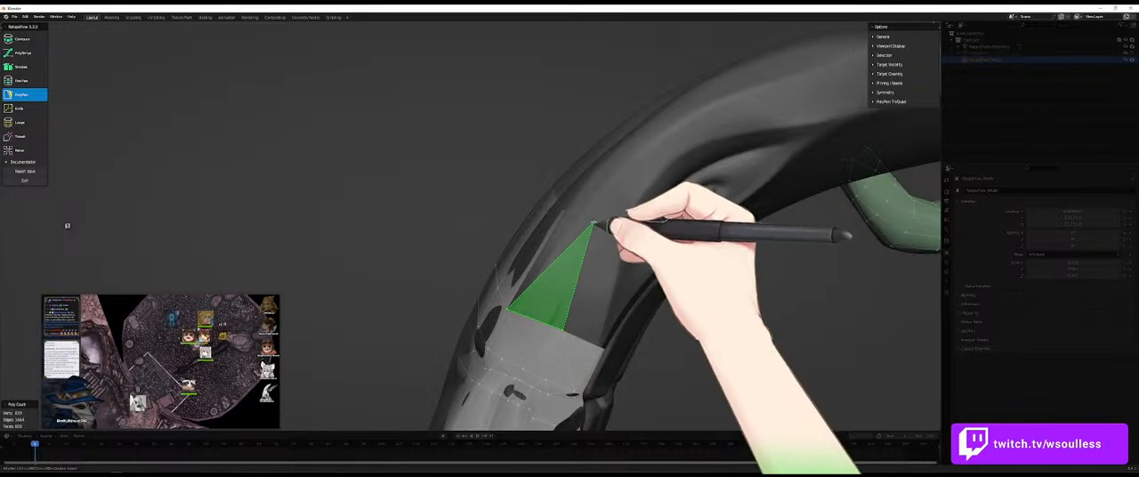
{"action": "left_click", "coordinate": [594, 223]}
{"action": "middle_click_drag", "start_coordinate": [594, 241], "coordinate": [618, 322]}
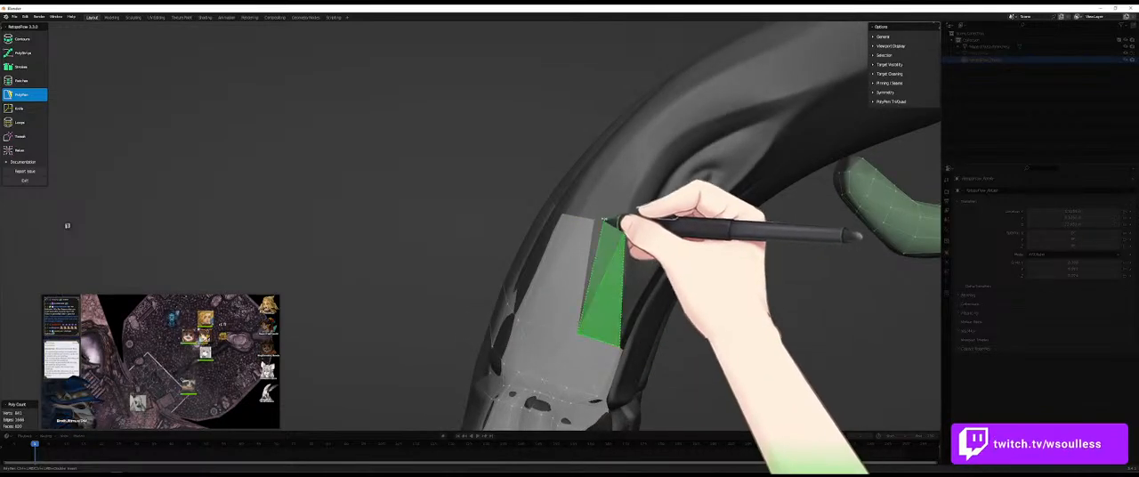
- Add a narrow long quad along the limb's inner fold and fill the triangular gap beside it
{"action": "middle_click_drag", "start_coordinate": [662, 310], "coordinate": [639, 362]}
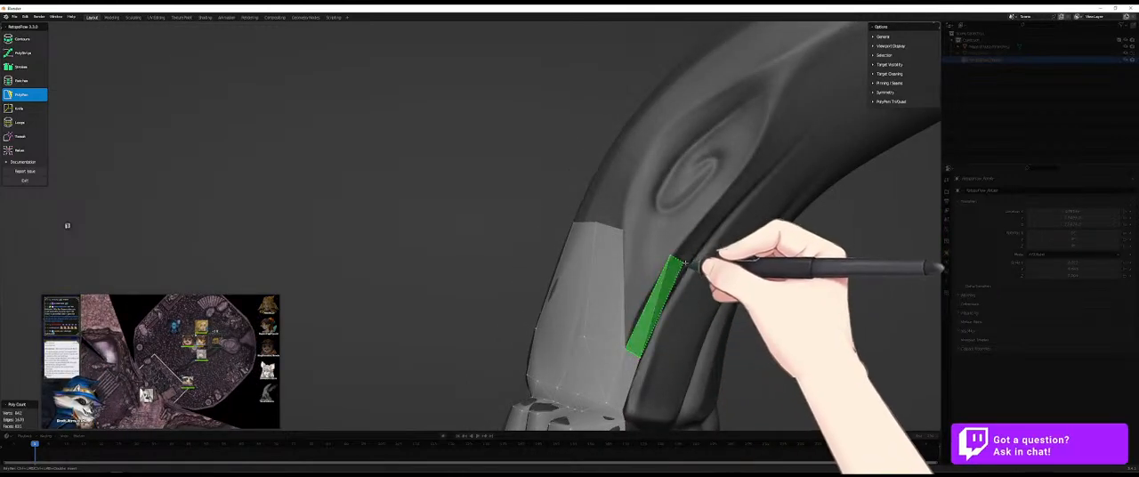
{"action": "left_click", "coordinate": [686, 267], "text": "ctrl"}
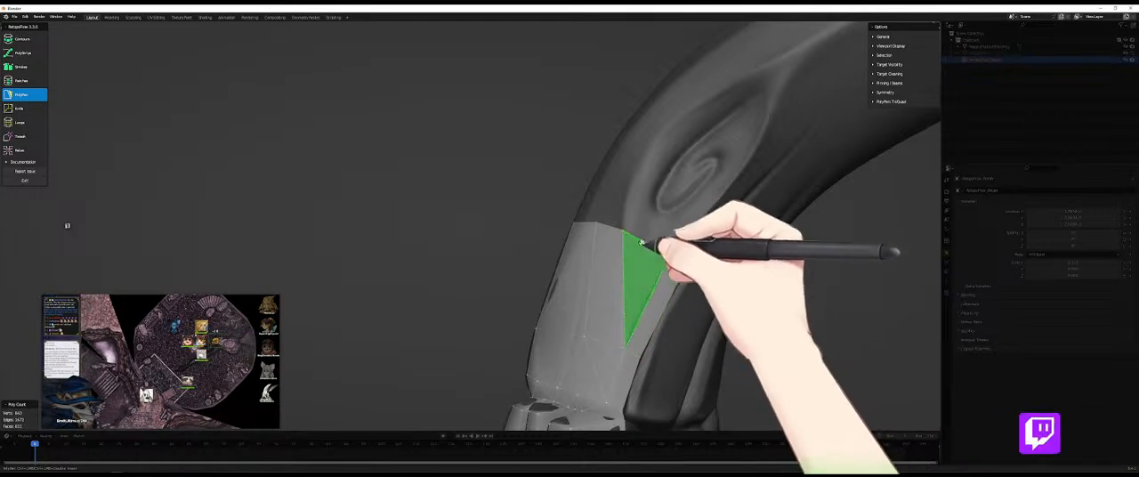
{"action": "left_click", "coordinate": [624, 232], "text": "ctrl"}
{"action": "middle_click_drag", "start_coordinate": [625, 231], "coordinate": [725, 250]}
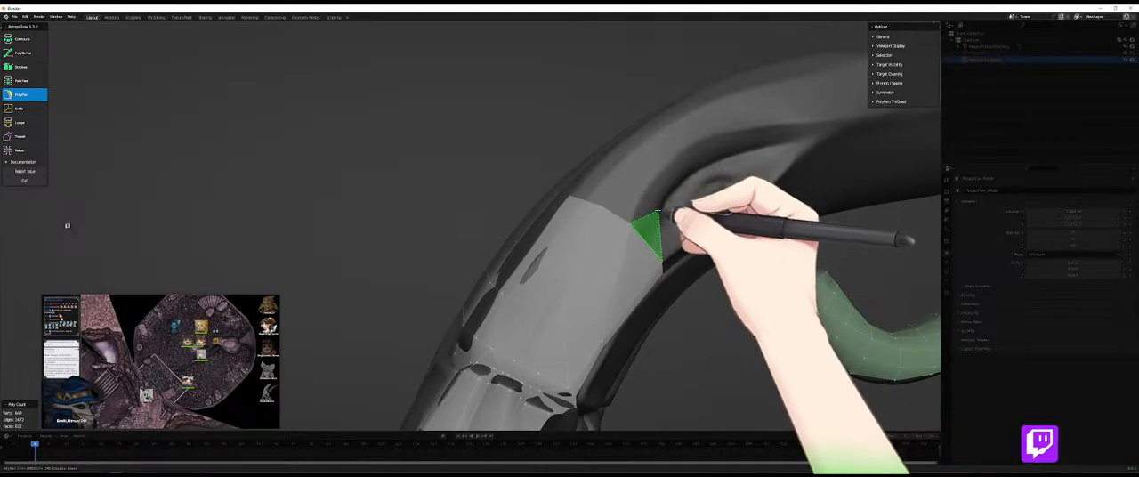
- Build a band of PolyPen faces around the spiral hollow, along its inner side, tip end and outer side
{"action": "middle_click_drag", "start_coordinate": [663, 223], "coordinate": [743, 255]}
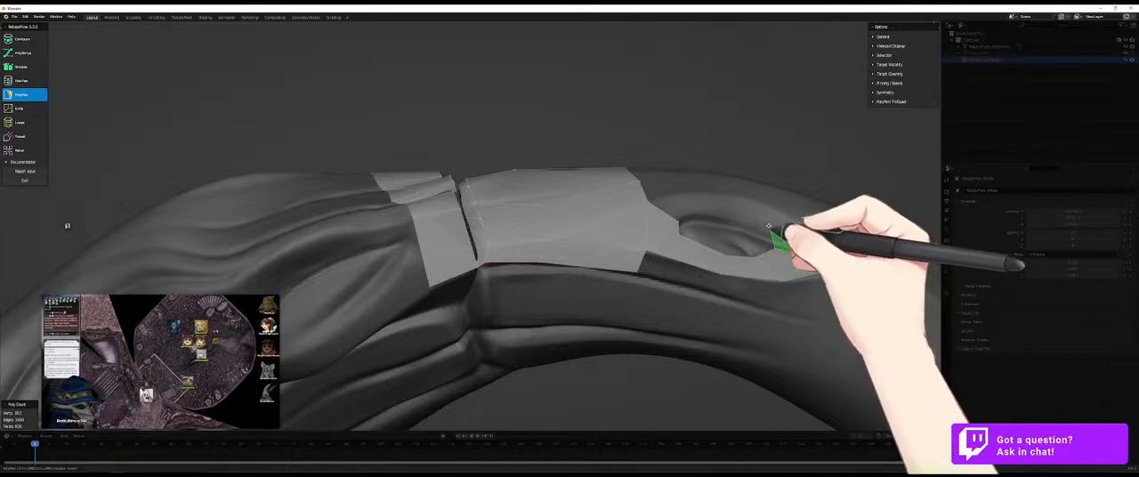
{"action": "left_click", "coordinate": [781, 214], "text": "ctrl"}
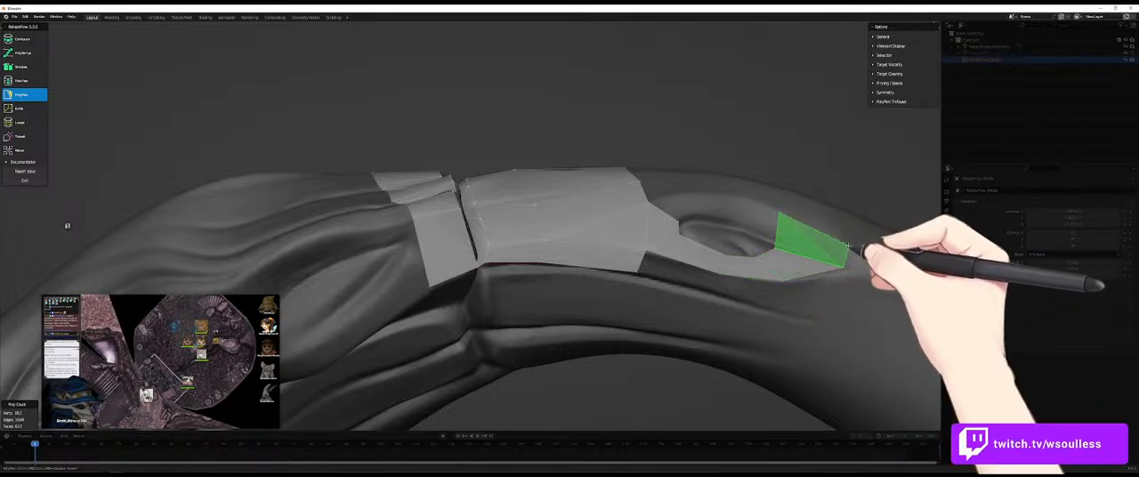
{"action": "left_click", "coordinate": [856, 241], "text": "ctrl"}
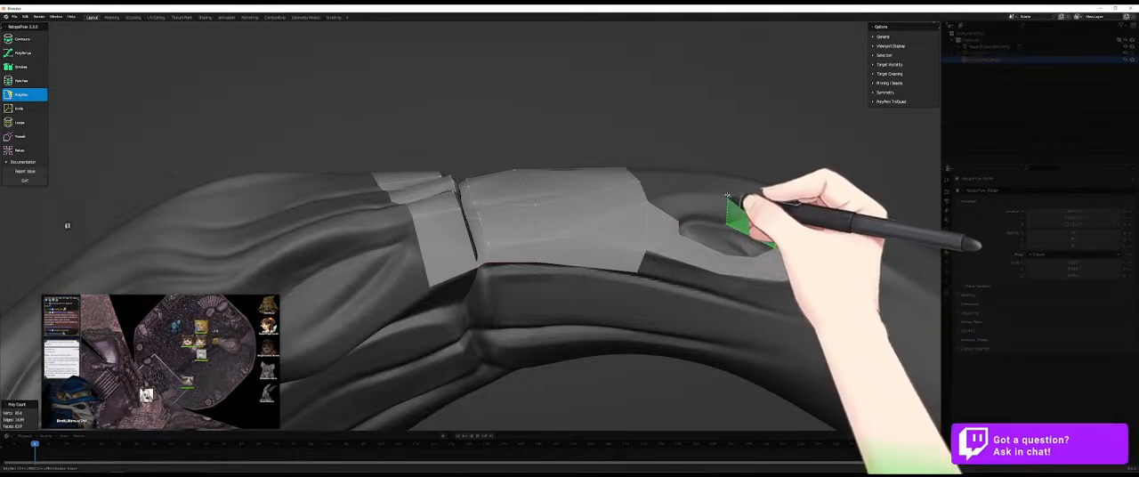
{"action": "left_click", "coordinate": [675, 204], "text": "ctrl"}
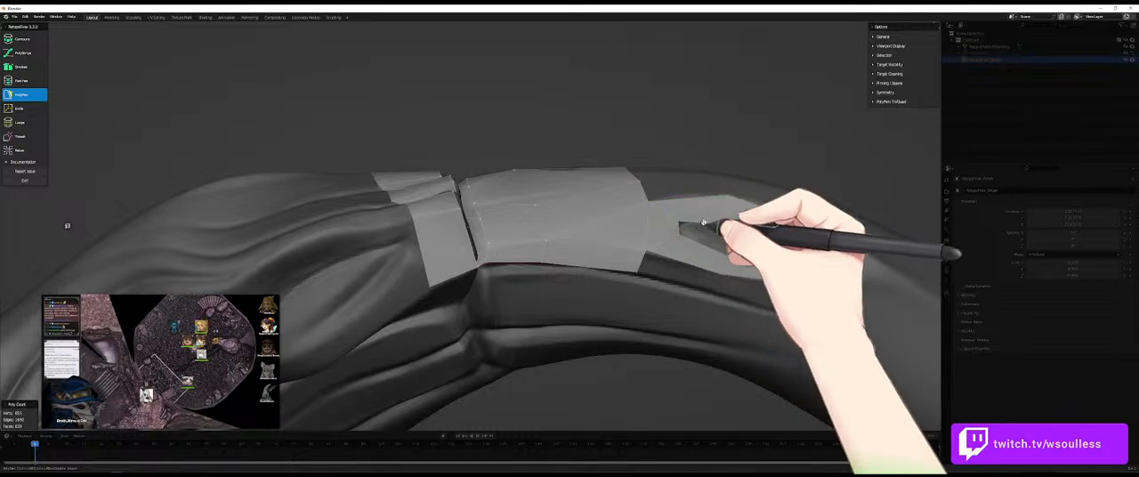
{"action": "middle_click_drag", "start_coordinate": [732, 247], "coordinate": [580, 260]}
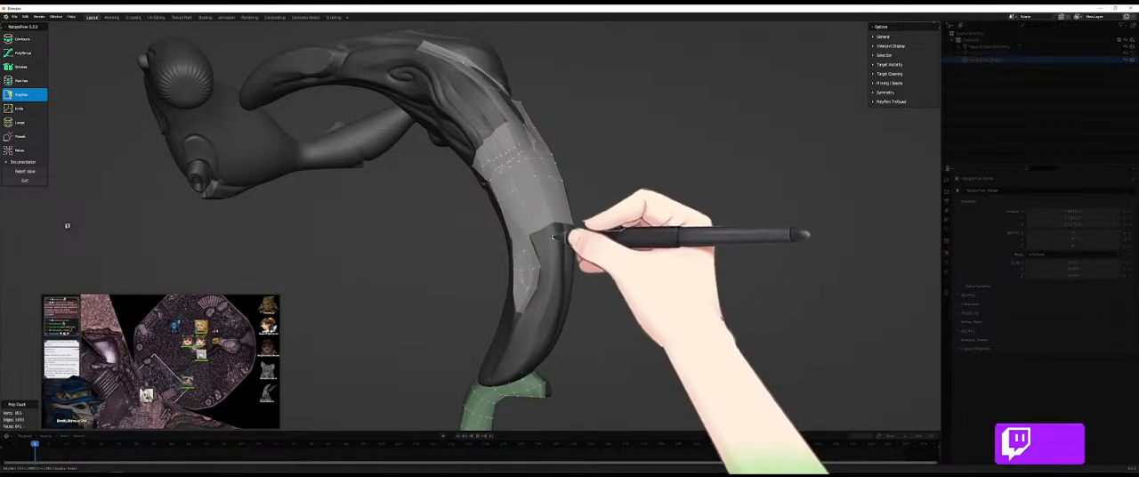
- Fill the notch beside the spiral-hollow band with PolyPen faces and extend them toward the limb's tip
{"action": "mouse_move", "coordinate": [569, 260]}
{"action": "middle_mouse_down"}
{"action": "mouse_move", "coordinate": [582, 246]}
{"action": "mouse_move", "coordinate": [600, 282]}
{"action": "mouse_move", "coordinate": [582, 264]}
{"action": "mouse_move", "coordinate": [459, 275]}
{"action": "mouse_move", "coordinate": [553, 261]}
{"action": "middle_mouse_up"}
{"action": "left_click", "coordinate": [549, 263]}
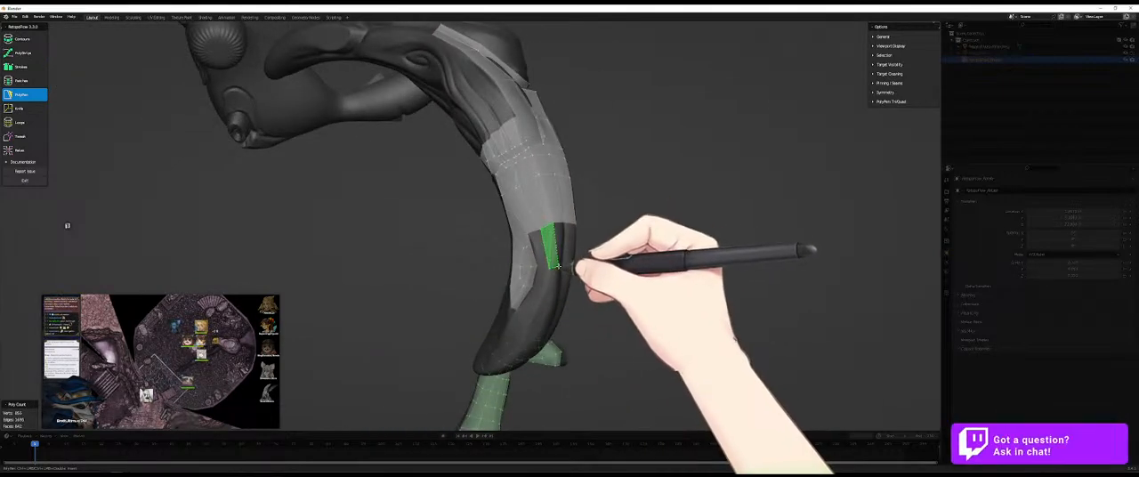
{"action": "middle_click_drag", "start_coordinate": [577, 275], "coordinate": [547, 254]}
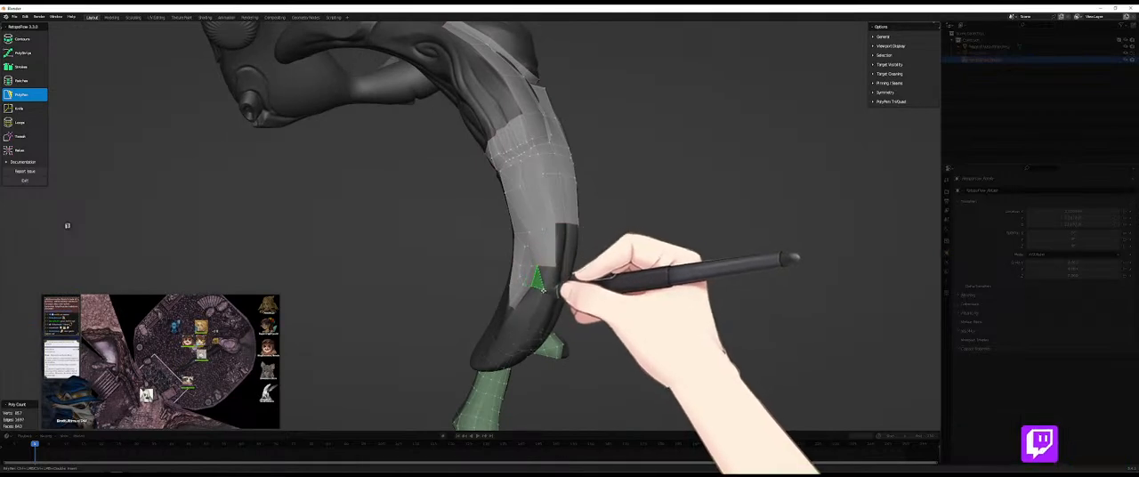
{"action": "middle_click_drag", "start_coordinate": [550, 269], "coordinate": [548, 285]}
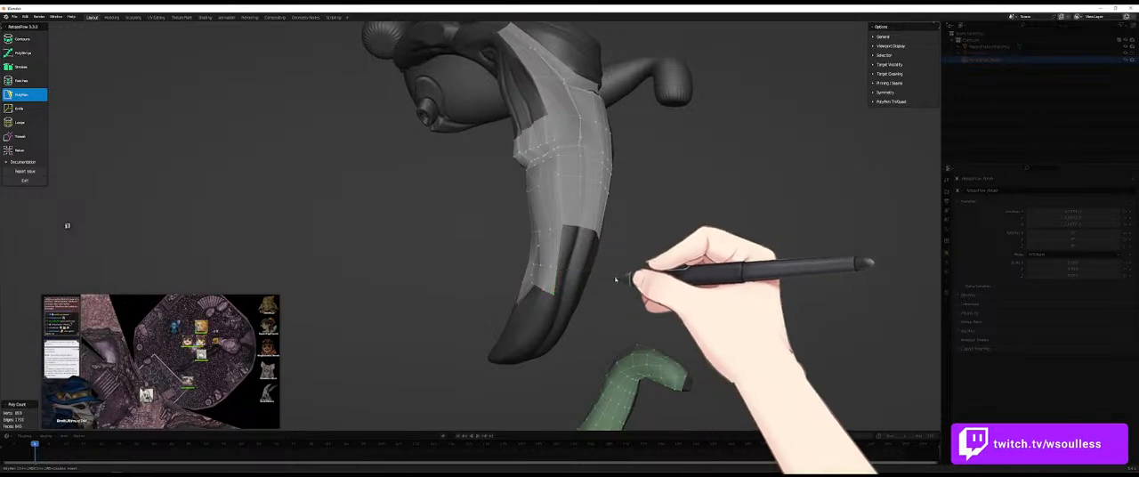
- Continue the row of tip-facing PolyPen quads around the limb's outer side, keeping its lower edge level
{"action": "middle_click_drag", "start_coordinate": [619, 280], "coordinate": [592, 257]}
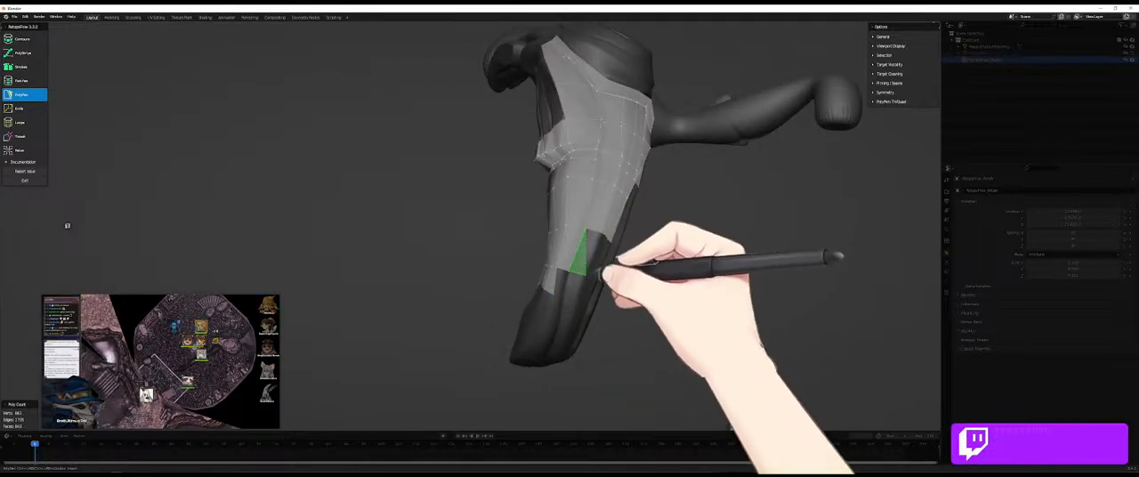
{"action": "middle_click_drag", "start_coordinate": [616, 242], "coordinate": [564, 258]}
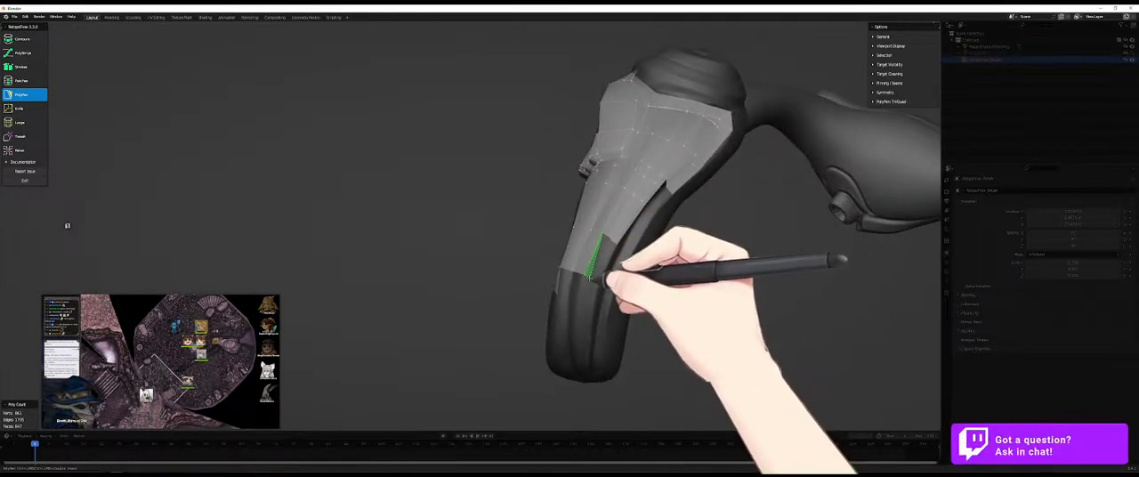
{"action": "left_click", "coordinate": [594, 281], "text": "ctrl"}
{"action": "left_click", "coordinate": [610, 238], "text": "ctrl"}
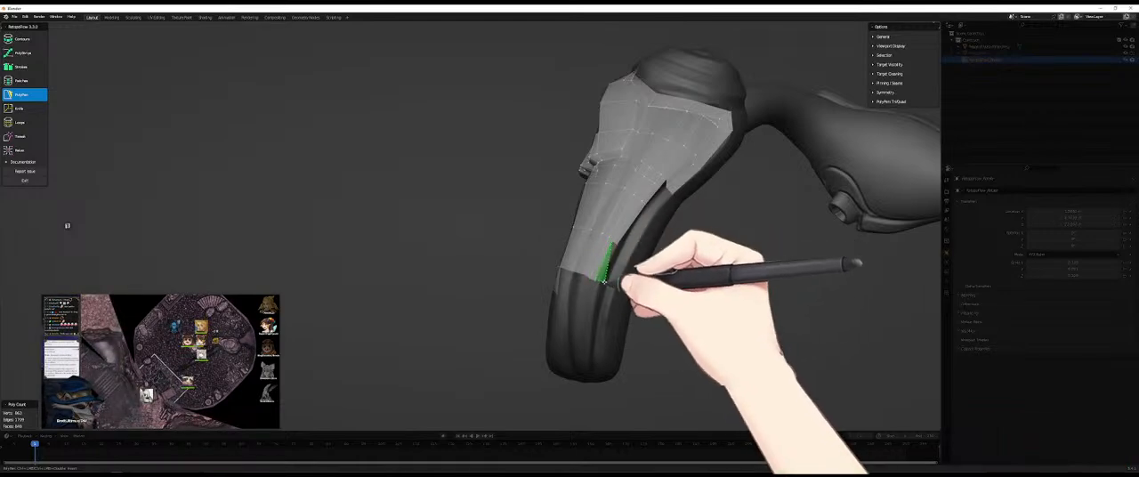
{"action": "middle_click_drag", "start_coordinate": [618, 257], "coordinate": [644, 261]}
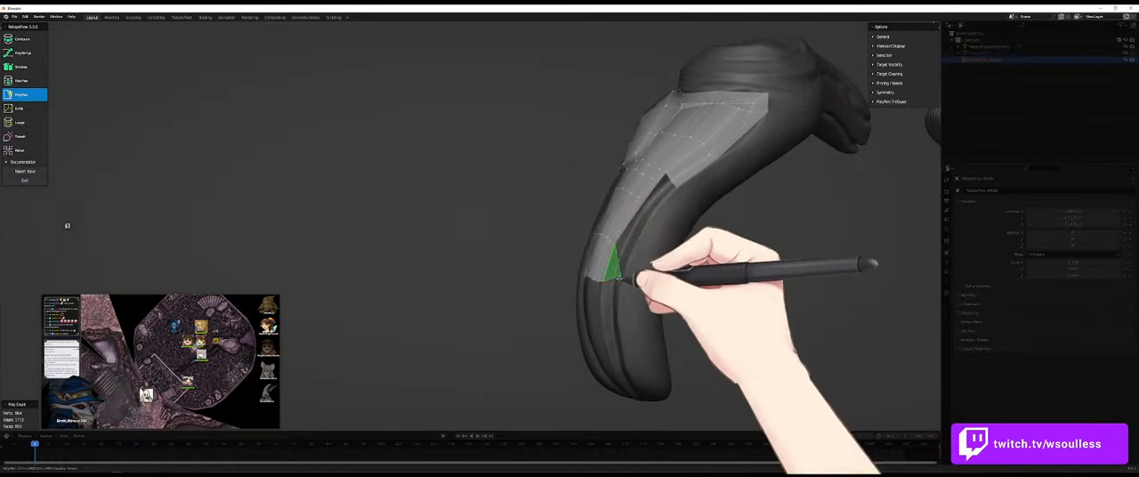
- Fill the narrow slit beside the outer patch and add a thin column of quads along its edge
{"action": "left_click", "coordinate": [623, 245], "text": "ctrl"}
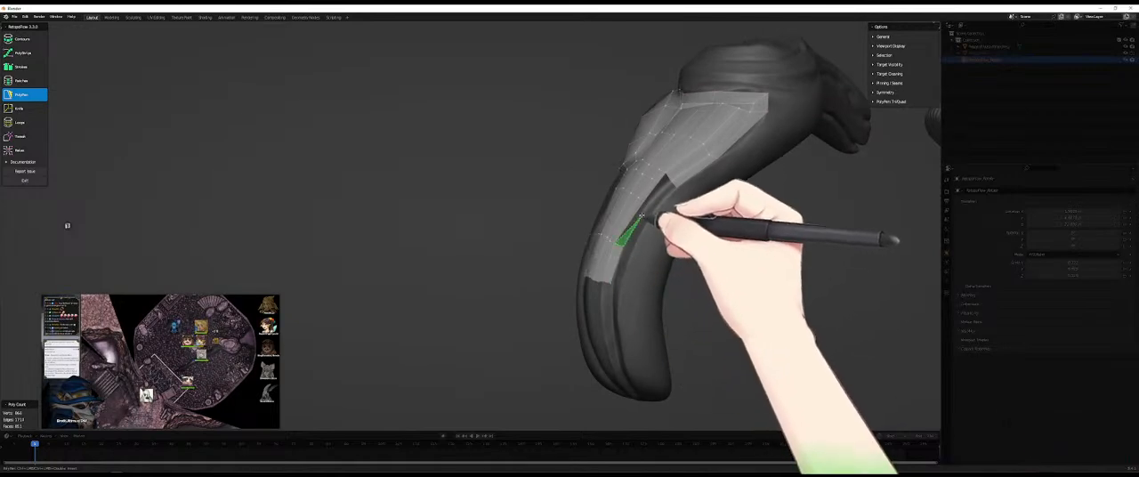
{"action": "left_click", "coordinate": [648, 202], "text": "ctrl"}
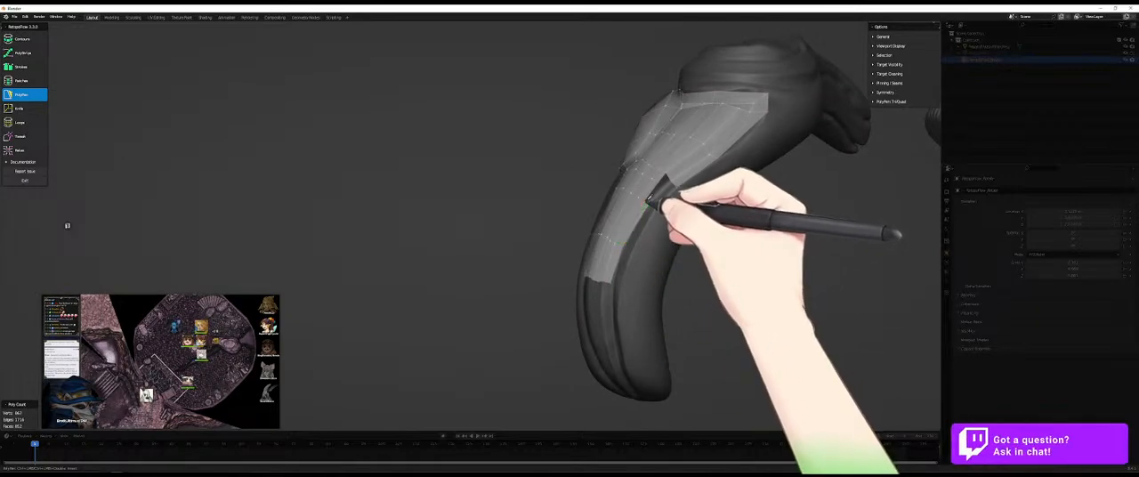
{"action": "left_click", "coordinate": [664, 179], "text": "ctrl"}
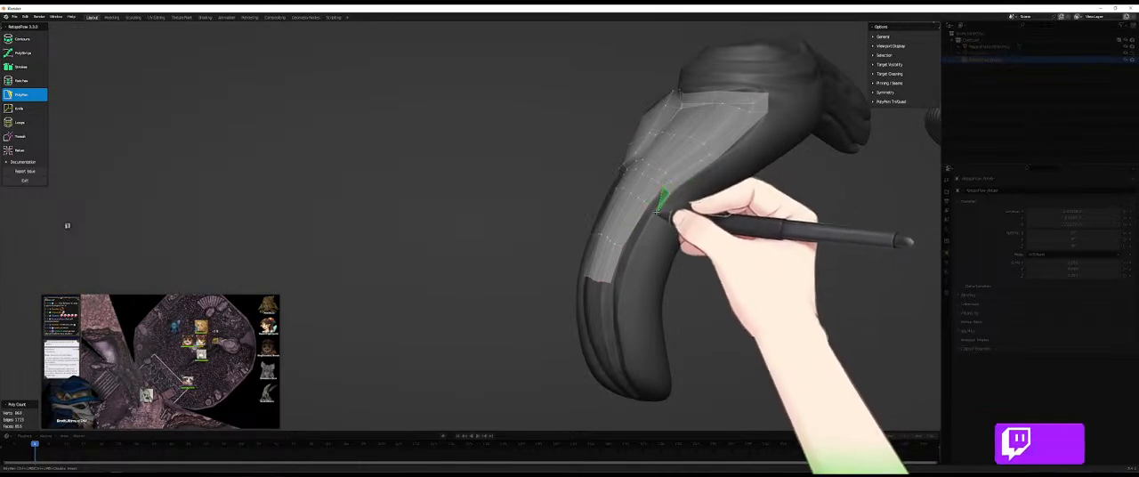
{"action": "left_click", "coordinate": [654, 207], "text": "ctrl"}
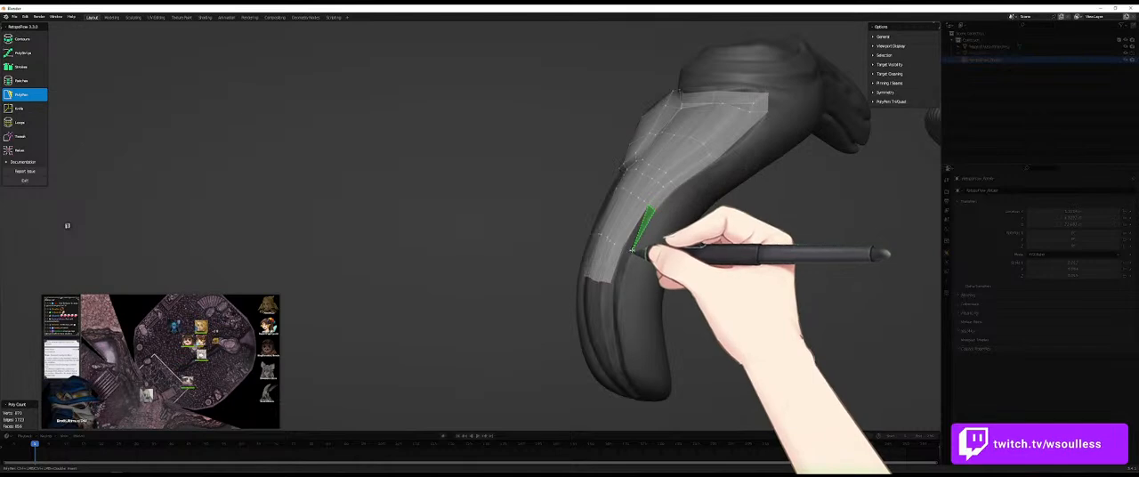
{"action": "left_click", "coordinate": [633, 253], "text": "ctrl"}
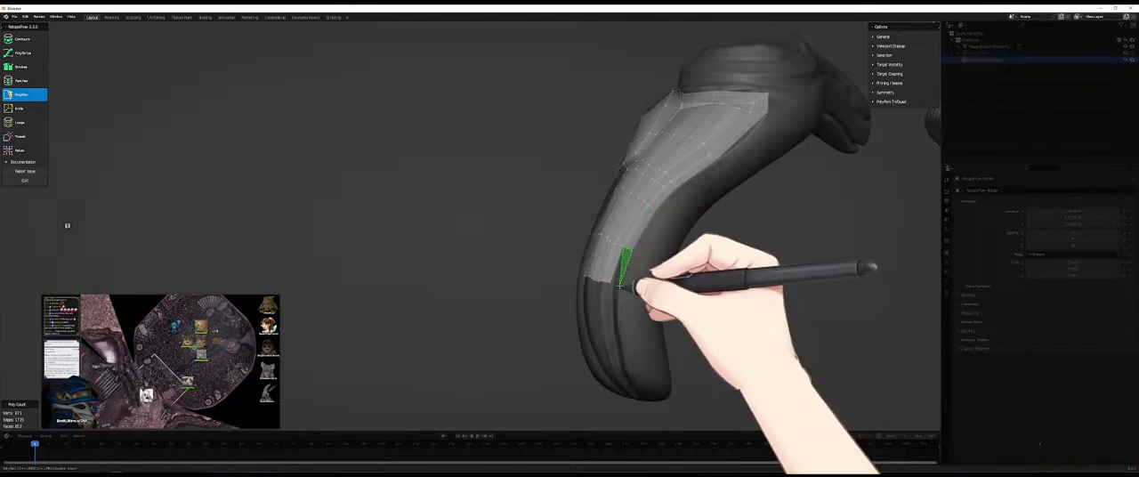
{"action": "middle_click_drag", "start_coordinate": [616, 287], "coordinate": [647, 285]}
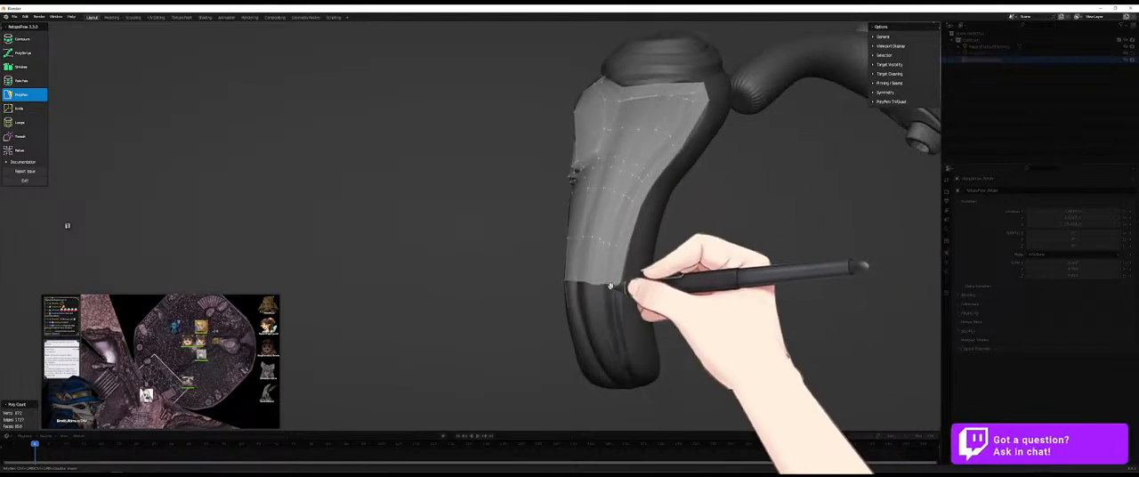
- Build the next row of long PolyPen quads from the outer patch's lower edge toward the limb's tip
{"action": "scroll", "coordinate": [611, 313], "scroll_direction": "up", "scroll_amount": 2}
{"action": "middle_click_drag", "start_coordinate": [613, 312], "coordinate": [686, 361]}
{"action": "middle_click_drag", "start_coordinate": [685, 360], "coordinate": [645, 281], "text": "shift"}
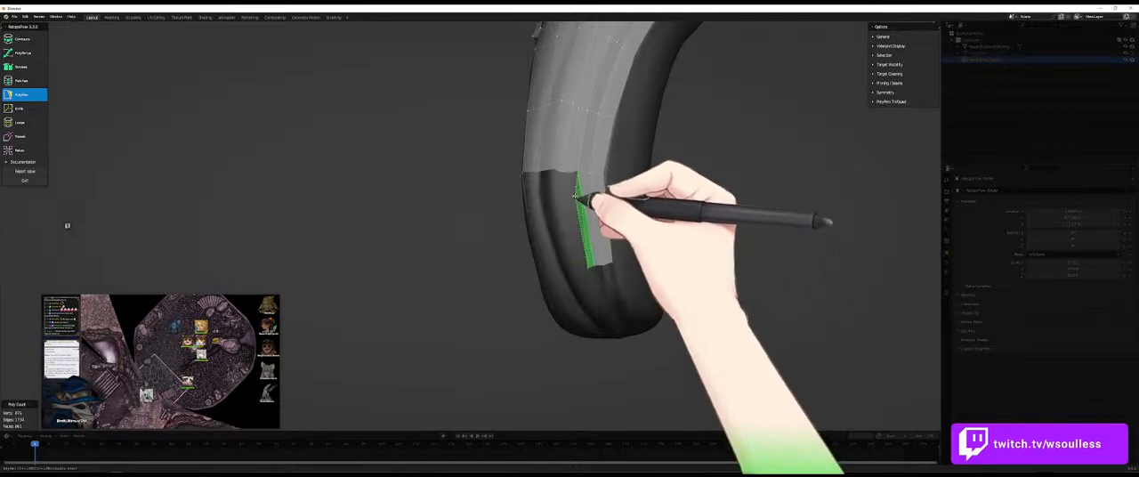
{"action": "left_click", "coordinate": [573, 172], "text": "ctrl"}
{"action": "middle_click_drag", "start_coordinate": [586, 236], "coordinate": [613, 238]}
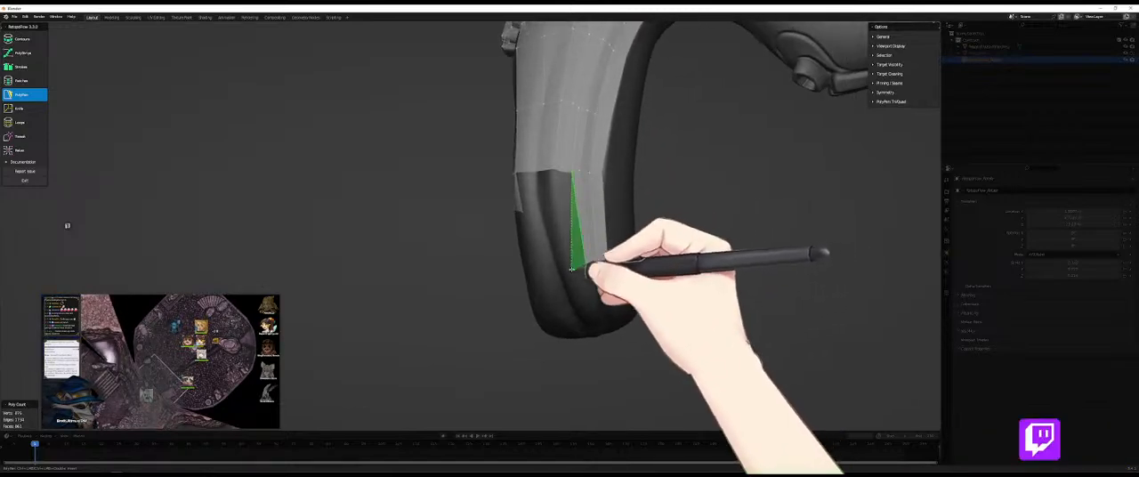
{"action": "left_click", "coordinate": [579, 267], "text": "ctrl"}
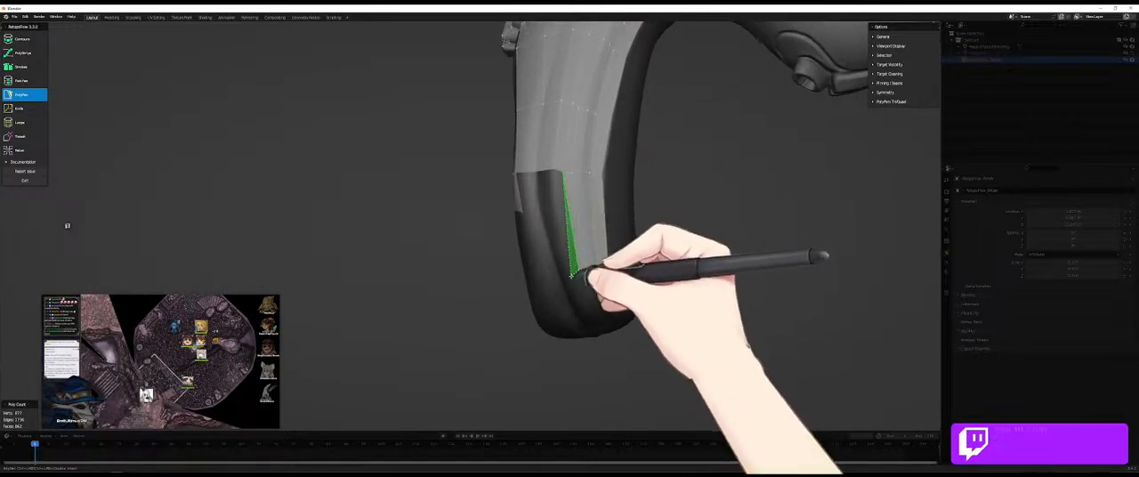
{"action": "middle_click_drag", "start_coordinate": [558, 229], "coordinate": [594, 238]}
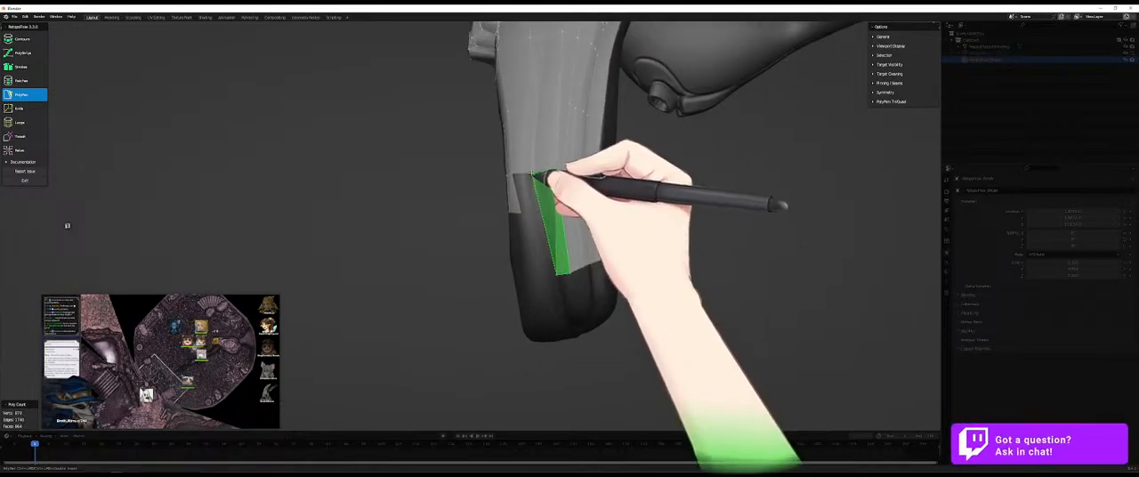
- Insert an edge loop across the new long quads, fill the gap beside them and continue the lower row with PolyPen
{"action": "middle_click_drag", "start_coordinate": [559, 256], "coordinate": [554, 226]}
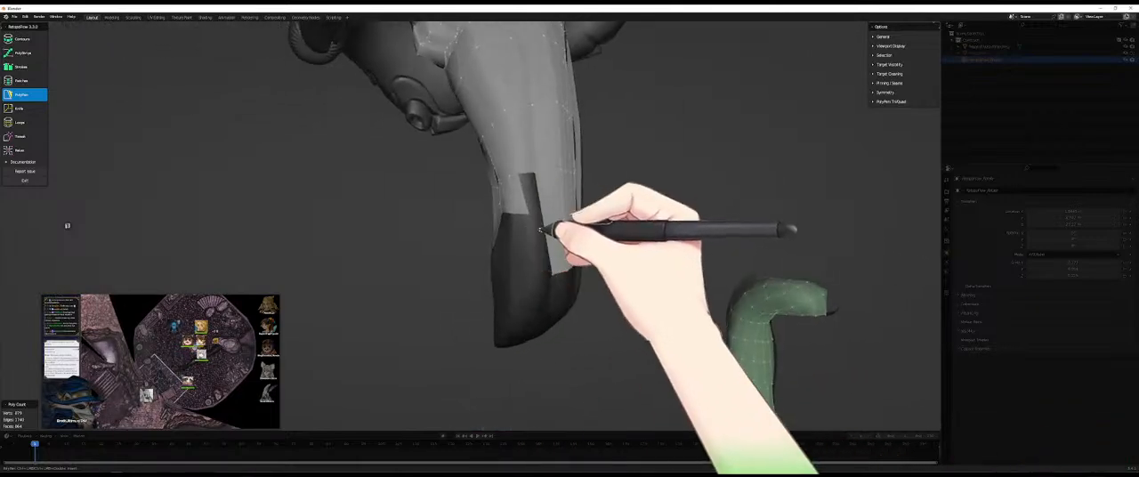
{"action": "key", "text": "7"}
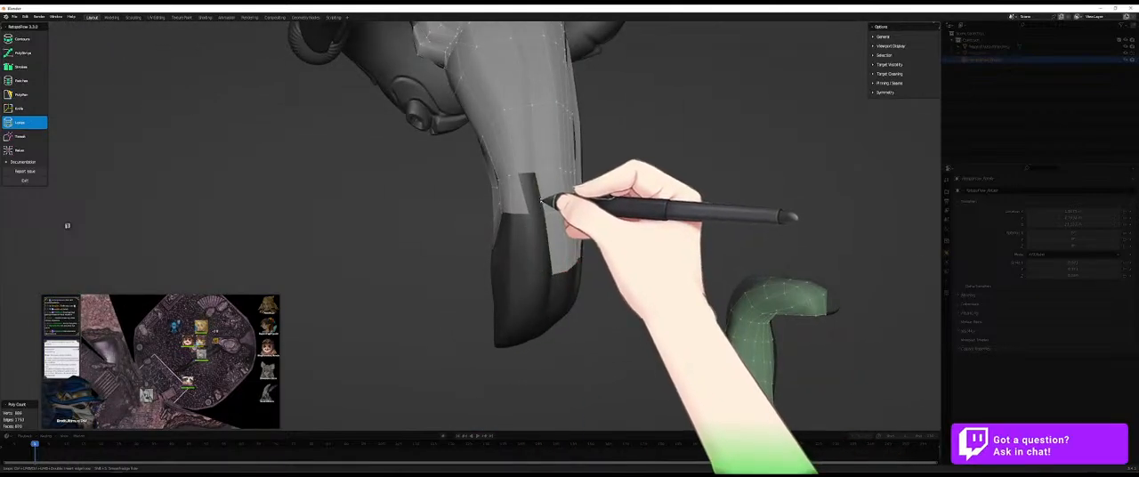
{"action": "key", "text": "5"}
{"action": "middle_click_drag", "start_coordinate": [537, 241], "coordinate": [556, 265]}
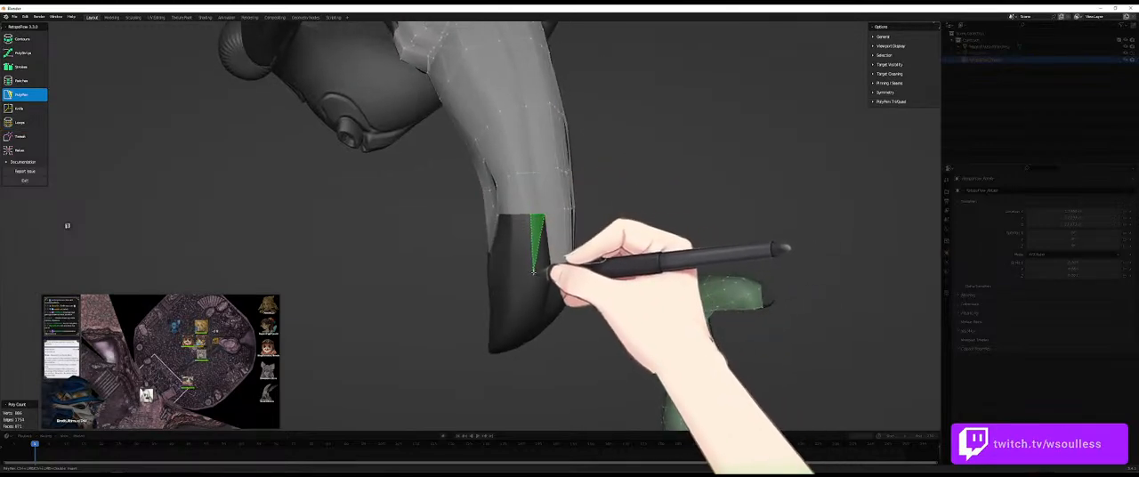
{"action": "left_click", "coordinate": [548, 275]}
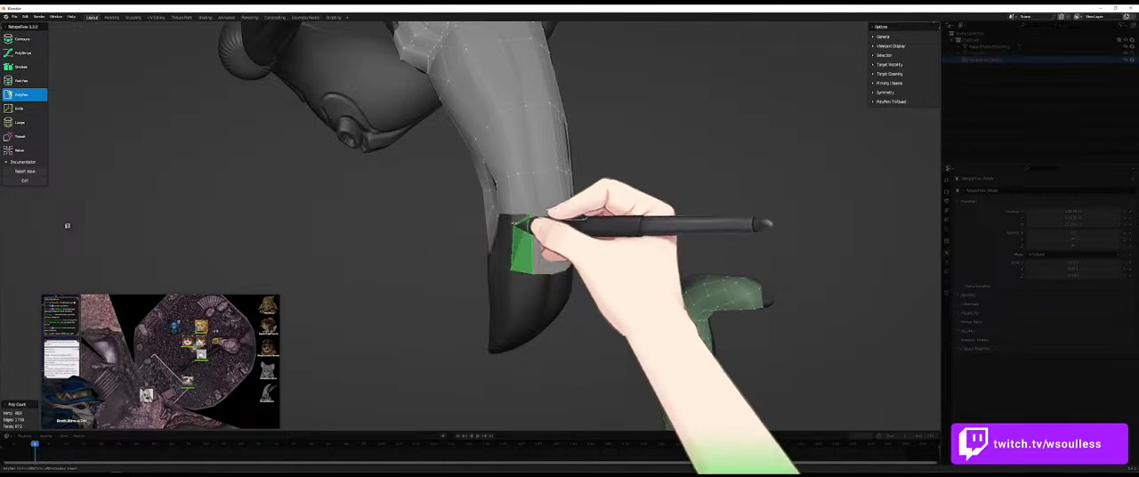
{"action": "middle_click_drag", "start_coordinate": [531, 216], "coordinate": [450, 246]}
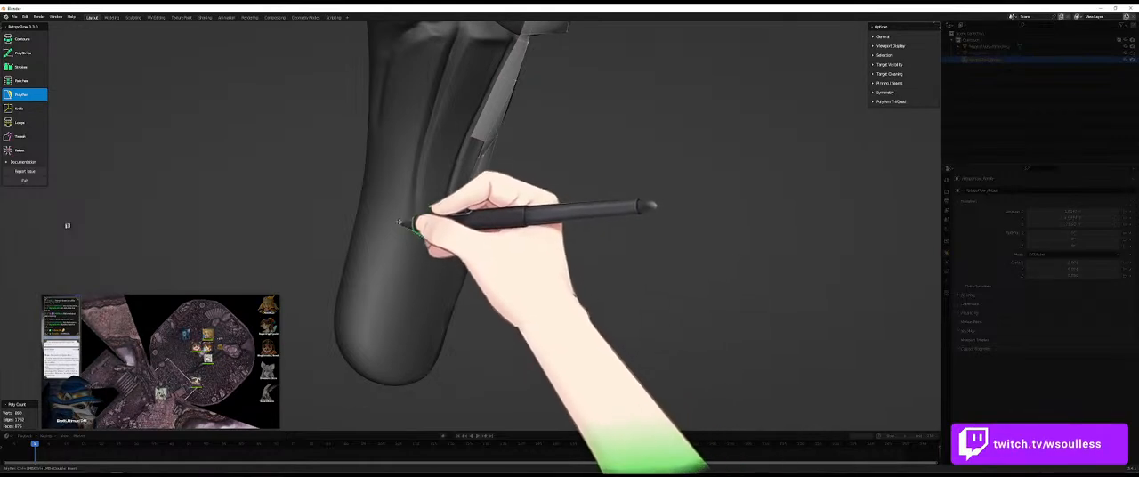
- Carry the PolyPen band across the limb's smooth underside and join it to the outer-side row
{"action": "middle_click_drag", "start_coordinate": [407, 228], "coordinate": [391, 205]}
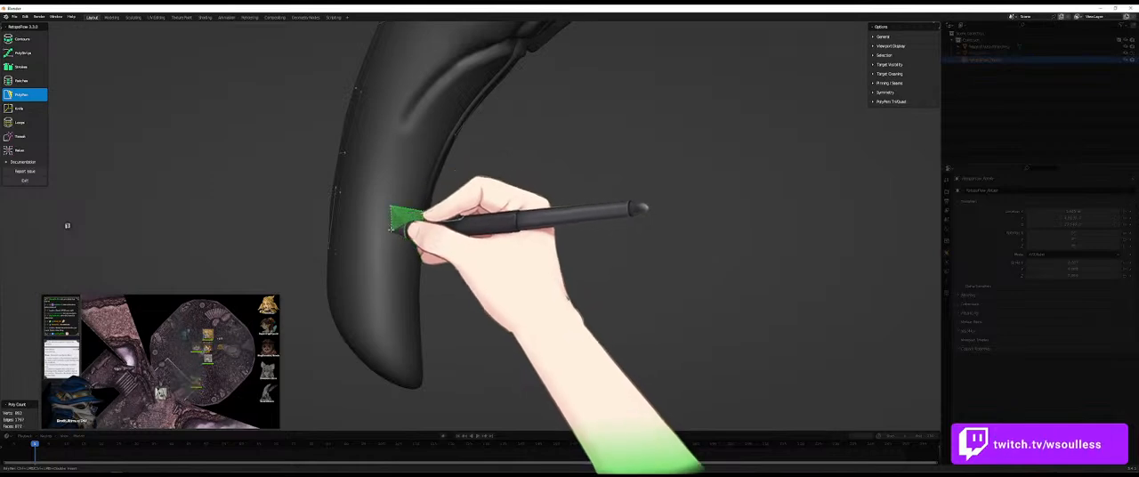
{"action": "left_click", "coordinate": [385, 242], "text": "ctrl"}
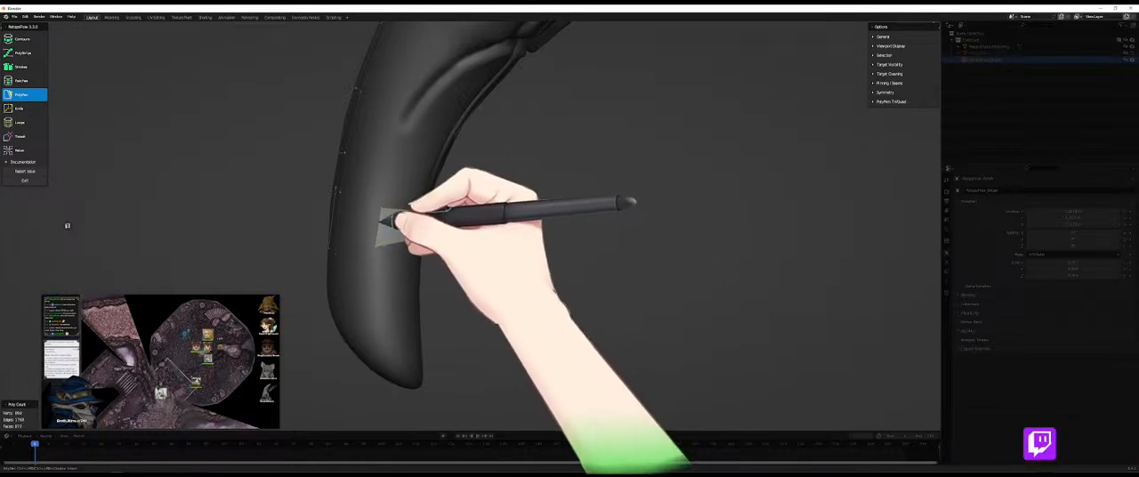
{"action": "mouse_move", "coordinate": [345, 231]}
{"action": "middle_mouse_down"}
{"action": "mouse_move", "coordinate": [364, 224]}
{"action": "mouse_move", "coordinate": [465, 245]}
{"action": "mouse_move", "coordinate": [340, 237]}
{"action": "middle_mouse_up"}
{"action": "left_click", "coordinate": [304, 214], "text": "ctrl"}
{"action": "middle_click_drag", "start_coordinate": [371, 203], "coordinate": [307, 170]}
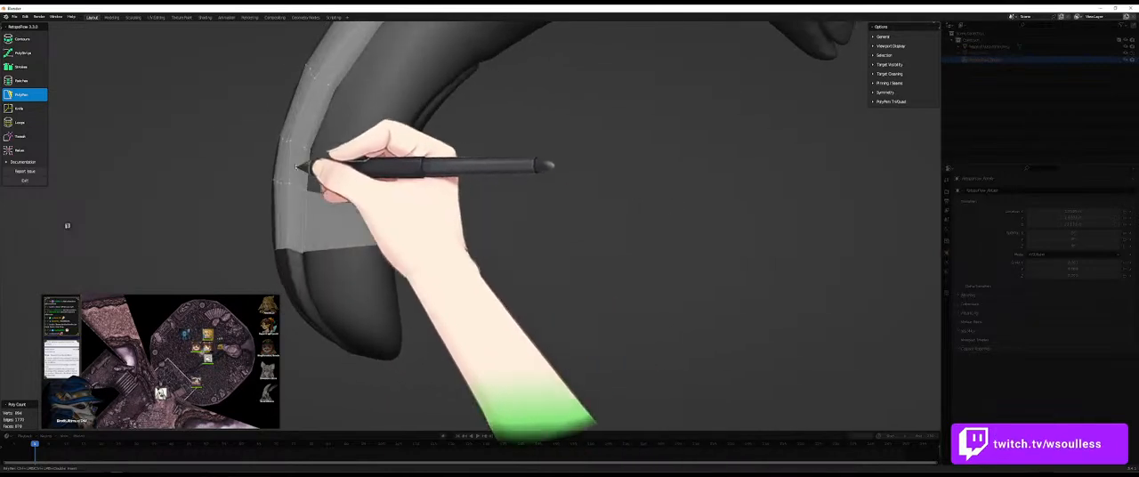
- Add a second row of PolyPen faces above the underside band, connecting it to the patch on the far side
{"action": "middle_click_drag", "start_coordinate": [377, 175], "coordinate": [381, 158]}
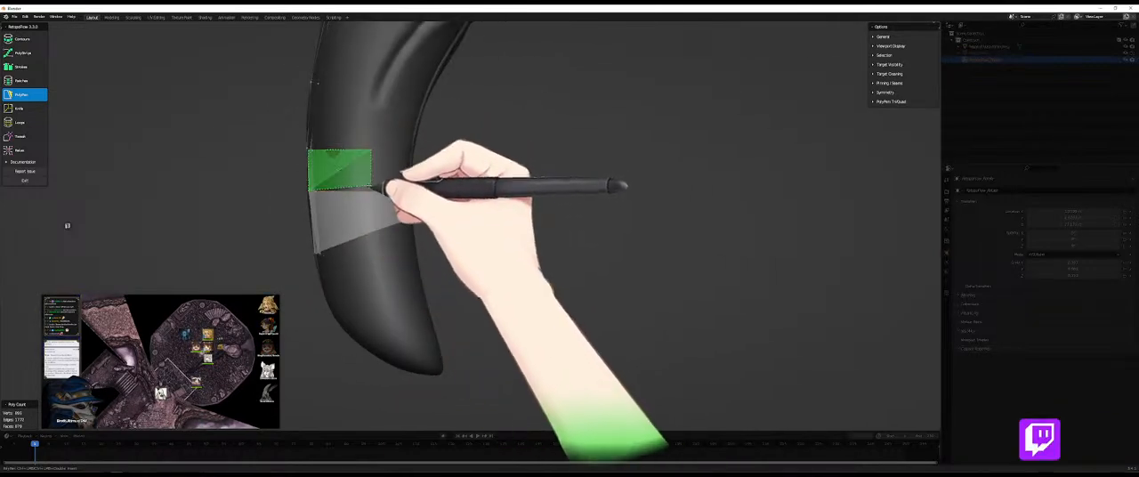
{"action": "left_click", "coordinate": [368, 189], "text": "ctrl"}
{"action": "middle_click_drag", "start_coordinate": [430, 185], "coordinate": [356, 174]}
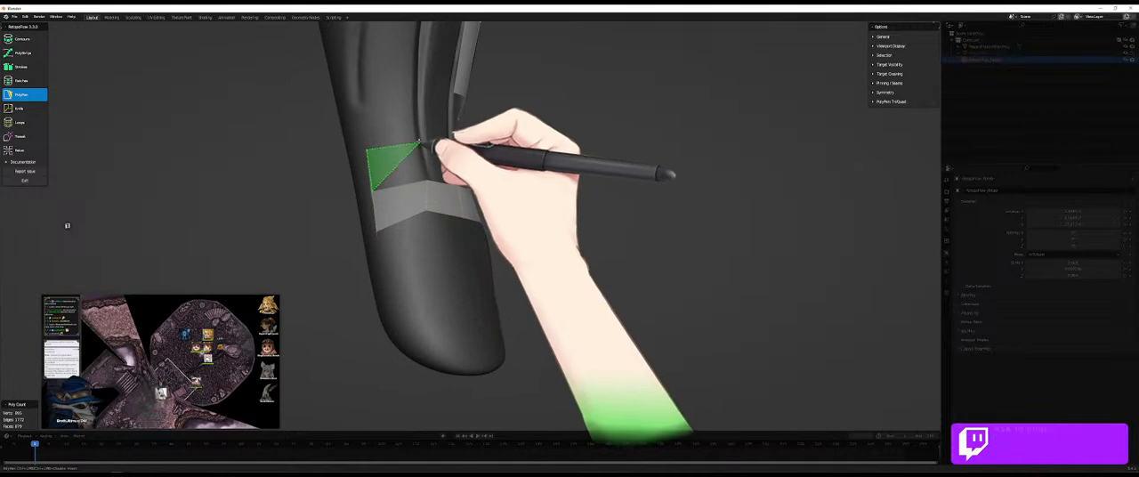
{"action": "left_click", "coordinate": [445, 183], "text": "ctrl"}
{"action": "middle_click_drag", "start_coordinate": [445, 183], "coordinate": [503, 147]}
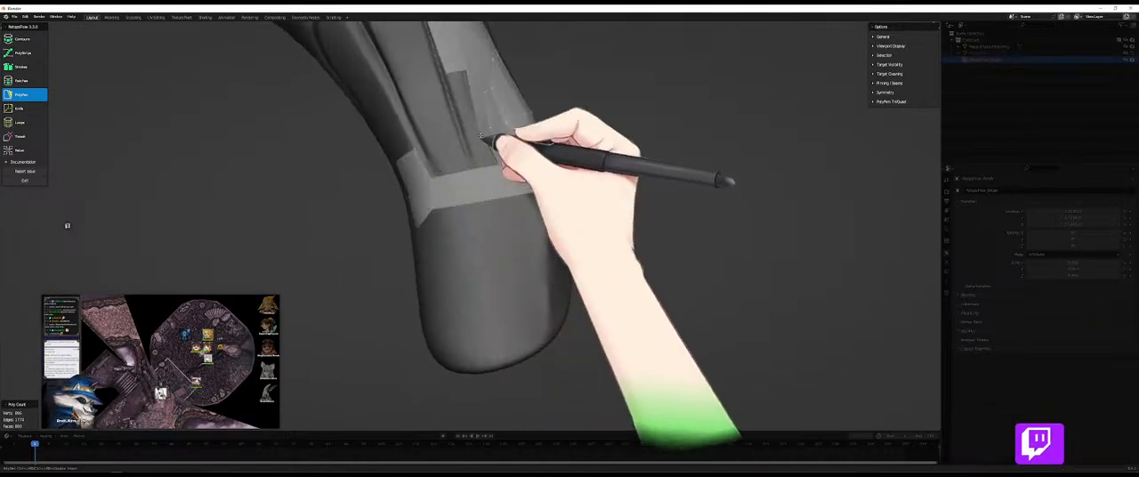
{"action": "left_click", "coordinate": [505, 163], "text": "ctrl"}
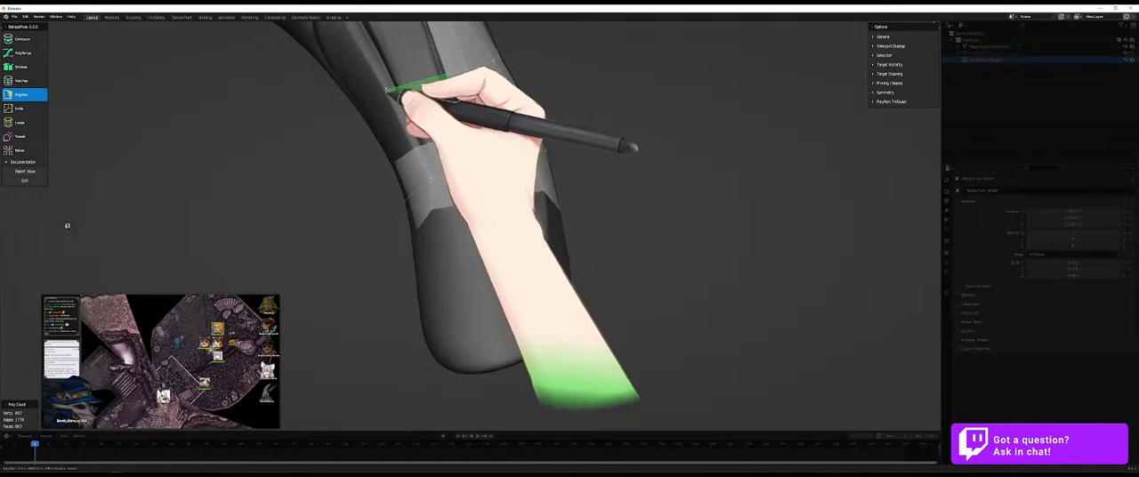
- Extend large PolyPen quads from the underside rows up the limb to the folds, joining them to the adjacent patch
{"action": "left_click", "coordinate": [415, 151], "text": "ctrl"}
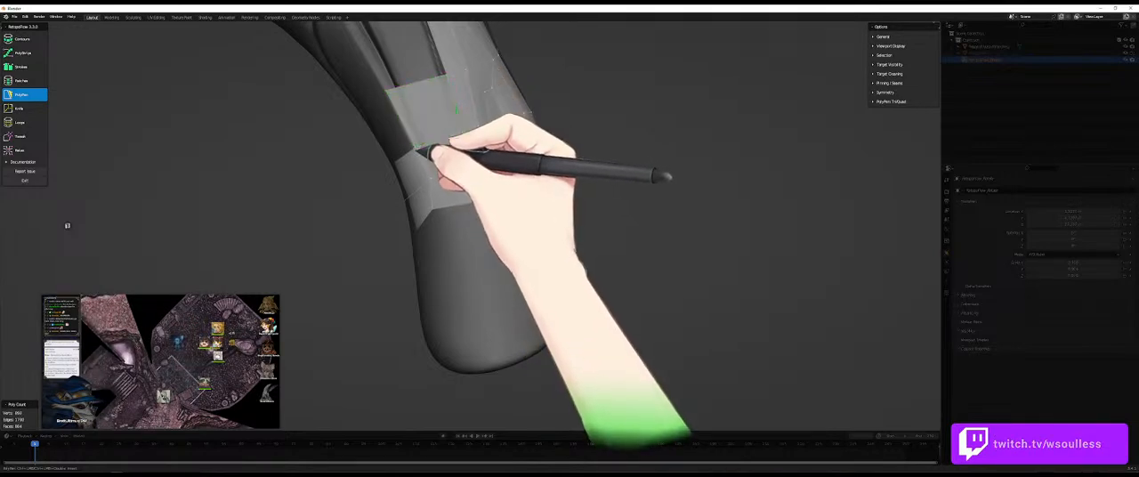
{"action": "middle_click_drag", "start_coordinate": [427, 153], "coordinate": [467, 187]}
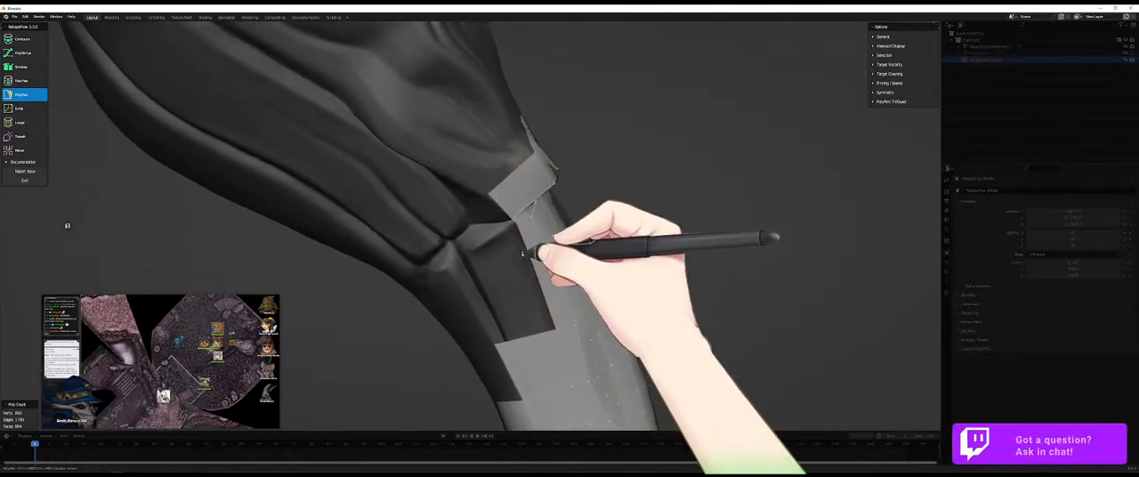
{"action": "left_click", "coordinate": [462, 287], "text": "ctrl"}
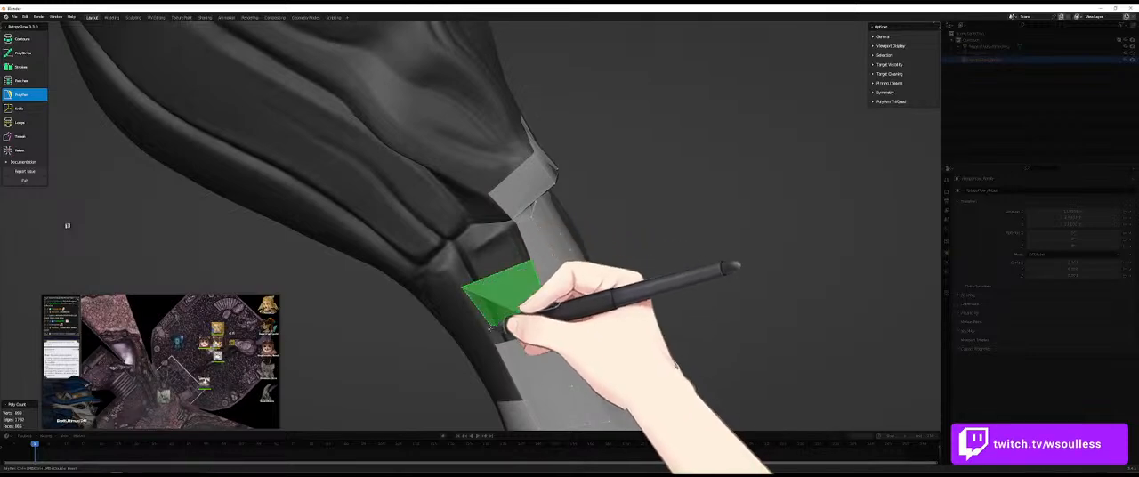
{"action": "left_click", "coordinate": [497, 345], "text": "ctrl"}
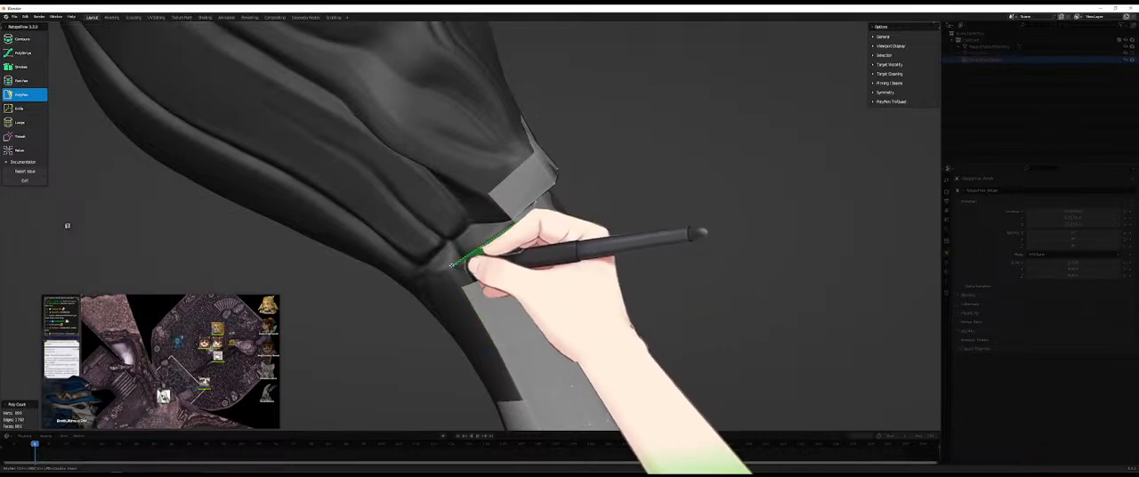
{"action": "left_click", "coordinate": [455, 267], "text": "ctrl"}
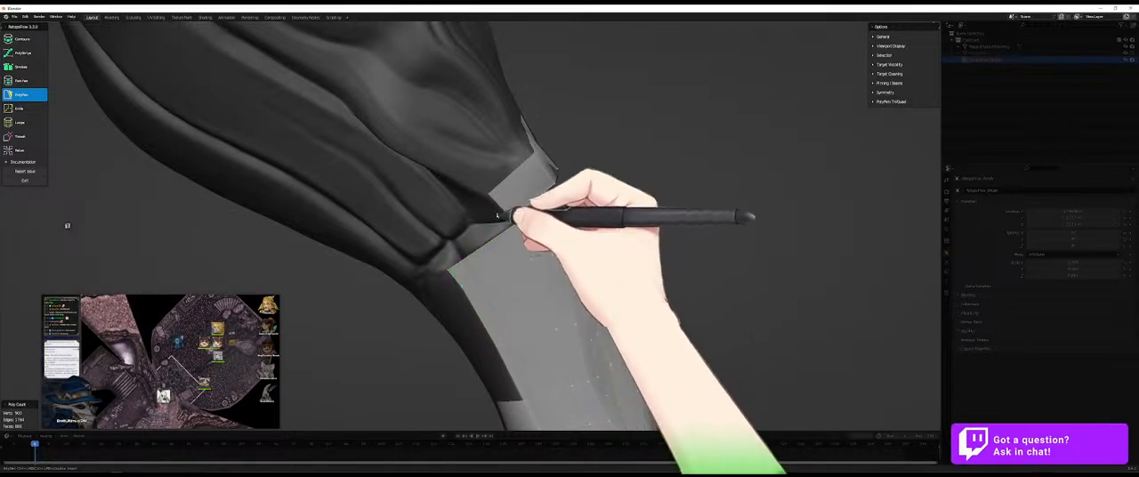
{"action": "middle_click_drag", "start_coordinate": [435, 201], "coordinate": [491, 176]}
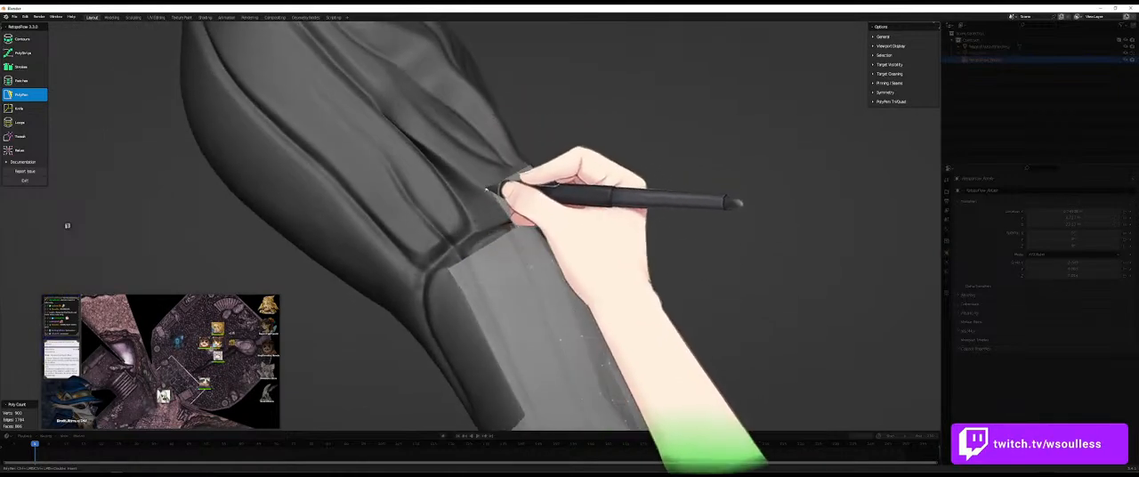
- Bridge the gap between the upper end of the long quads and the base of the folds with PolyPen faces
{"action": "middle_click_drag", "start_coordinate": [500, 224], "coordinate": [479, 235]}
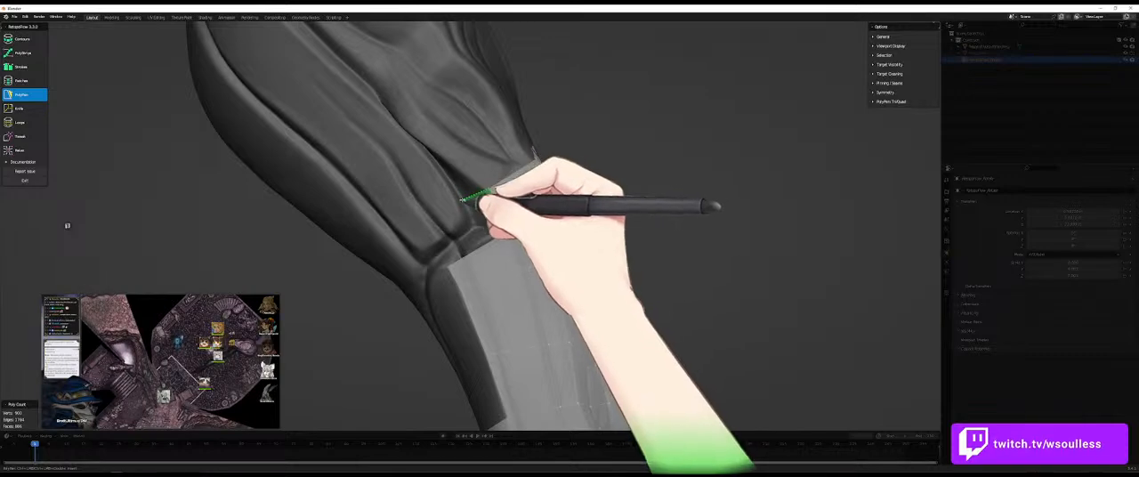
{"action": "left_click", "coordinate": [475, 226], "text": "ctrl"}
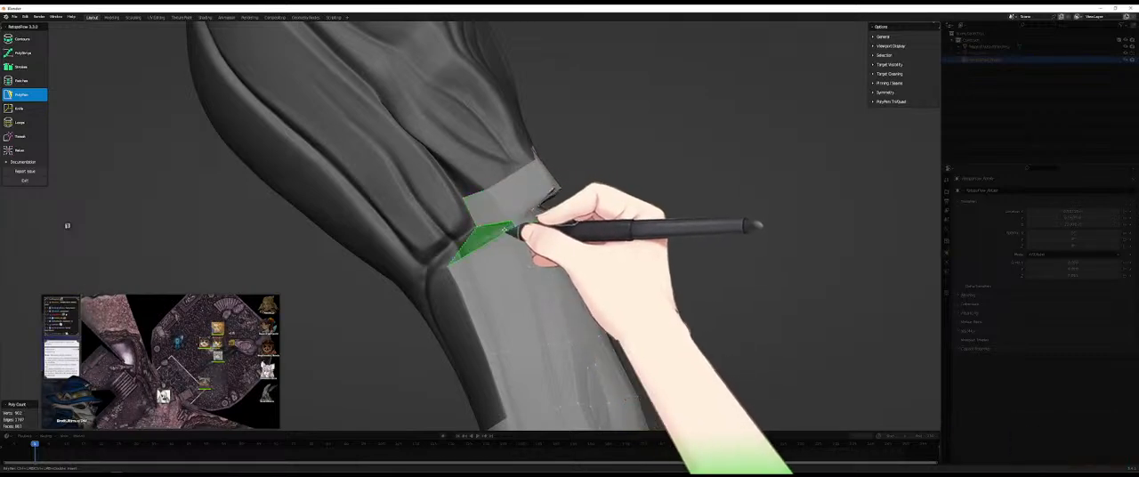
{"action": "middle_click_drag", "start_coordinate": [496, 238], "coordinate": [494, 297]}
- Insert lengthwise edge loops through the long quads below the folds with the Loops tool
{"action": "key", "text": "7"}
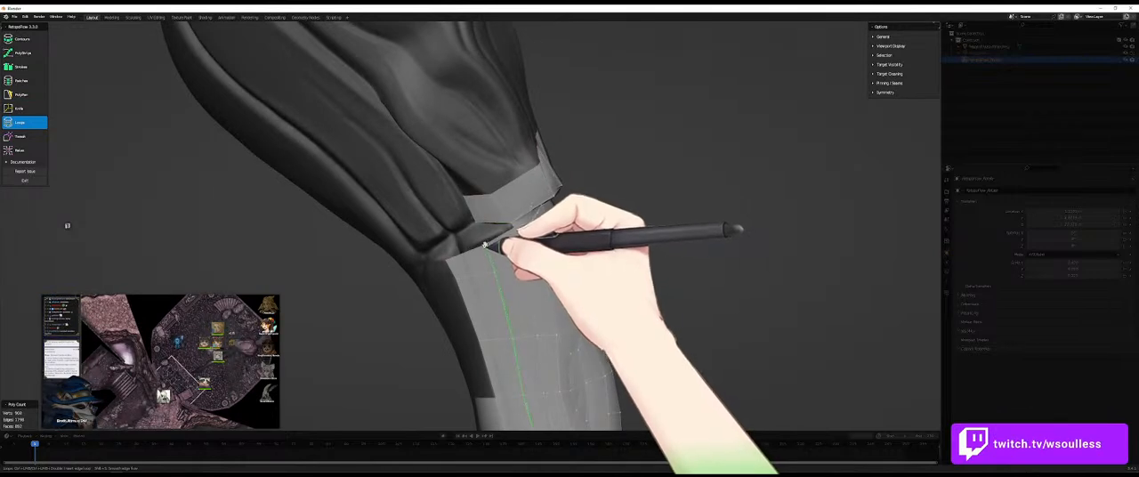
{"action": "key", "text": "5"}
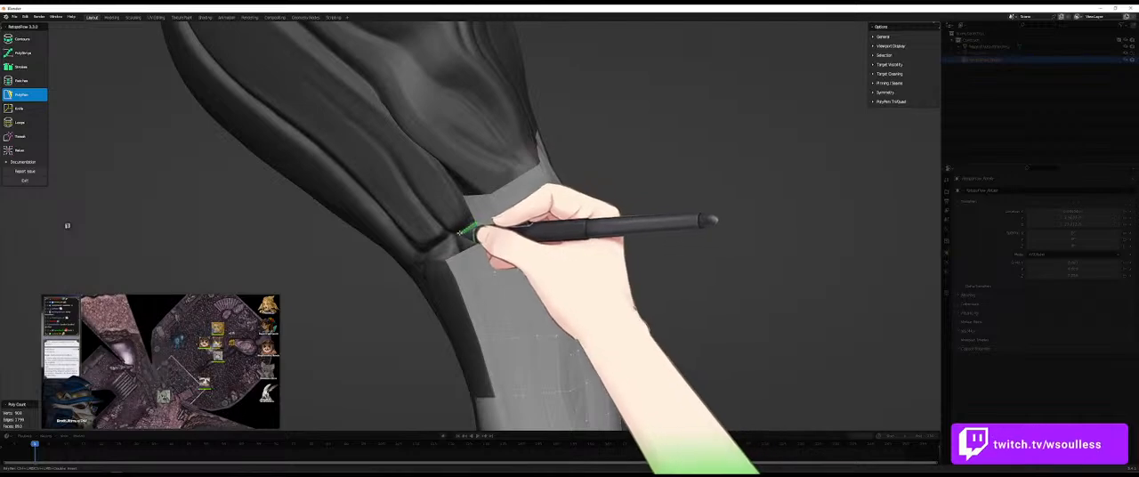
{"action": "key", "text": "7"}
{"action": "left_click", "coordinate": [464, 253], "text": "ctrl"}
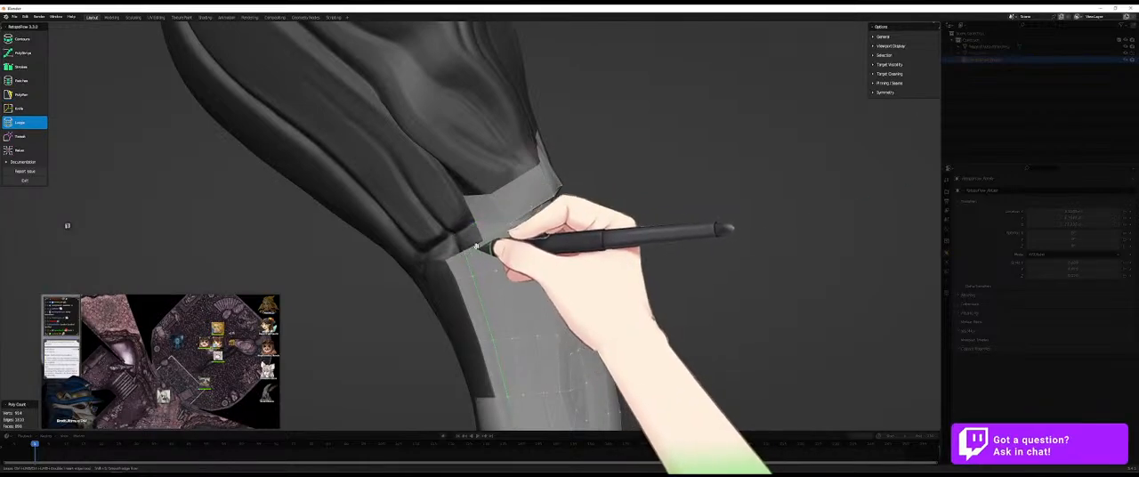
{"action": "key", "text": "5"}
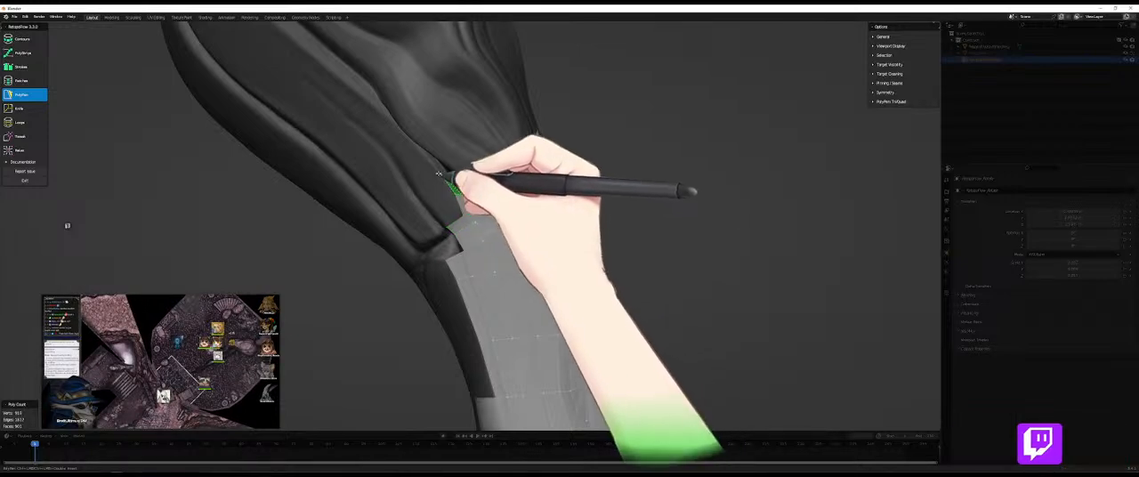
- Extend PolyPen faces up the crease between the folds and add a row along the adjoining fold's base
{"action": "middle_click_drag", "start_coordinate": [400, 190], "coordinate": [400, 115]}
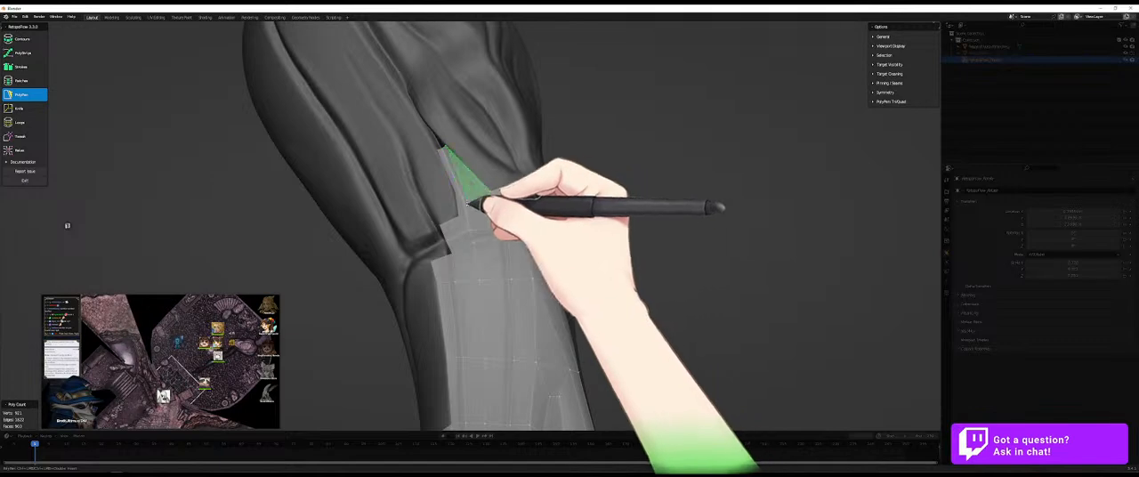
{"action": "middle_click_drag", "start_coordinate": [419, 229], "coordinate": [456, 204]}
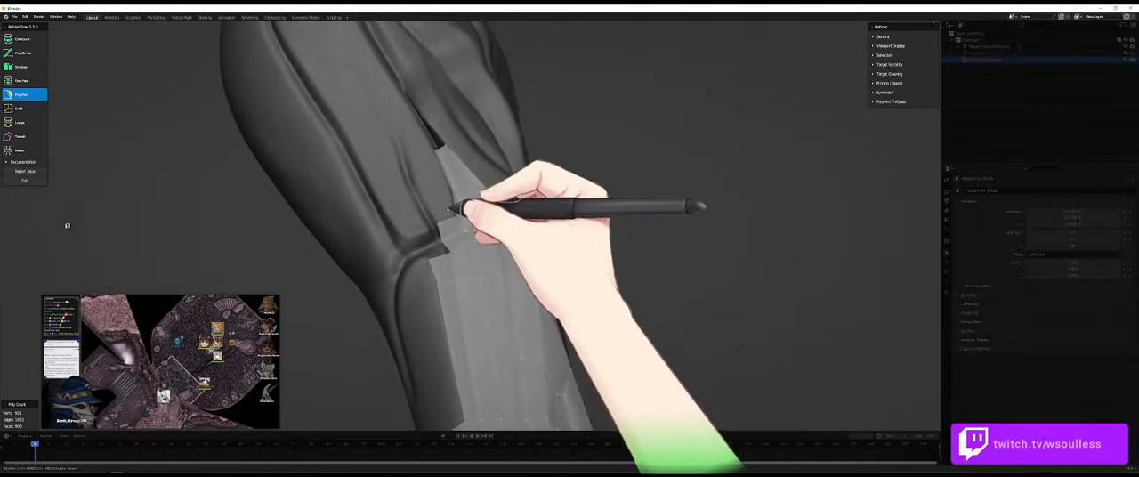
{"action": "middle_click_drag", "start_coordinate": [431, 254], "coordinate": [434, 252]}
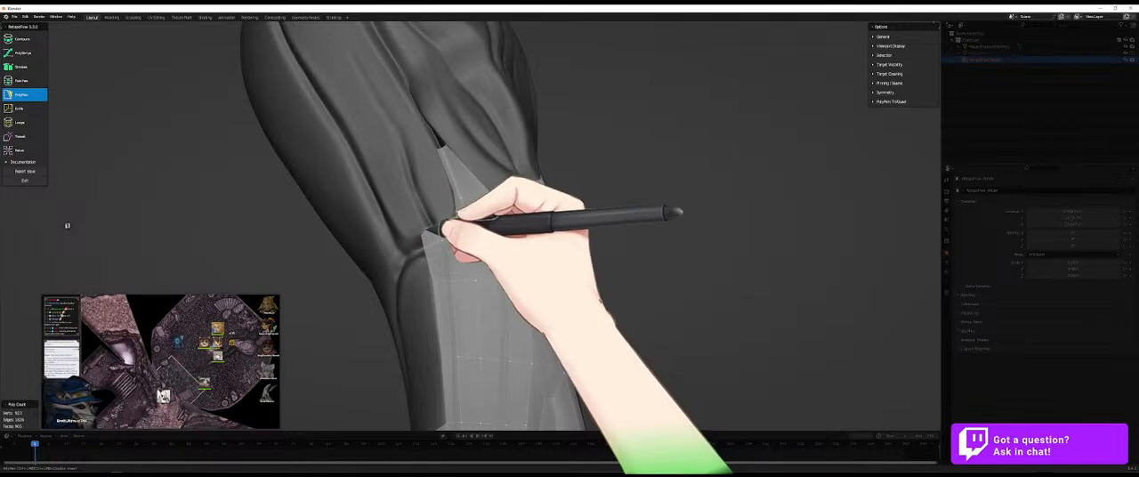
{"action": "mouse_move", "coordinate": [449, 228]}
{"action": "middle_mouse_down"}
{"action": "mouse_move", "coordinate": [445, 262]}
{"action": "mouse_move", "coordinate": [521, 297]}
{"action": "mouse_move", "coordinate": [466, 270]}
{"action": "mouse_move", "coordinate": [458, 233]}
{"action": "middle_mouse_up"}
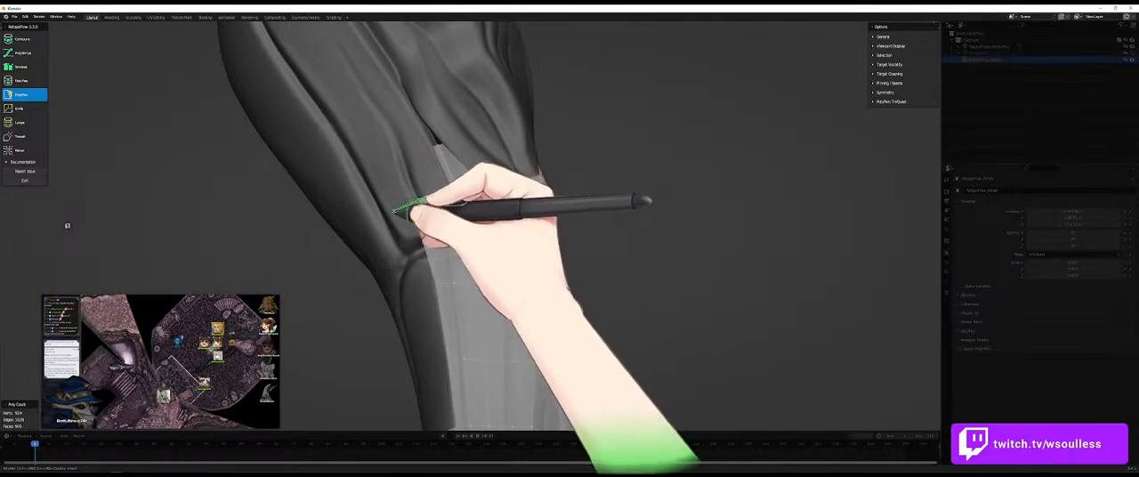
{"action": "middle_click_drag", "start_coordinate": [453, 223], "coordinate": [478, 247]}
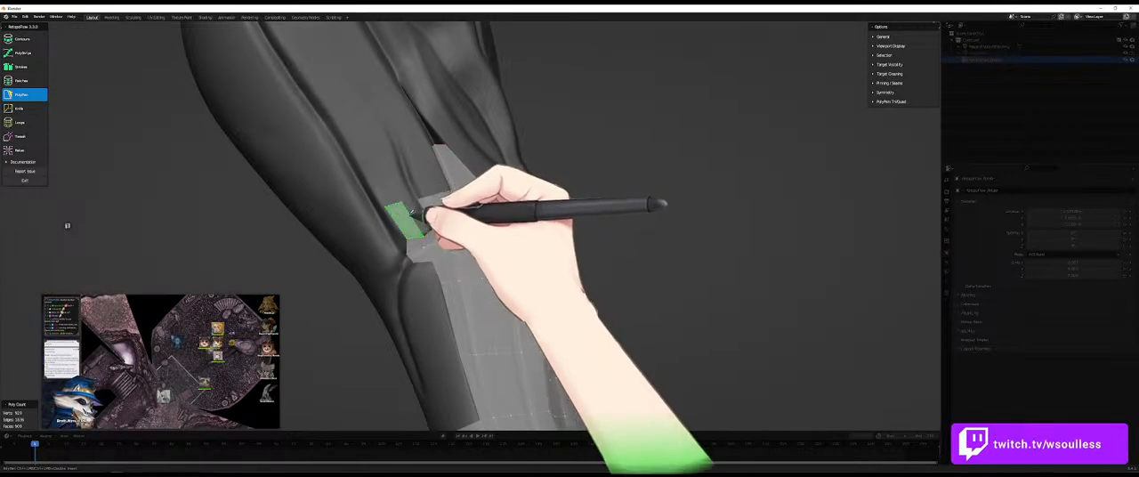
{"action": "left_click", "coordinate": [424, 214]}
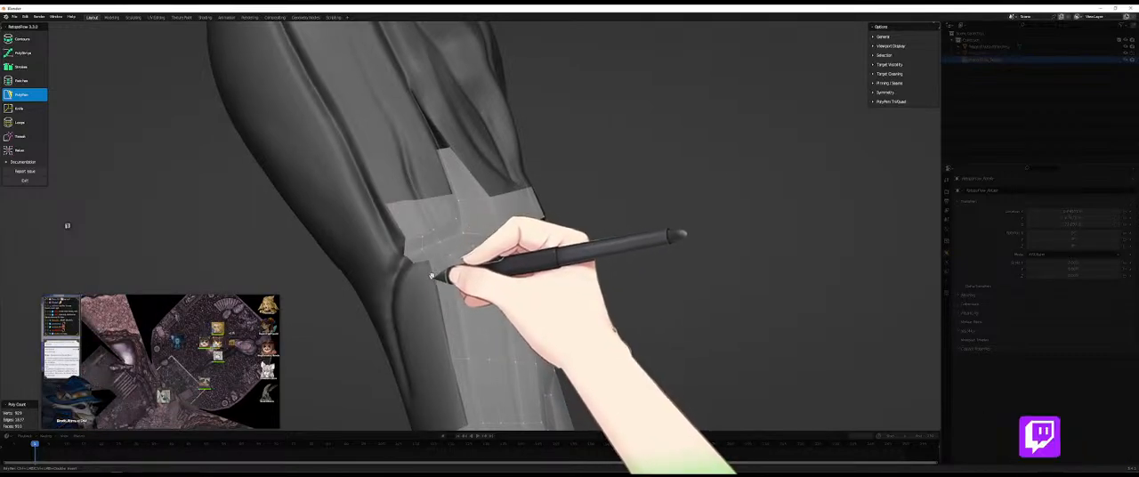
- Add a column of PolyPen quads along the limb's side, connecting the fold-base row to the separate lower patch
{"action": "middle_click_drag", "start_coordinate": [425, 272], "coordinate": [417, 225]}
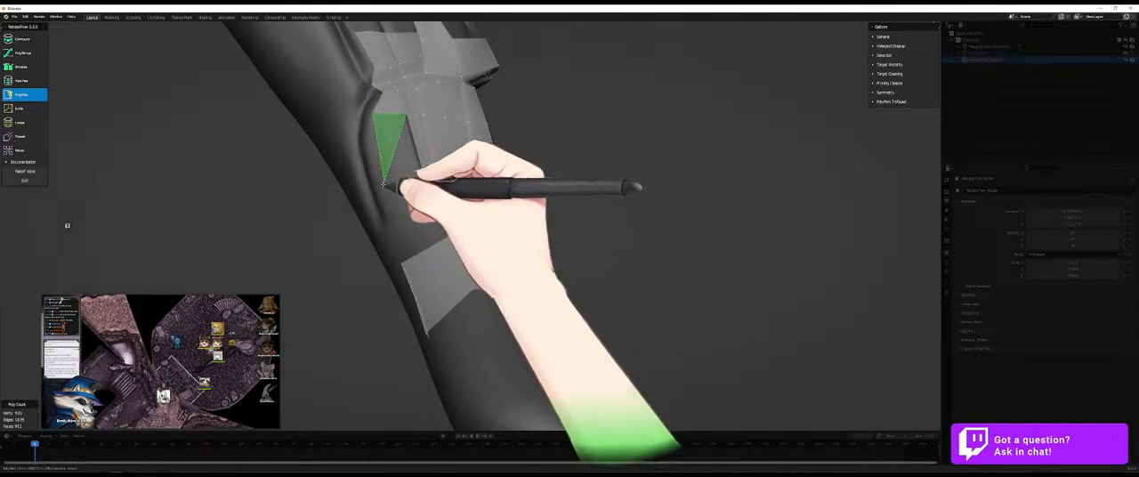
{"action": "left_click", "coordinate": [420, 182]}
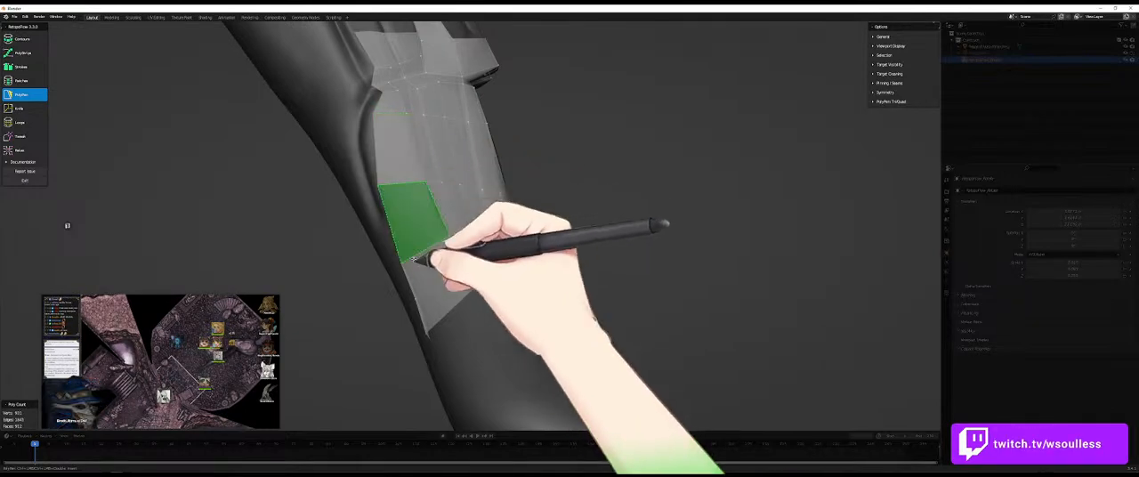
{"action": "left_click", "coordinate": [429, 250], "text": "ctrl"}
{"action": "mouse_move", "coordinate": [429, 248]}
{"action": "middle_mouse_down"}
{"action": "mouse_move", "coordinate": [445, 242]}
{"action": "mouse_move", "coordinate": [426, 235]}
{"action": "middle_mouse_up"}
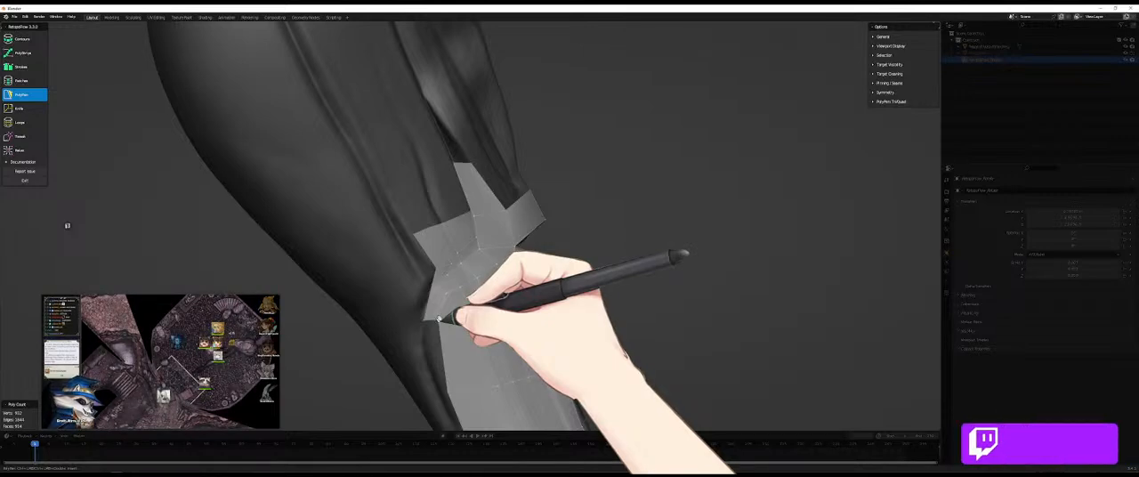
- Add a narrow PolyPen strip along the side column's outer edge and insert an edge loop with the Loops tool
{"action": "middle_click_drag", "start_coordinate": [453, 322], "coordinate": [472, 291]}
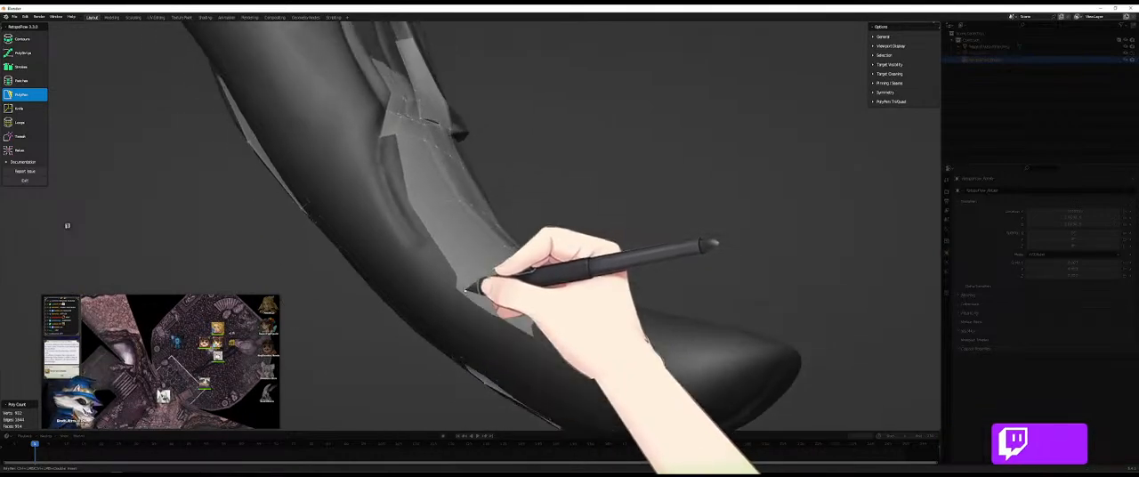
{"action": "left_click", "coordinate": [398, 211], "text": "ctrl"}
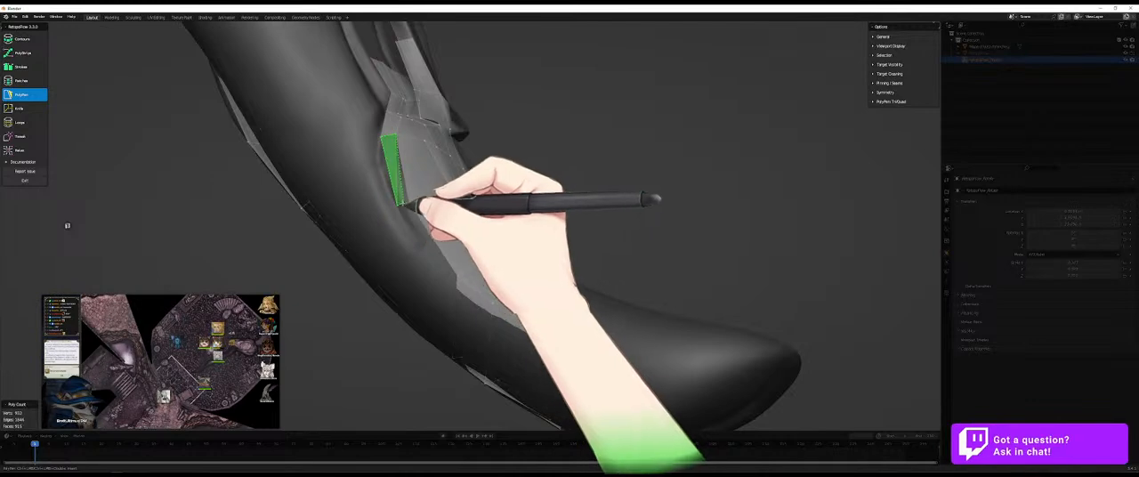
{"action": "left_click", "coordinate": [410, 205], "text": "ctrl"}
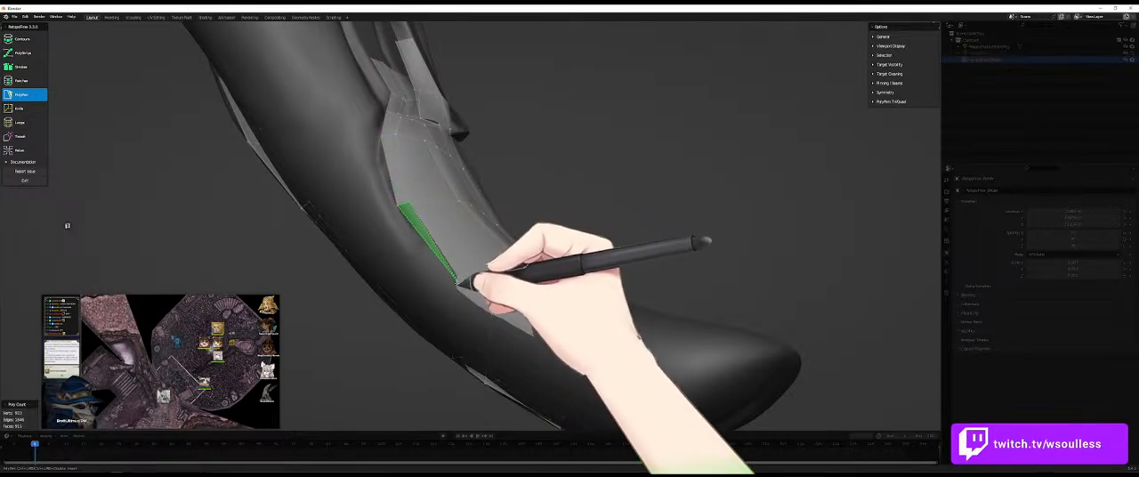
{"action": "middle_click_drag", "start_coordinate": [452, 280], "coordinate": [465, 261]}
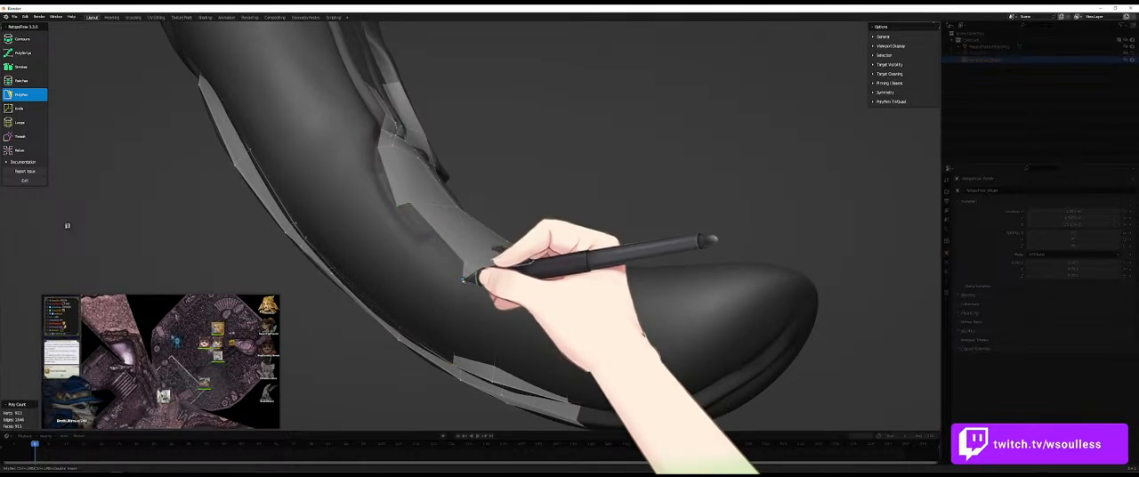
{"action": "key", "text": "7"}
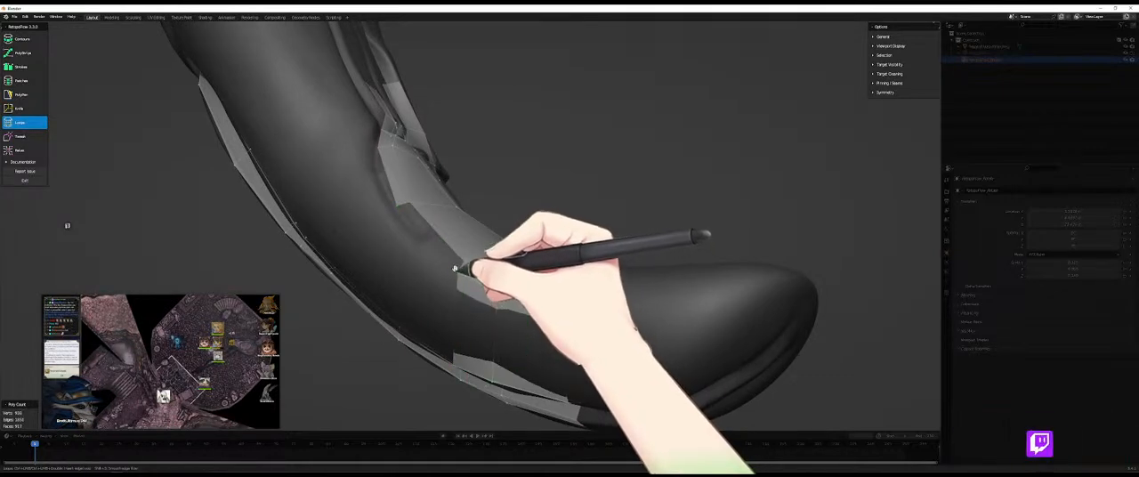
{"action": "key", "text": "5"}
- Add a PolyPen face at the side fold's base, joining the side strip to the row below the folds
{"action": "middle_click_drag", "start_coordinate": [400, 205], "coordinate": [391, 264]}
{"action": "middle_click_drag", "start_coordinate": [405, 191], "coordinate": [383, 198]}
{"action": "middle_click_drag", "start_coordinate": [418, 169], "coordinate": [428, 211], "text": "ctrl"}
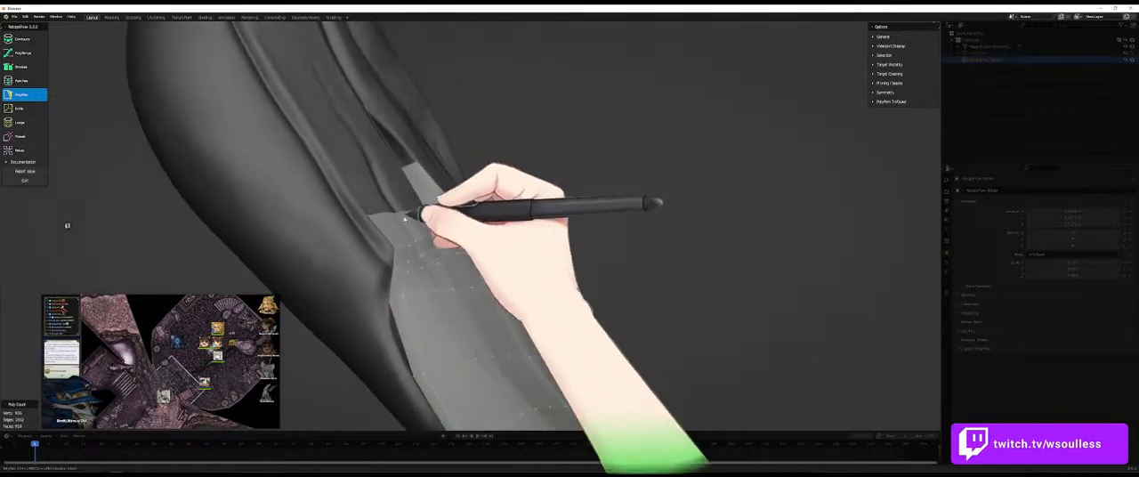
{"action": "left_click", "coordinate": [356, 224], "text": "ctrl"}
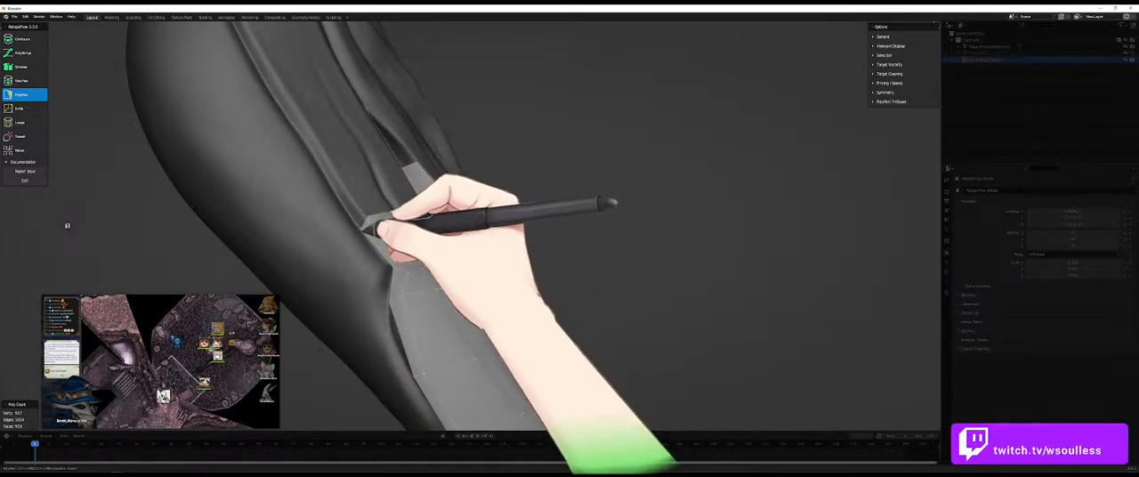
- Span the limb's bare side with large PolyPen quads between the two edge strips and subdivide them with edge loops
{"action": "middle_click_drag", "start_coordinate": [424, 231], "coordinate": [485, 289]}
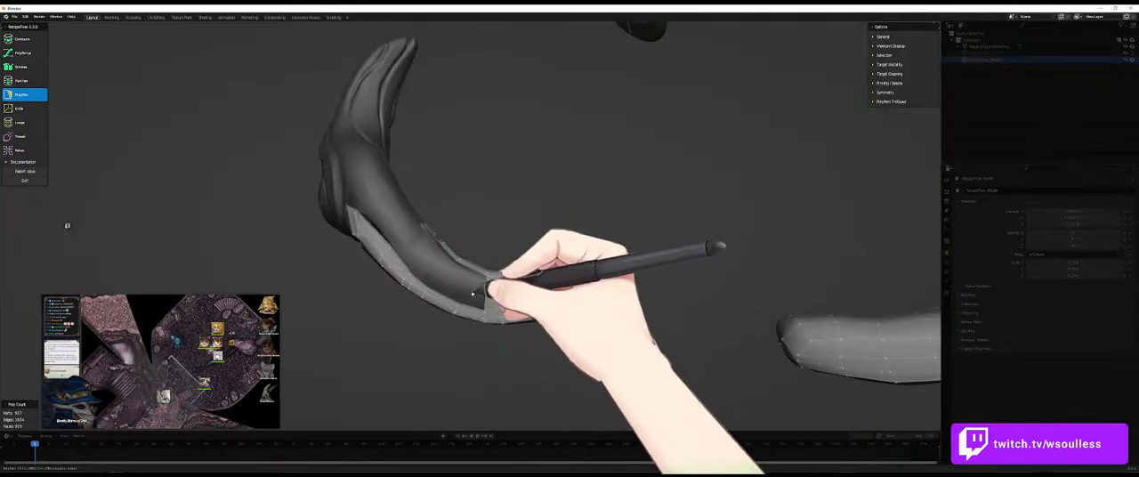
{"action": "middle_click_drag", "start_coordinate": [445, 252], "coordinate": [473, 325]}
{"action": "middle_click_drag", "start_coordinate": [481, 281], "coordinate": [431, 285]}
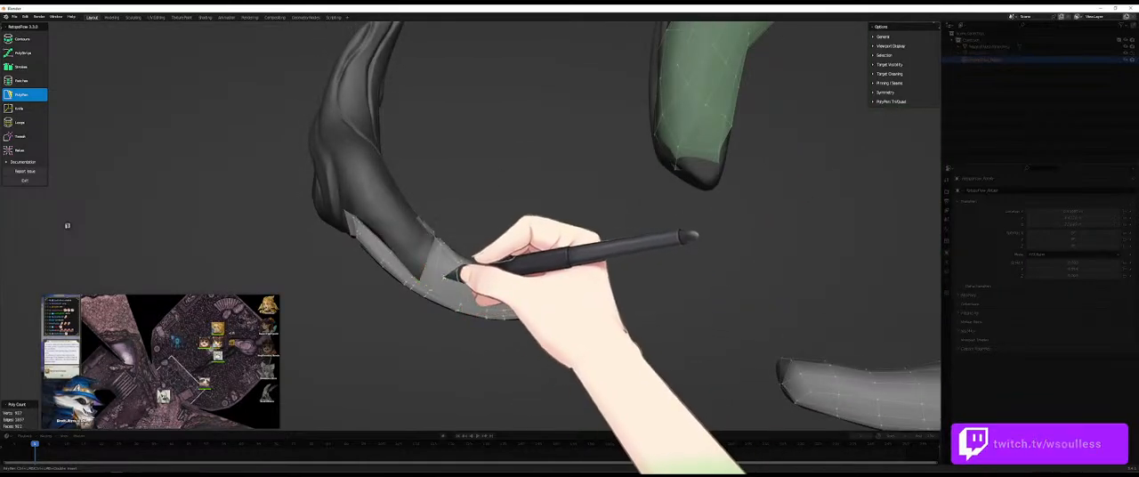
{"action": "key", "text": "7"}
{"action": "middle_click_drag", "start_coordinate": [440, 261], "coordinate": [367, 327]}
{"action": "key", "text": "5"}
- Continue PolyPen quads from the subdivided side patch up the limb, joining them to the strip beside the folds
{"action": "left_click", "coordinate": [381, 274]}
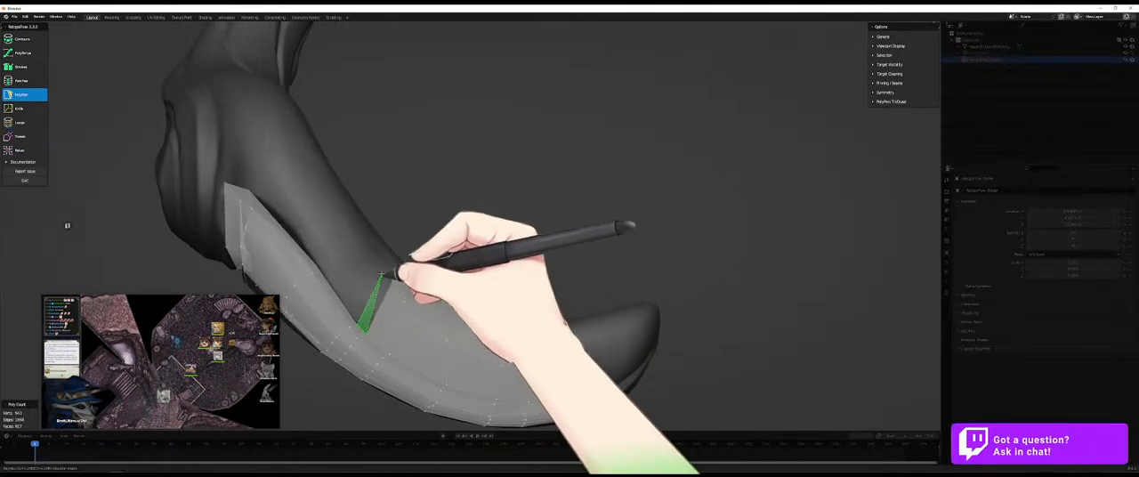
{"action": "mouse_move", "coordinate": [409, 261]}
{"action": "middle_mouse_down"}
{"action": "mouse_move", "coordinate": [377, 297]}
{"action": "mouse_move", "coordinate": [394, 273]}
{"action": "middle_mouse_up"}
{"action": "left_click", "coordinate": [412, 221]}
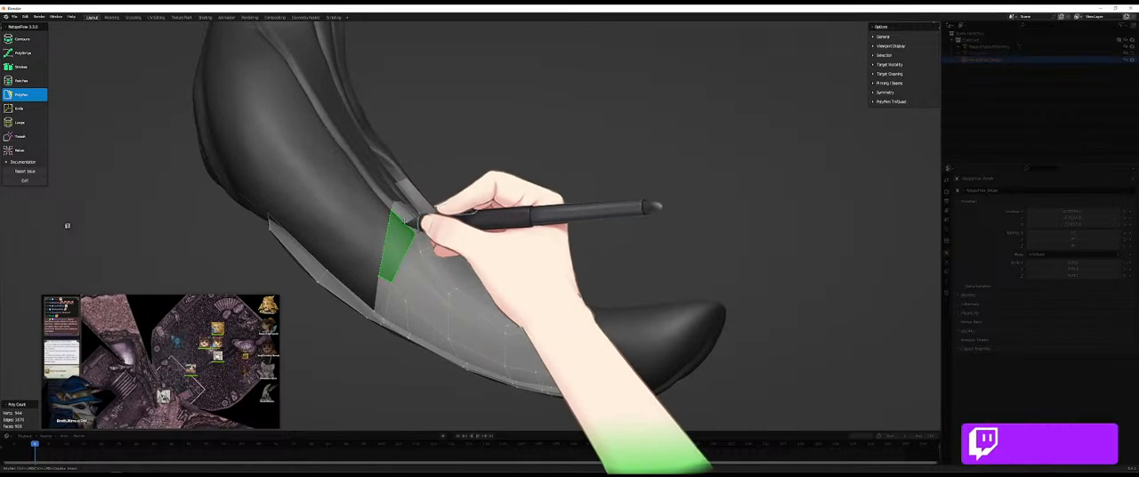
{"action": "middle_click_drag", "start_coordinate": [405, 223], "coordinate": [381, 264]}
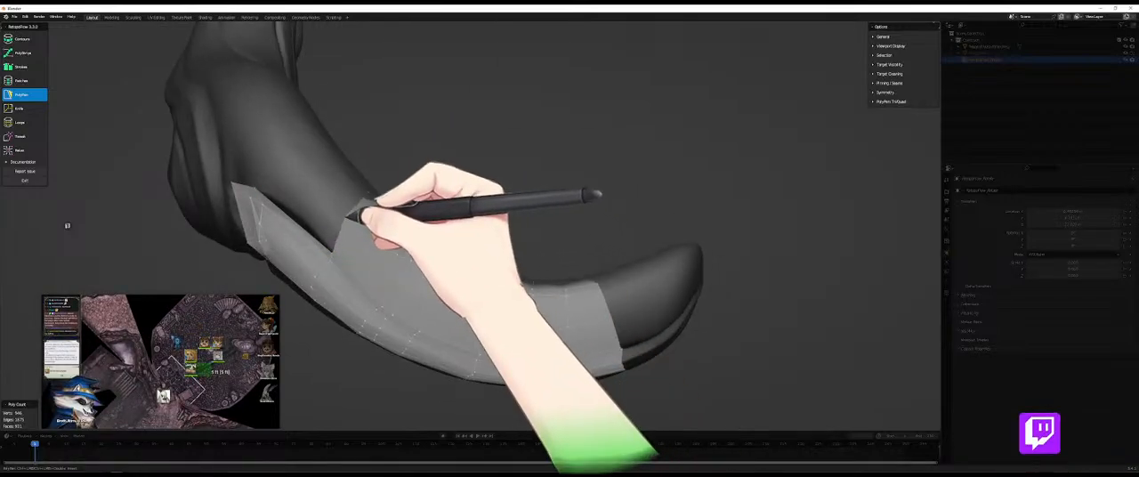
{"action": "middle_click_drag", "start_coordinate": [353, 214], "coordinate": [356, 270]}
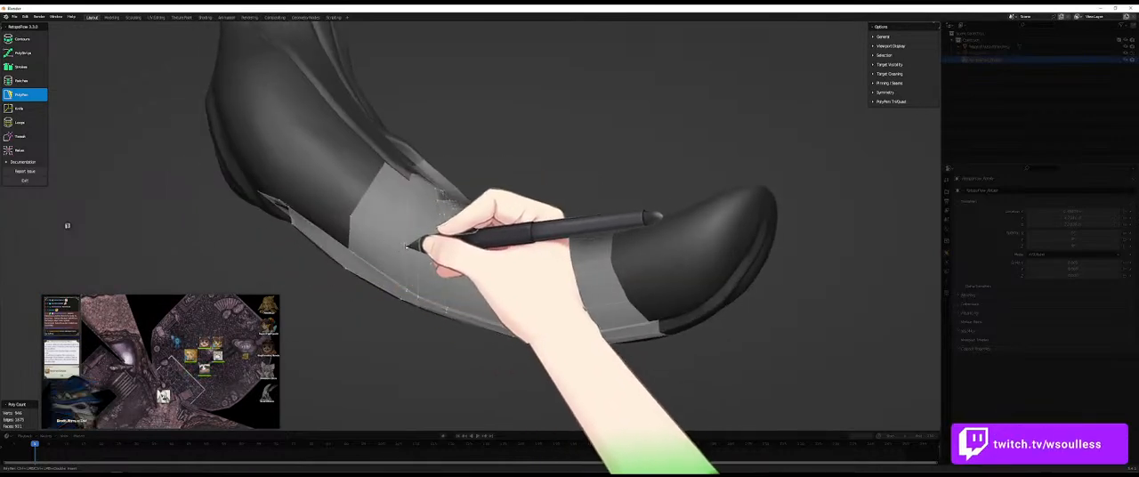
- Fill the notch between the side band and the fold-base patch with PolyPen faces
{"action": "middle_click_drag", "start_coordinate": [424, 297], "coordinate": [375, 148]}
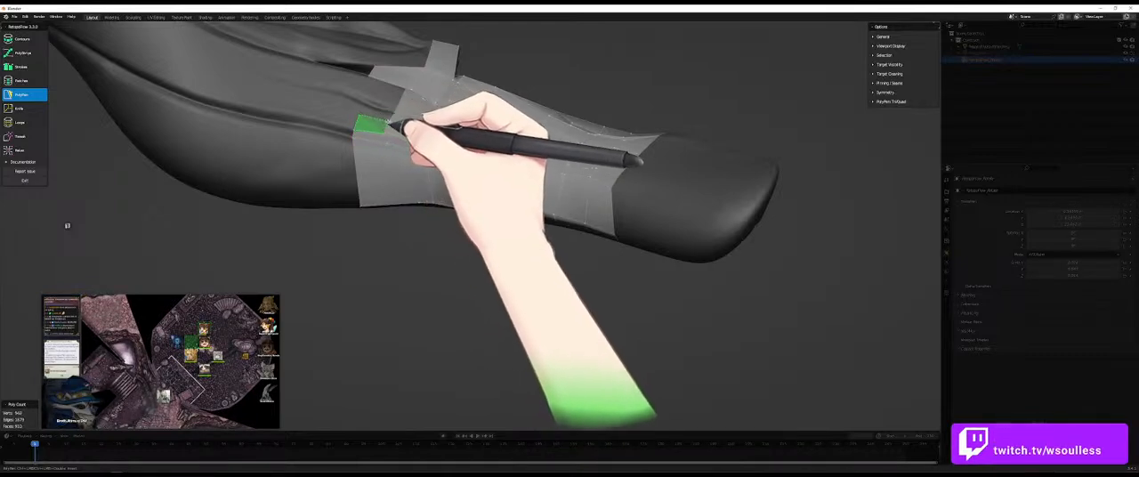
{"action": "middle_click_drag", "start_coordinate": [381, 116], "coordinate": [374, 147]}
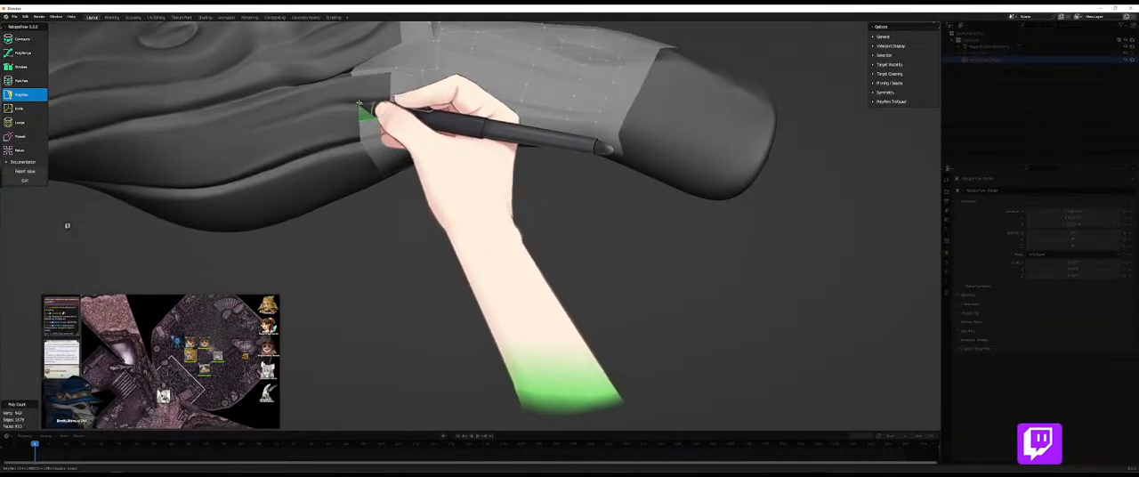
{"action": "middle_click_drag", "start_coordinate": [376, 110], "coordinate": [350, 75]}
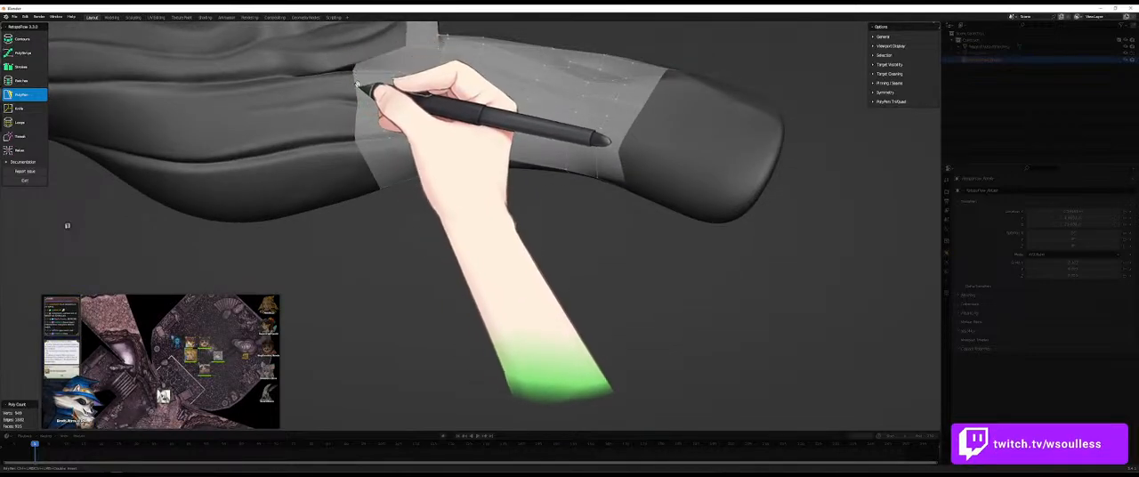
- Extend the side band farther up the limb with PolyPen quads running beneath the folds
{"action": "middle_click_drag", "start_coordinate": [271, 144], "coordinate": [398, 160]}
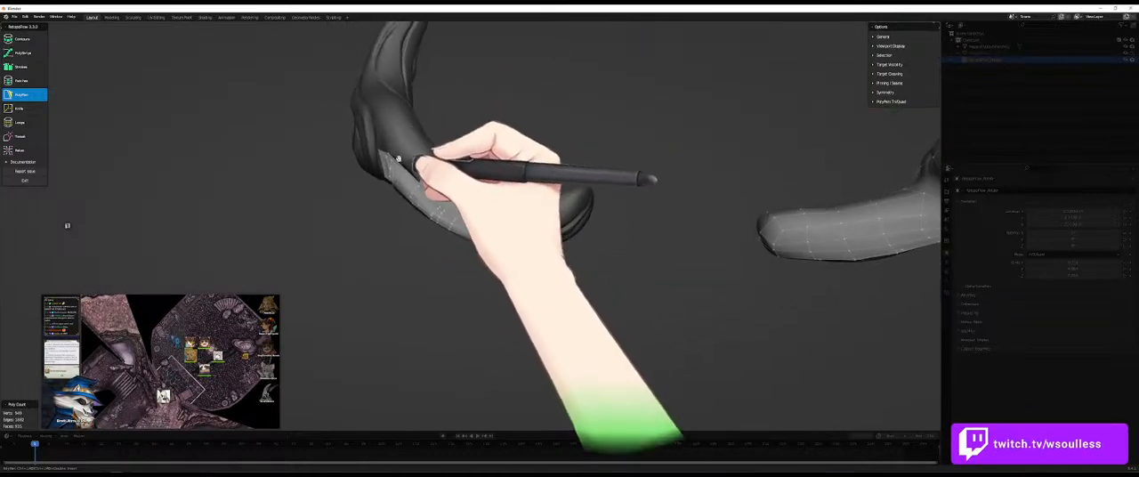
{"action": "left_click", "coordinate": [396, 143], "text": "ctrl"}
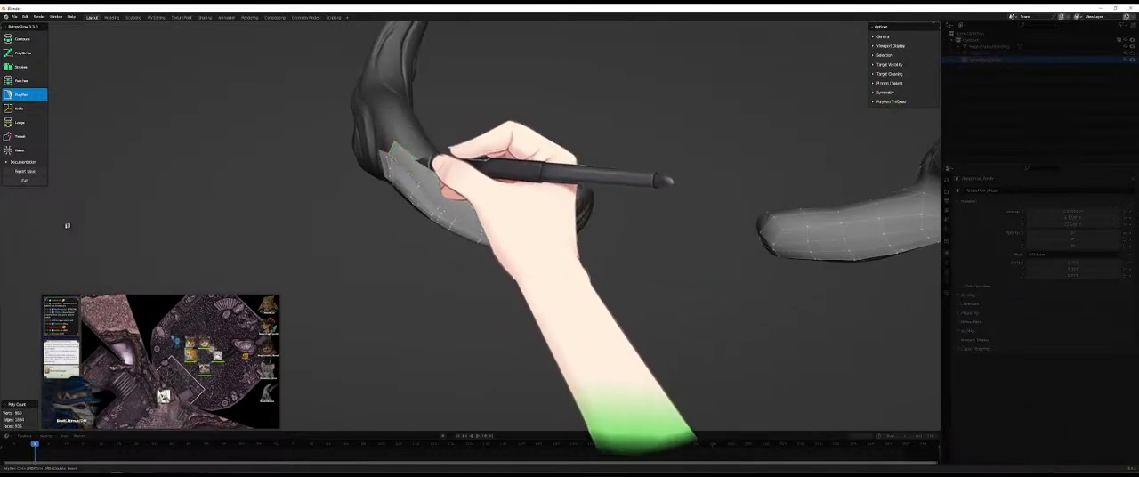
{"action": "mouse_move", "coordinate": [437, 158]}
{"action": "middle_mouse_down"}
{"action": "mouse_move", "coordinate": [403, 252]}
{"action": "mouse_move", "coordinate": [420, 156]}
{"action": "middle_mouse_up"}
{"action": "mouse_move", "coordinate": [409, 102]}
{"action": "middle_mouse_down"}
{"action": "mouse_move", "coordinate": [401, 184]}
{"action": "mouse_move", "coordinate": [396, 112]}
{"action": "middle_mouse_up"}
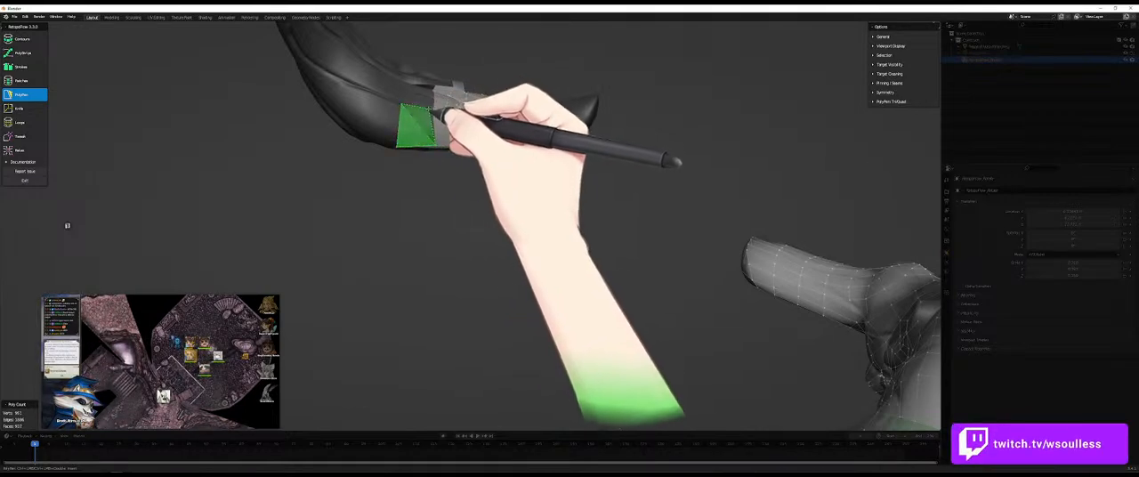
{"action": "middle_click_drag", "start_coordinate": [442, 112], "coordinate": [458, 296]}
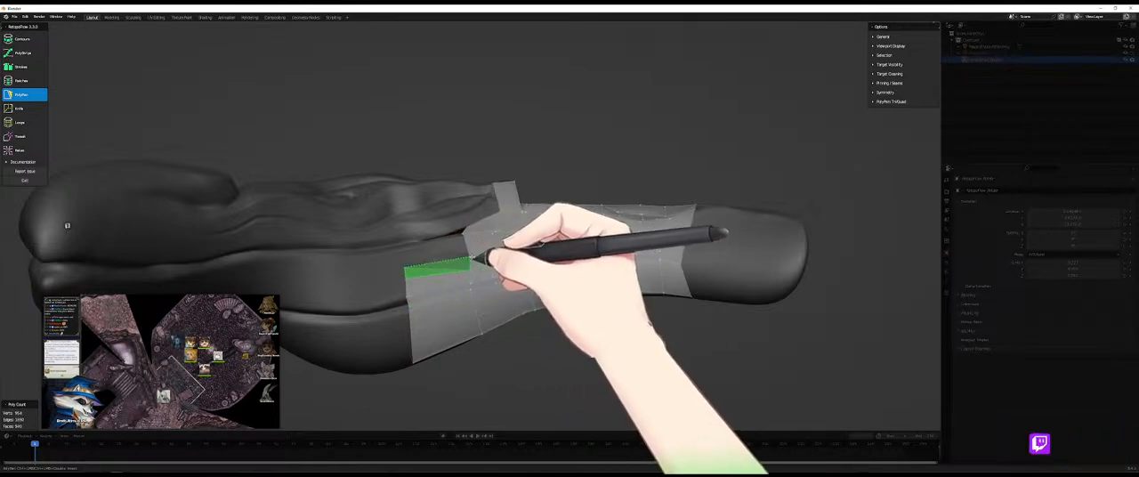
- Add narrow rows of PolyPen quads along the side band's upper edge, following the crease beside the folds
{"action": "middle_click_drag", "start_coordinate": [470, 255], "coordinate": [406, 260]}
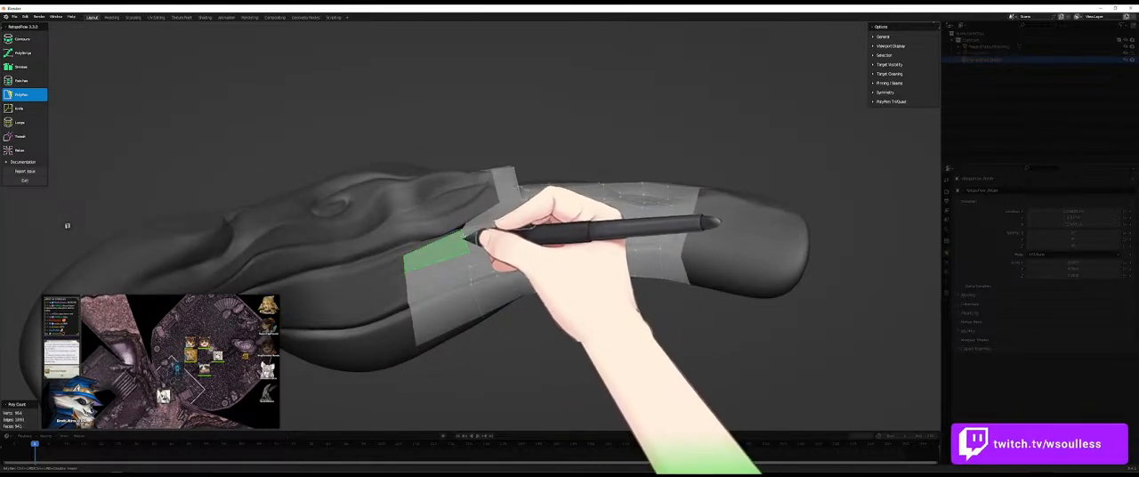
{"action": "left_click", "coordinate": [464, 233], "text": "ctrl"}
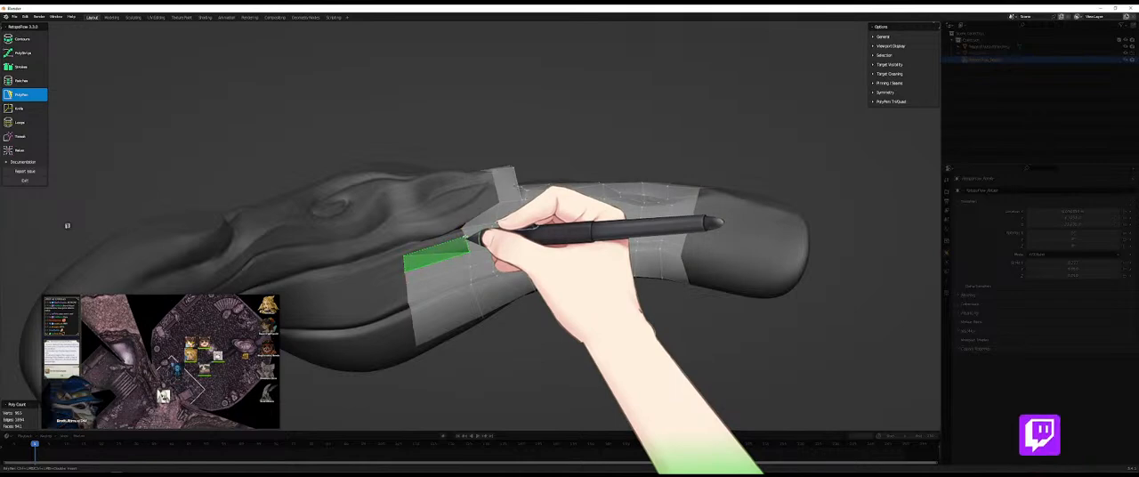
{"action": "scroll", "coordinate": [463, 234], "scroll_direction": "up", "scroll_amount": 4}
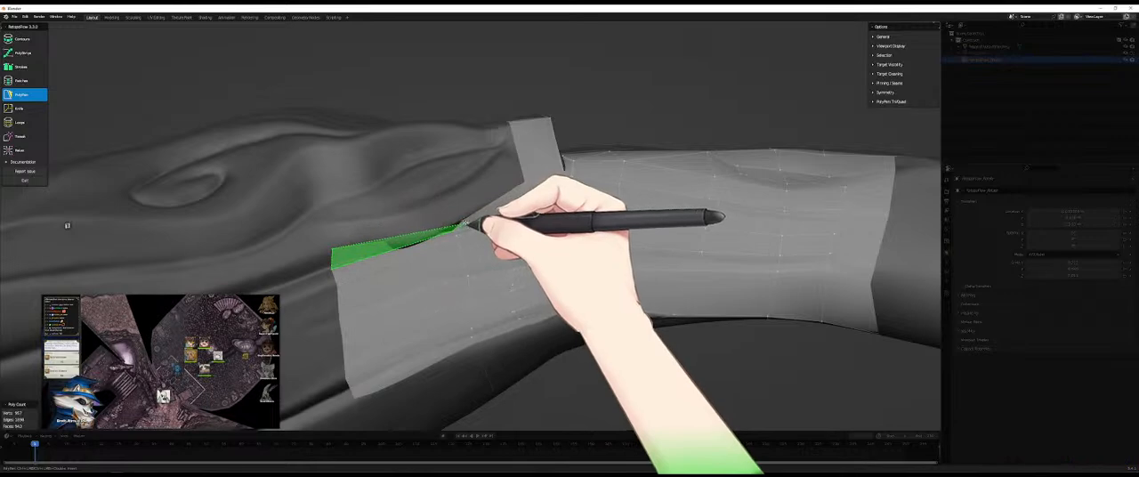
{"action": "middle_click_drag", "start_coordinate": [477, 219], "coordinate": [387, 216]}
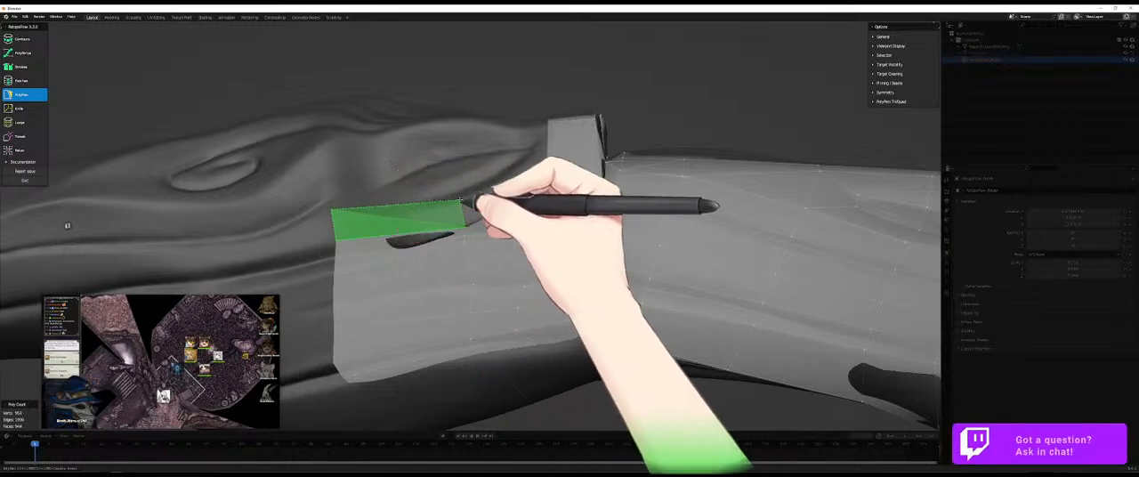
{"action": "left_click", "coordinate": [465, 204]}
- Bridge the gap between the side band's new row and the fold-base patch with PolyPen quads
{"action": "middle_click_drag", "start_coordinate": [532, 166], "coordinate": [536, 229]}
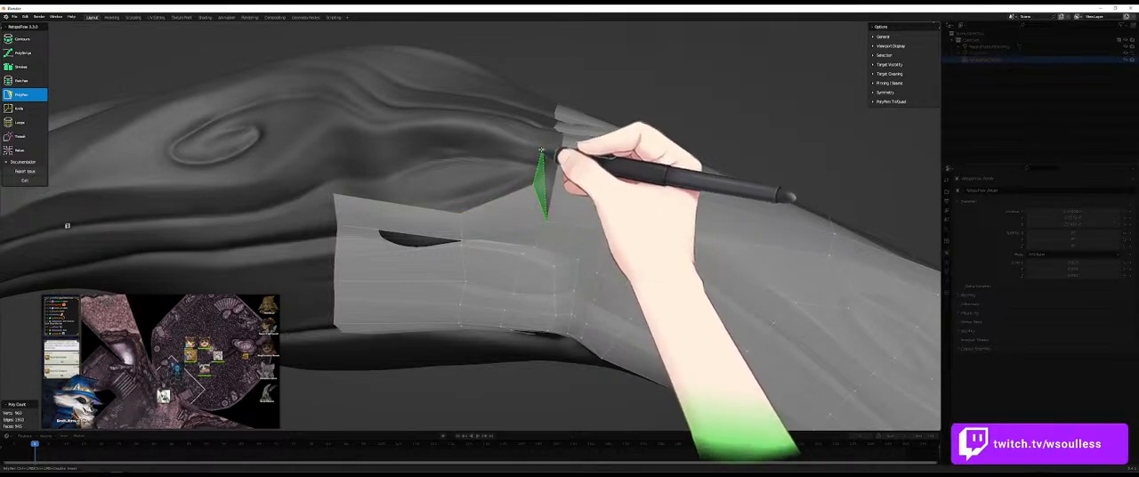
{"action": "middle_click_drag", "start_coordinate": [549, 194], "coordinate": [553, 211]}
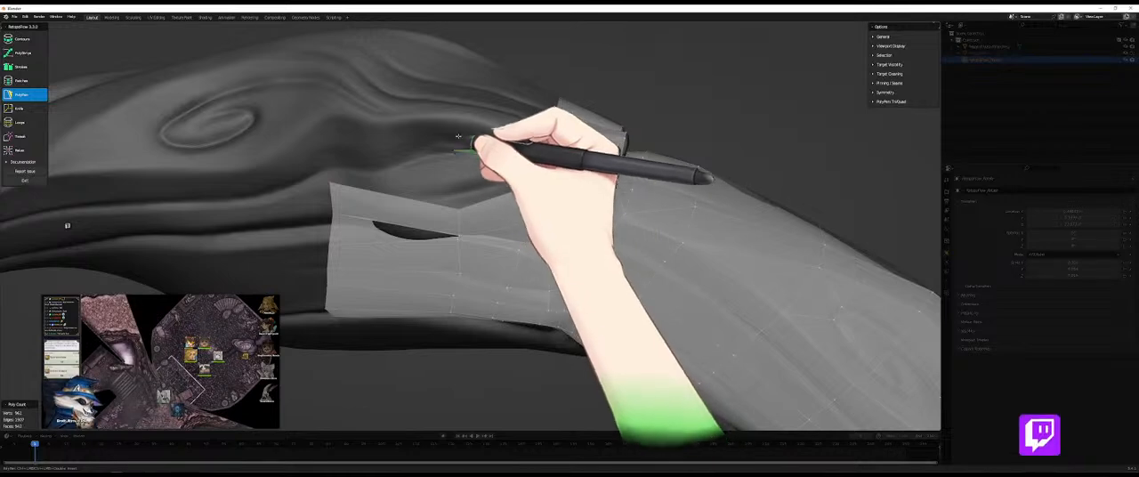
{"action": "left_click", "coordinate": [488, 160]}
{"action": "left_click", "coordinate": [488, 160]}
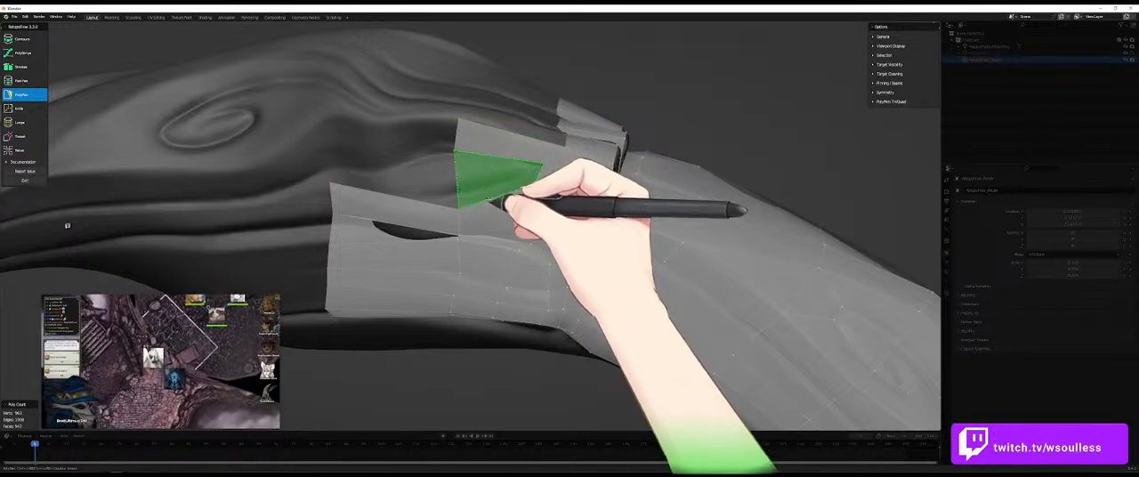
{"action": "left_click", "coordinate": [460, 207], "text": "ctrl"}
{"action": "left_click", "coordinate": [432, 201]}
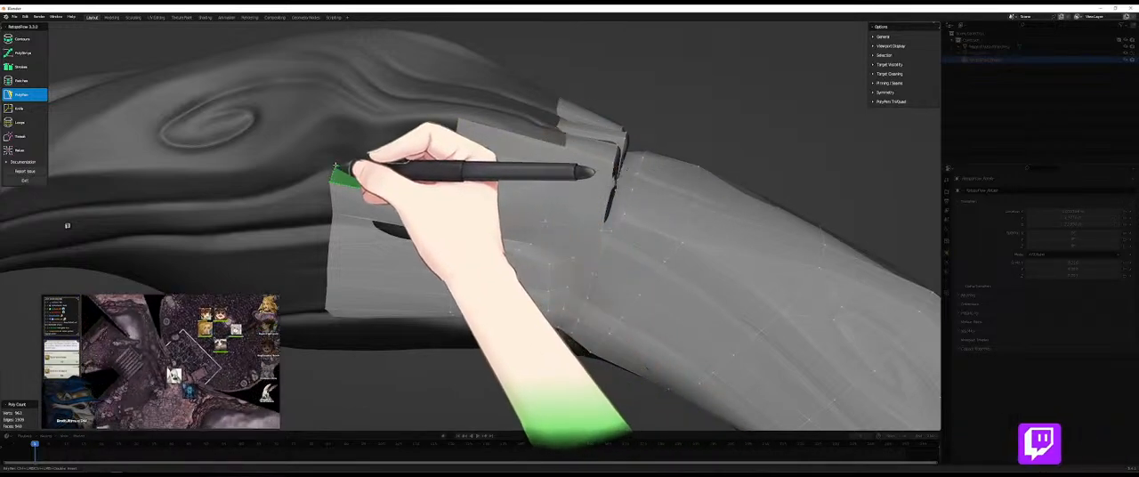
- Insert an edge loop across the long quads at the upper end of the side band with the Loops tool
{"action": "middle_click_drag", "start_coordinate": [381, 202], "coordinate": [410, 188]}
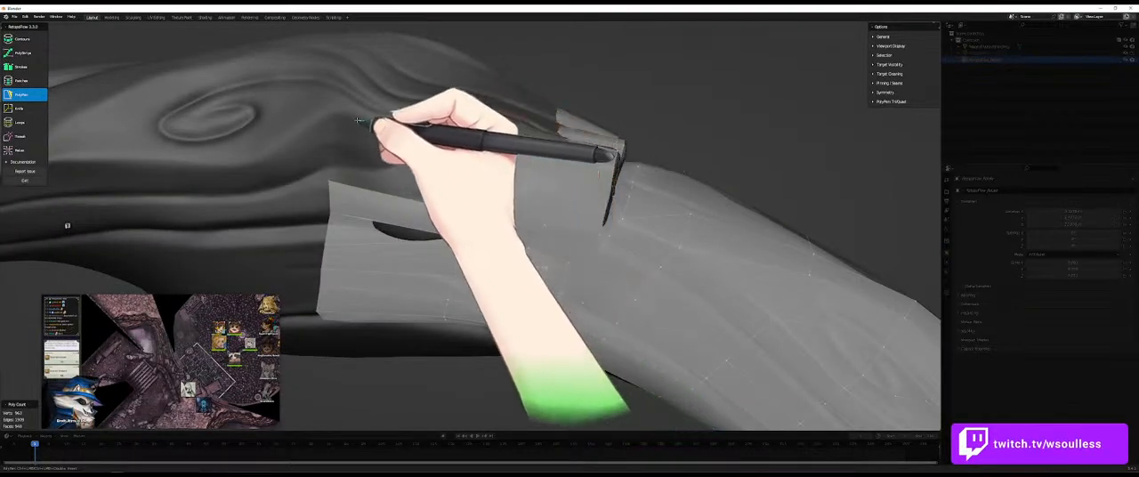
{"action": "key", "text": "7"}
{"action": "middle_click_drag", "start_coordinate": [414, 199], "coordinate": [406, 173]}
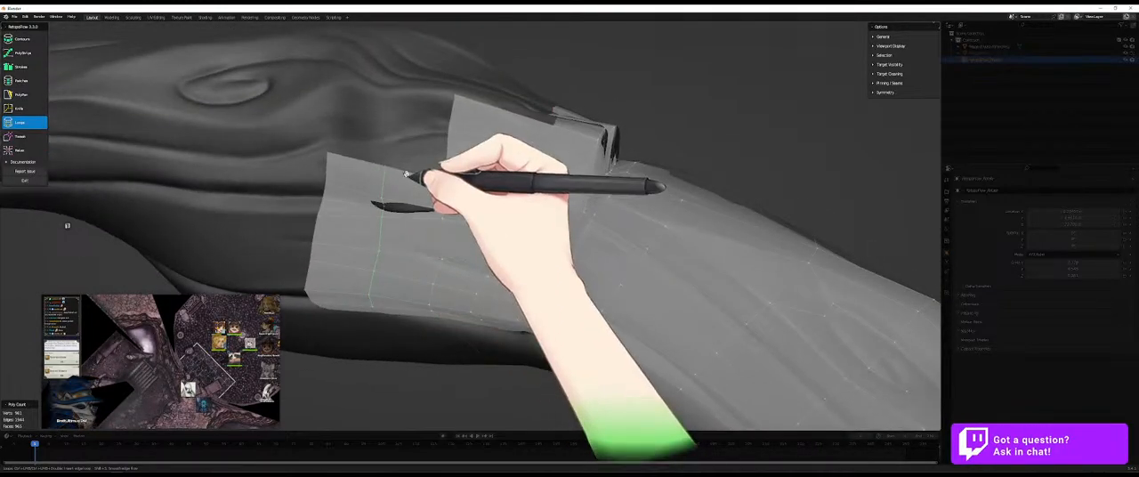
{"action": "mouse_move", "coordinate": [392, 203]}
{"action": "middle_mouse_down"}
{"action": "mouse_move", "coordinate": [437, 178]}
{"action": "mouse_move", "coordinate": [384, 213]}
{"action": "middle_mouse_up"}
{"action": "left_click_drag", "start_coordinate": [384, 196], "coordinate": [391, 200]}
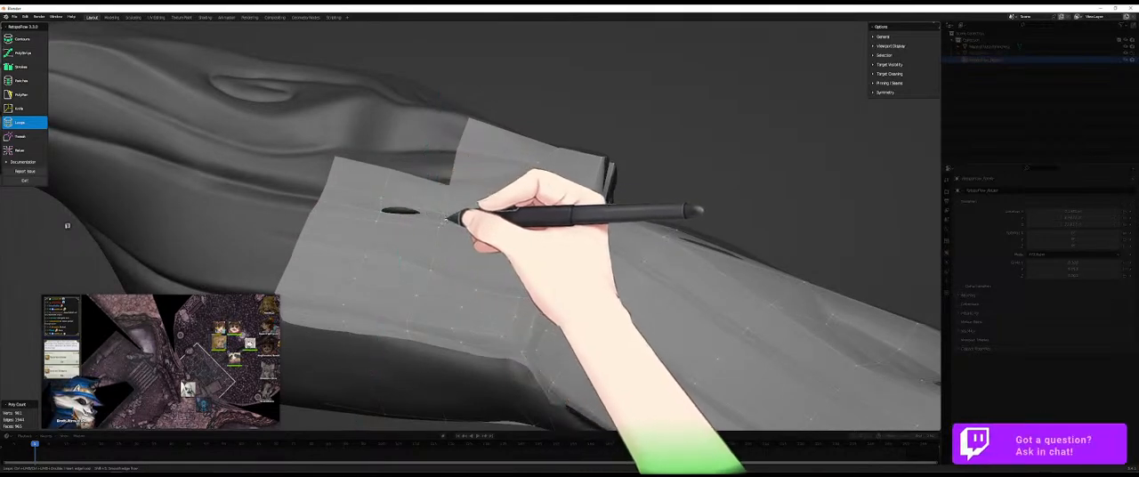
- Fill the stepped corner between the side band and the fold-base patch with PolyPen quads, evening out the band's front edge
{"action": "key", "text": "5"}
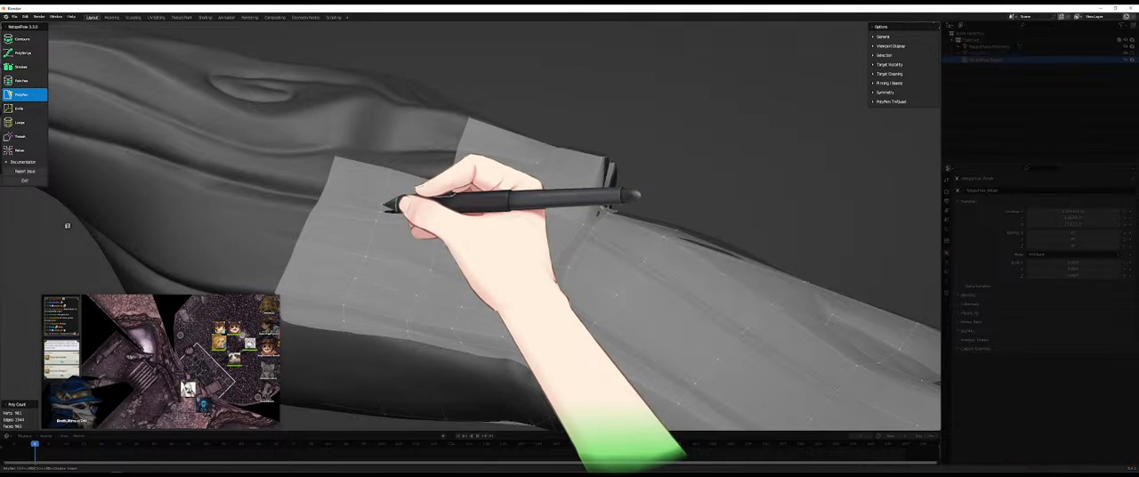
{"action": "mouse_move", "coordinate": [411, 176]}
{"action": "middle_mouse_down"}
{"action": "mouse_move", "coordinate": [389, 199]}
{"action": "mouse_move", "coordinate": [392, 168]}
{"action": "middle_mouse_up"}
{"action": "left_click", "coordinate": [389, 145], "text": "ctrl"}
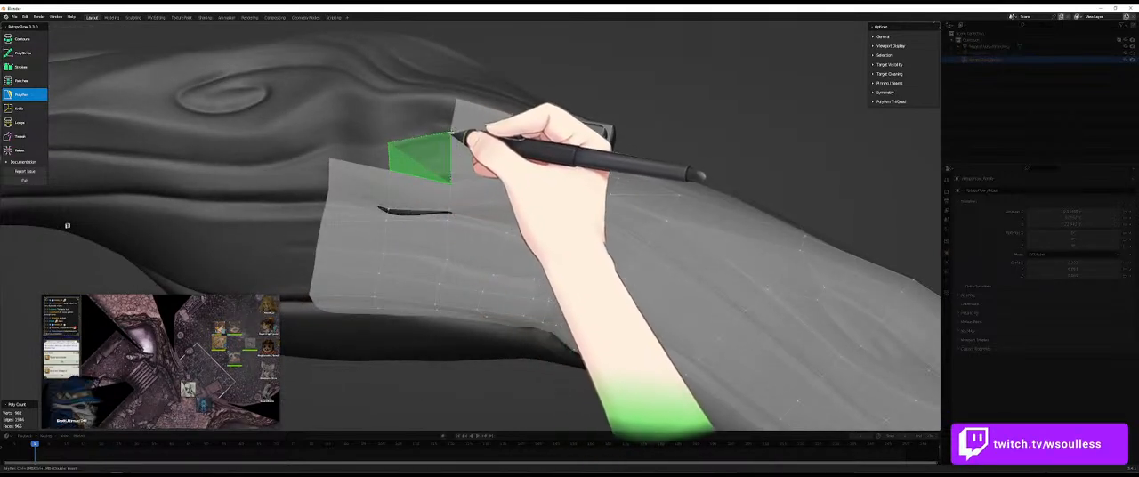
{"action": "left_click", "coordinate": [453, 133], "text": "ctrl"}
{"action": "left_click", "coordinate": [389, 101], "text": "ctrl"}
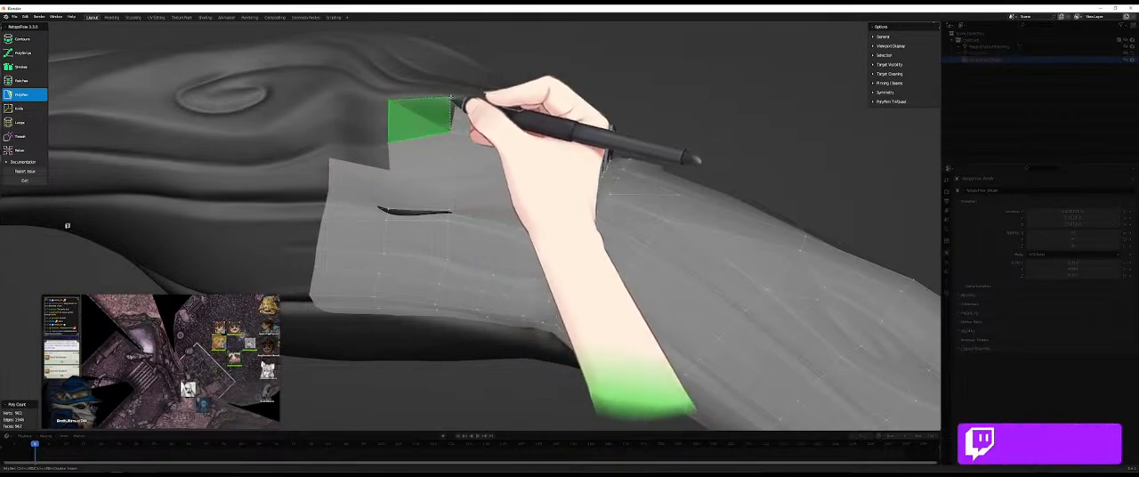
{"action": "left_click", "coordinate": [459, 100], "text": "ctrl"}
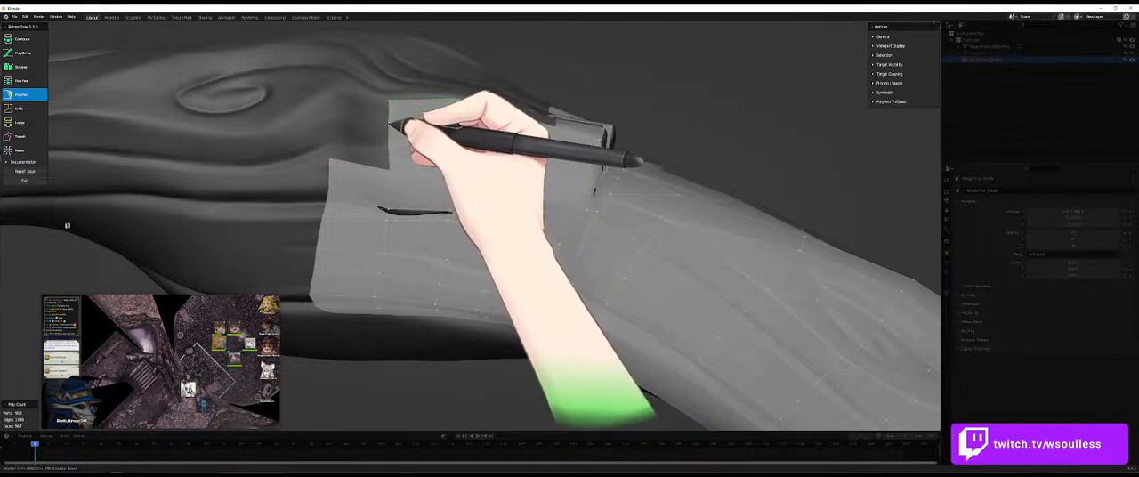
{"action": "left_click", "coordinate": [336, 92], "text": "ctrl"}
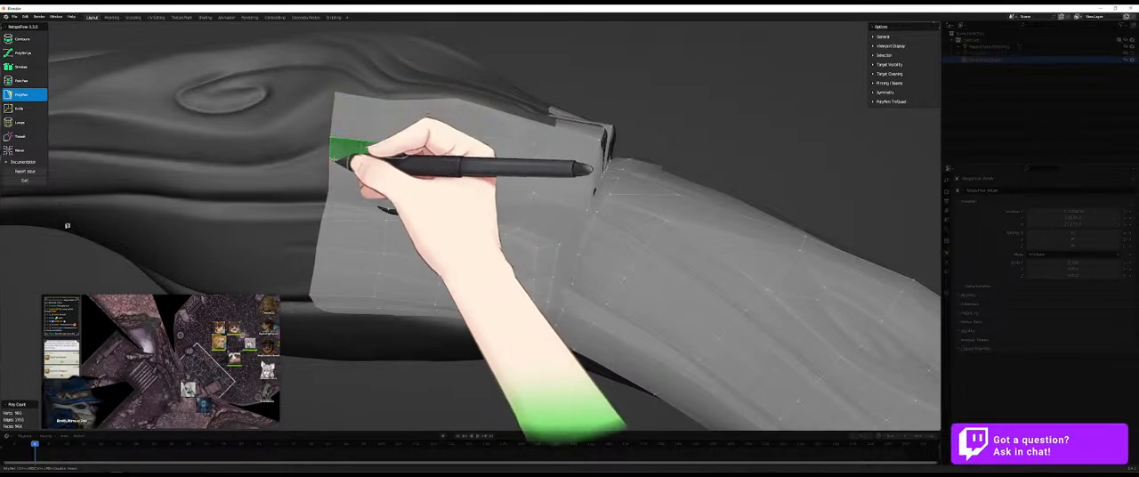
{"action": "mouse_move", "coordinate": [335, 160]}
{"action": "middle_mouse_down"}
{"action": "mouse_move", "coordinate": [389, 204]}
{"action": "mouse_move", "coordinate": [400, 152]}
{"action": "mouse_move", "coordinate": [399, 168]}
{"action": "mouse_move", "coordinate": [315, 255]}
{"action": "mouse_move", "coordinate": [361, 211]}
{"action": "mouse_move", "coordinate": [348, 239]}
{"action": "mouse_move", "coordinate": [448, 241]}
{"action": "mouse_move", "coordinate": [448, 262]}
{"action": "mouse_move", "coordinate": [558, 274]}
{"action": "mouse_move", "coordinate": [529, 313]}
{"action": "middle_mouse_up"}
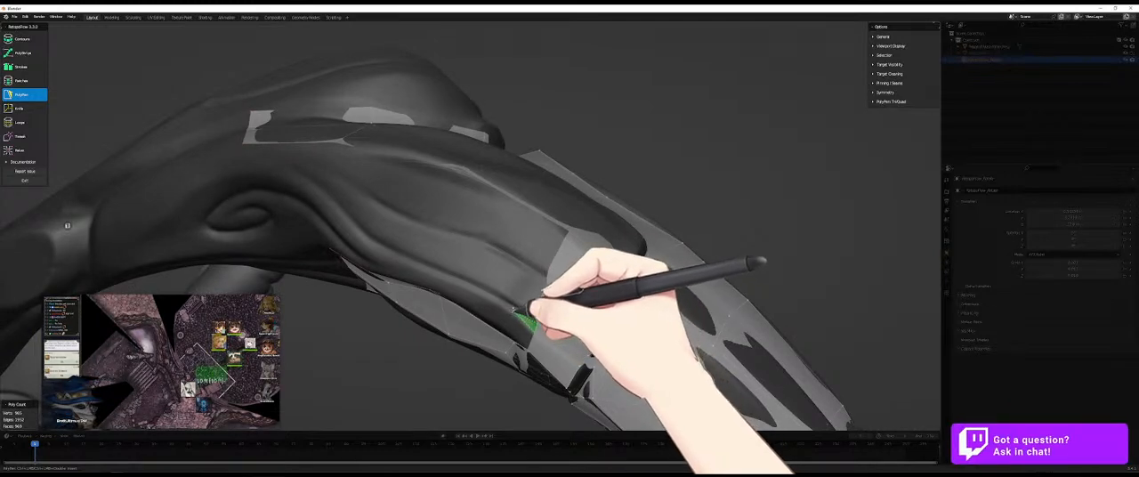
- Continue PolyPen quads from the side patch's upper edge onto the folds beside the fold-base strip
{"action": "mouse_move", "coordinate": [532, 307]}
{"action": "middle_mouse_down"}
{"action": "mouse_move", "coordinate": [611, 312]}
{"action": "mouse_move", "coordinate": [588, 300]}
{"action": "middle_mouse_up"}
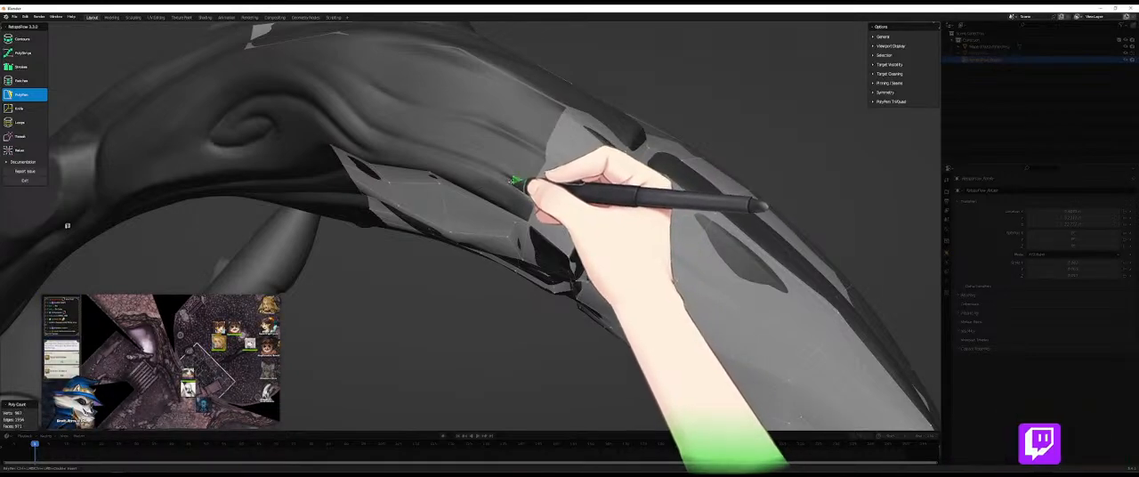
{"action": "mouse_move", "coordinate": [546, 255]}
{"action": "middle_mouse_down"}
{"action": "mouse_move", "coordinate": [552, 166]}
{"action": "mouse_move", "coordinate": [587, 221]}
{"action": "mouse_move", "coordinate": [536, 189]}
{"action": "middle_mouse_up"}
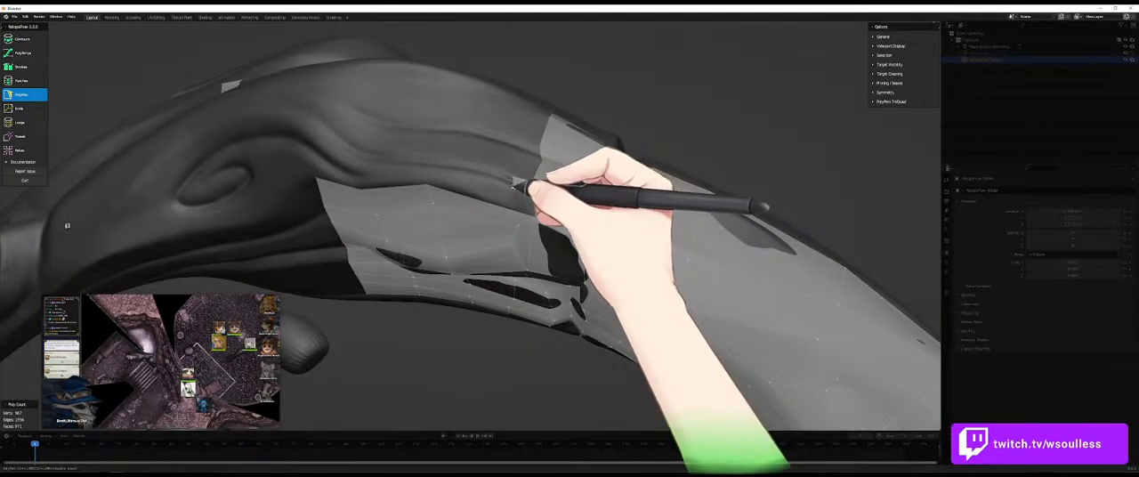
{"action": "left_click_drag", "start_coordinate": [447, 166], "coordinate": [428, 162], "text": "ctrl"}
{"action": "left_click", "coordinate": [536, 184], "text": "ctrl"}
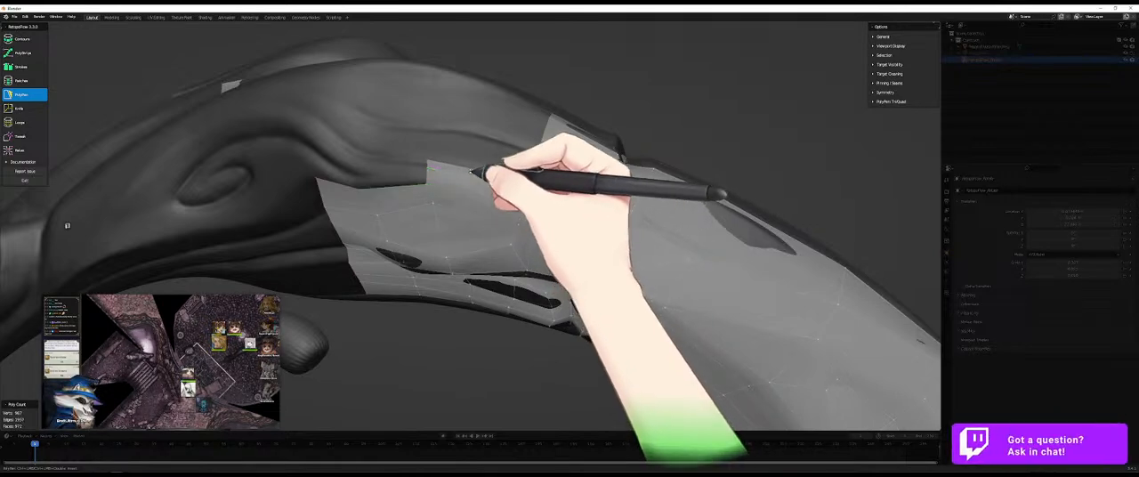
{"action": "middle_click_drag", "start_coordinate": [465, 170], "coordinate": [436, 169]}
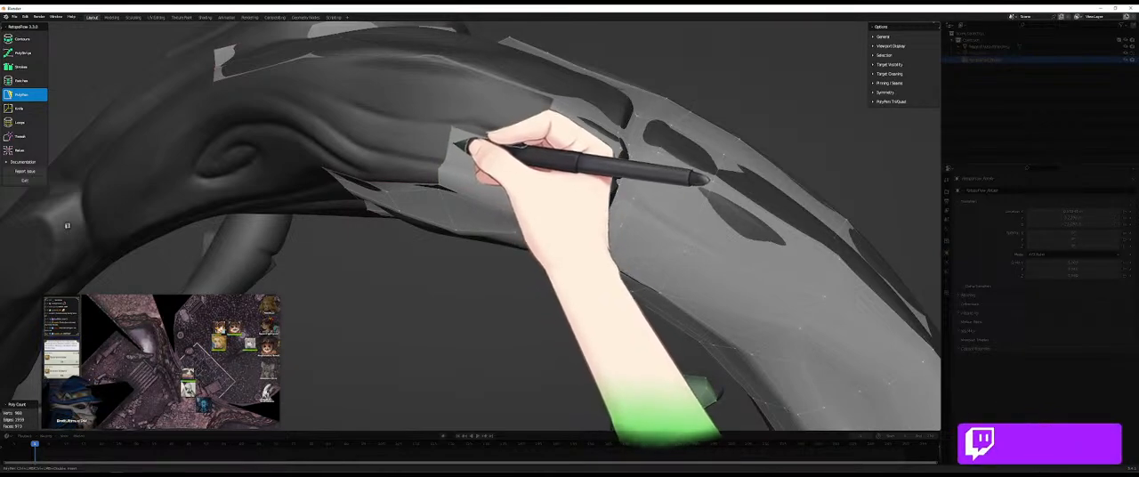
- Close the column of PolyPen quads across the folds up to the strip on the limb's upper side
{"action": "mouse_move", "coordinate": [469, 154]}
{"action": "middle_mouse_down"}
{"action": "mouse_move", "coordinate": [465, 116]}
{"action": "mouse_move", "coordinate": [439, 170]}
{"action": "middle_mouse_up"}
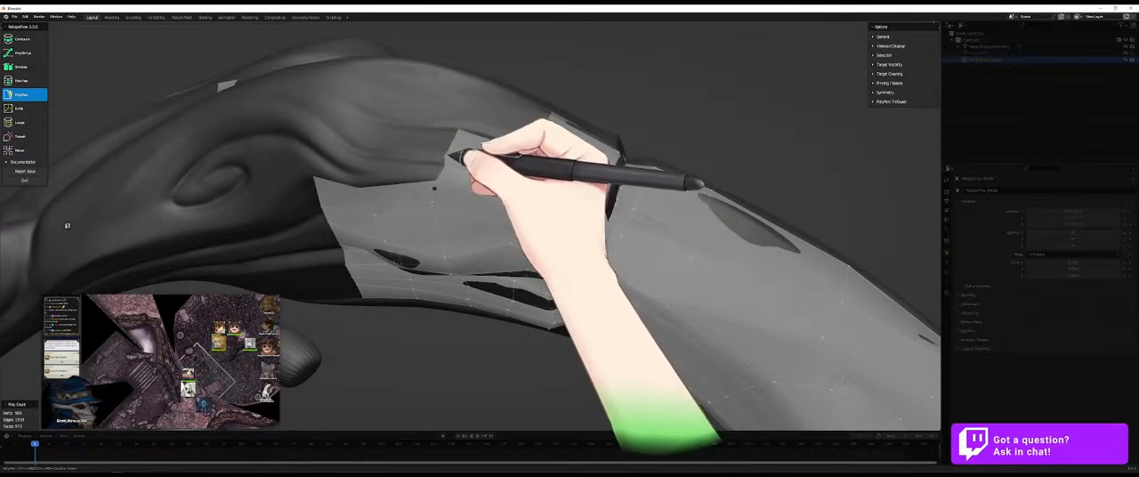
{"action": "middle_click_drag", "start_coordinate": [442, 127], "coordinate": [460, 130]}
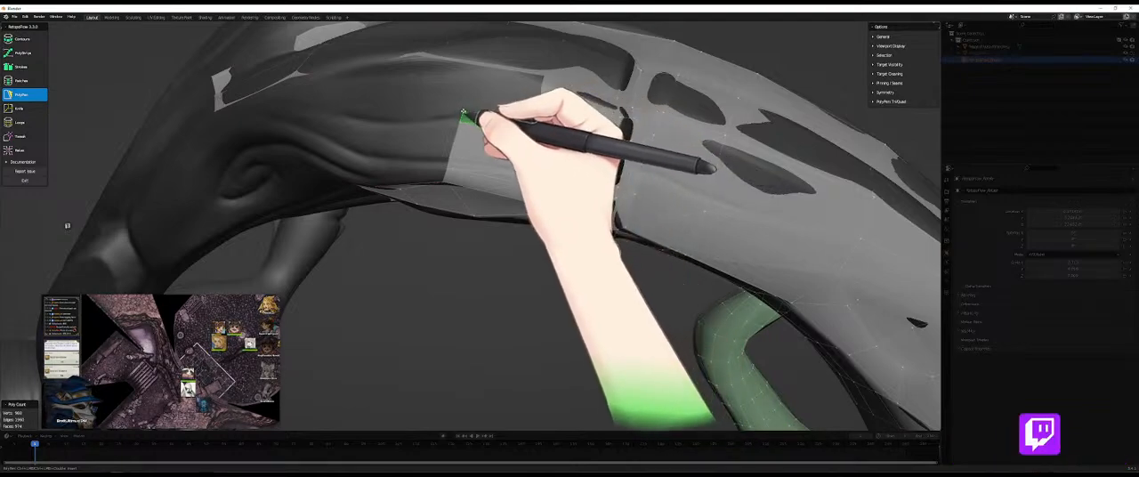
{"action": "middle_click_drag", "start_coordinate": [478, 95], "coordinate": [511, 86]}
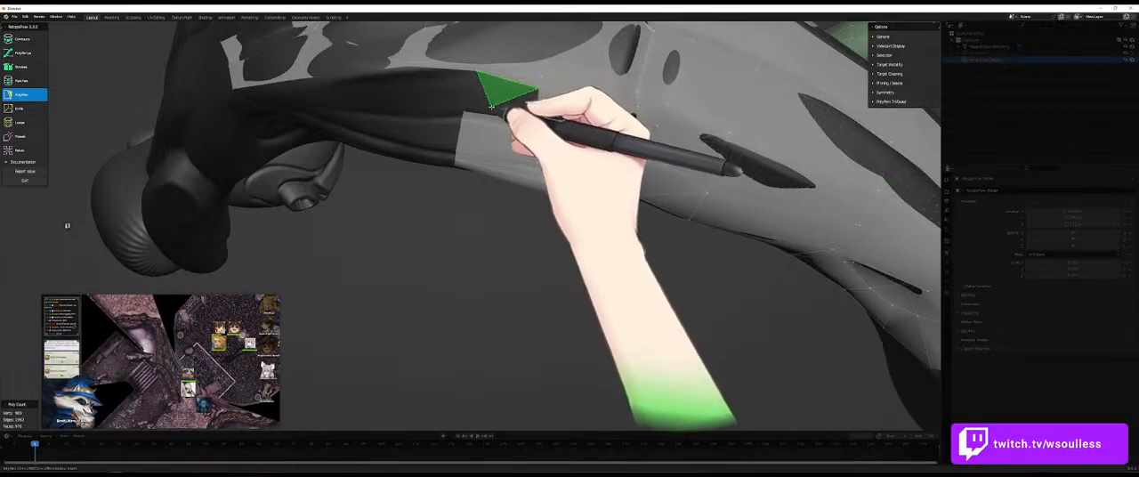
{"action": "middle_click_drag", "start_coordinate": [454, 160], "coordinate": [391, 178]}
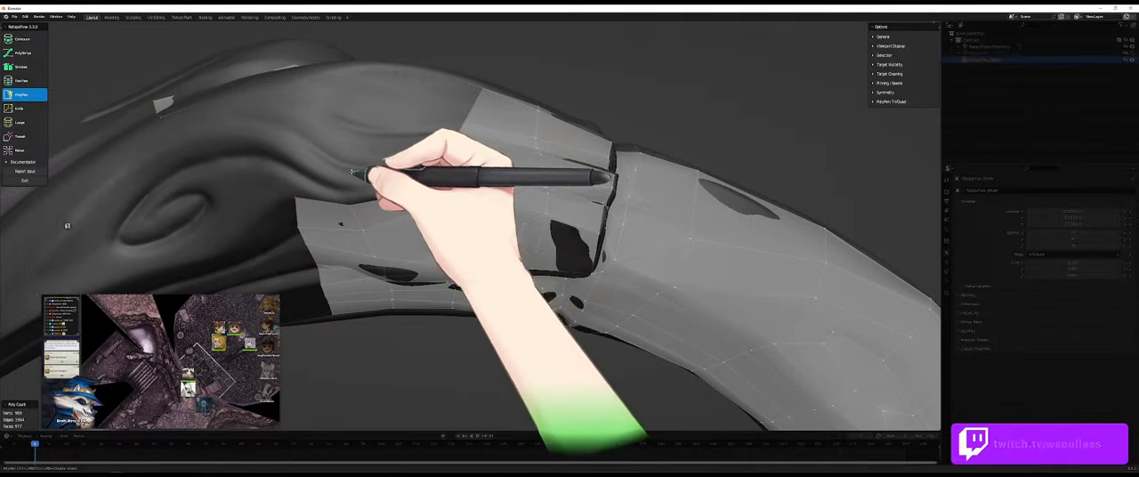
- Extend the PolyPen quads from the folds up the limb's side to the patch's upper edge
{"action": "middle_click_drag", "start_coordinate": [378, 160], "coordinate": [391, 185]}
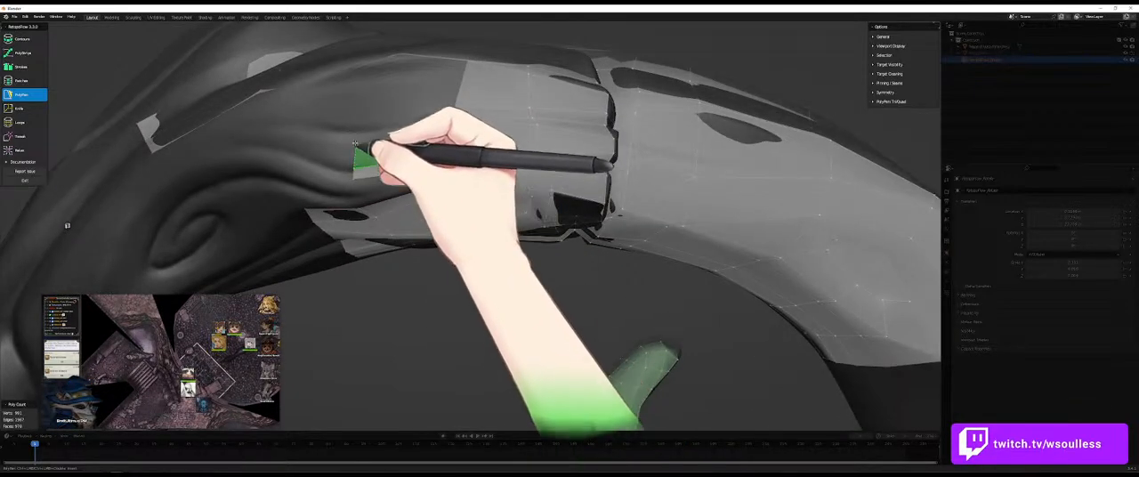
{"action": "left_click", "coordinate": [456, 124], "text": "ctrl"}
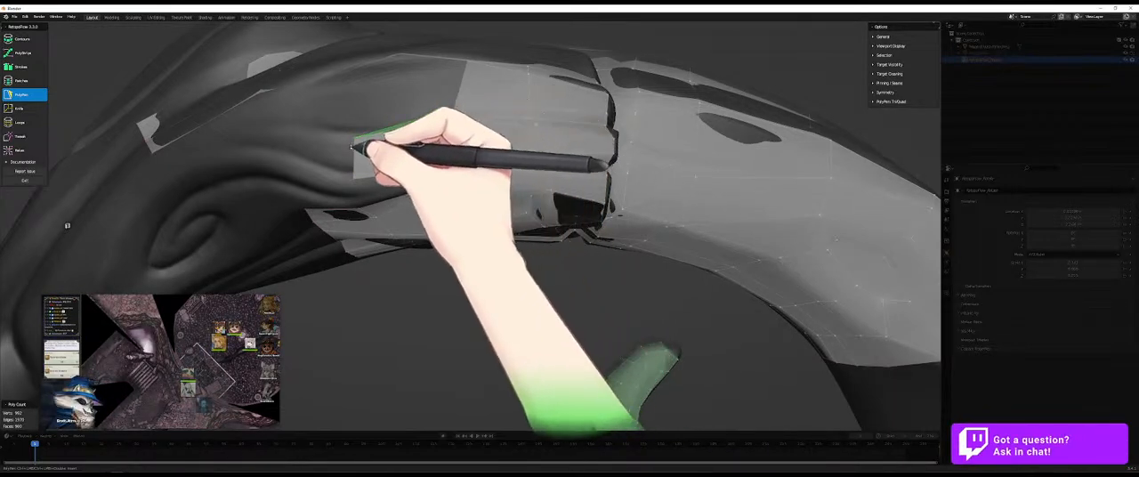
{"action": "middle_click_drag", "start_coordinate": [387, 126], "coordinate": [417, 110]}
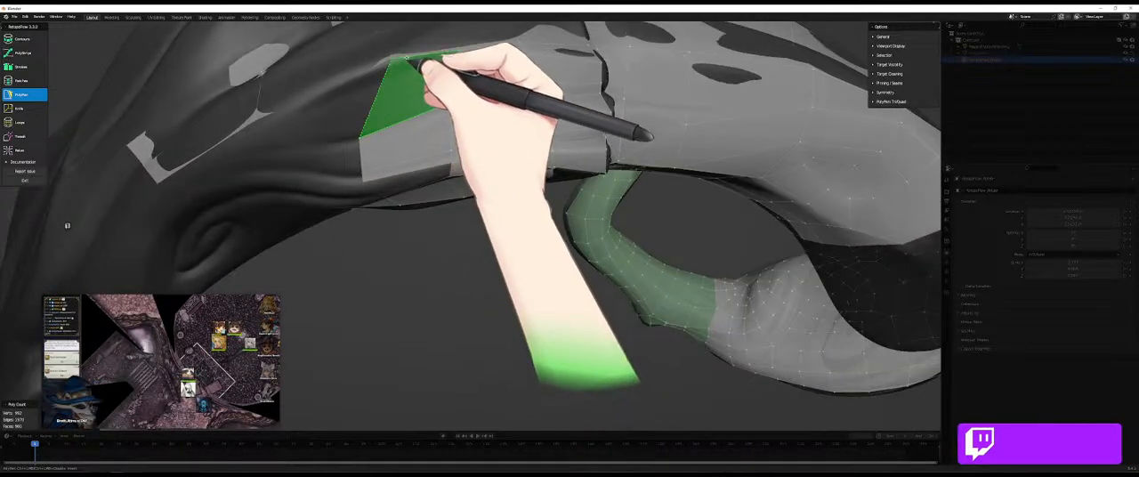
{"action": "left_click", "coordinate": [407, 58], "text": "ctrl"}
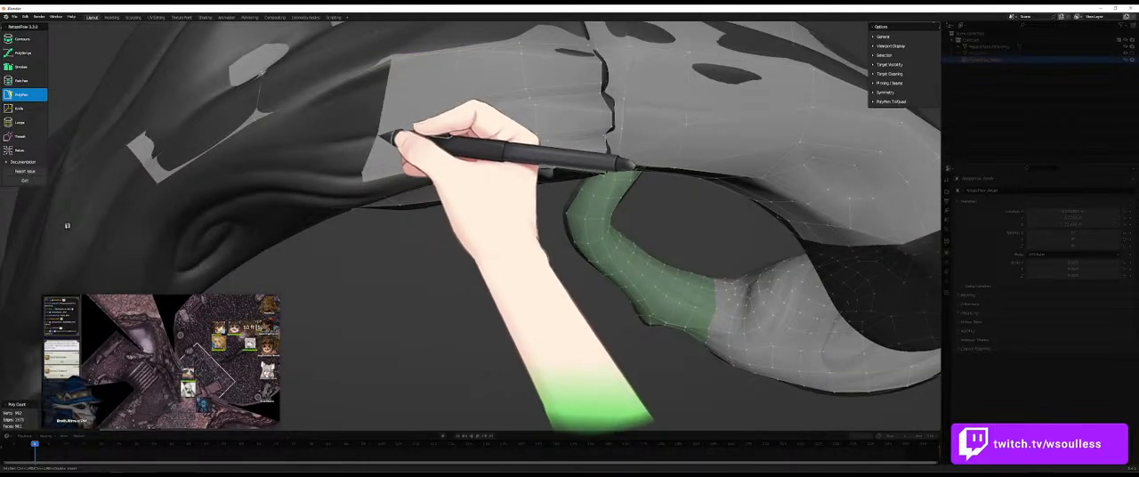
{"action": "middle_click_drag", "start_coordinate": [365, 189], "coordinate": [382, 168]}
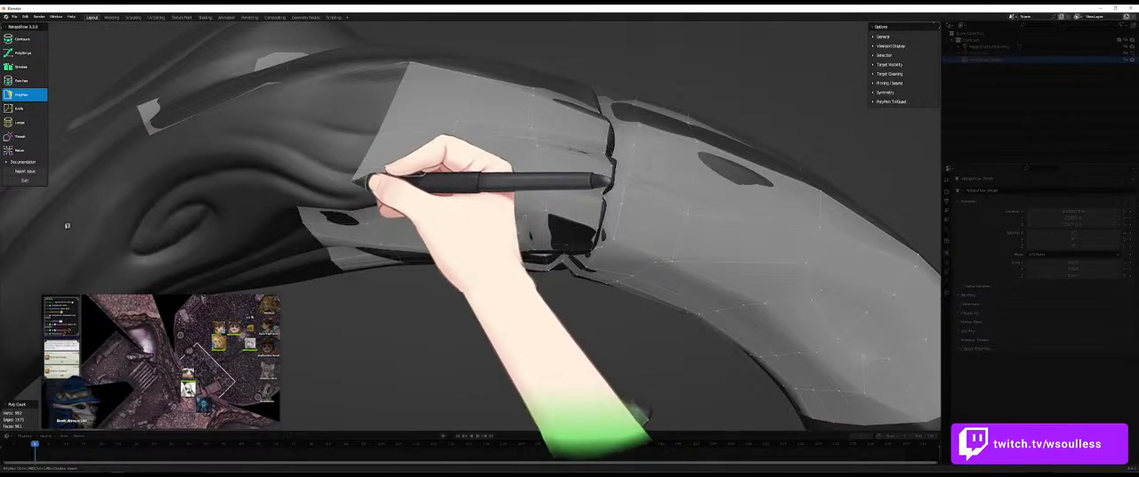
- Add another column of PolyPen quads over the folds beside the spiral detail, continuing upward from the fold-base strip
{"action": "middle_click_drag", "start_coordinate": [375, 202], "coordinate": [311, 169]}
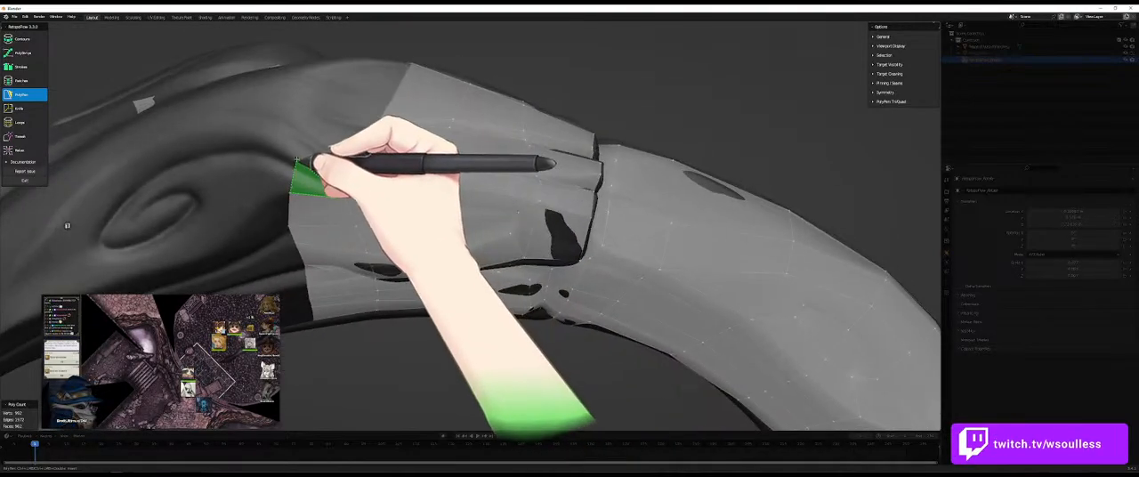
{"action": "left_click", "coordinate": [349, 167]}
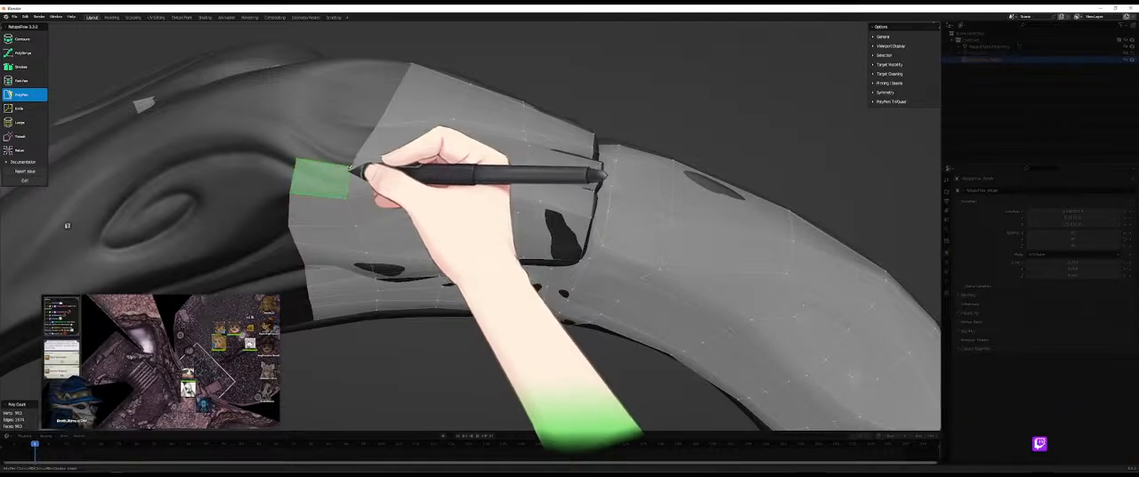
{"action": "middle_click_drag", "start_coordinate": [326, 155], "coordinate": [322, 210]}
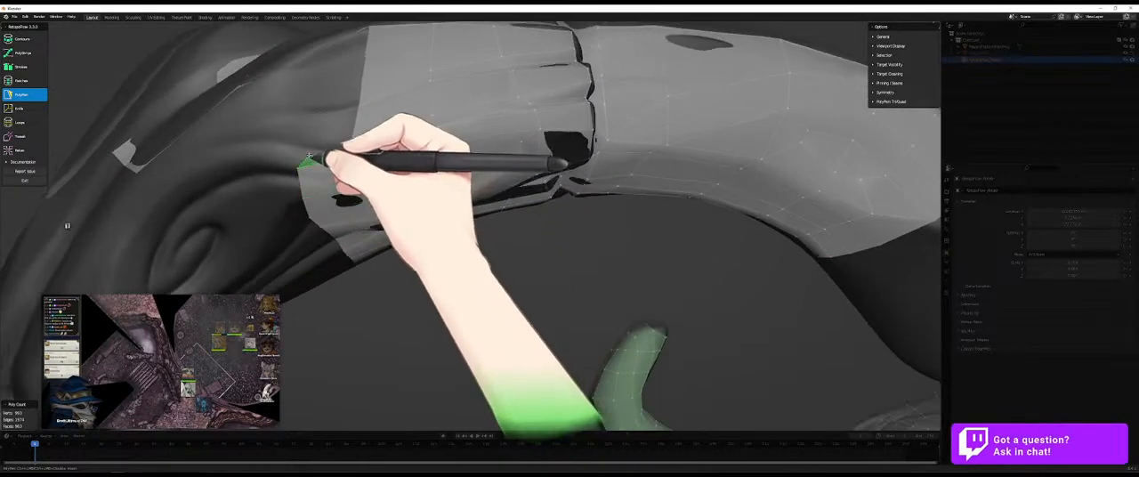
{"action": "left_click", "coordinate": [353, 143], "text": "ctrl"}
{"action": "left_click", "coordinate": [308, 111], "text": "ctrl"}
{"action": "left_click", "coordinate": [358, 104], "text": "ctrl"}
{"action": "middle_click_drag", "start_coordinate": [349, 103], "coordinate": [382, 152]}
- Fill the stepped corner between the new fold quads and the upper patch, and even out the front edge beside the spiral
{"action": "middle_click_drag", "start_coordinate": [372, 270], "coordinate": [478, 169]}
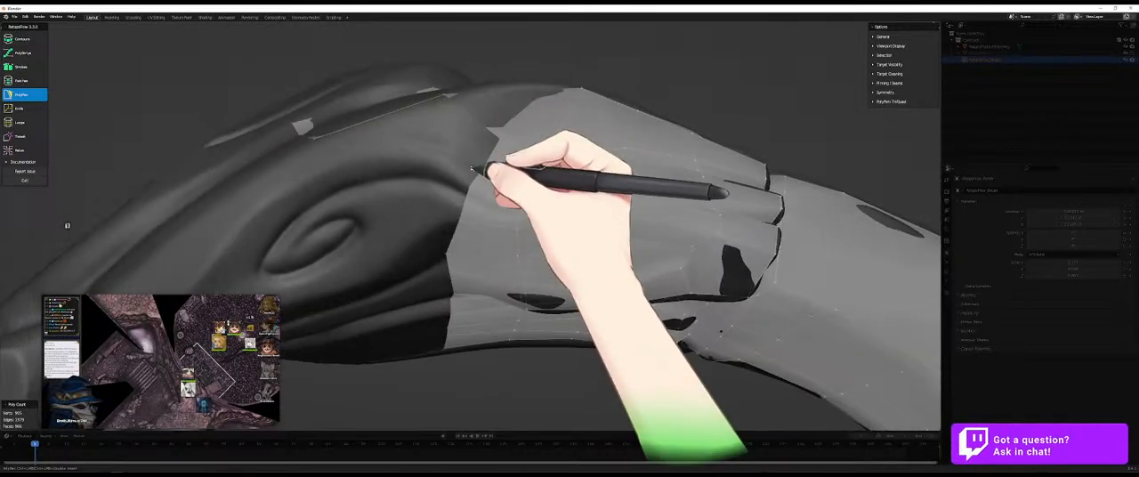
{"action": "middle_click_drag", "start_coordinate": [517, 132], "coordinate": [514, 192]}
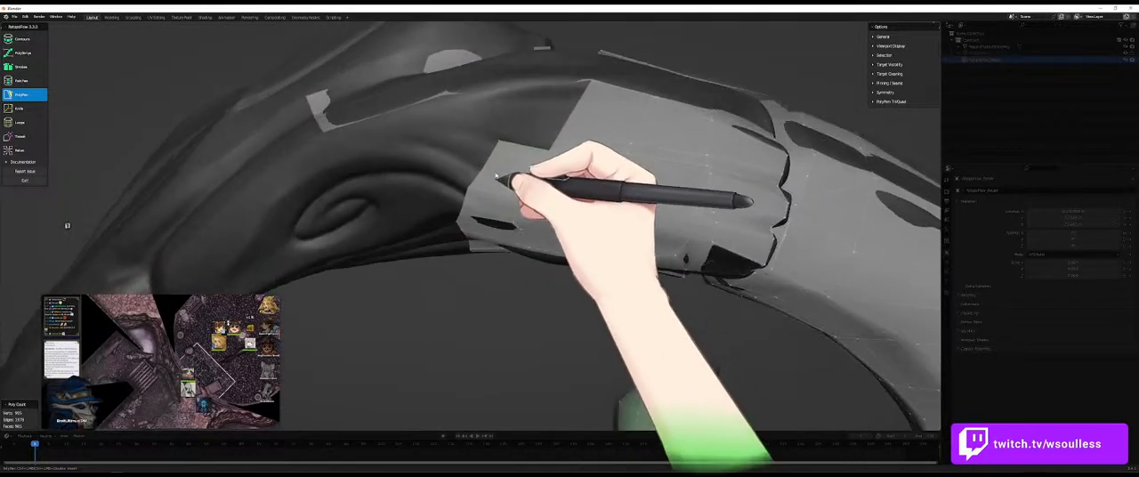
{"action": "middle_click_drag", "start_coordinate": [560, 108], "coordinate": [529, 107]}
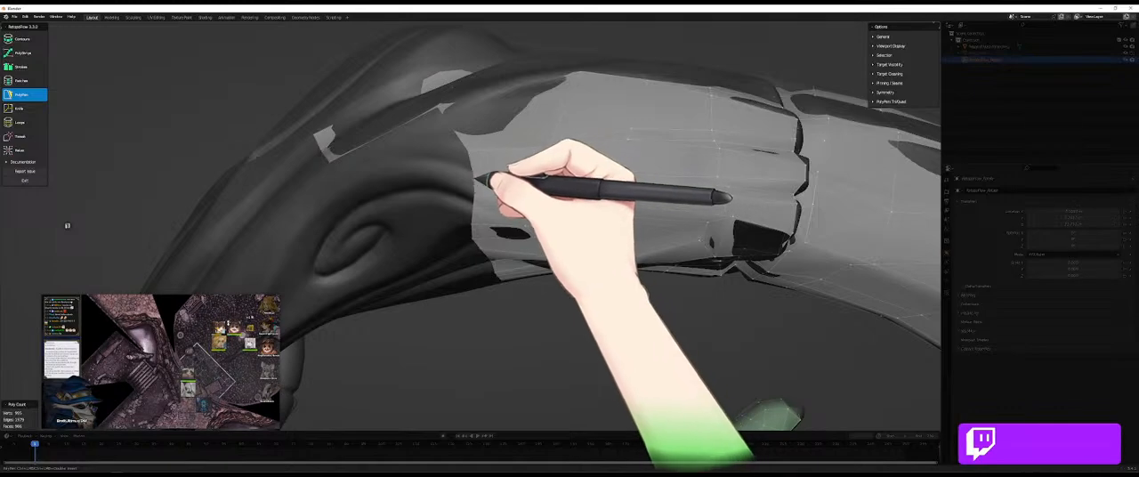
{"action": "middle_click_drag", "start_coordinate": [487, 181], "coordinate": [481, 225]}
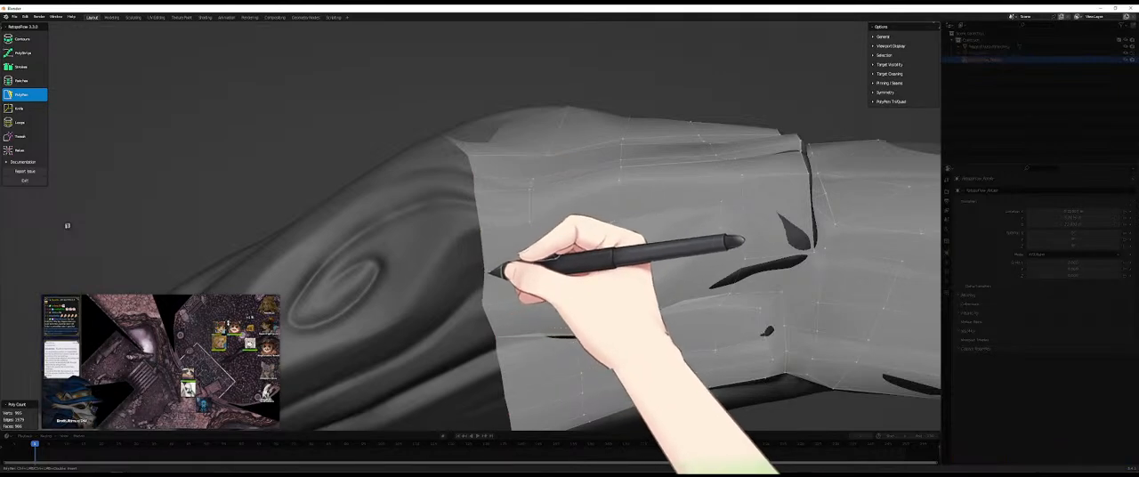
- Reposition the PolyPen vertices along the fold crease on the limb's underside to follow the sculpted groove
{"action": "middle_click_drag", "start_coordinate": [494, 309], "coordinate": [549, 297]}
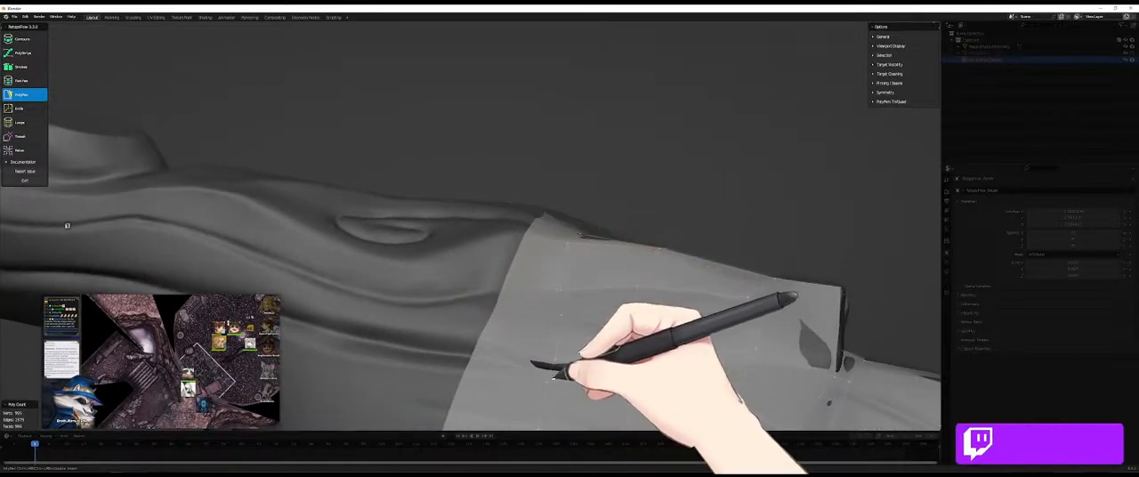
{"action": "mouse_move", "coordinate": [547, 367]}
{"action": "middle_mouse_down"}
{"action": "mouse_move", "coordinate": [447, 269]}
{"action": "mouse_move", "coordinate": [382, 294]}
{"action": "mouse_move", "coordinate": [513, 267]}
{"action": "mouse_move", "coordinate": [503, 313]}
{"action": "mouse_move", "coordinate": [580, 382]}
{"action": "mouse_move", "coordinate": [569, 364]}
{"action": "mouse_move", "coordinate": [578, 296]}
{"action": "middle_mouse_up"}
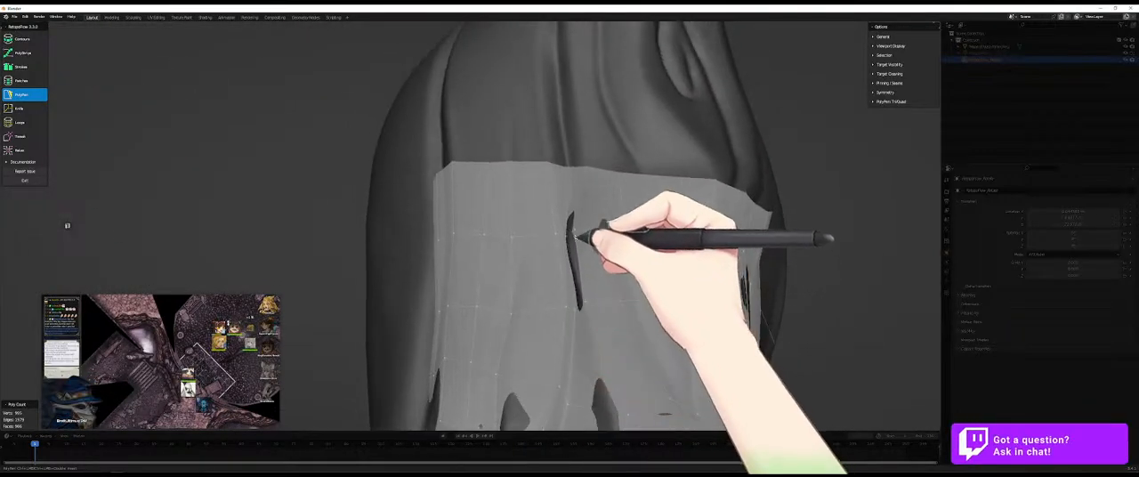
{"action": "middle_click_drag", "start_coordinate": [588, 258], "coordinate": [616, 266]}
{"action": "left_click_drag", "start_coordinate": [603, 271], "coordinate": [583, 266]}
{"action": "mouse_move", "coordinate": [586, 262]}
{"action": "middle_mouse_down"}
{"action": "mouse_move", "coordinate": [602, 287]}
{"action": "mouse_move", "coordinate": [633, 236]}
{"action": "mouse_move", "coordinate": [633, 269]}
{"action": "mouse_move", "coordinate": [593, 299]}
{"action": "mouse_move", "coordinate": [629, 307]}
{"action": "mouse_move", "coordinate": [574, 237]}
{"action": "middle_mouse_up"}
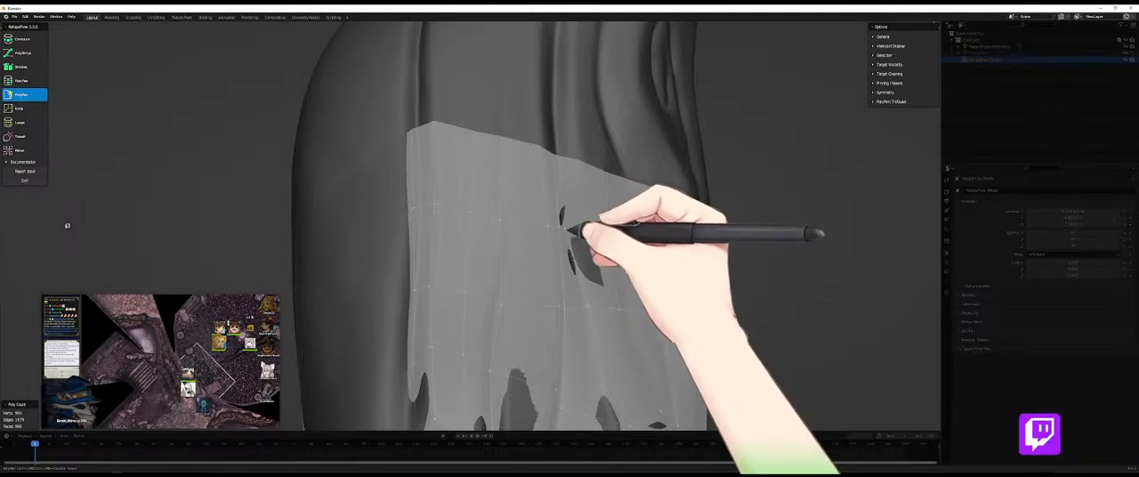
{"action": "mouse_move", "coordinate": [580, 244]}
{"action": "middle_mouse_down"}
{"action": "mouse_move", "coordinate": [484, 246]}
{"action": "mouse_move", "coordinate": [442, 199]}
{"action": "mouse_move", "coordinate": [522, 269]}
{"action": "mouse_move", "coordinate": [574, 236]}
{"action": "middle_mouse_up"}
{"action": "left_click_drag", "start_coordinate": [581, 239], "coordinate": [580, 259]}
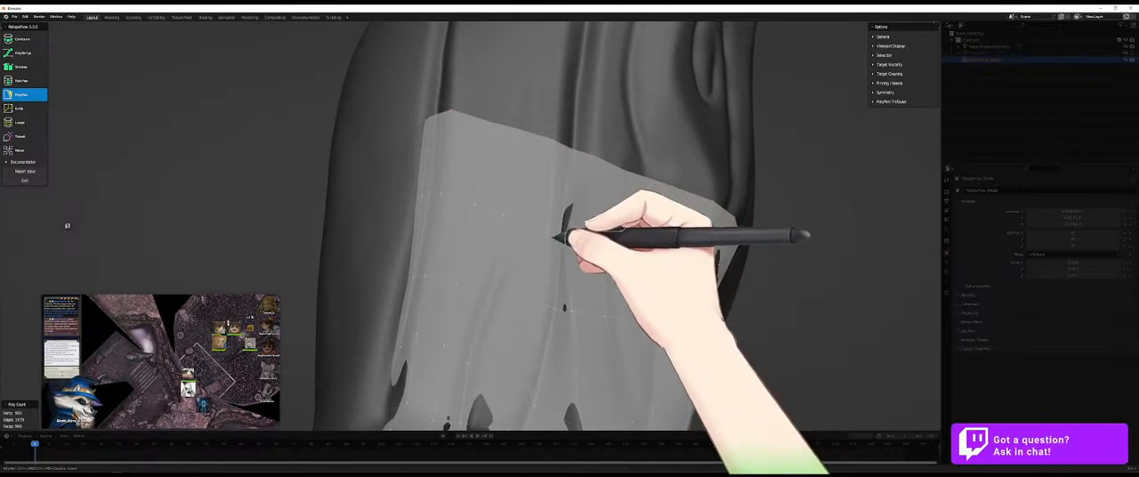
- Cut a narrow diamond of faces into the limb quads just below the raised step with the Knife tool
{"action": "middle_click_drag", "start_coordinate": [551, 238], "coordinate": [466, 320]}
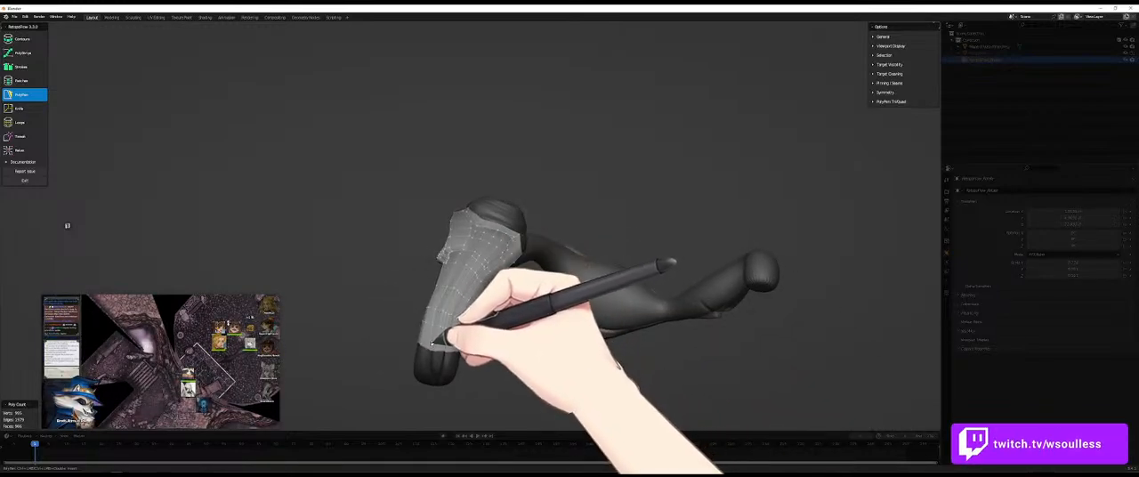
{"action": "middle_click_drag", "start_coordinate": [466, 270], "coordinate": [451, 249]}
{"action": "scroll", "coordinate": [452, 290], "scroll_direction": "down", "scroll_amount": 4}
{"action": "scroll", "coordinate": [448, 278], "scroll_direction": "up", "scroll_amount": 4}
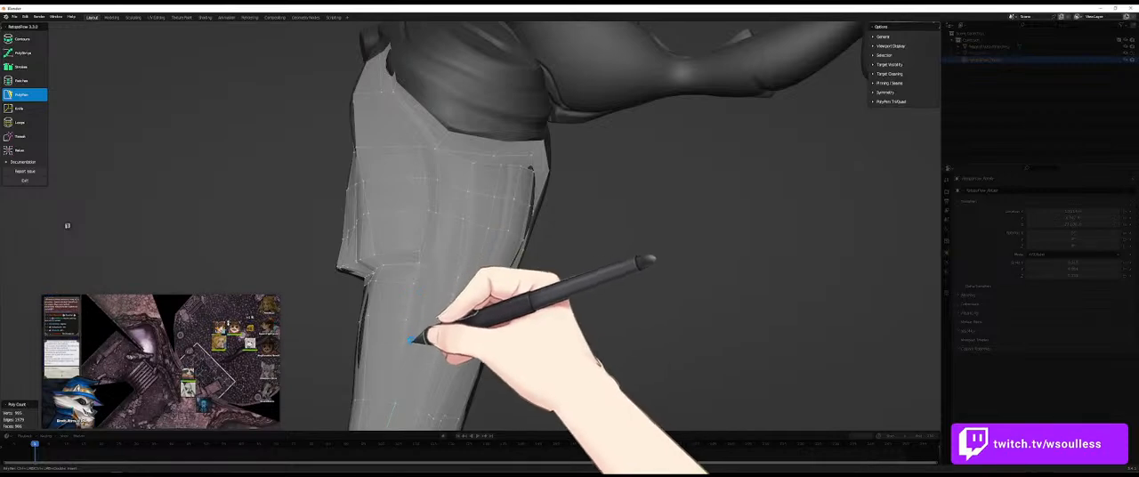
{"action": "middle_click_drag", "start_coordinate": [435, 349], "coordinate": [423, 301]}
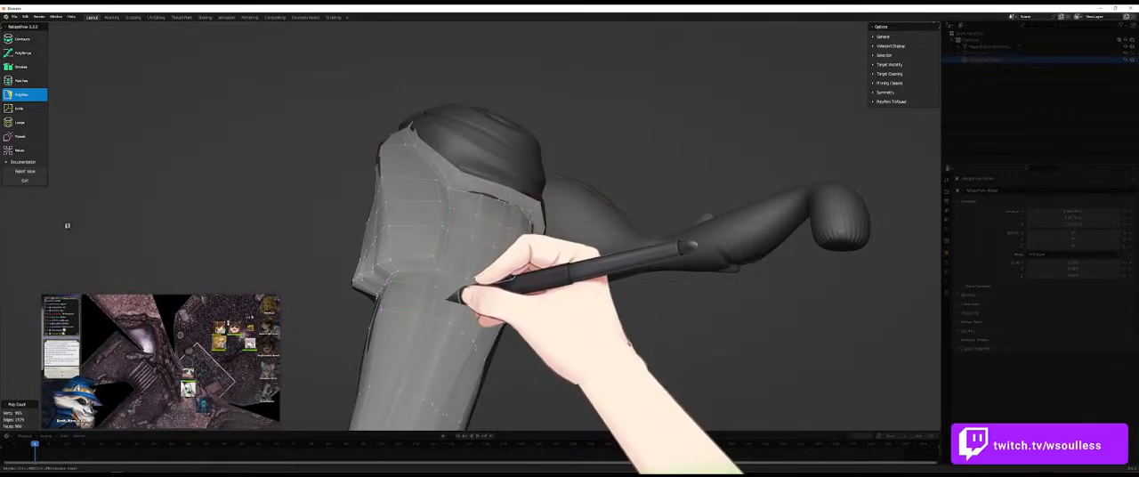
{"action": "middle_click_drag", "start_coordinate": [463, 300], "coordinate": [376, 285]}
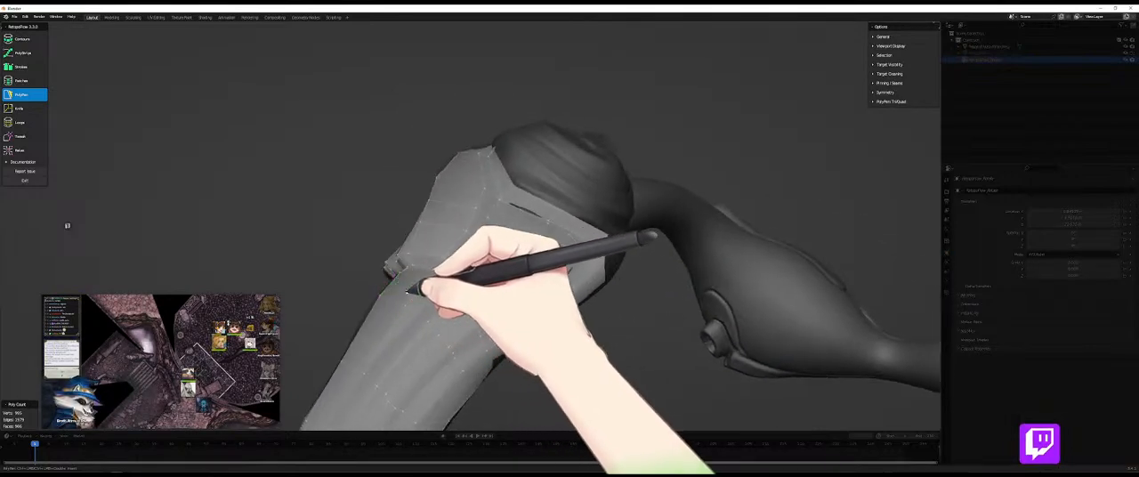
{"action": "middle_click_drag", "start_coordinate": [444, 276], "coordinate": [450, 356]}
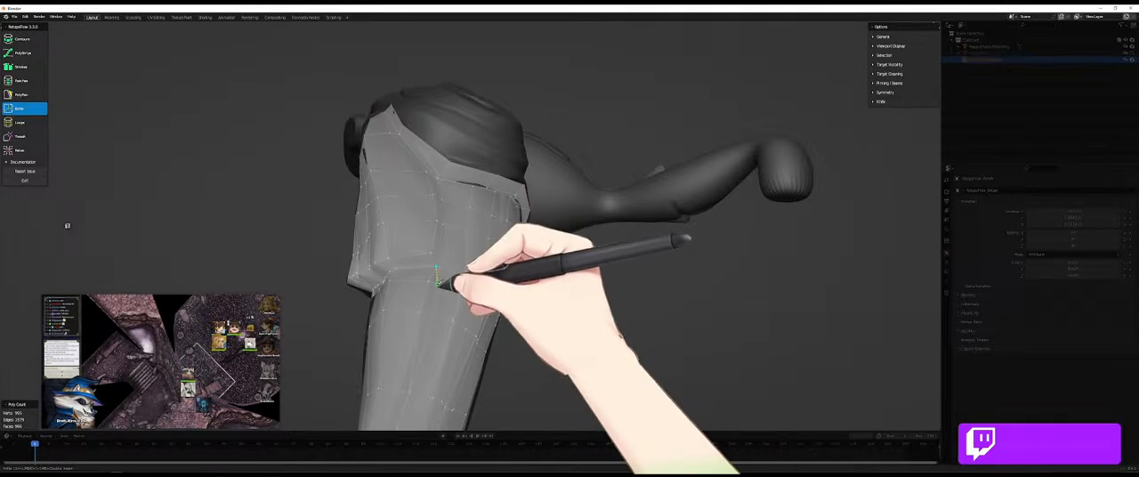
{"action": "left_click", "coordinate": [432, 314]}
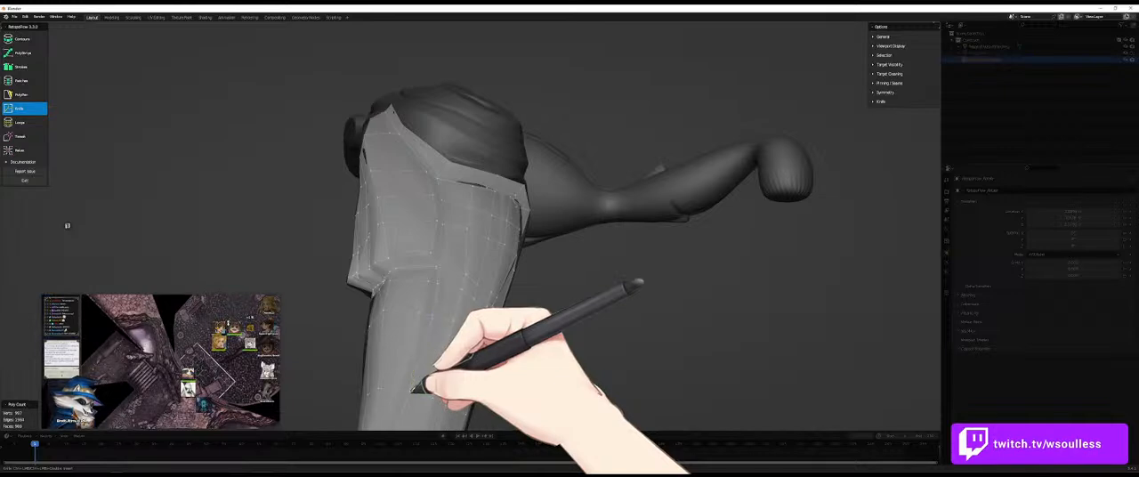
{"action": "key", "text": "5"}
{"action": "mouse_move", "coordinate": [430, 327]}
{"action": "middle_mouse_down"}
{"action": "mouse_move", "coordinate": [354, 262]}
{"action": "mouse_move", "coordinate": [447, 319]}
{"action": "middle_mouse_up"}
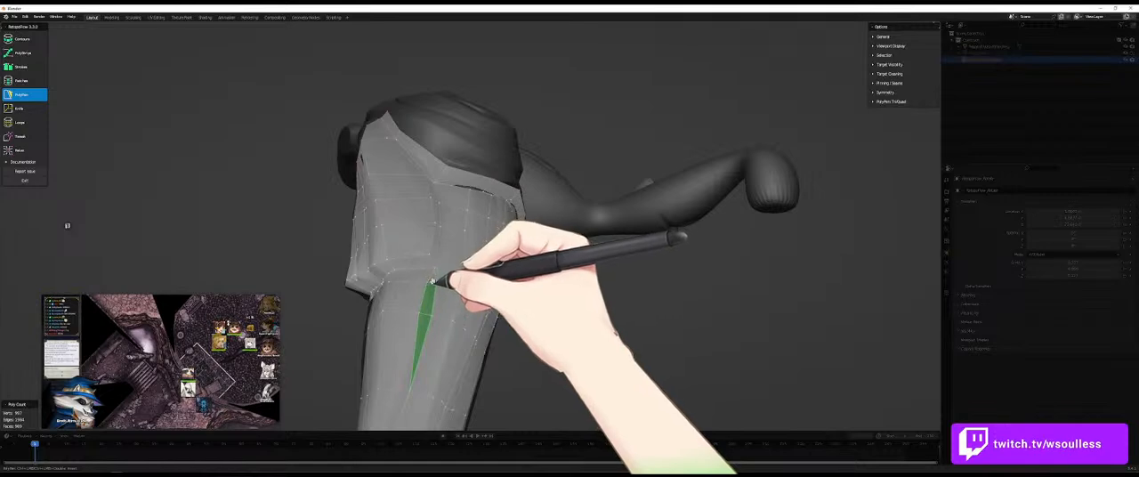
- Open the pinning and seams options, select the faces along the joint, and pin the selection
{"action": "left_click", "coordinate": [890, 83]}
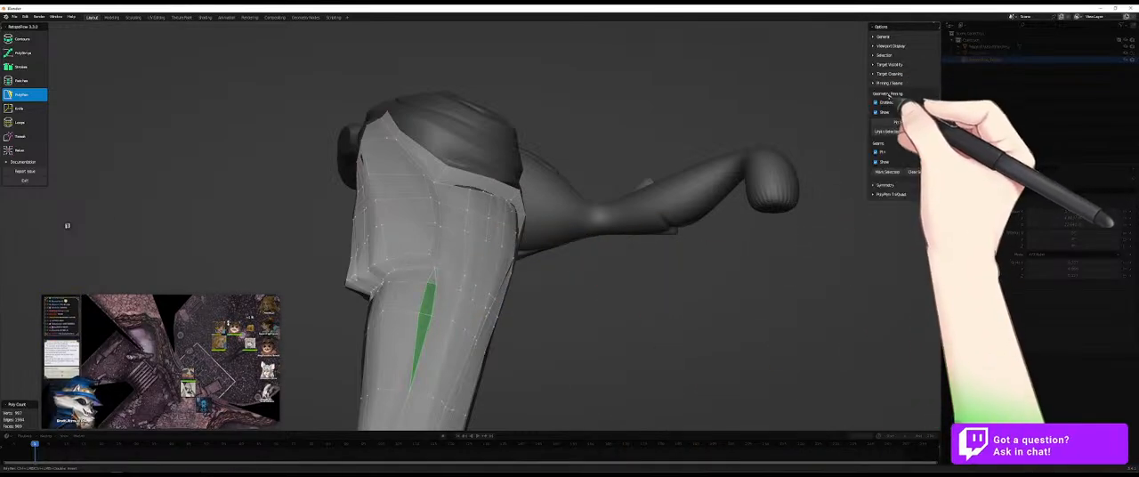
{"action": "middle_click_drag", "start_coordinate": [626, 274], "coordinate": [594, 266]}
{"action": "middle_click_drag", "start_coordinate": [369, 234], "coordinate": [425, 210]}
{"action": "middle_click_drag", "start_coordinate": [437, 196], "coordinate": [380, 220]}
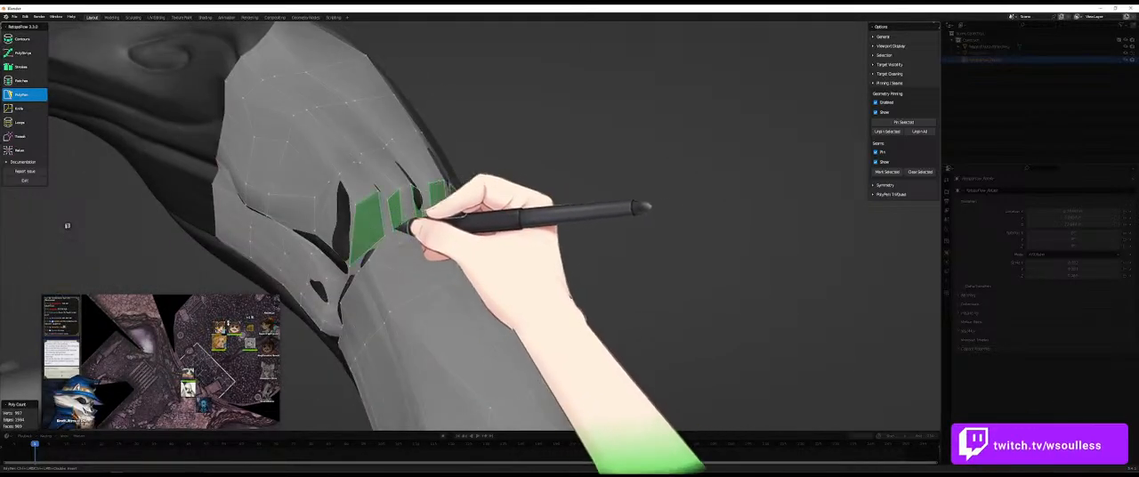
{"action": "left_click", "coordinate": [905, 123]}
- Select the open boundary edge loop beside the spiral detail and pin it
{"action": "middle_click_drag", "start_coordinate": [629, 242], "coordinate": [456, 228]}
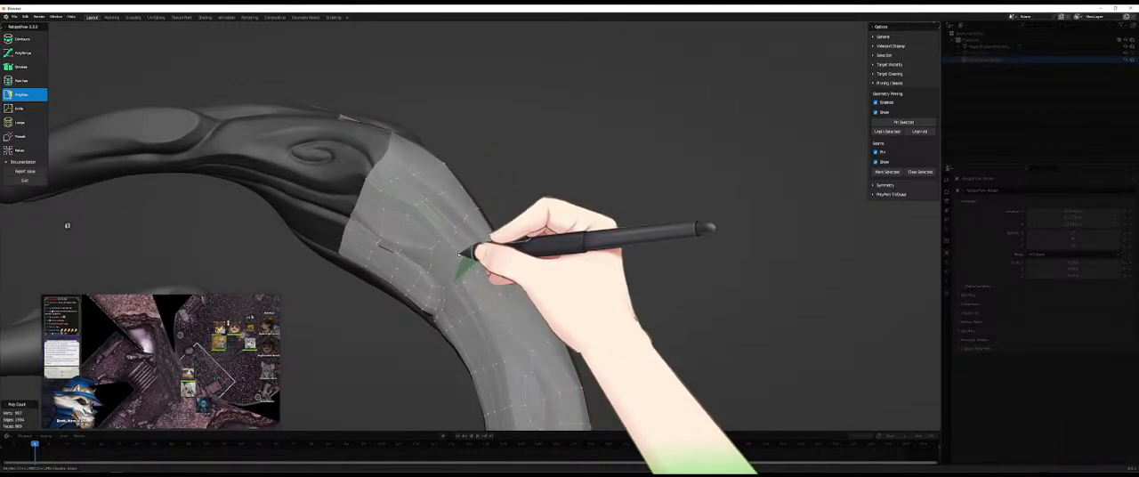
{"action": "middle_click_drag", "start_coordinate": [434, 252], "coordinate": [439, 229]}
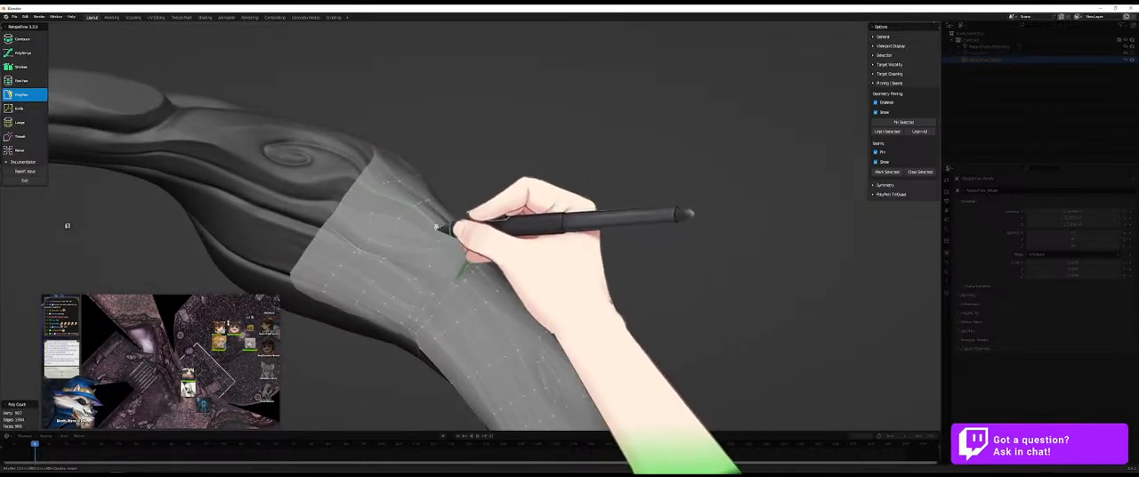
{"action": "double_click", "coordinate": [373, 206]}
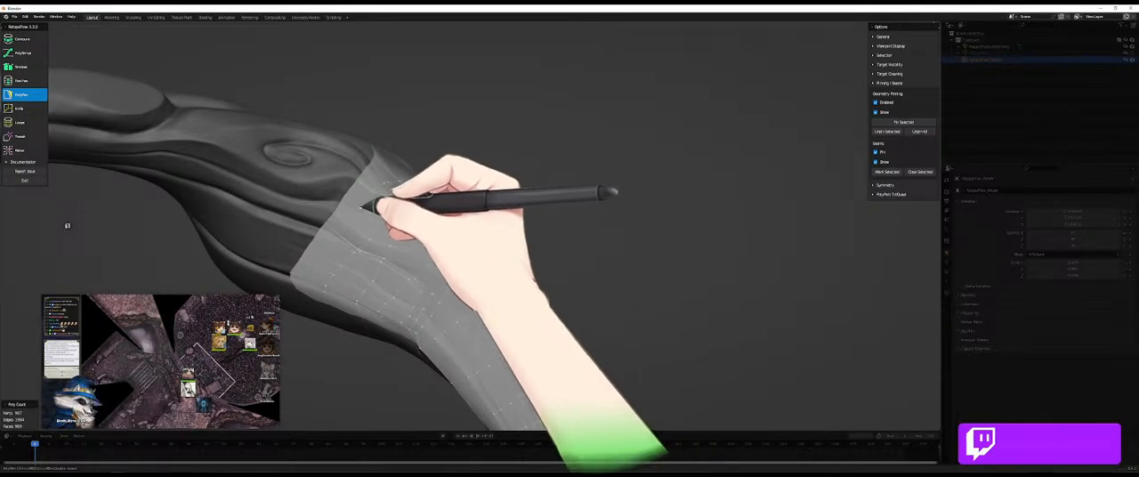
{"action": "left_click", "coordinate": [910, 126]}
- Select the long strip of faces along the fold crease leading into the joint and pin it
{"action": "middle_click_drag", "start_coordinate": [476, 251], "coordinate": [473, 229]}
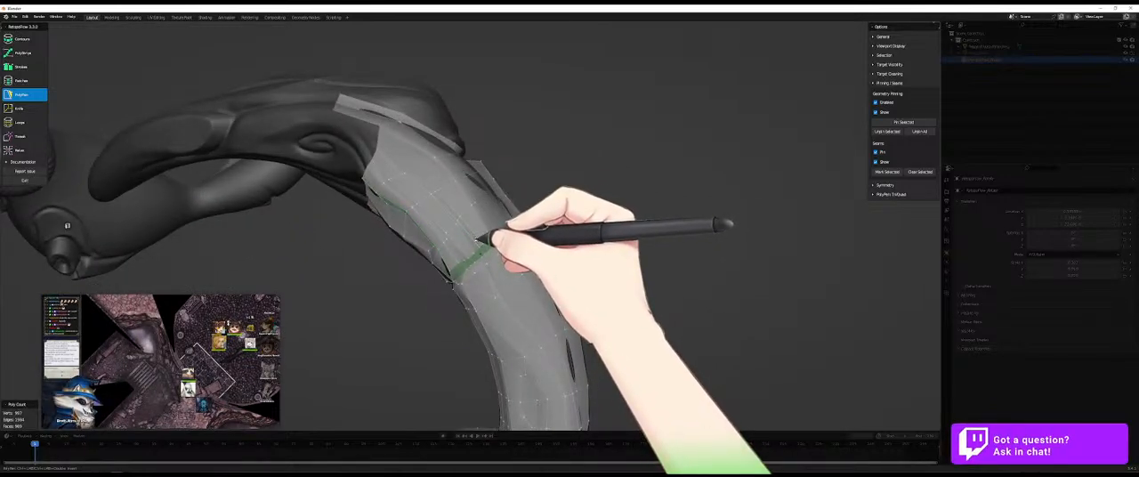
{"action": "scroll", "coordinate": [477, 236], "scroll_direction": "up", "scroll_amount": 5}
{"action": "scroll", "coordinate": [473, 235], "scroll_direction": "down", "scroll_amount": 2}
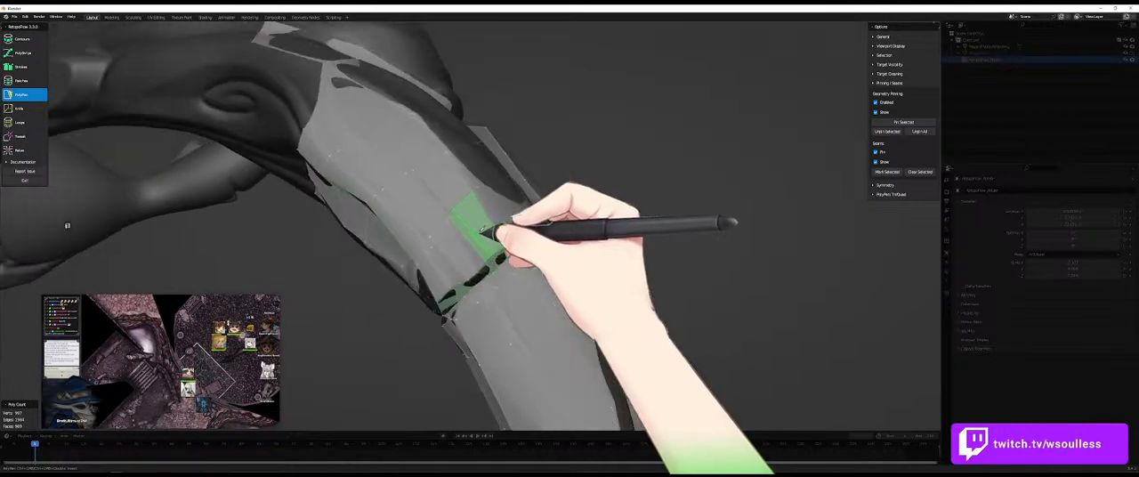
{"action": "left_click", "coordinate": [470, 235]}
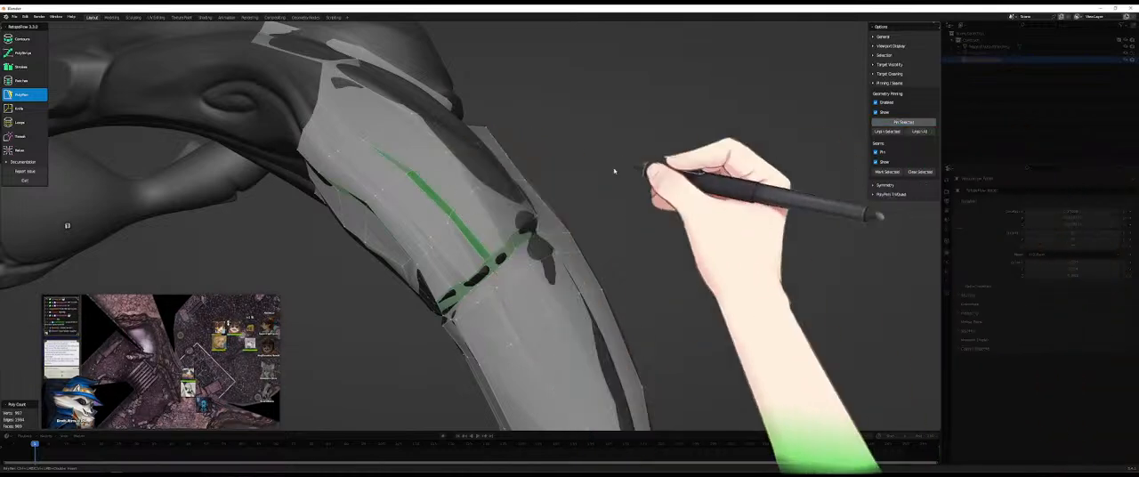
{"action": "middle_click_drag", "start_coordinate": [600, 216], "coordinate": [521, 237]}
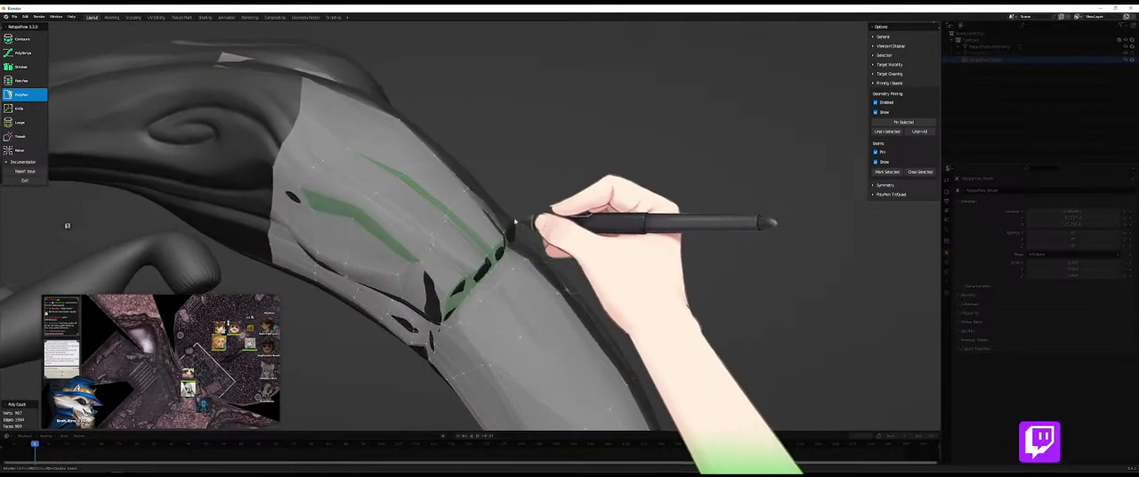
{"action": "middle_click_drag", "start_coordinate": [540, 204], "coordinate": [466, 257]}
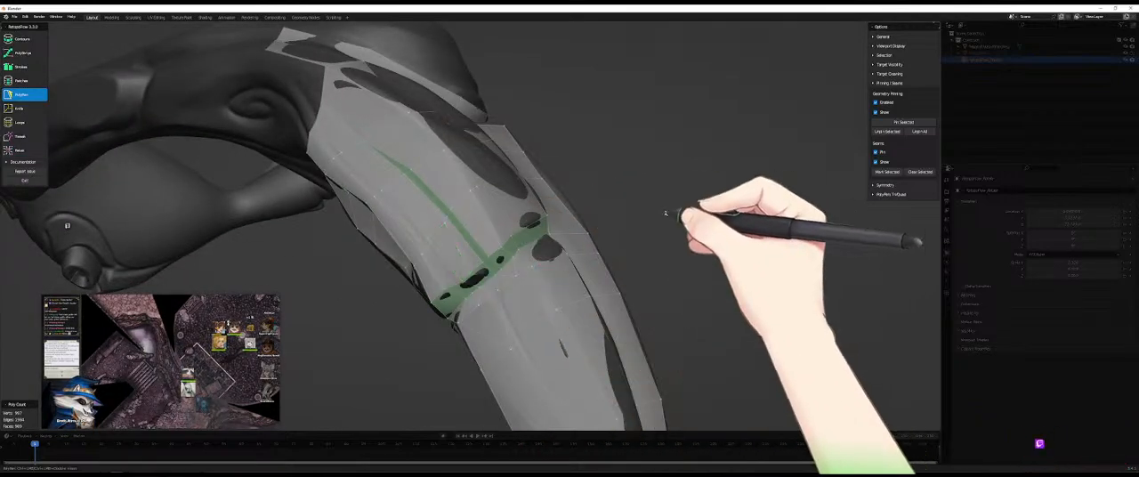
- Resize the Relax brush and smooth the quads around the limb's joint with it
{"action": "key", "text": "9"}
{"action": "key", "text": "f"}
{"action": "left_click", "coordinate": [464, 247]}
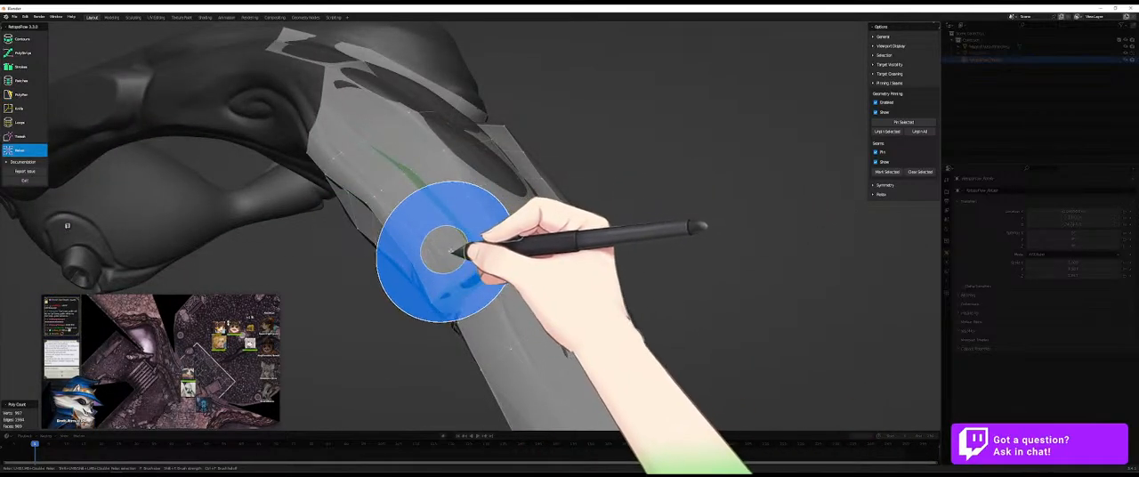
{"action": "middle_click_drag", "start_coordinate": [452, 249], "coordinate": [543, 229]}
{"action": "key", "text": "5"}
{"action": "key", "text": "9"}
{"action": "middle_click_drag", "start_coordinate": [695, 202], "coordinate": [674, 229]}
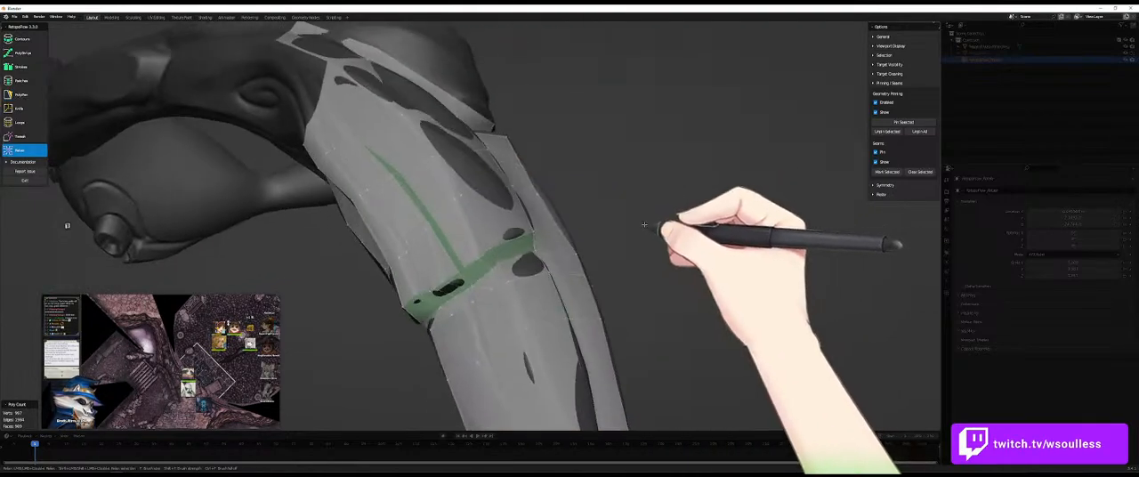
- Try to insert an edge loop through the quads above the pinned joint with Loops
{"action": "key", "text": "7"}
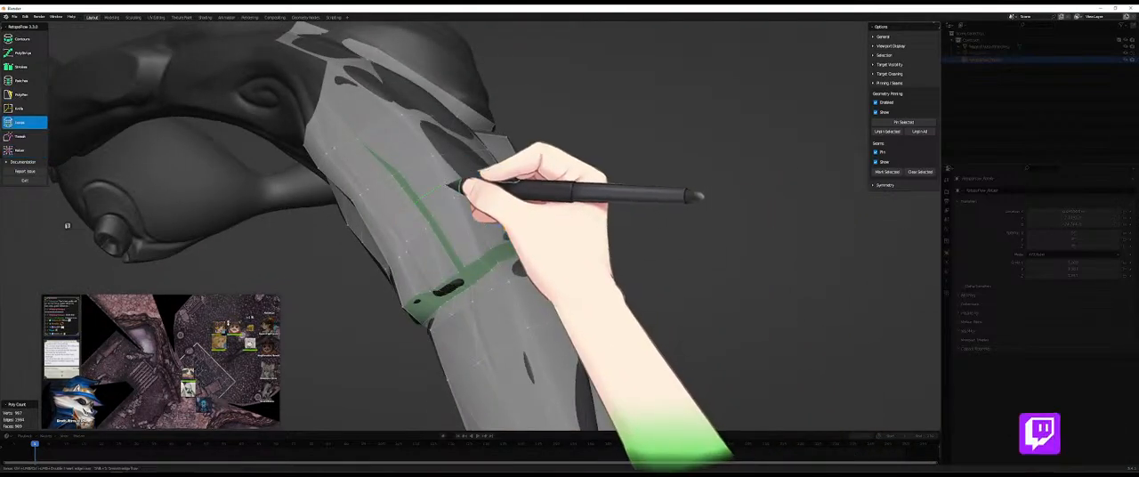
{"action": "middle_click_drag", "start_coordinate": [445, 182], "coordinate": [542, 231]}
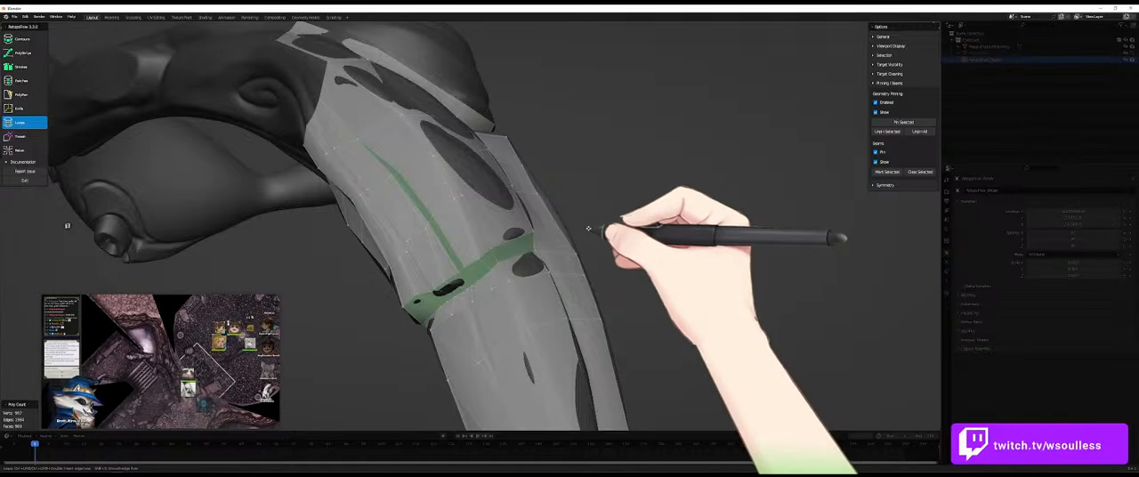
{"action": "middle_click_drag", "start_coordinate": [457, 224], "coordinate": [465, 221]}
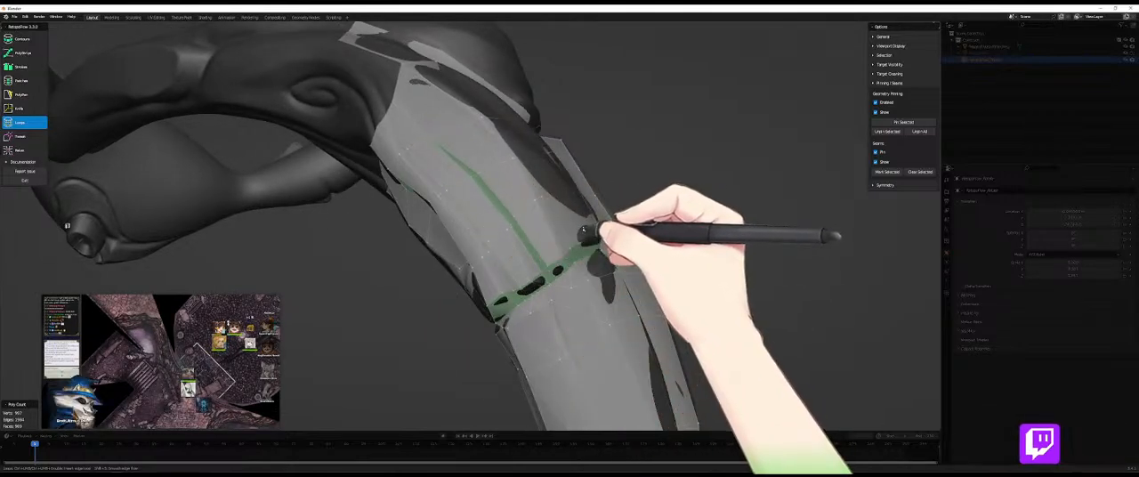
- Undo the recent pinning along the fold crease and the limb's joint, and clear the face selection
{"action": "key", "text": "5"}
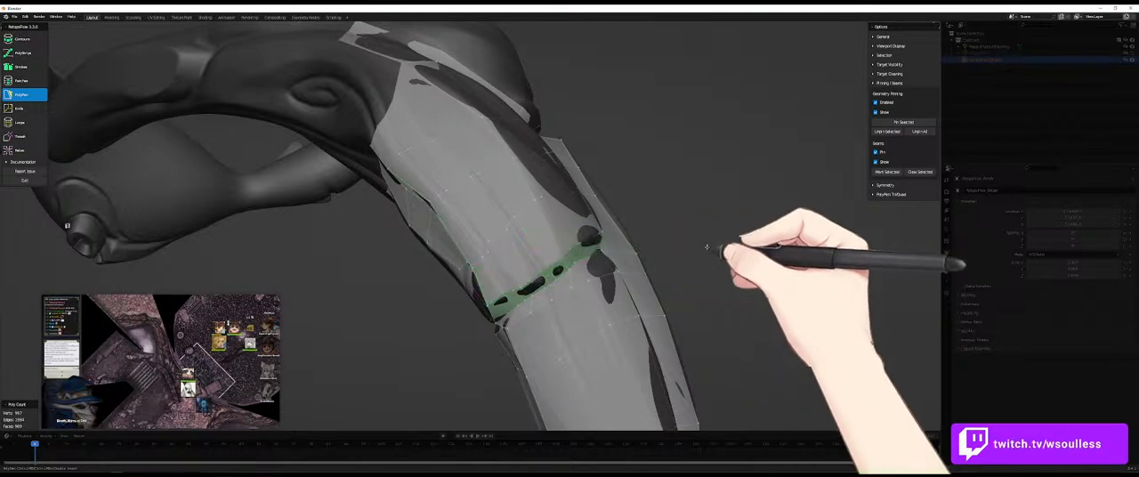
{"action": "key", "text": "ctrl+z"}
{"action": "key", "text": "ctrl+z"}
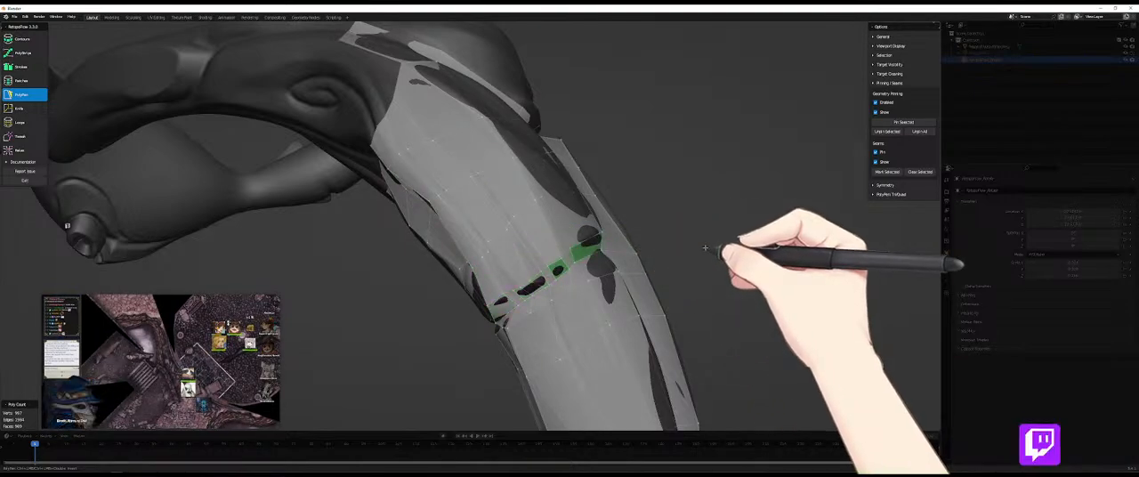
{"action": "middle_click_drag", "start_coordinate": [704, 254], "coordinate": [628, 246]}
{"action": "left_click", "coordinate": [602, 258]}
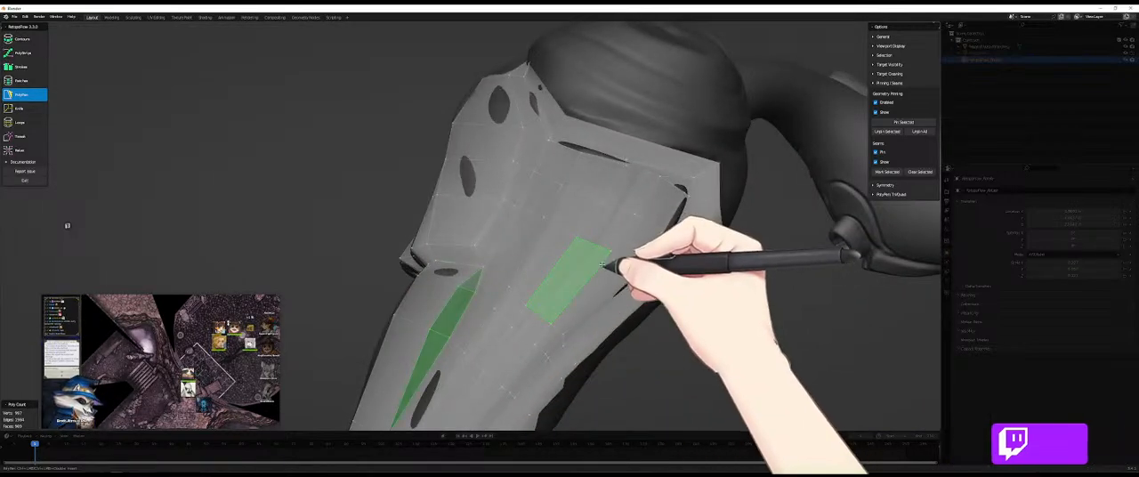
{"action": "left_click", "coordinate": [689, 360]}
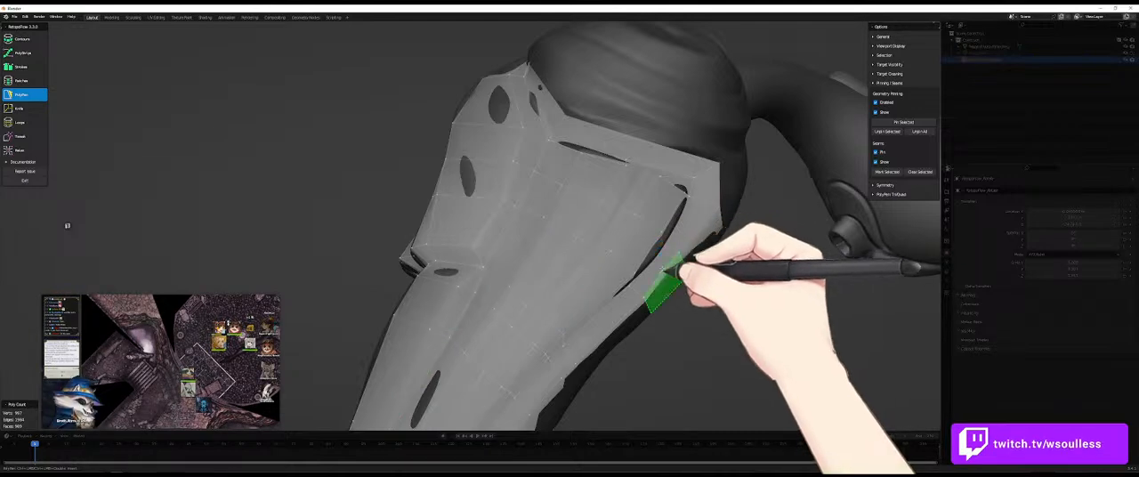
- Try to extend the limb's mesh over its bare tip with a Contours cut, shift the new ring back, and undo it
{"action": "mouse_move", "coordinate": [701, 258]}
{"action": "middle_mouse_down", "text": "ctrl"}
{"action": "mouse_move", "coordinate": [710, 305]}
{"action": "mouse_move", "coordinate": [656, 315]}
{"action": "mouse_move", "coordinate": [555, 288]}
{"action": "mouse_move", "coordinate": [590, 172]}
{"action": "mouse_move", "coordinate": [556, 269]}
{"action": "mouse_move", "coordinate": [539, 257]}
{"action": "mouse_move", "coordinate": [656, 254]}
{"action": "mouse_move", "coordinate": [786, 276]}
{"action": "mouse_move", "coordinate": [760, 312]}
{"action": "mouse_move", "coordinate": [674, 330]}
{"action": "mouse_move", "coordinate": [699, 262]}
{"action": "mouse_move", "coordinate": [555, 306]}
{"action": "mouse_move", "coordinate": [403, 264]}
{"action": "mouse_move", "coordinate": [504, 222]}
{"action": "mouse_move", "coordinate": [440, 246]}
{"action": "mouse_move", "coordinate": [428, 309]}
{"action": "middle_mouse_up", "text": "ctrl"}
{"action": "key", "text": "7"}
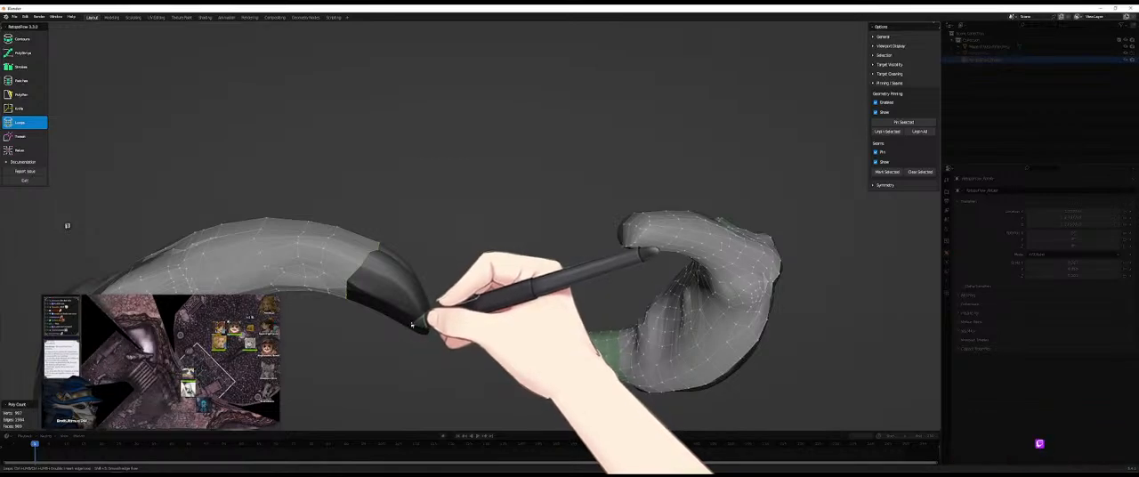
{"action": "key", "text": "1"}
{"action": "left_click_drag", "start_coordinate": [446, 295], "coordinate": [394, 337], "text": "ctrl"}
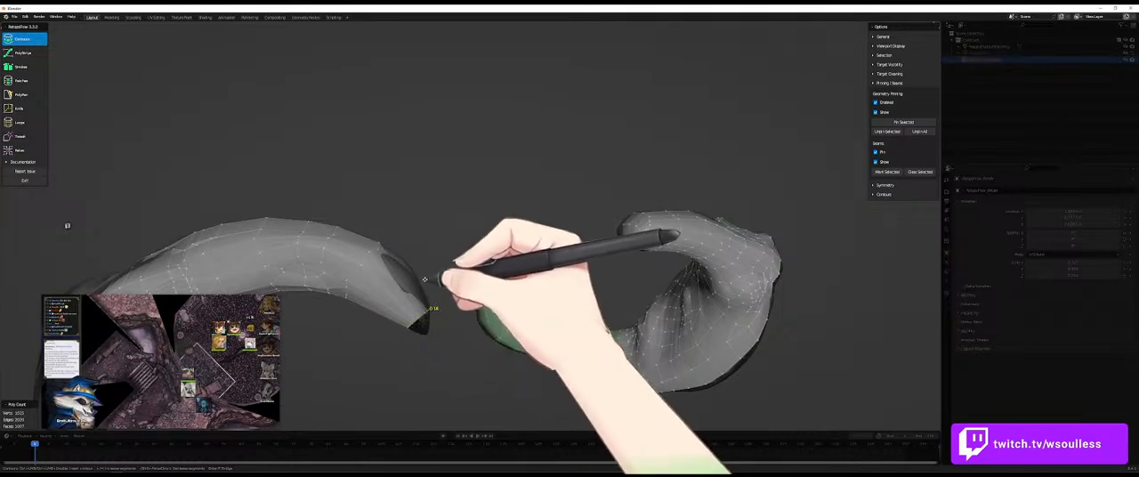
{"action": "left_click_drag", "start_coordinate": [425, 266], "coordinate": [397, 286], "text": "ctrl"}
{"action": "left_click_drag", "start_coordinate": [381, 319], "coordinate": [380, 319], "text": "ctrl"}
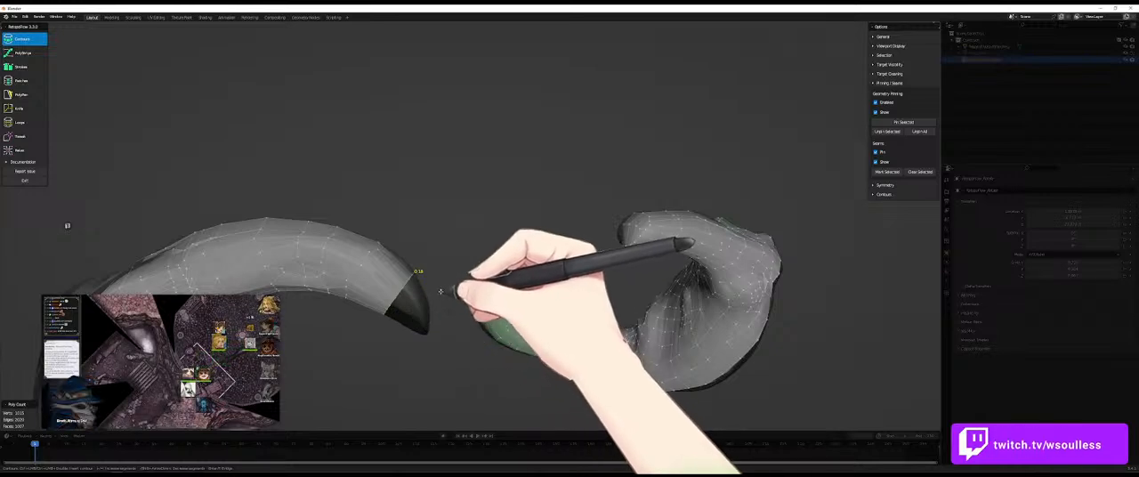
{"action": "key", "text": "ctrl+z"}
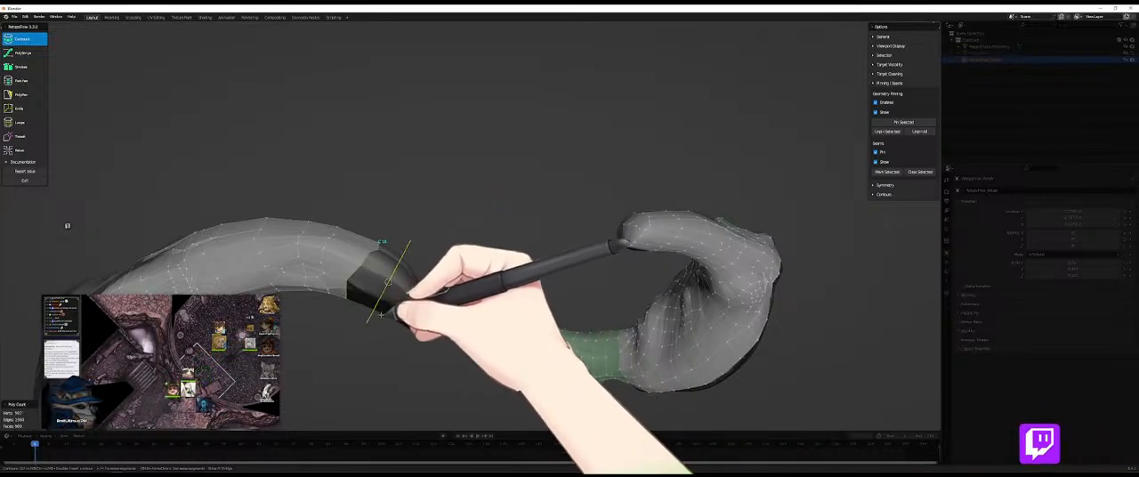
- Extend the limb's mesh toward the bare tip with successive Contours rings
{"action": "left_click_drag", "start_coordinate": [423, 308], "coordinate": [395, 337], "text": "ctrl"}
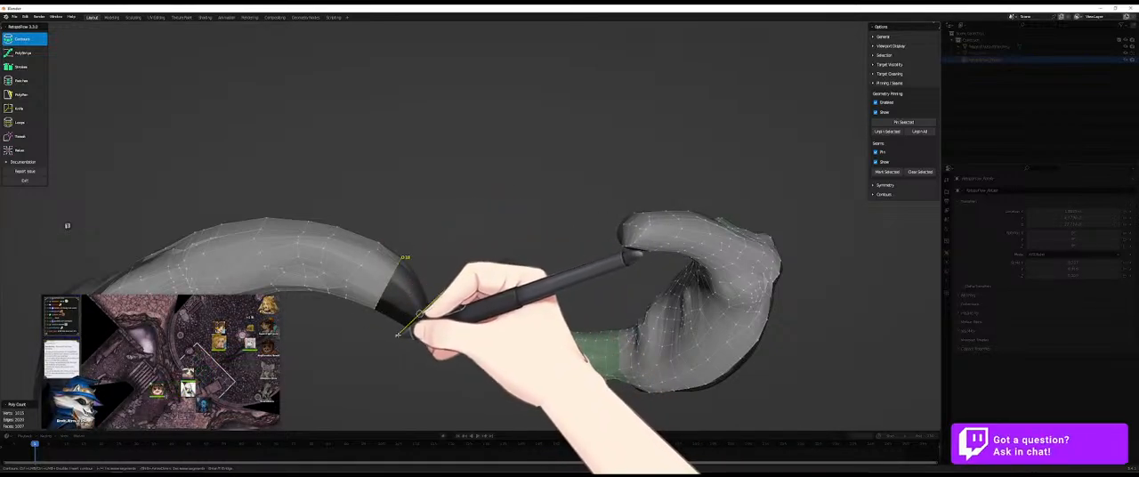
{"action": "middle_click_drag", "start_coordinate": [416, 337], "coordinate": [420, 310]}
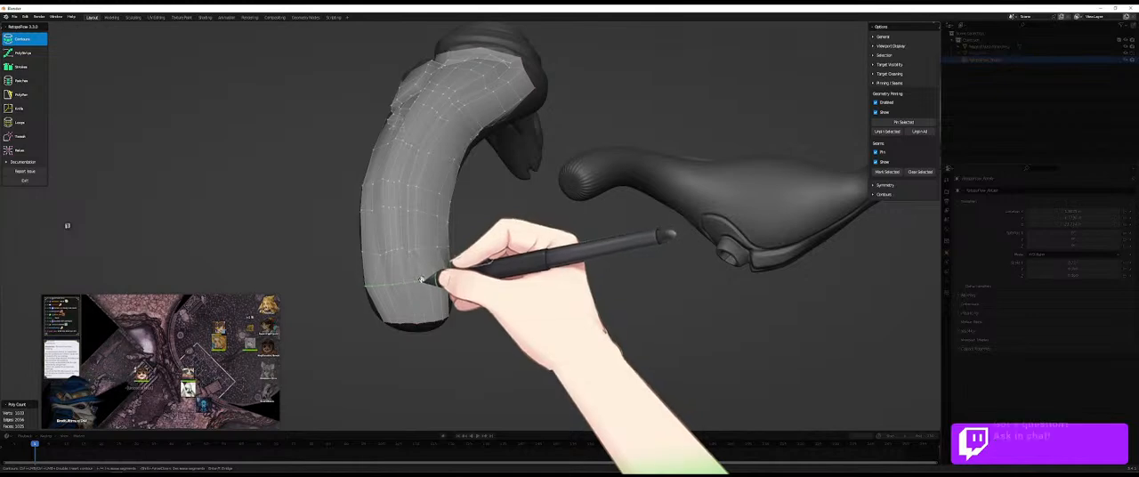
- Examine the new rings and the open rim at the limb's tip from all sides
{"action": "middle_click_drag", "start_coordinate": [405, 283], "coordinate": [400, 294]}
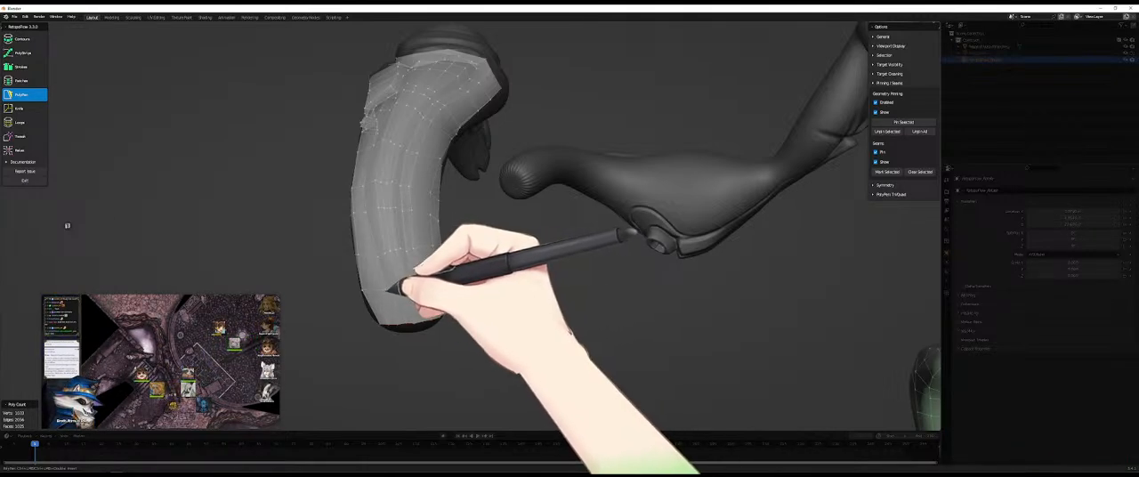
{"action": "middle_click_drag", "start_coordinate": [407, 306], "coordinate": [390, 346]}
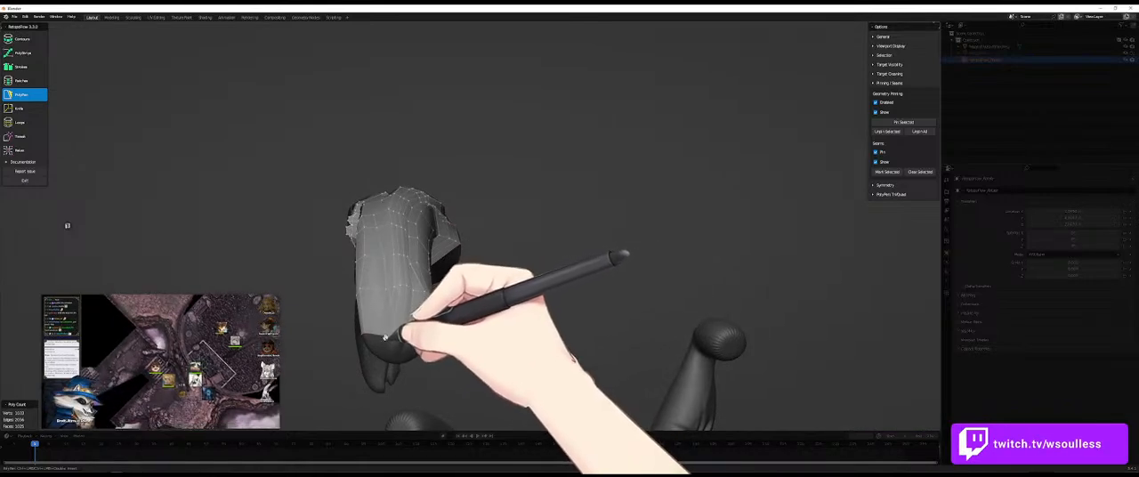
{"action": "middle_click_drag", "start_coordinate": [401, 343], "coordinate": [408, 344]}
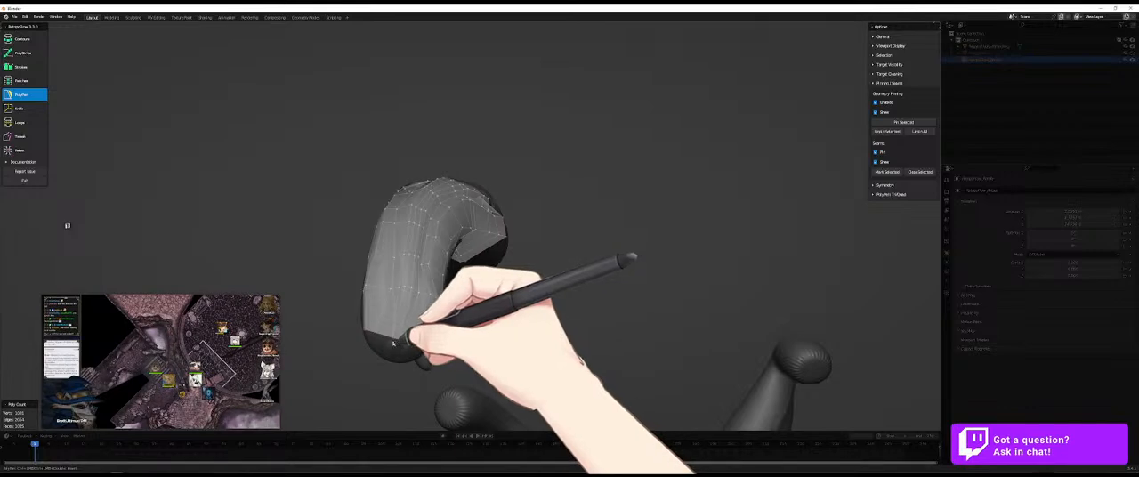
{"action": "mouse_move", "coordinate": [412, 336]}
{"action": "middle_mouse_down"}
{"action": "mouse_move", "coordinate": [453, 315]}
{"action": "mouse_move", "coordinate": [393, 340]}
{"action": "middle_mouse_up"}
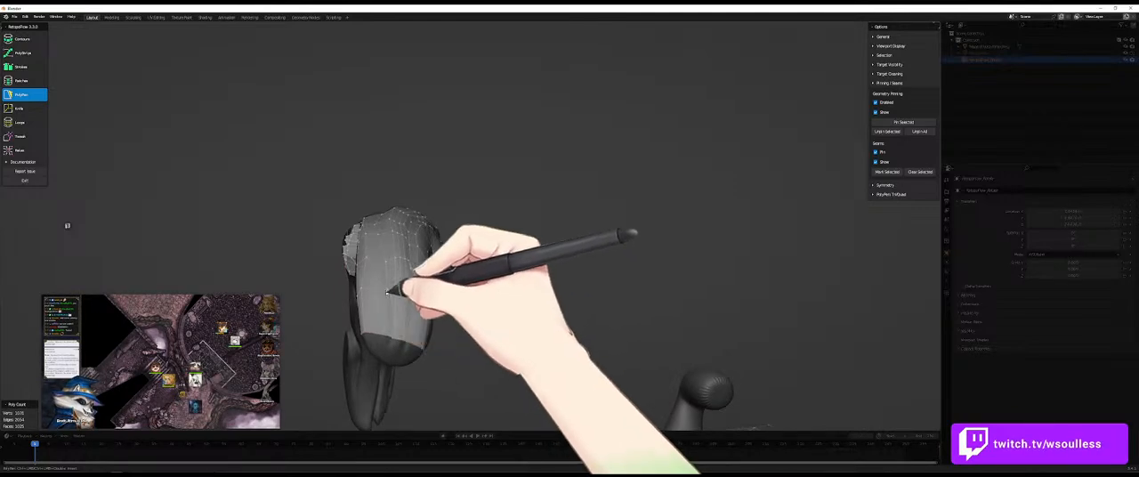
{"action": "middle_click_drag", "start_coordinate": [396, 292], "coordinate": [421, 289]}
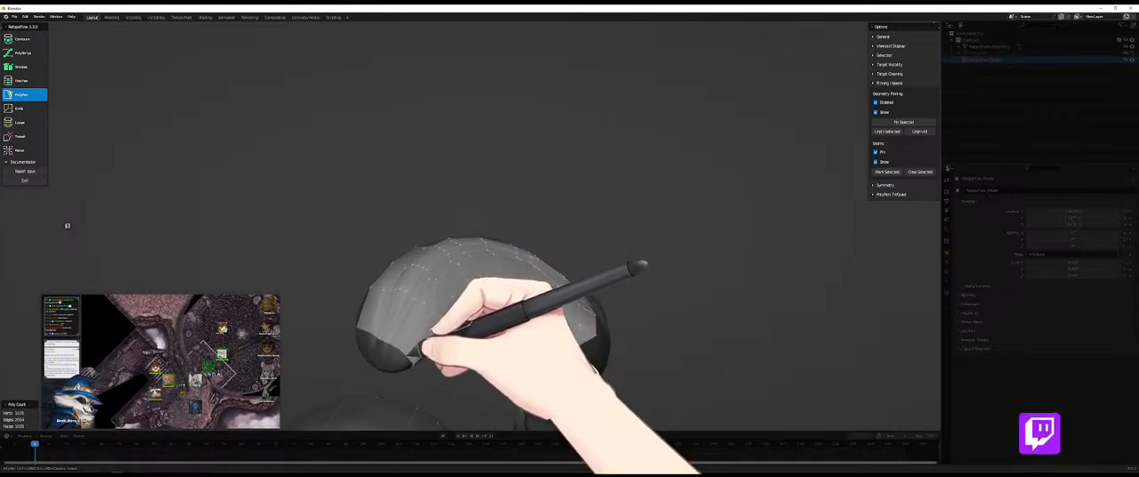
{"action": "middle_click_drag", "start_coordinate": [454, 339], "coordinate": [441, 305]}
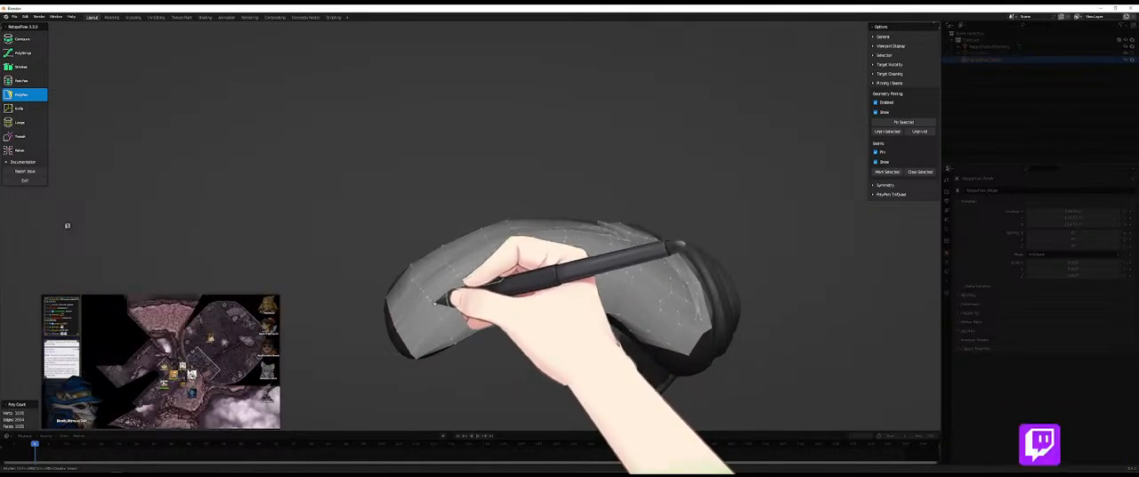
{"action": "middle_click_drag", "start_coordinate": [453, 299], "coordinate": [417, 325]}
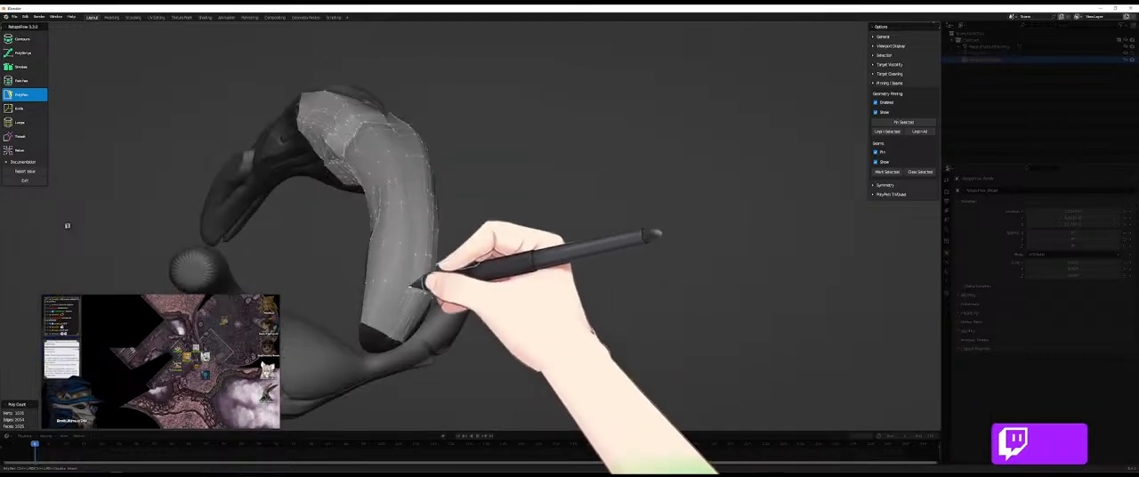
{"action": "middle_click_drag", "start_coordinate": [397, 285], "coordinate": [450, 323]}
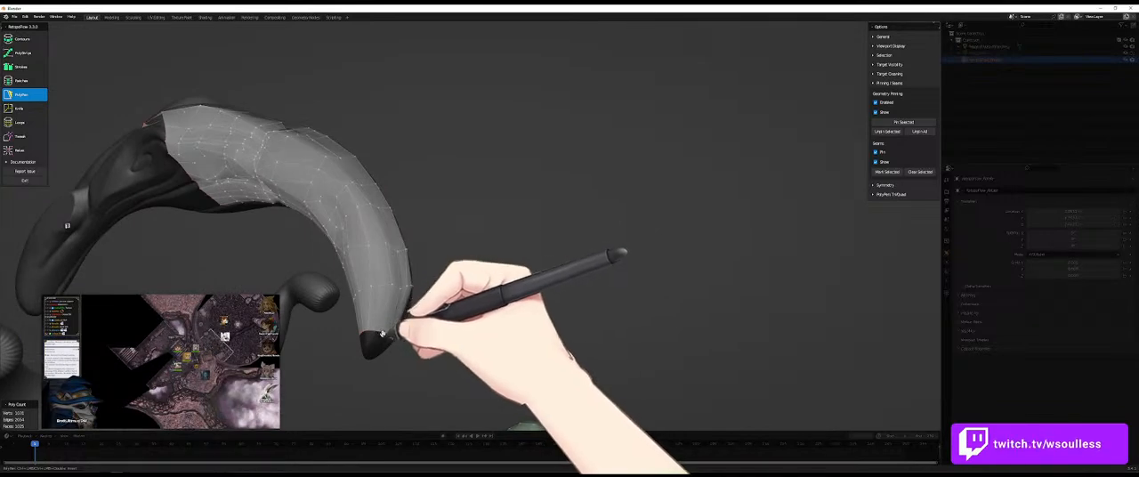
{"action": "middle_click_drag", "start_coordinate": [380, 333], "coordinate": [458, 338]}
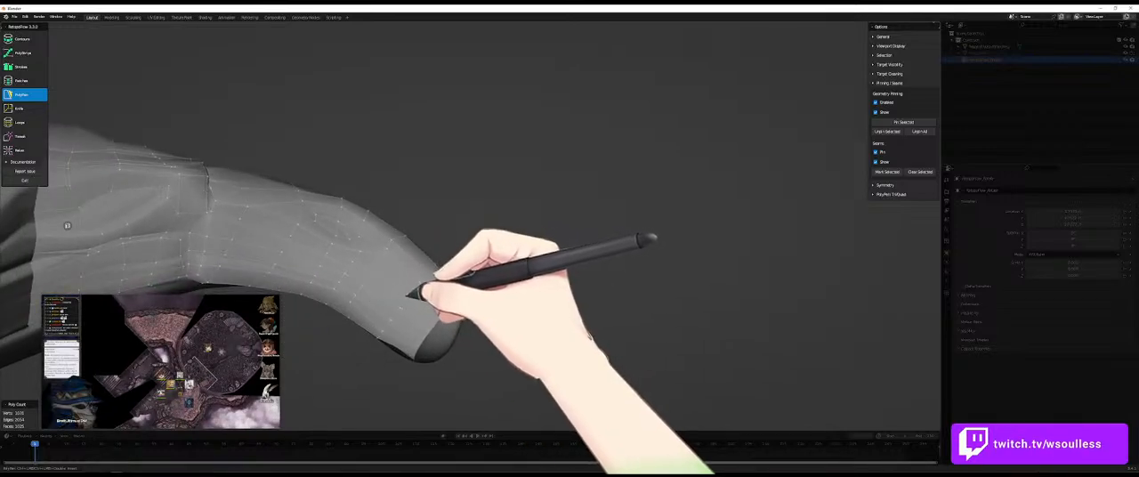
{"action": "middle_click_drag", "start_coordinate": [437, 303], "coordinate": [429, 285]}
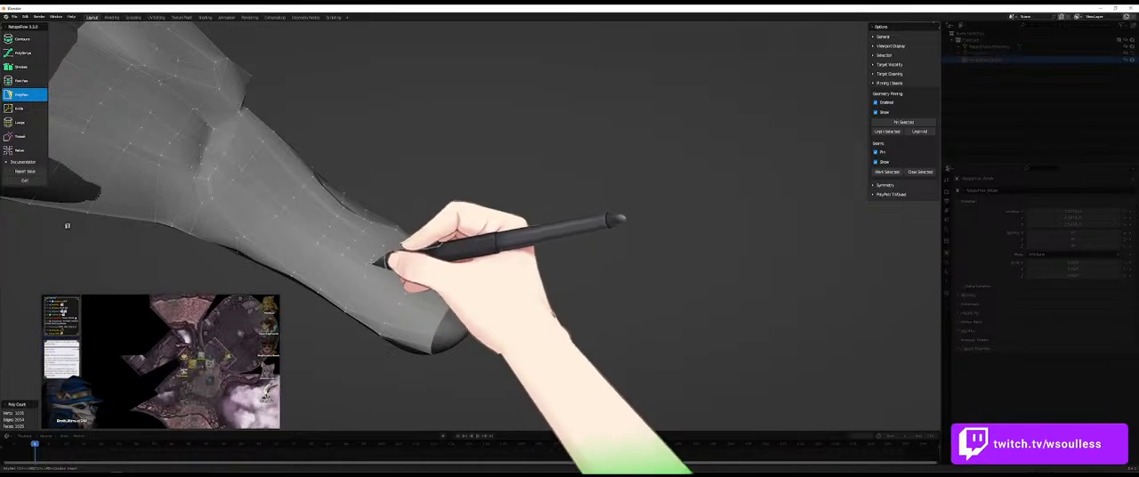
{"action": "key", "text": "9"}
{"action": "key", "text": "5"}
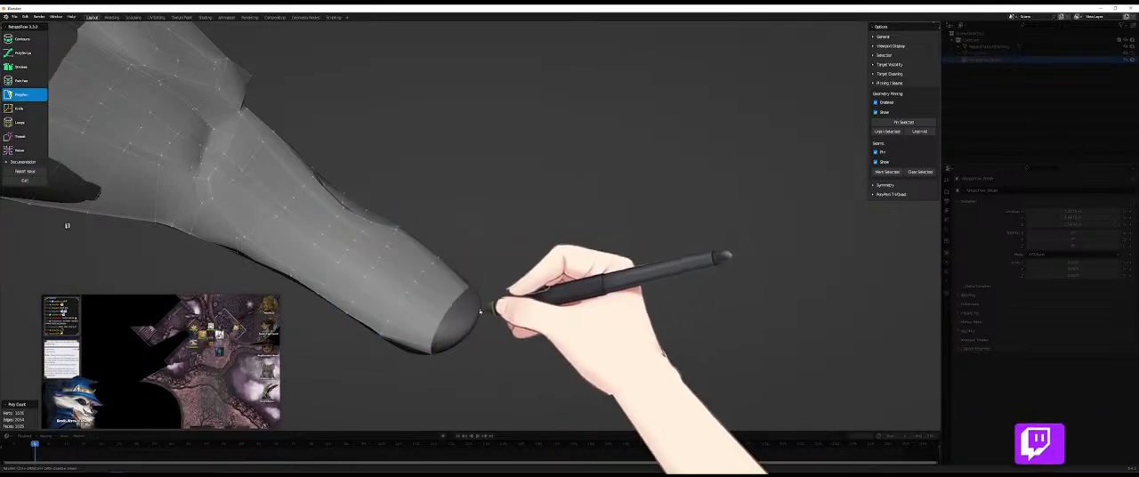
{"action": "middle_click_drag", "start_coordinate": [395, 262], "coordinate": [443, 314]}
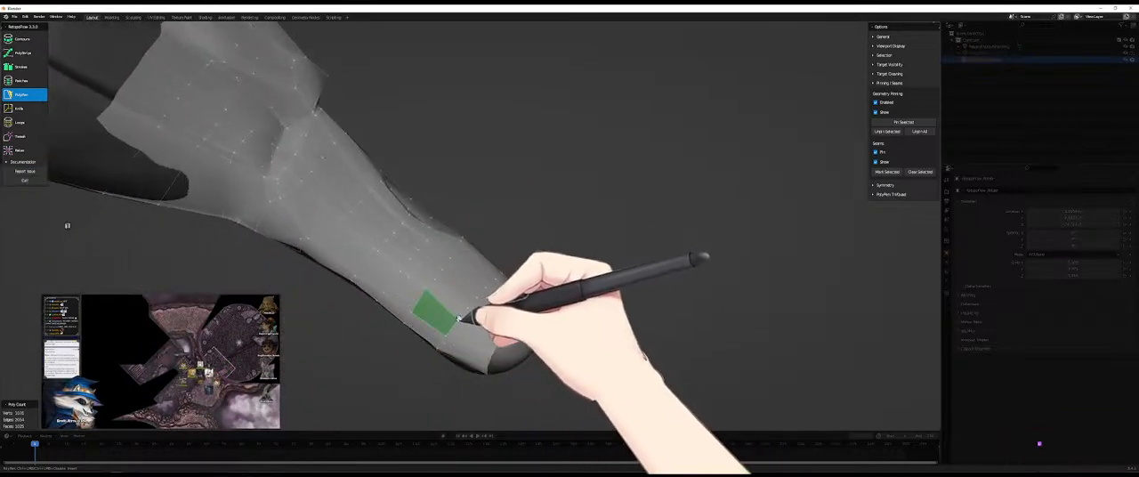
{"action": "middle_click_drag", "start_coordinate": [560, 325], "coordinate": [610, 234]}
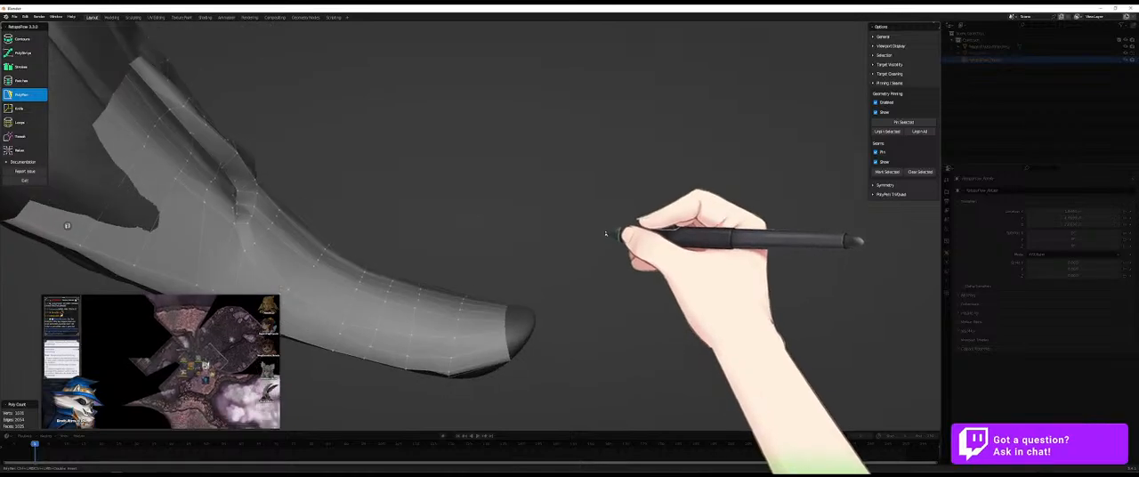
{"action": "mouse_move", "coordinate": [542, 322]}
{"action": "middle_mouse_down"}
{"action": "mouse_move", "coordinate": [510, 338]}
{"action": "mouse_move", "coordinate": [525, 270]}
{"action": "mouse_move", "coordinate": [521, 323]}
{"action": "middle_mouse_up"}
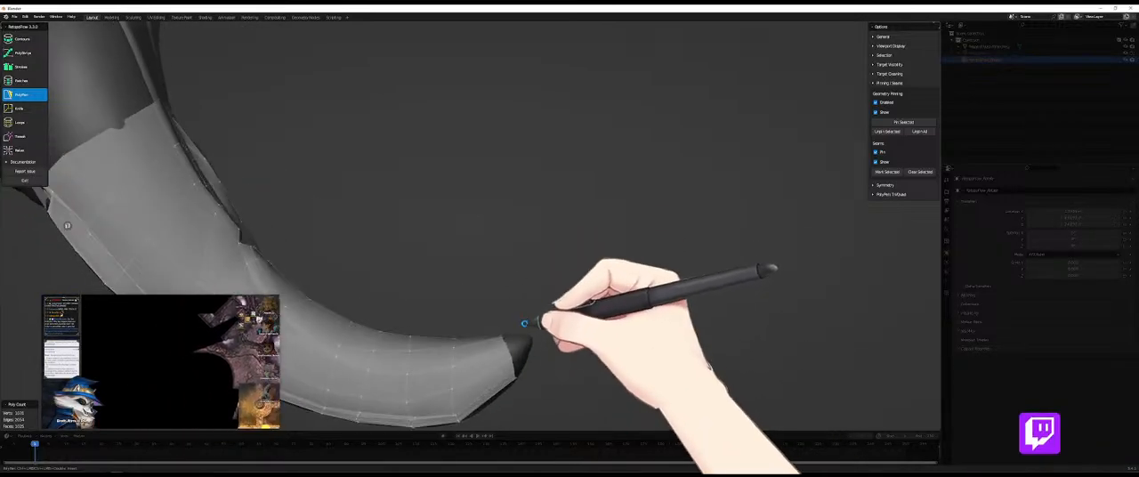
{"action": "middle_click_drag", "start_coordinate": [513, 354], "coordinate": [504, 257]}
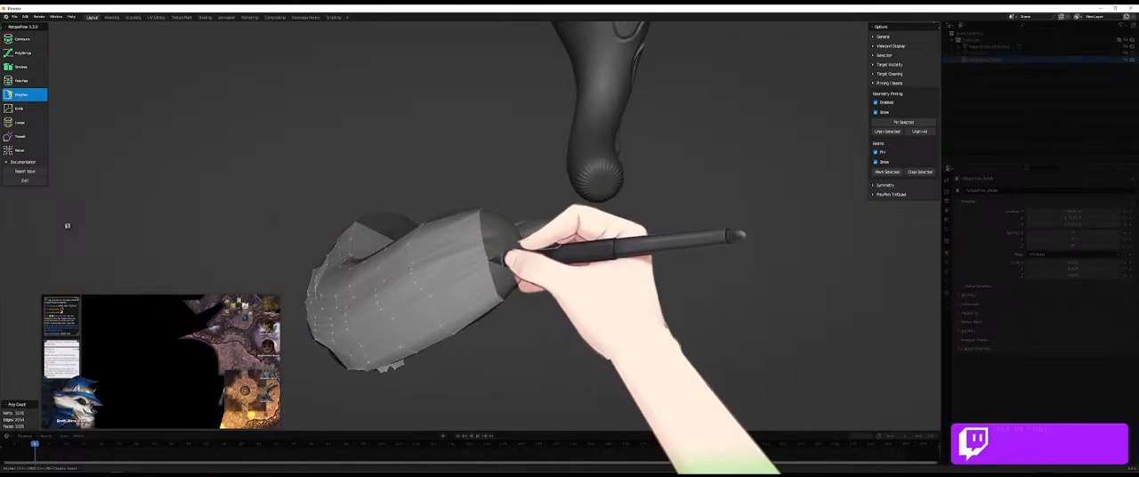
{"action": "middle_click_drag", "start_coordinate": [520, 269], "coordinate": [480, 220]}
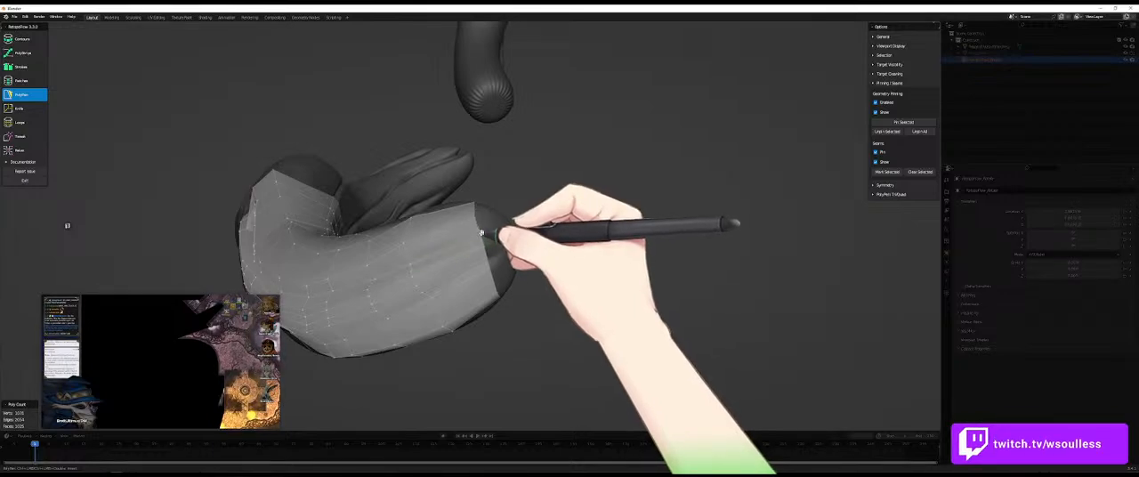
- Build PolyPen faces from the open rim across the limb's rounded tip to cap it
{"action": "middle_click_drag", "start_coordinate": [499, 239], "coordinate": [478, 231]}
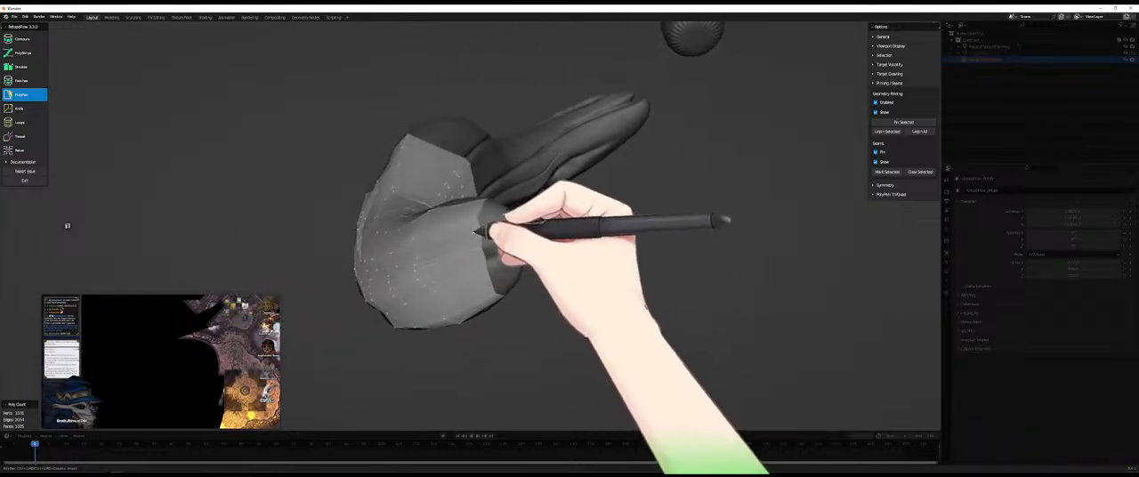
{"action": "left_click", "coordinate": [479, 227]}
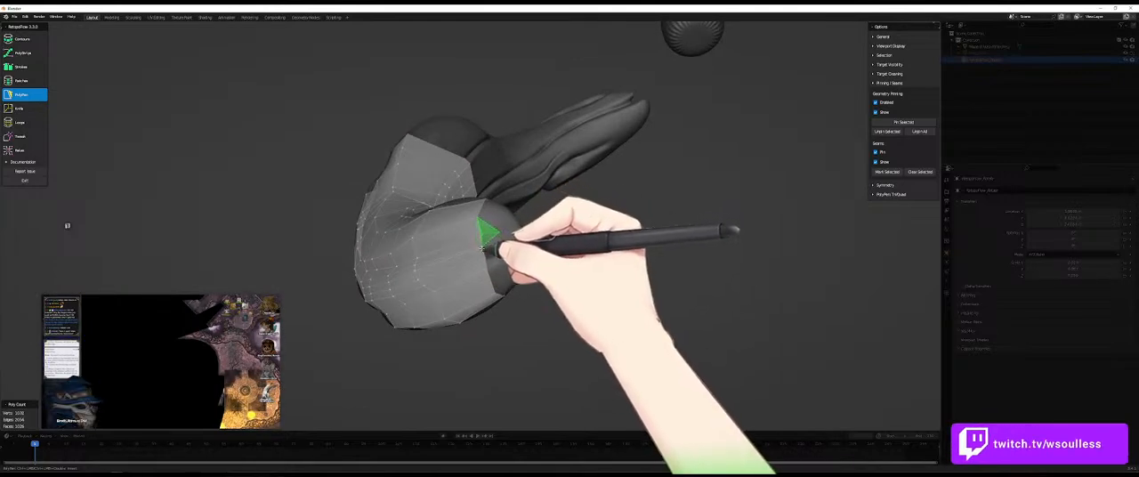
{"action": "left_click", "coordinate": [498, 234]}
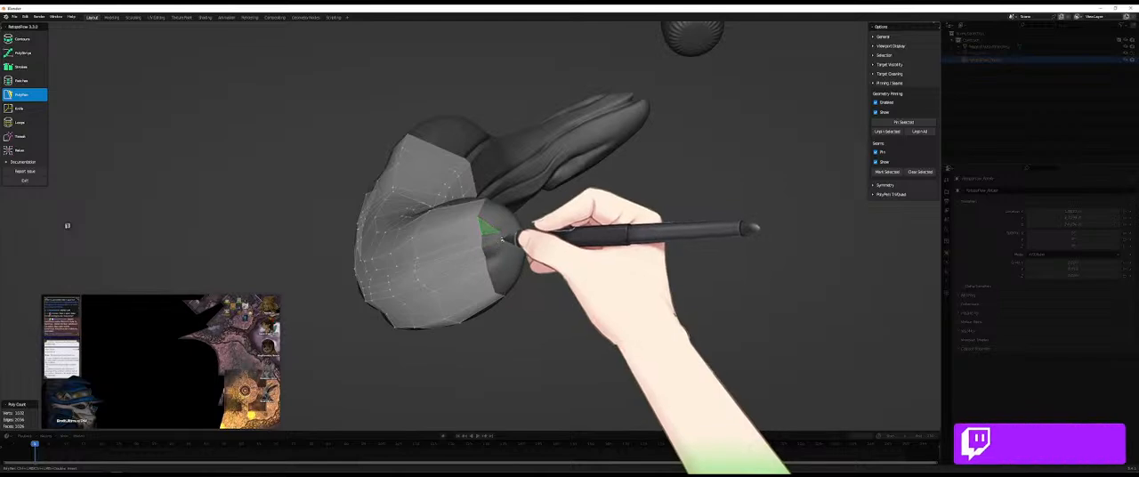
{"action": "mouse_move", "coordinate": [509, 223]}
{"action": "middle_mouse_down"}
{"action": "mouse_move", "coordinate": [453, 264]}
{"action": "mouse_move", "coordinate": [488, 262]}
{"action": "mouse_move", "coordinate": [419, 267]}
{"action": "mouse_move", "coordinate": [454, 271]}
{"action": "mouse_move", "coordinate": [505, 241]}
{"action": "middle_mouse_up"}
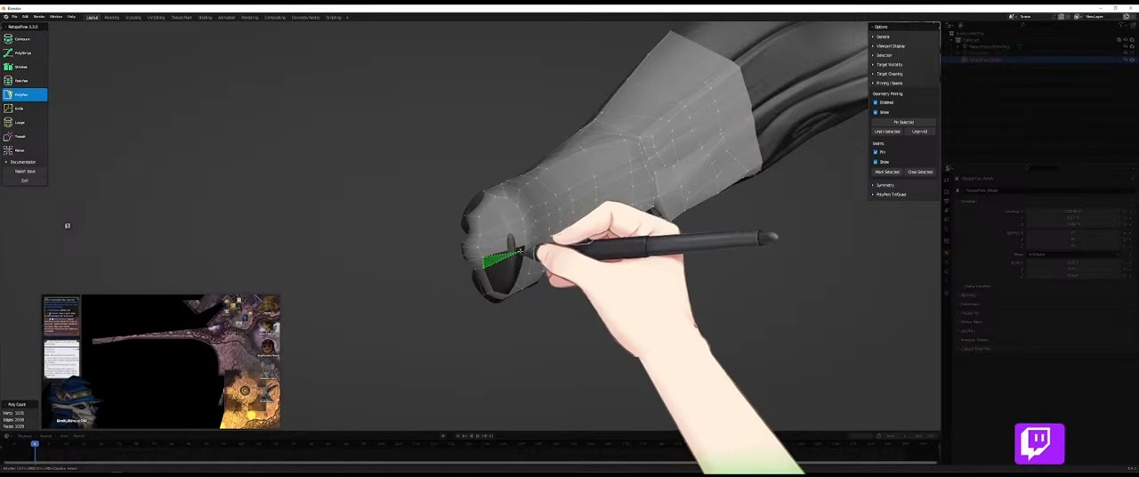
{"action": "mouse_move", "coordinate": [510, 281]}
{"action": "middle_mouse_down"}
{"action": "mouse_move", "coordinate": [519, 250]}
{"action": "mouse_move", "coordinate": [540, 256]}
{"action": "mouse_move", "coordinate": [529, 251]}
{"action": "mouse_move", "coordinate": [498, 284]}
{"action": "middle_mouse_up"}
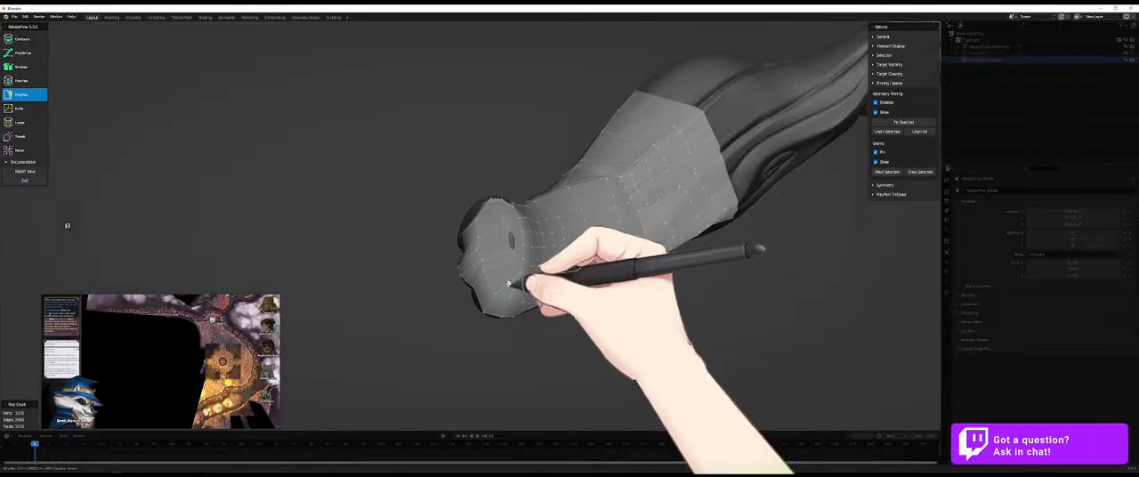
- Insert an edge loop across the limb's capped tip with Loops and refine the surrounding vertices with PolyPen
{"action": "key", "text": "7"}
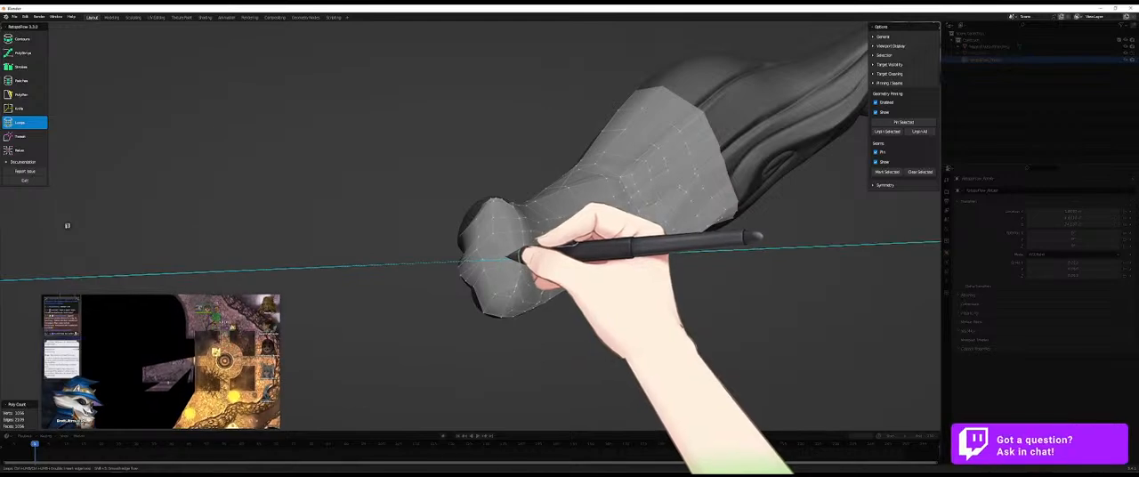
{"action": "left_click", "coordinate": [512, 256]}
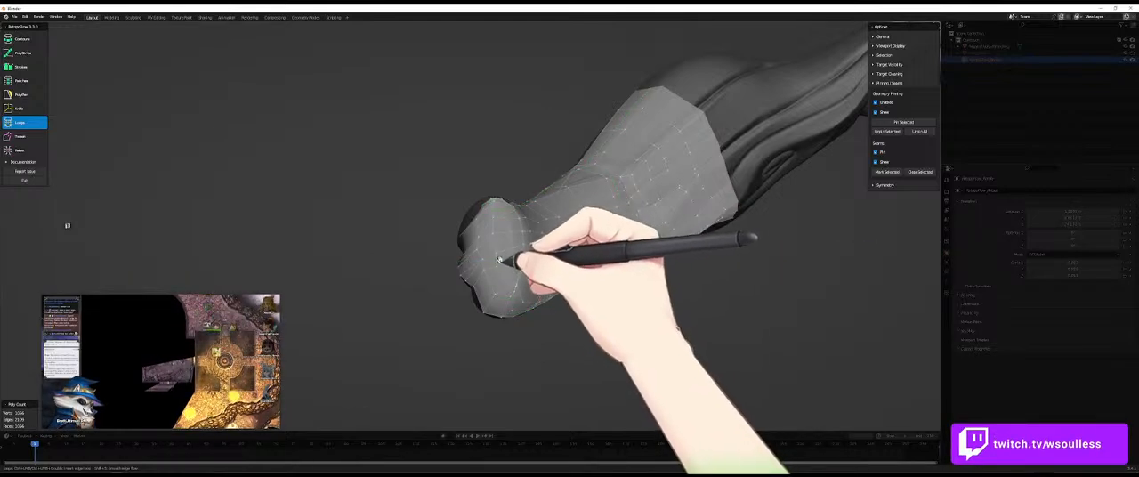
{"action": "key", "text": "5"}
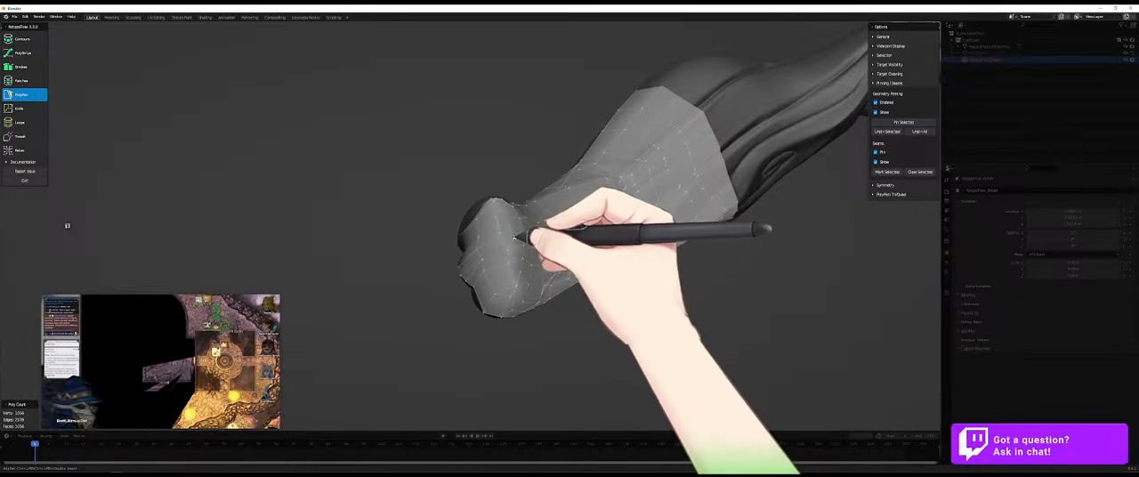
{"action": "middle_click_drag", "start_coordinate": [510, 264], "coordinate": [521, 229]}
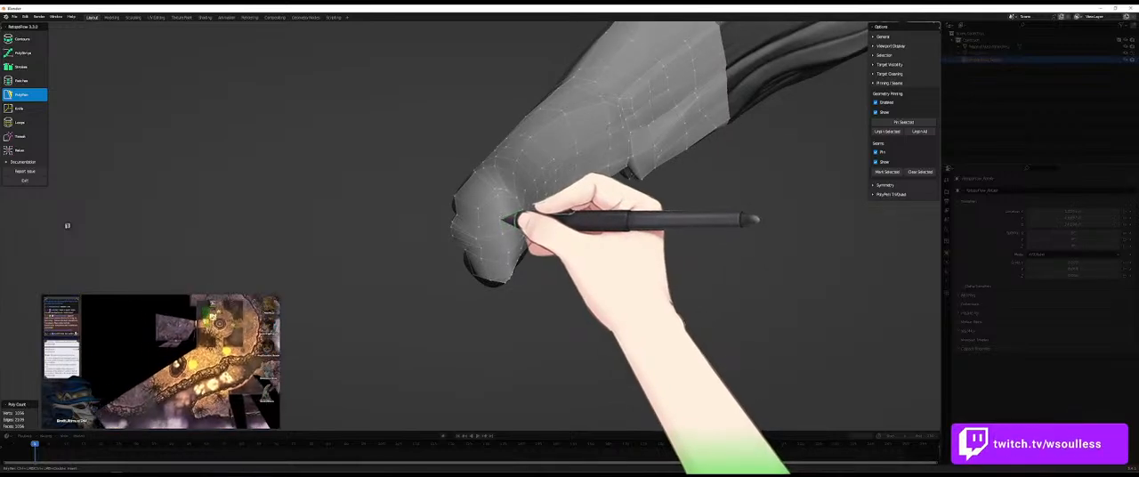
{"action": "middle_click_drag", "start_coordinate": [525, 229], "coordinate": [499, 228]}
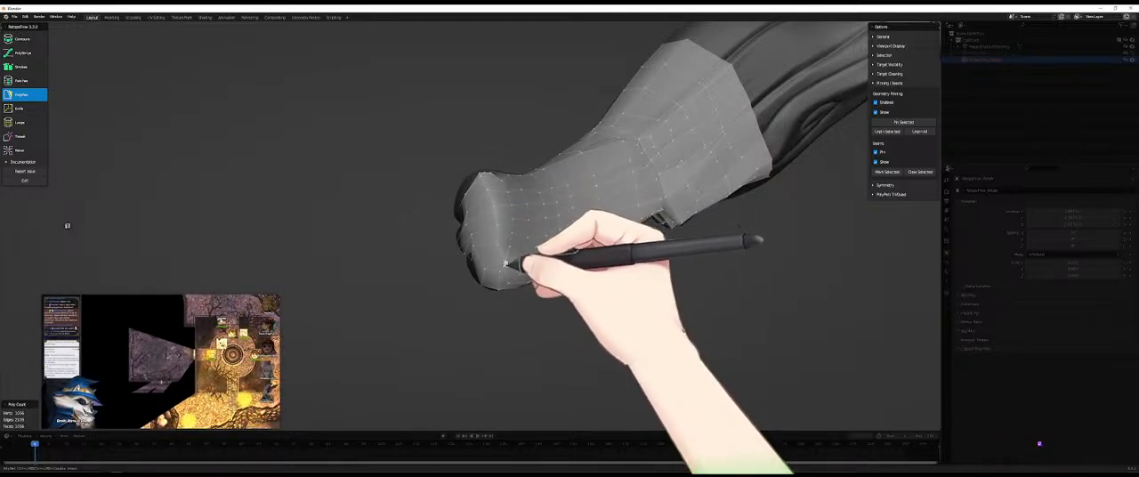
{"action": "middle_click_drag", "start_coordinate": [503, 268], "coordinate": [518, 210]}
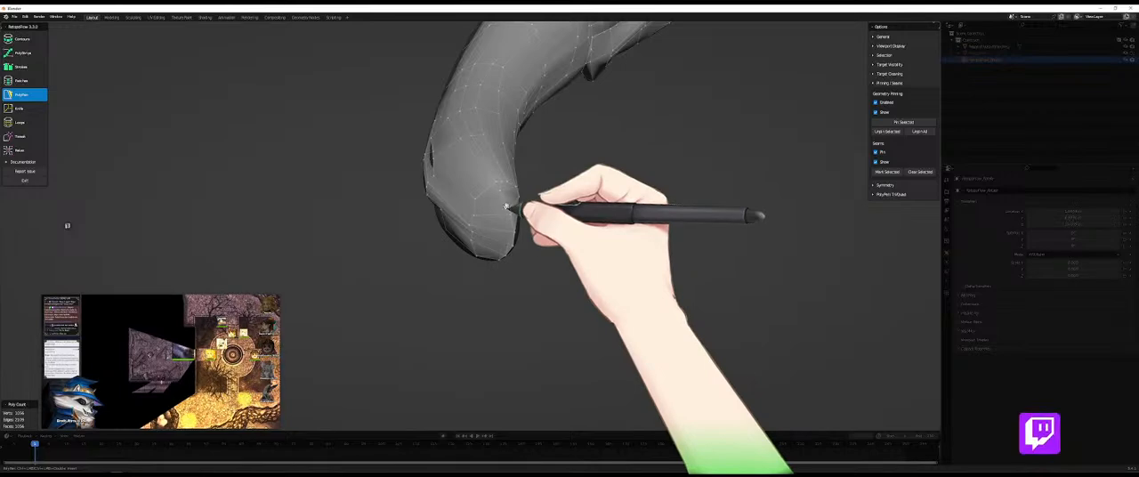
- Leave RetopoFlow and hide the Mane of bush (branches) sculpt so only the retopology mesh is shown
{"action": "middle_click_drag", "start_coordinate": [534, 247], "coordinate": [693, 245]}
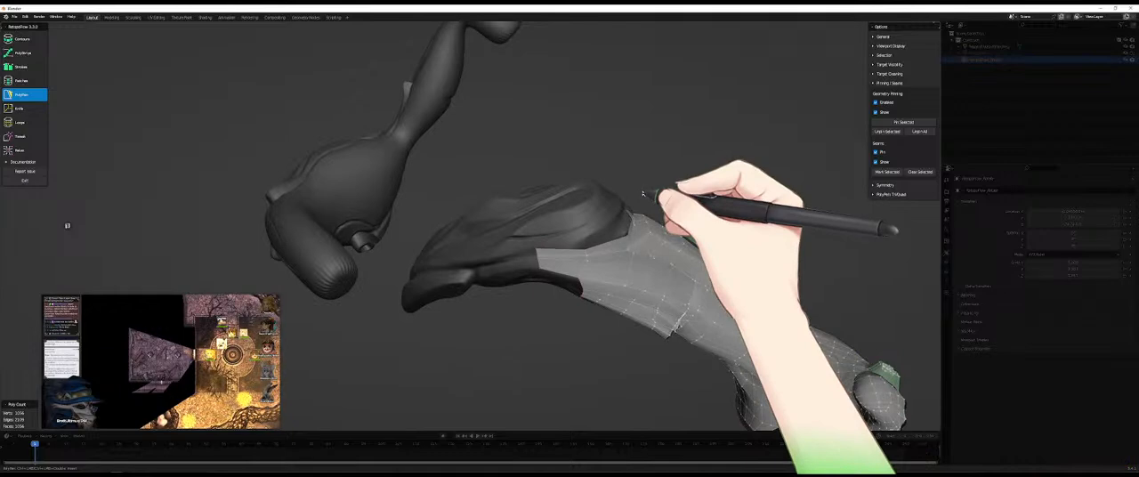
{"action": "key", "text": "Tab"}
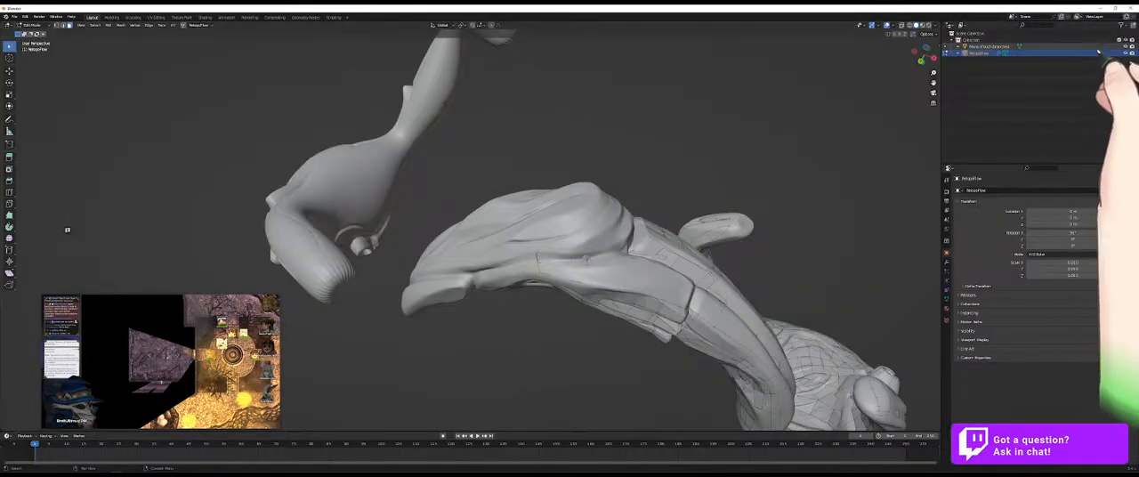
{"action": "left_click", "coordinate": [1125, 46]}
{"action": "scroll", "coordinate": [588, 164], "scroll_direction": "down", "scroll_amount": 8}
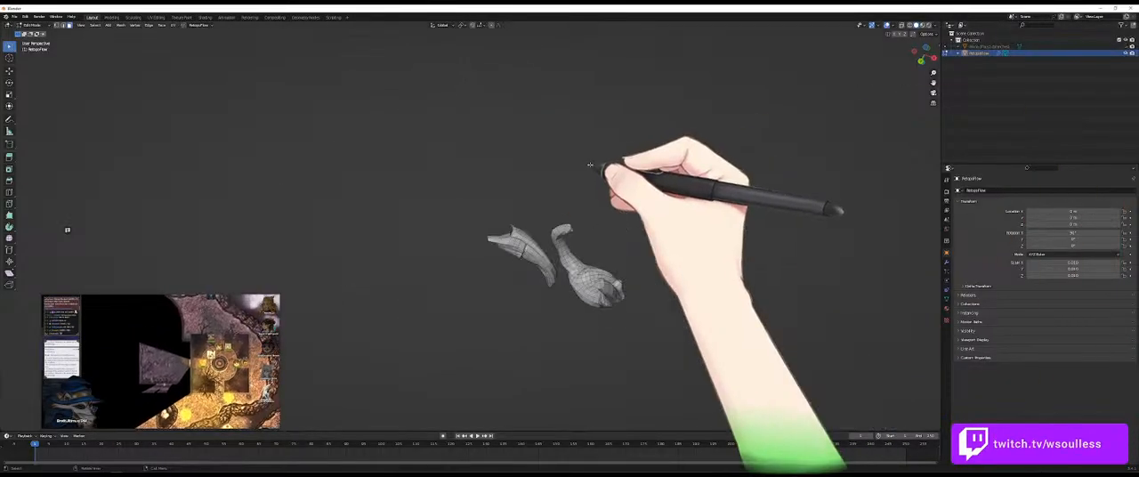
{"action": "middle_click_drag", "start_coordinate": [613, 202], "coordinate": [590, 216]}
- Set the viewport to Rendered shading and hide all faces of the finished limb's retopology mesh using box selections
{"action": "mouse_move", "coordinate": [632, 113]}
{"action": "left_mouse_down"}
{"action": "mouse_move", "coordinate": [654, 198]}
{"action": "mouse_move", "coordinate": [660, 189]}
{"action": "left_mouse_up"}
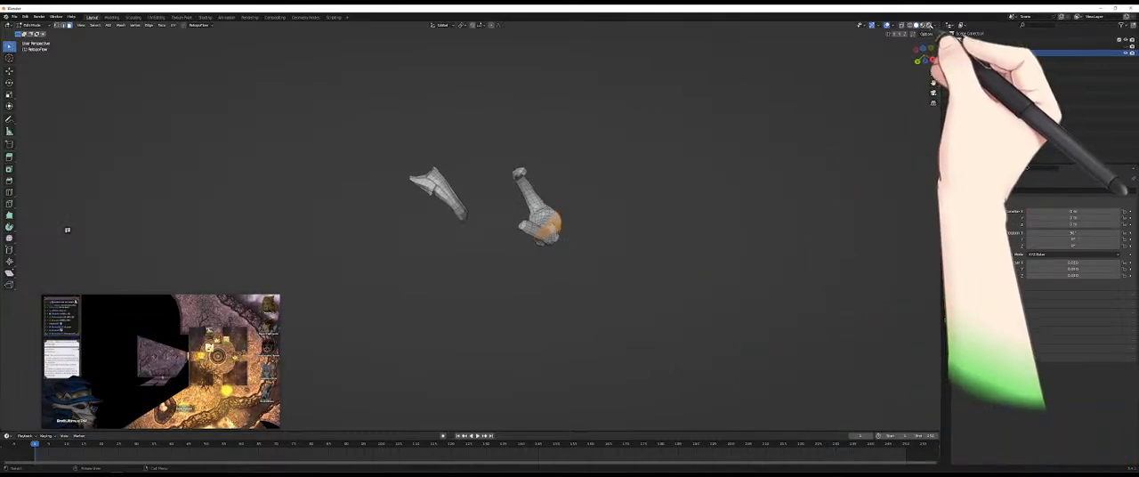
{"action": "left_click", "coordinate": [928, 25]}
{"action": "mouse_move", "coordinate": [516, 148]}
{"action": "left_mouse_down"}
{"action": "mouse_move", "coordinate": [569, 283]}
{"action": "mouse_move", "coordinate": [629, 232]}
{"action": "left_mouse_up"}
{"action": "left_click", "coordinate": [629, 232]}
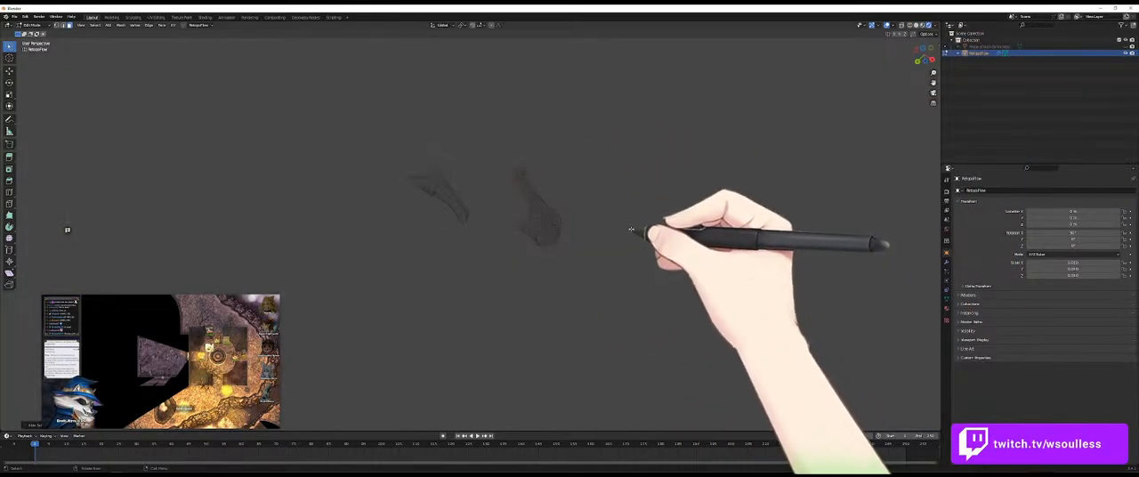
{"action": "mouse_move", "coordinate": [545, 140]}
{"action": "left_mouse_down"}
{"action": "mouse_move", "coordinate": [489, 265]}
{"action": "mouse_move", "coordinate": [631, 212]}
{"action": "left_mouse_up"}
{"action": "key", "text": "h"}
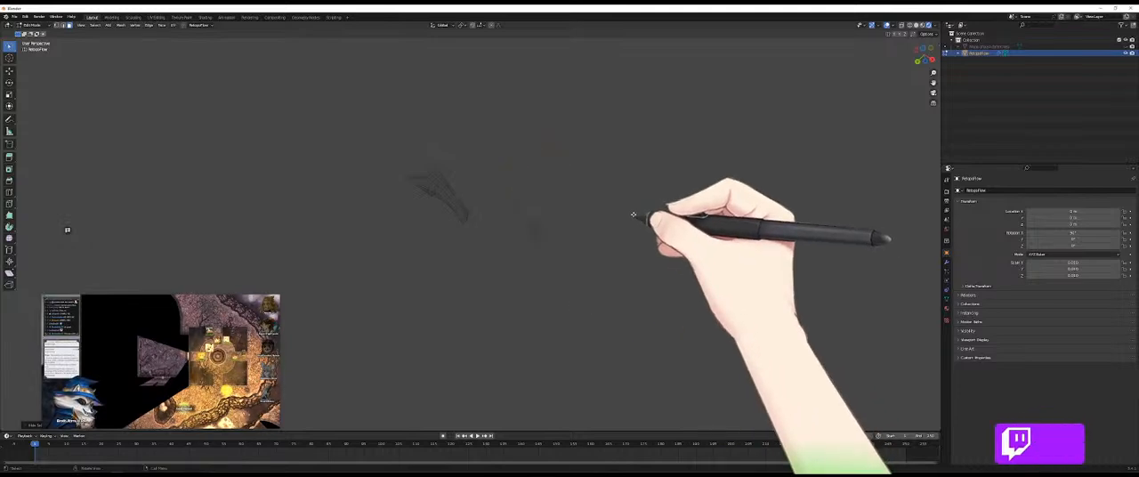
{"action": "mouse_move", "coordinate": [557, 127]}
{"action": "left_mouse_down"}
{"action": "mouse_move", "coordinate": [501, 239]}
{"action": "mouse_move", "coordinate": [627, 254]}
{"action": "left_mouse_up"}
{"action": "key", "text": "h"}
{"action": "mouse_move", "coordinate": [603, 170]}
{"action": "left_mouse_down"}
{"action": "mouse_move", "coordinate": [594, 282]}
{"action": "mouse_move", "coordinate": [602, 237]}
{"action": "left_mouse_up"}
{"action": "key", "text": "h"}
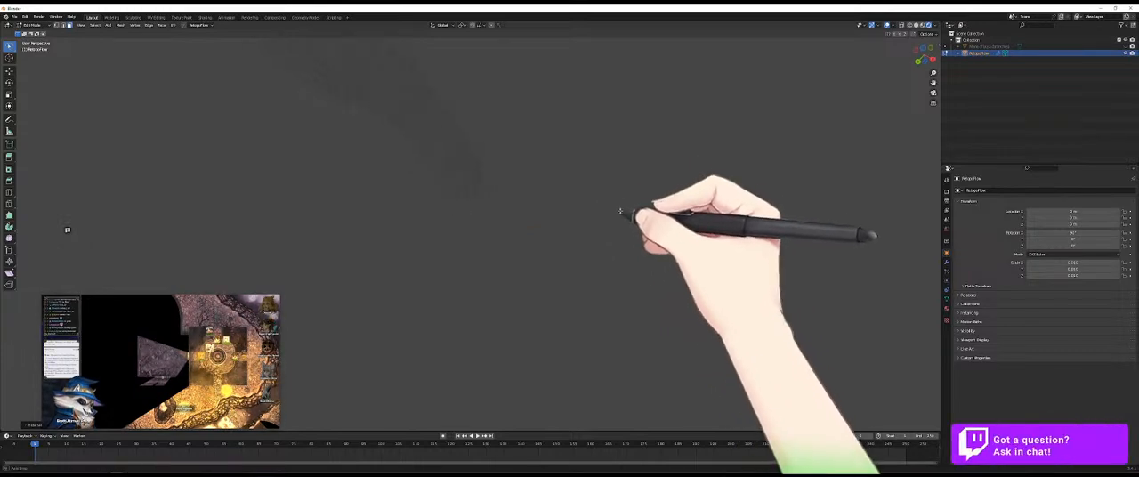
- Show the Mane of bush (branches) sculpt again and switch mesh editing to it from the retopology mesh
{"action": "mouse_move", "coordinate": [651, 190]}
{"action": "left_mouse_down"}
{"action": "mouse_move", "coordinate": [691, 127]}
{"action": "mouse_move", "coordinate": [826, 255]}
{"action": "mouse_move", "coordinate": [817, 248]}
{"action": "left_mouse_up"}
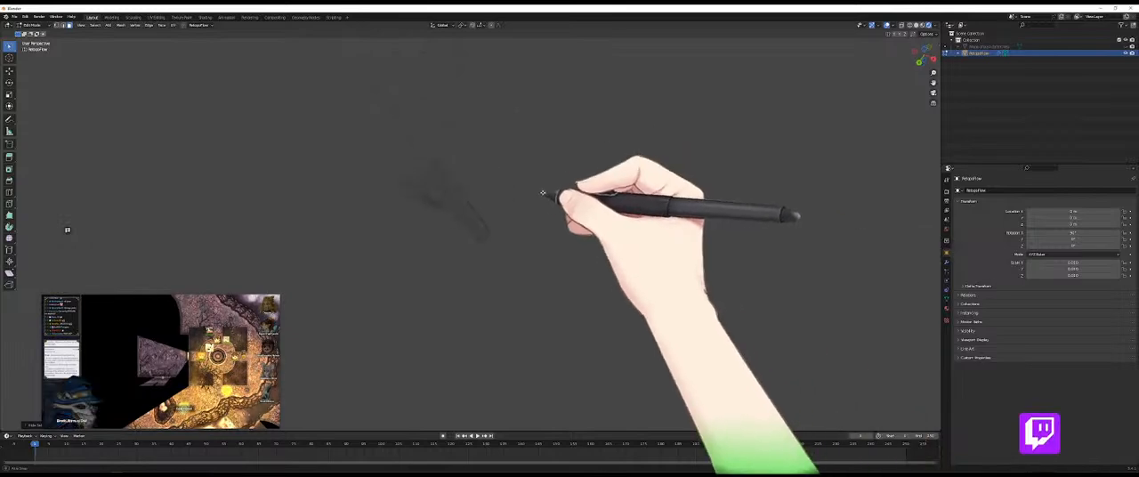
{"action": "left_click", "coordinate": [1093, 46]}
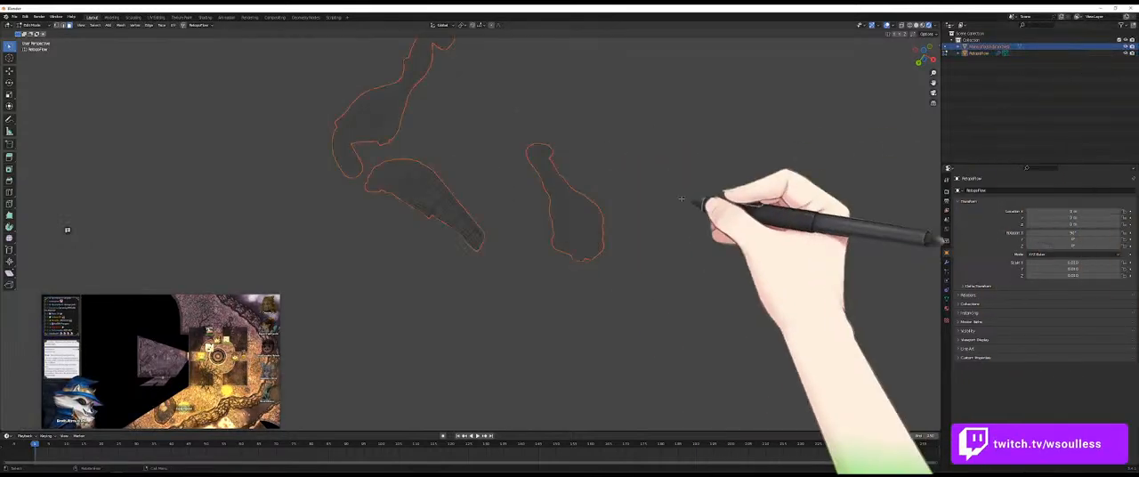
{"action": "key", "text": "Tab"}
{"action": "left_click", "coordinate": [591, 234]}
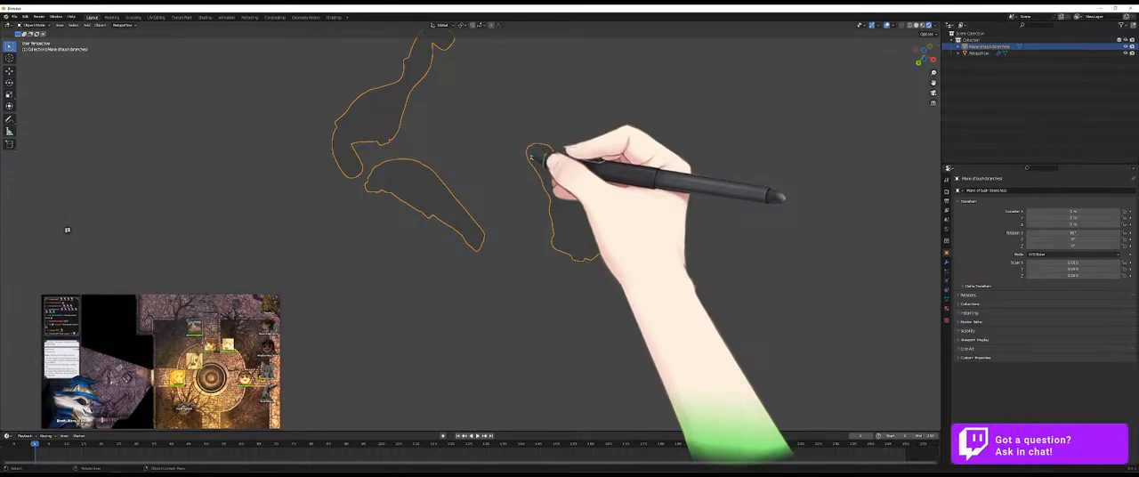
{"action": "key", "text": "Tab"}
- Try to hide the already retopologized limb of the sculpt using box selections in face mode
{"action": "mouse_move", "coordinate": [515, 127]}
{"action": "left_mouse_down"}
{"action": "mouse_move", "coordinate": [496, 190]}
{"action": "mouse_move", "coordinate": [647, 167]}
{"action": "mouse_move", "coordinate": [595, 98]}
{"action": "left_mouse_up"}
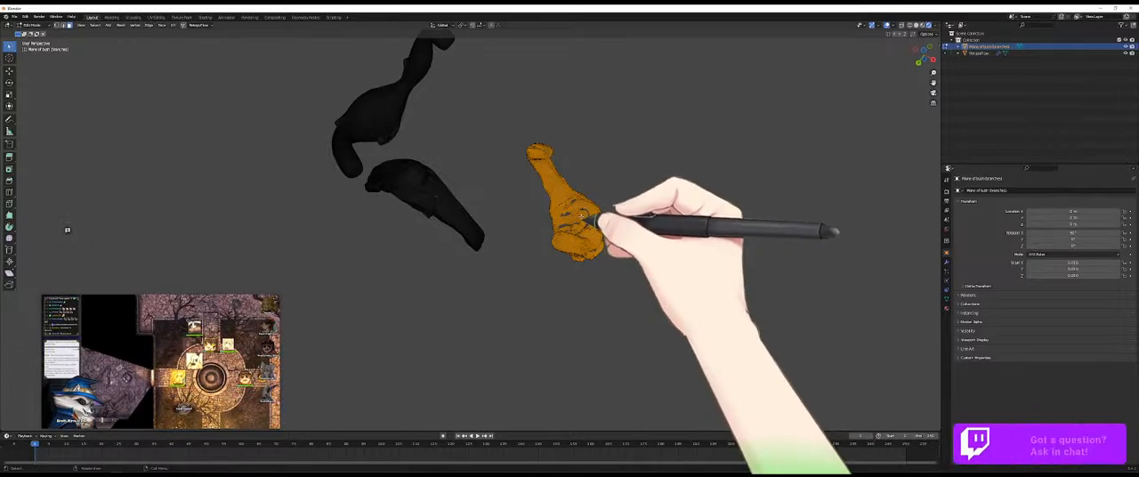
{"action": "key", "text": "h"}
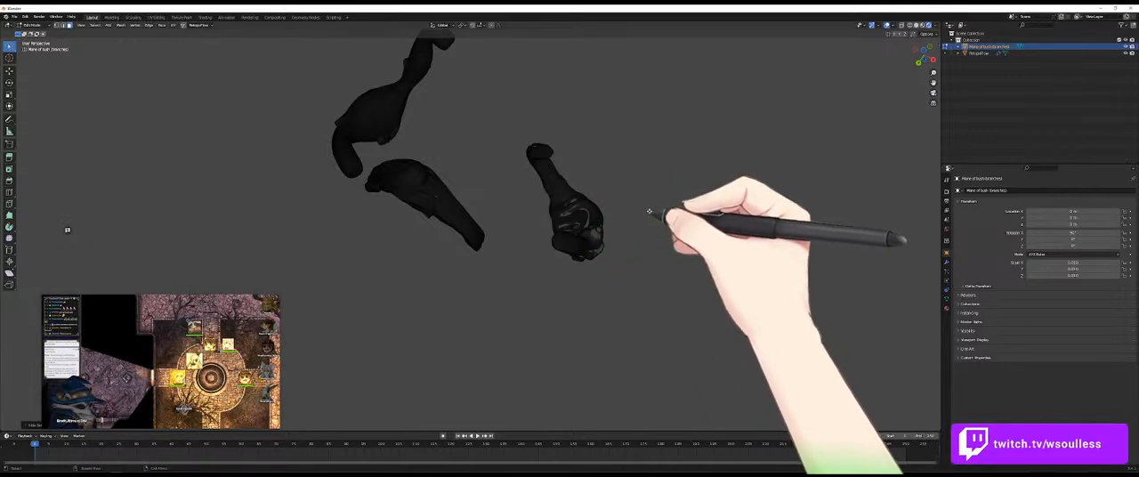
{"action": "mouse_move", "coordinate": [609, 77]}
{"action": "left_mouse_down"}
{"action": "mouse_move", "coordinate": [554, 247]}
{"action": "mouse_move", "coordinate": [667, 246]}
{"action": "mouse_move", "coordinate": [648, 242]}
{"action": "left_mouse_up"}
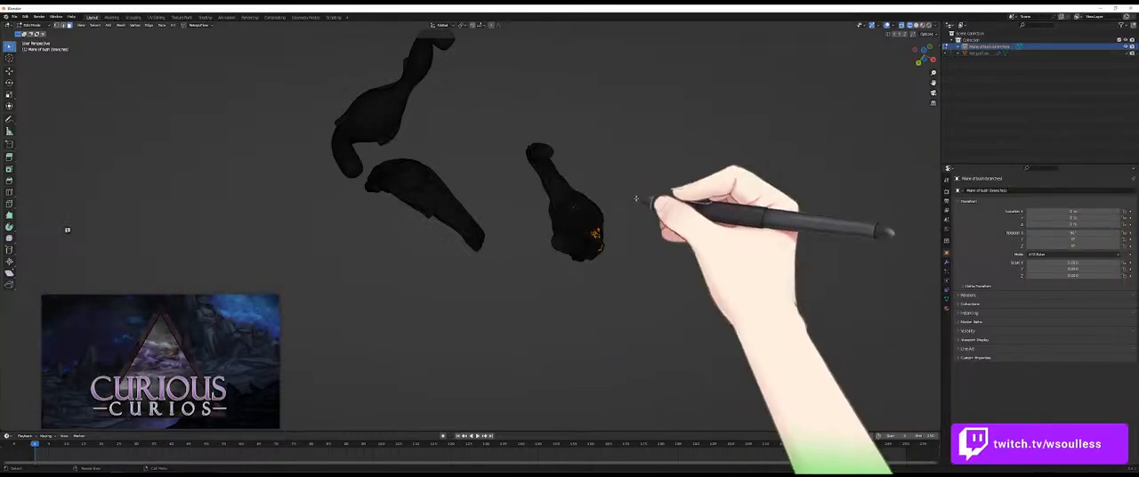
{"action": "left_click", "coordinate": [70, 25]}
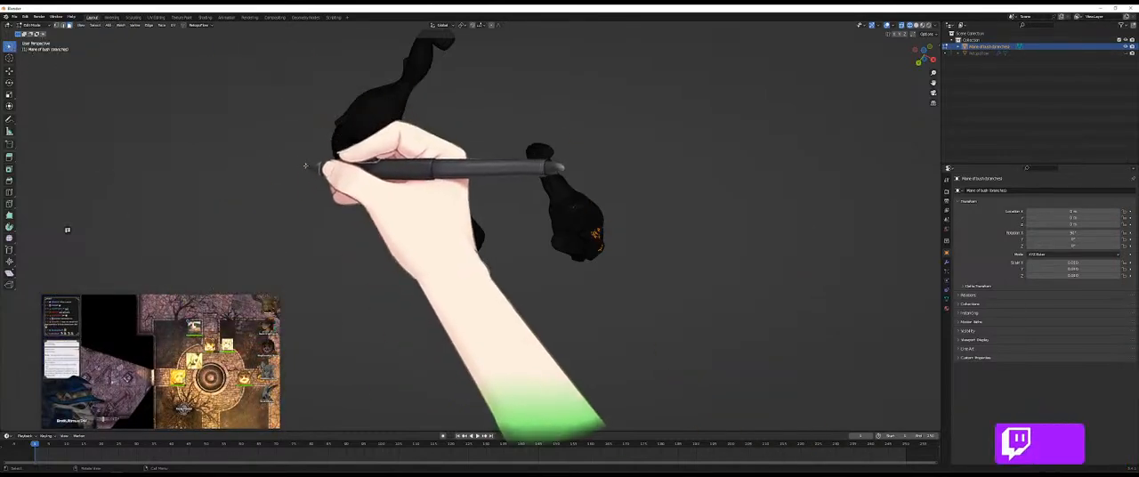
{"action": "left_click", "coordinate": [311, 222]}
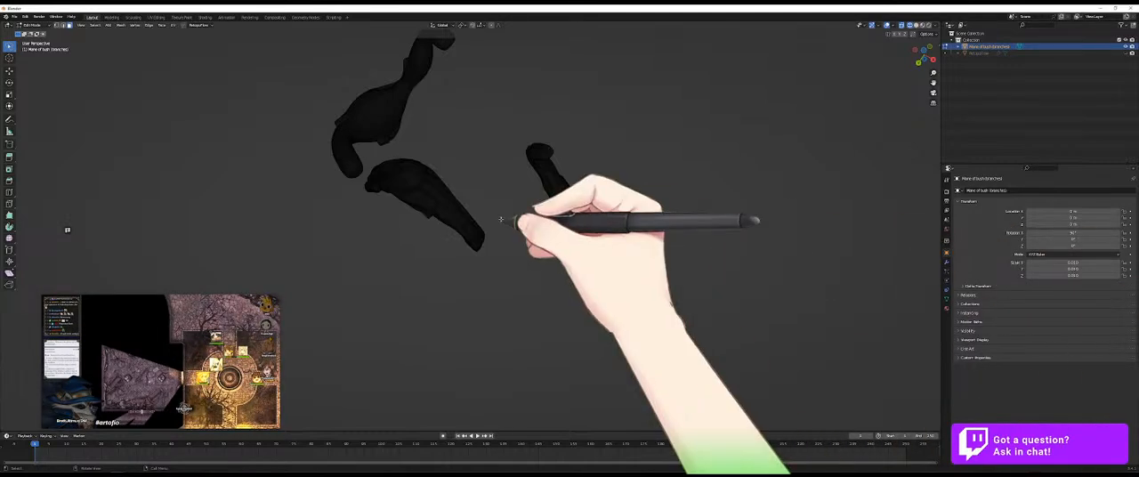
- Save the scene as a new file named "Mane of bush (branches)" in the retopology folder
{"action": "key", "text": "a"}
{"action": "left_click", "coordinate": [14, 17]}
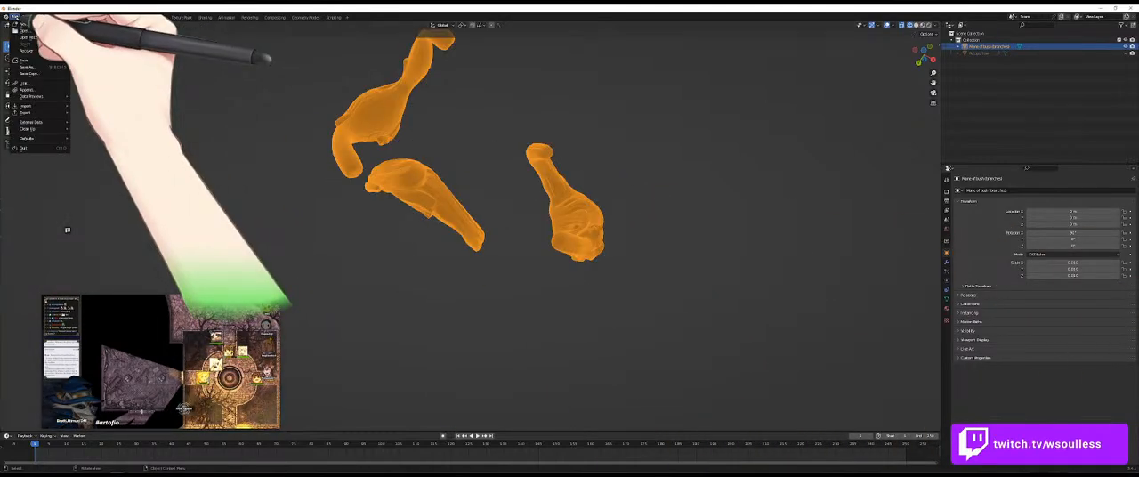
{"action": "left_click", "coordinate": [14, 17]}
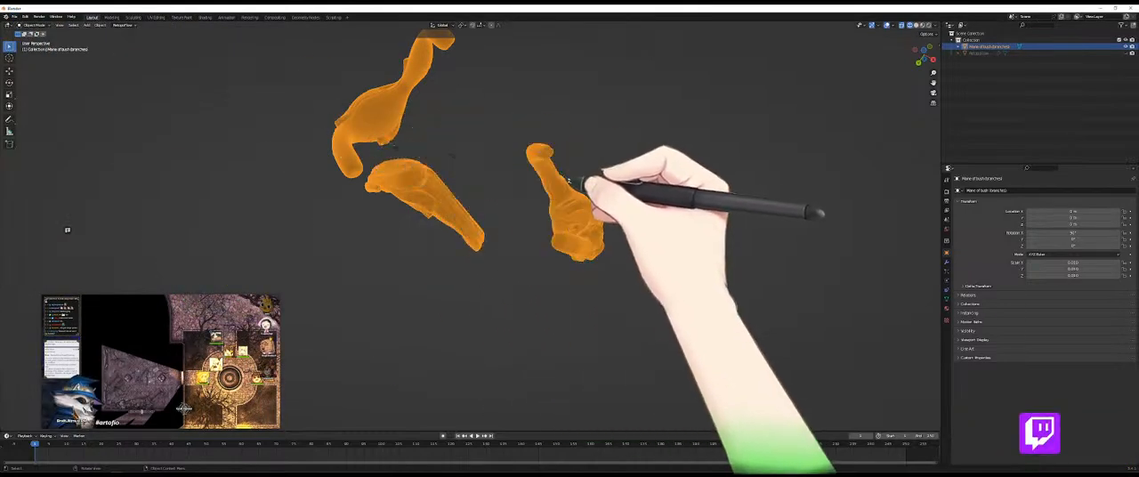
{"action": "left_click", "coordinate": [14, 17]}
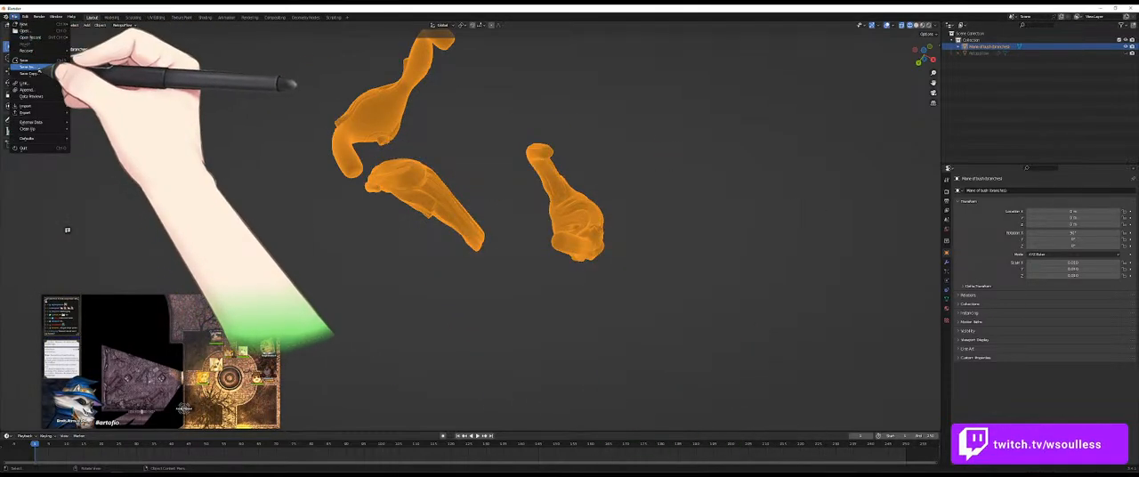
{"action": "left_click", "coordinate": [40, 69]}
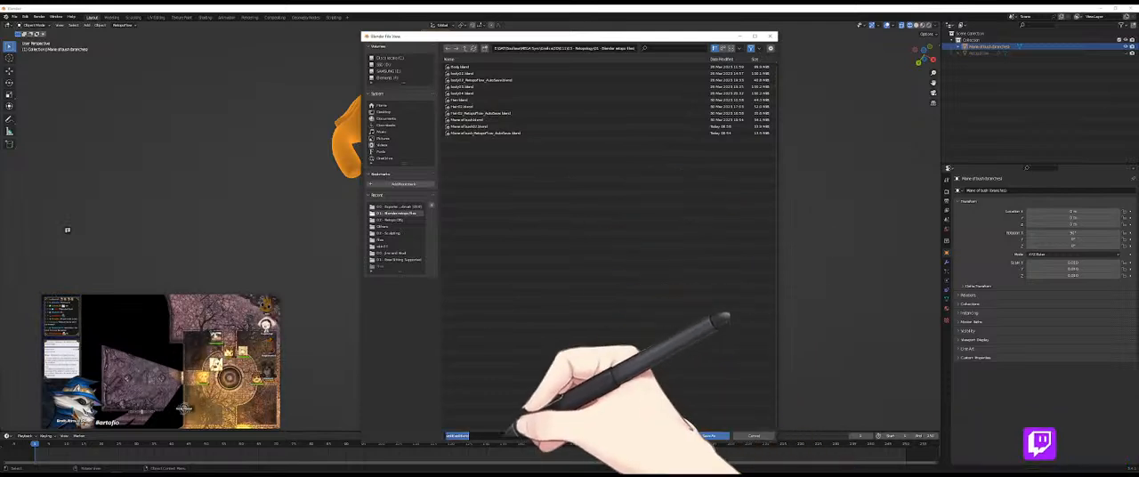
{"action": "type", "text": "Mane of"}
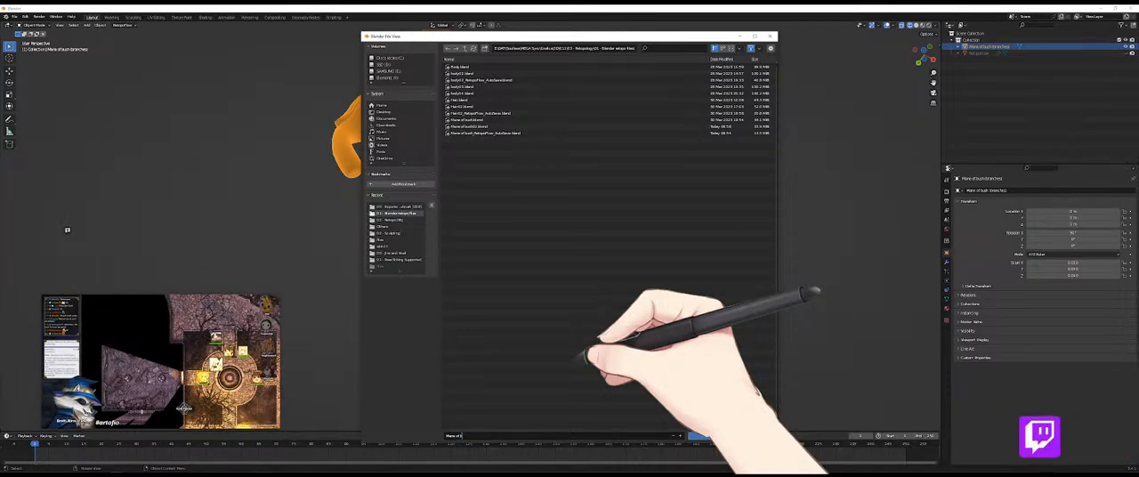
{"action": "type", "text": " bush"}
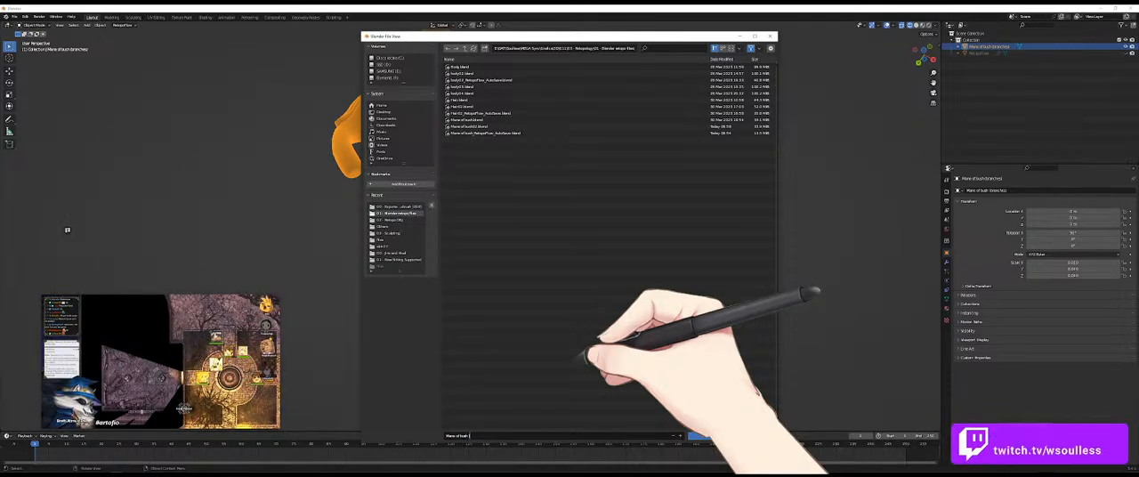
{"action": "type", "text": " (branches)"}
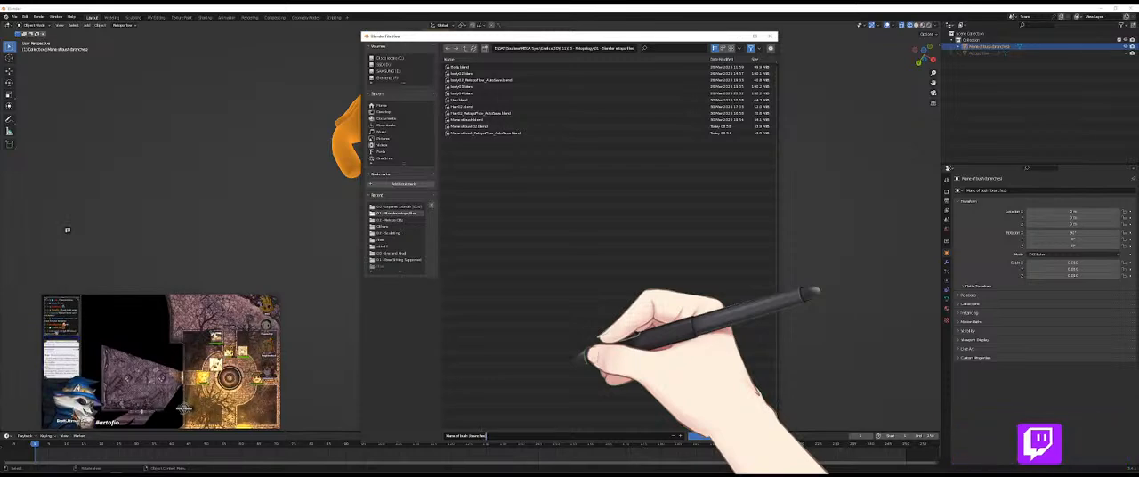
{"action": "left_click", "coordinate": [707, 435]}
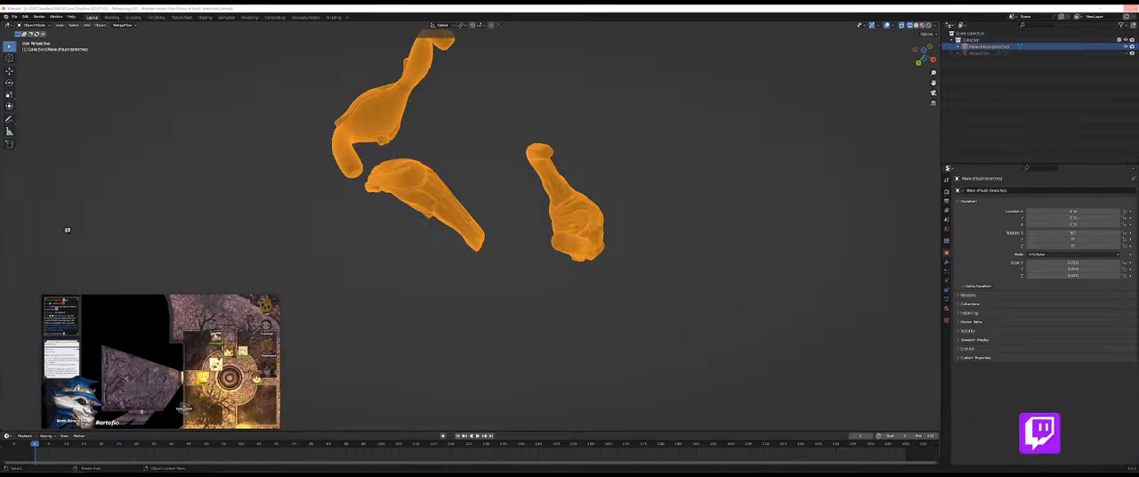
- Set the viewport to Solid shading, then select the sculpt's retopologized limb as linked geometry and hide it
{"action": "key", "text": "Tab"}
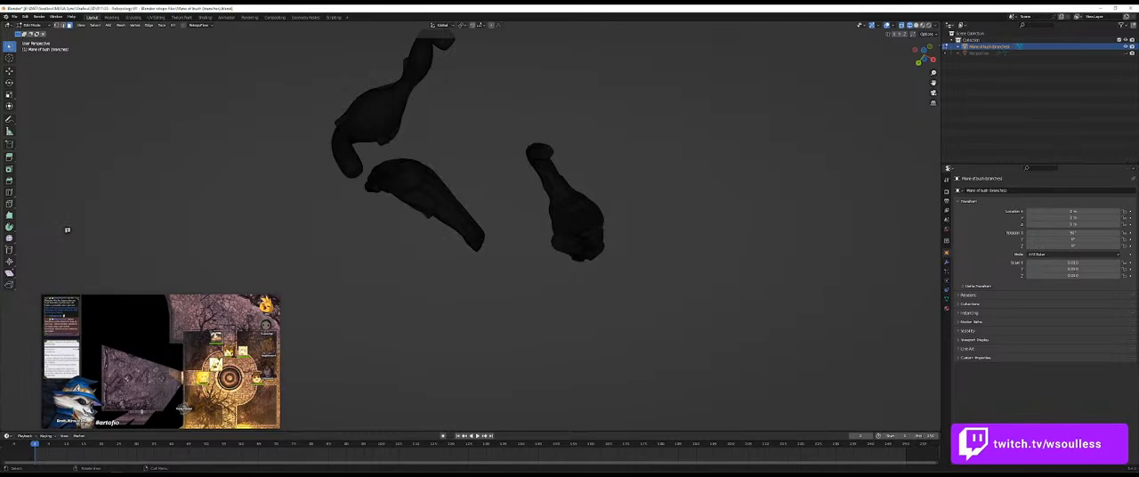
{"action": "key", "text": "Tab"}
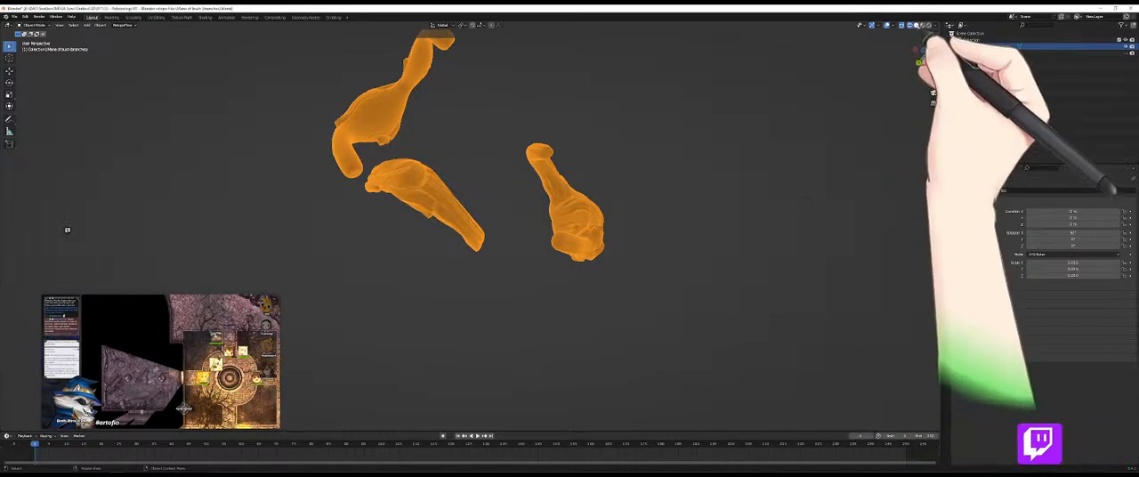
{"action": "left_click", "coordinate": [917, 25]}
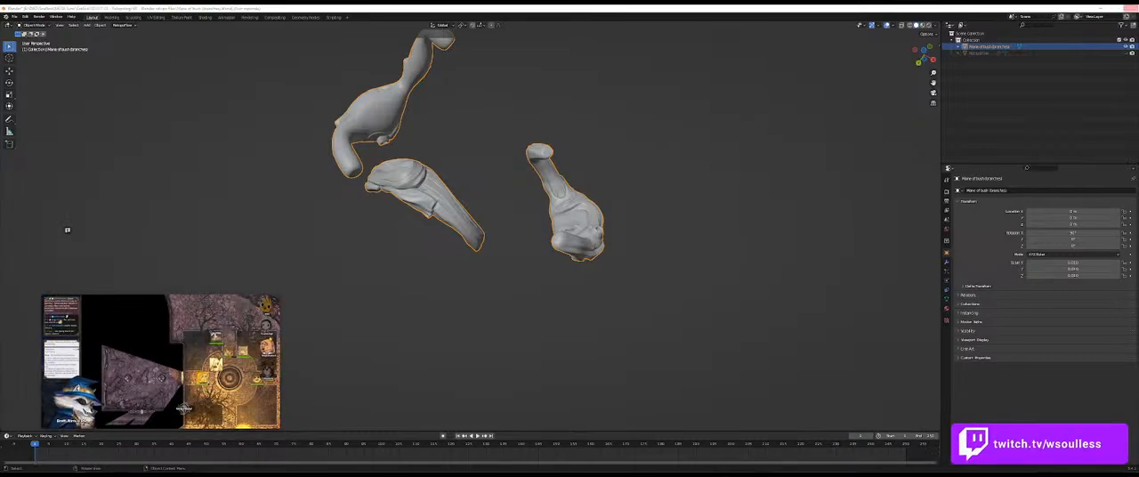
{"action": "key", "text": "Tab"}
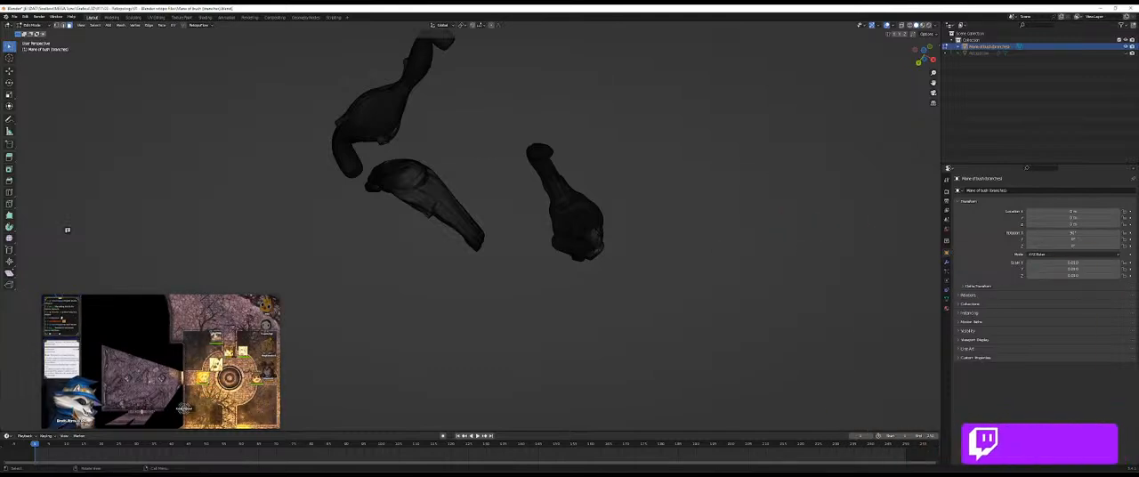
{"action": "key", "text": "l"}
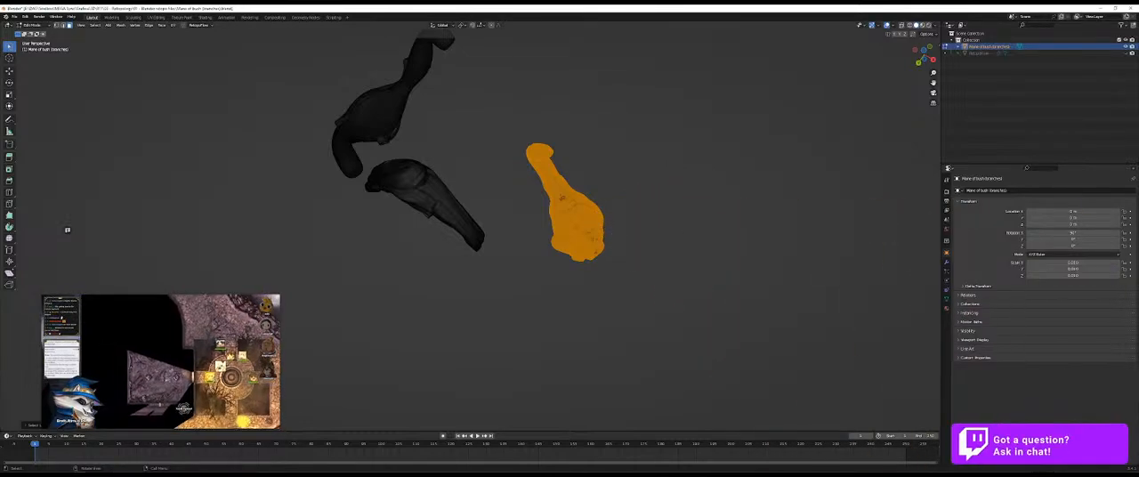
{"action": "key", "text": "h"}
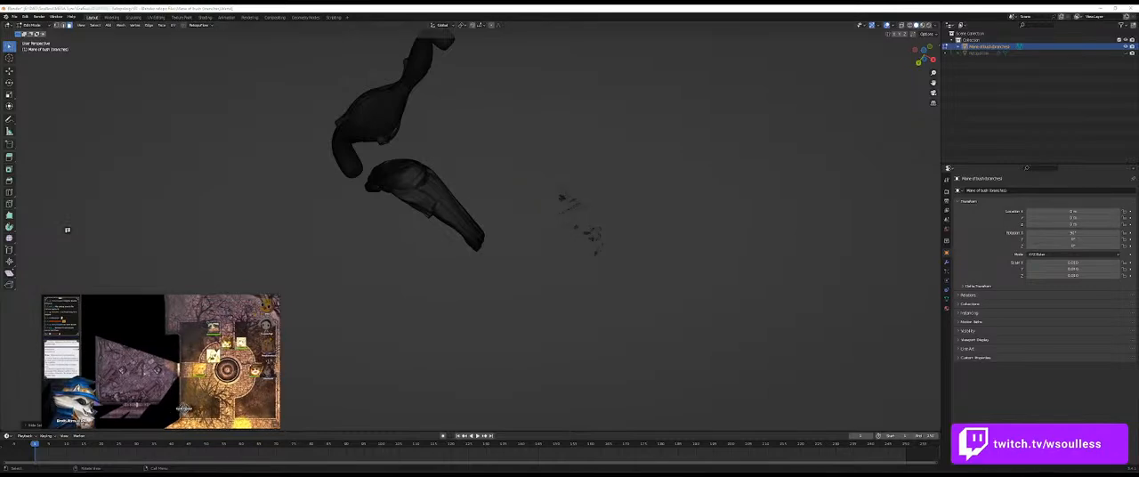